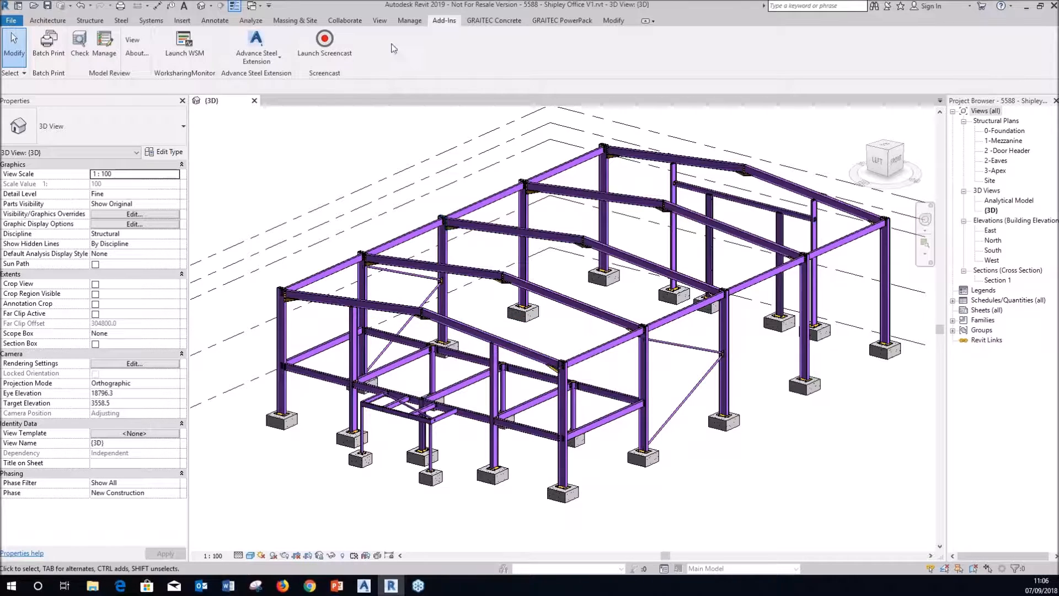
# Step: Export the structural model for Advance Steel as 5588 - Shipley Office V1.smlx into the desktop folder 5588 - Shipley Office AS
pyautogui.click(278, 65)
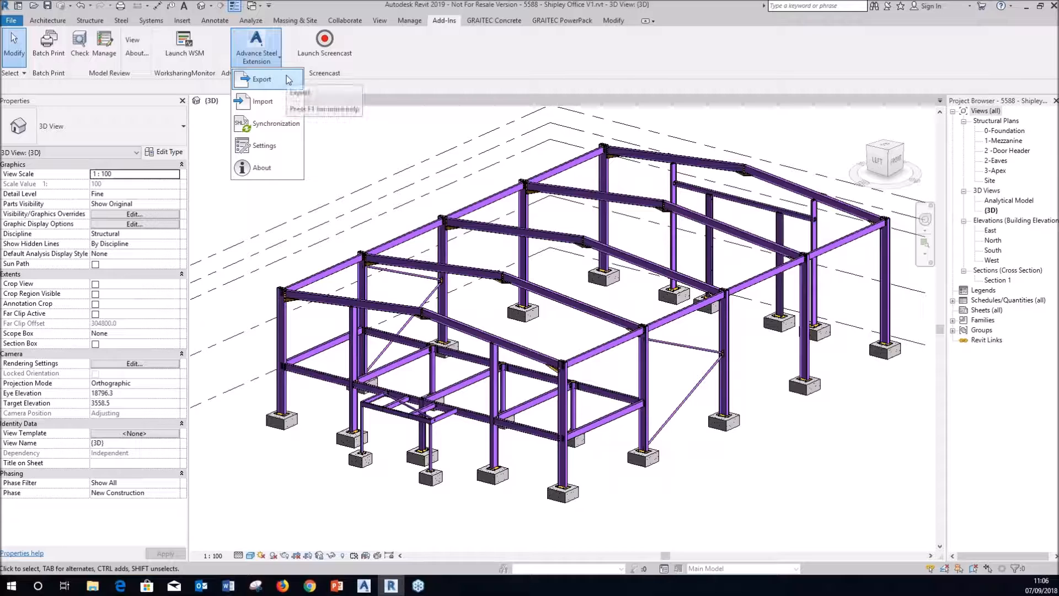
pyautogui.click(286, 76)
pyautogui.click(629, 366)
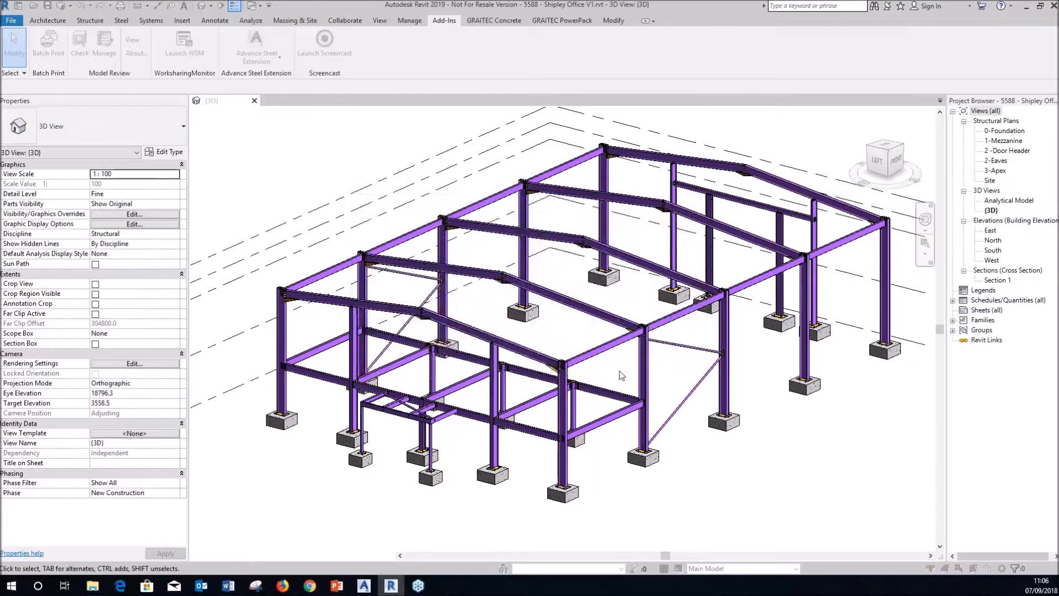
pyautogui.scroll(5, 395, 249)
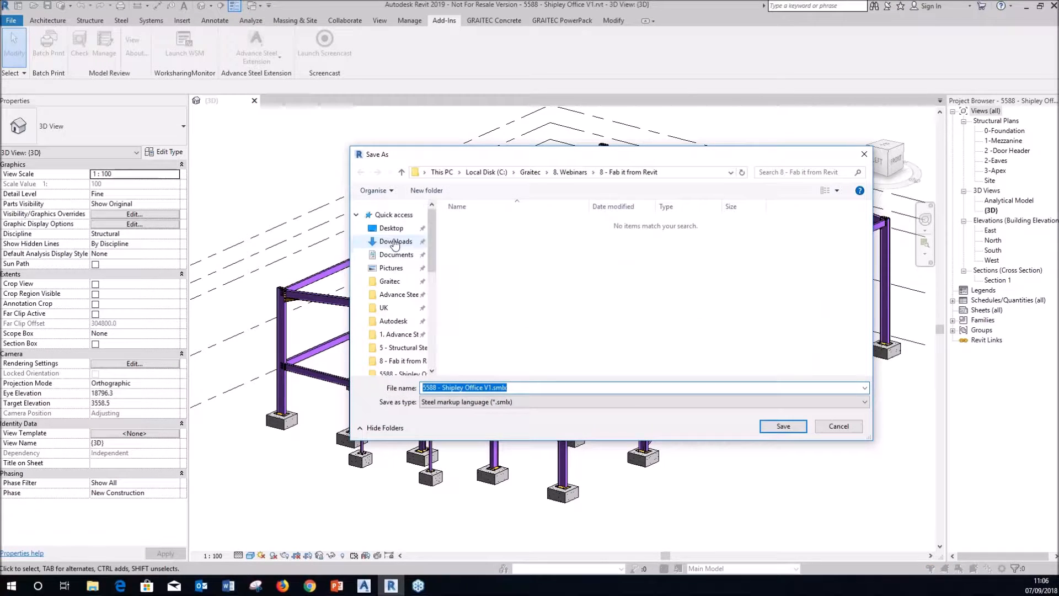
pyautogui.click(386, 228)
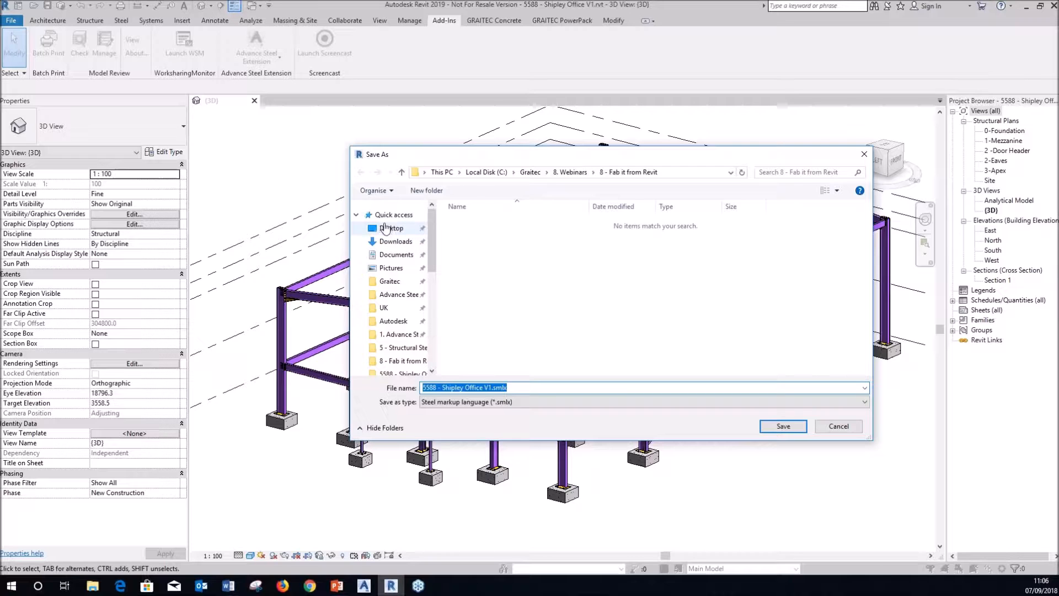
pyautogui.doubleClick(543, 226)
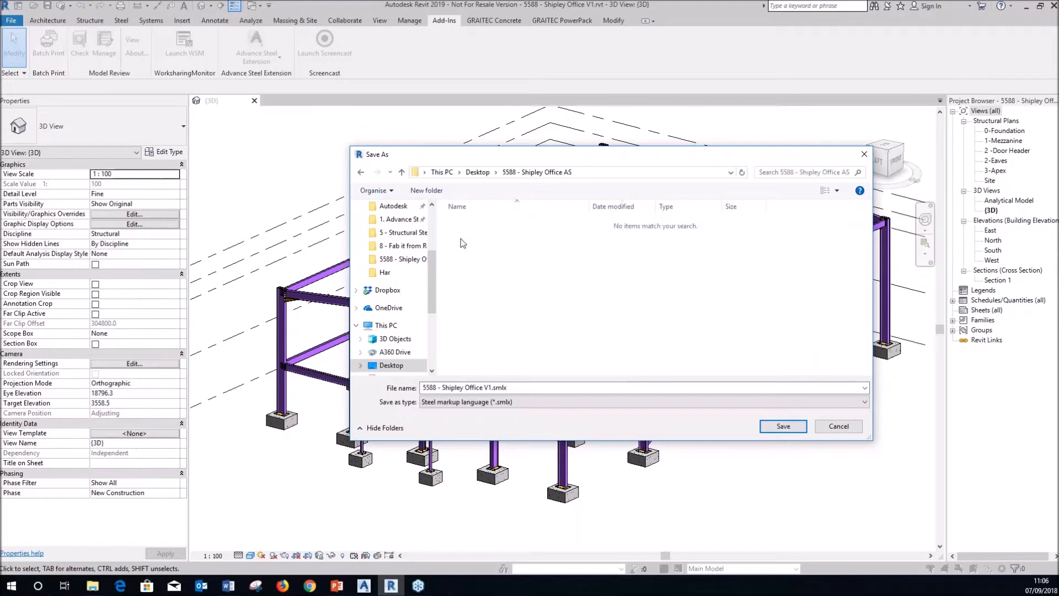
pyautogui.click(783, 426)
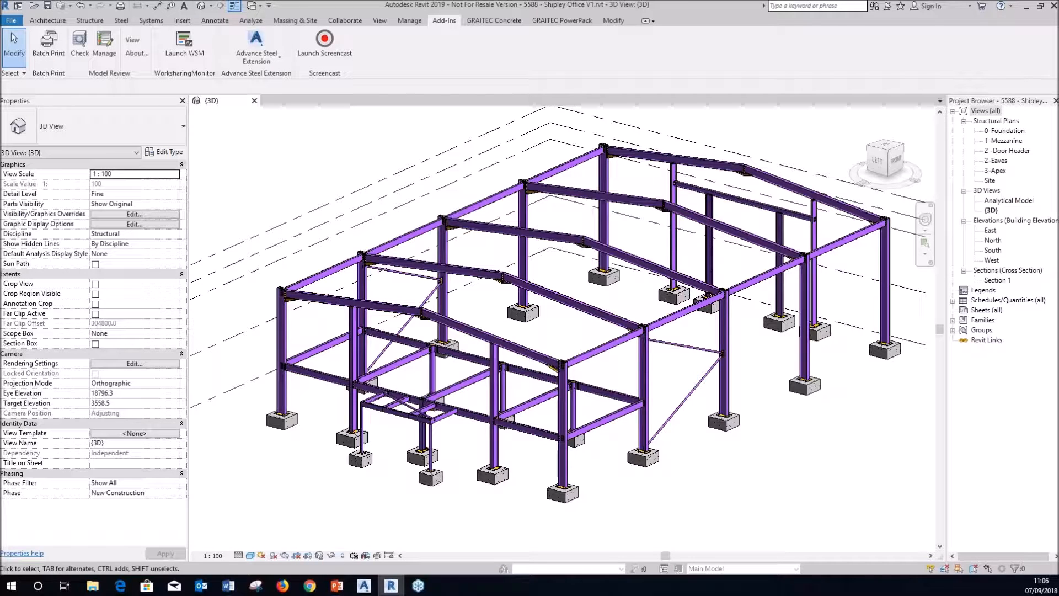
# Step: Switch to Advance Steel and start a new drawing from the template ASTemplate - RM 2019.dwt
pyautogui.click(364, 587)
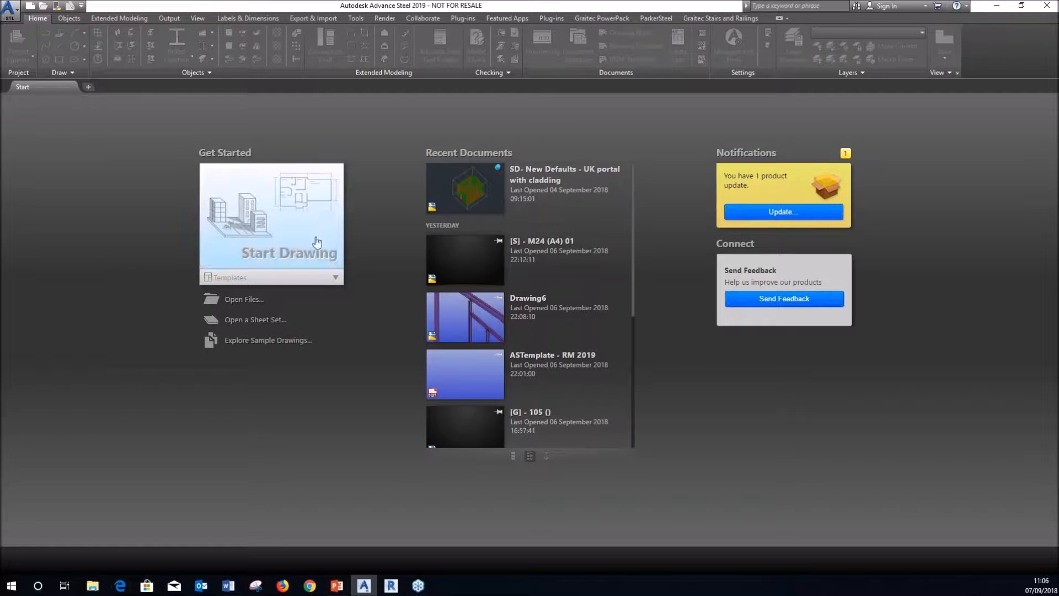
pyautogui.click(231, 279)
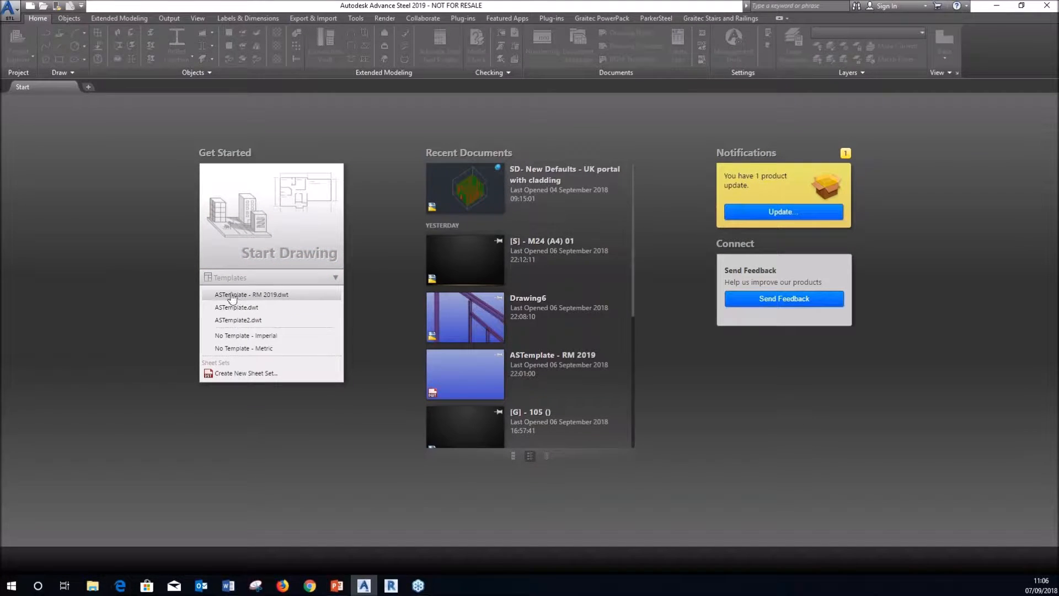
pyautogui.click(272, 298)
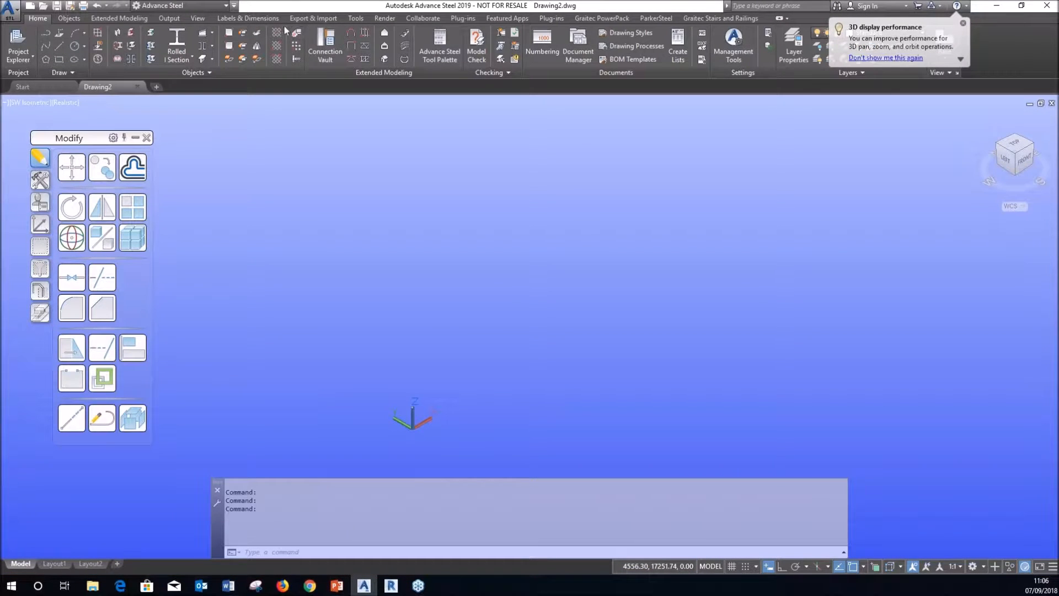
# Step: Import the Revit export file 5588 - Shipley Office V1.smlx into the new drawing
pyautogui.click(302, 18)
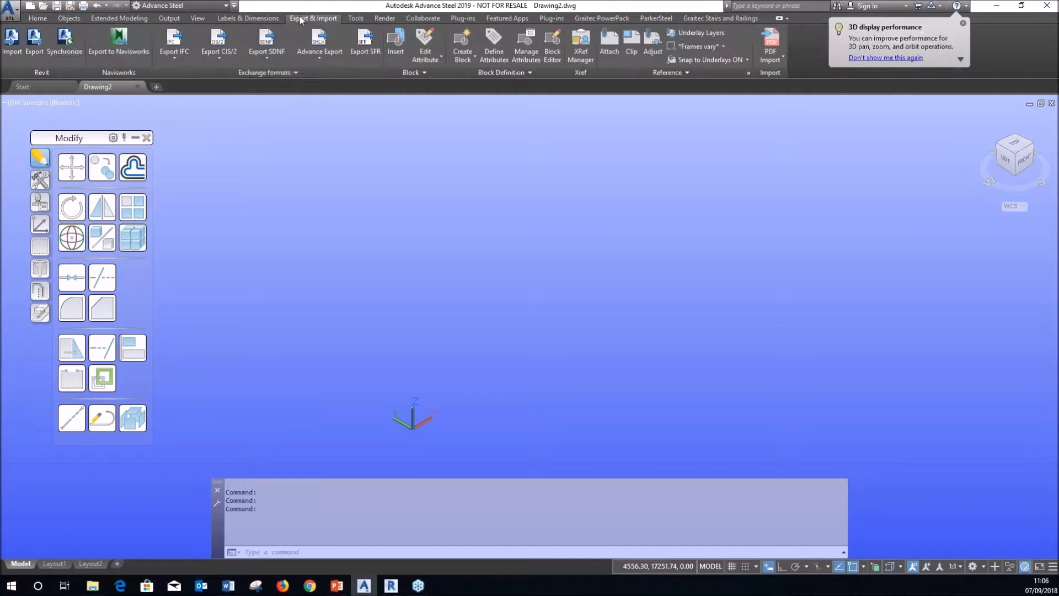
pyautogui.click(17, 56)
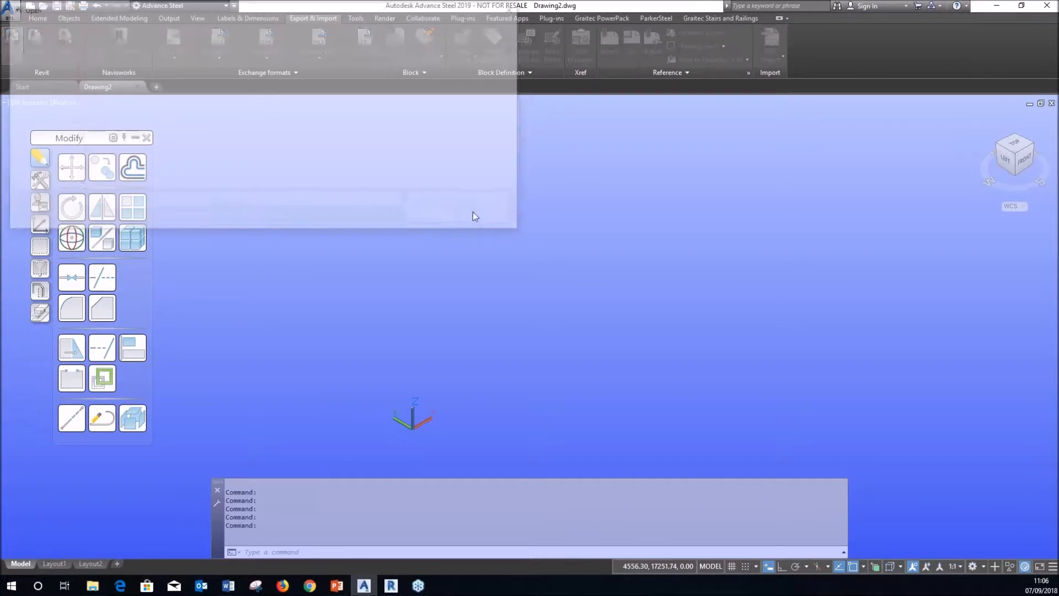
pyautogui.click(117, 76)
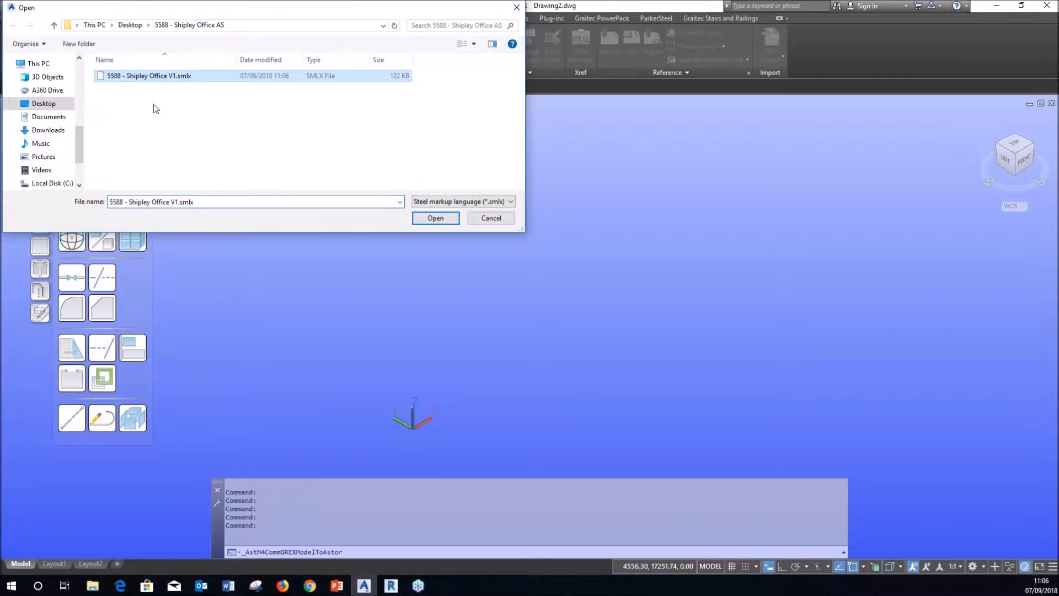
pyautogui.doubleClick(163, 77)
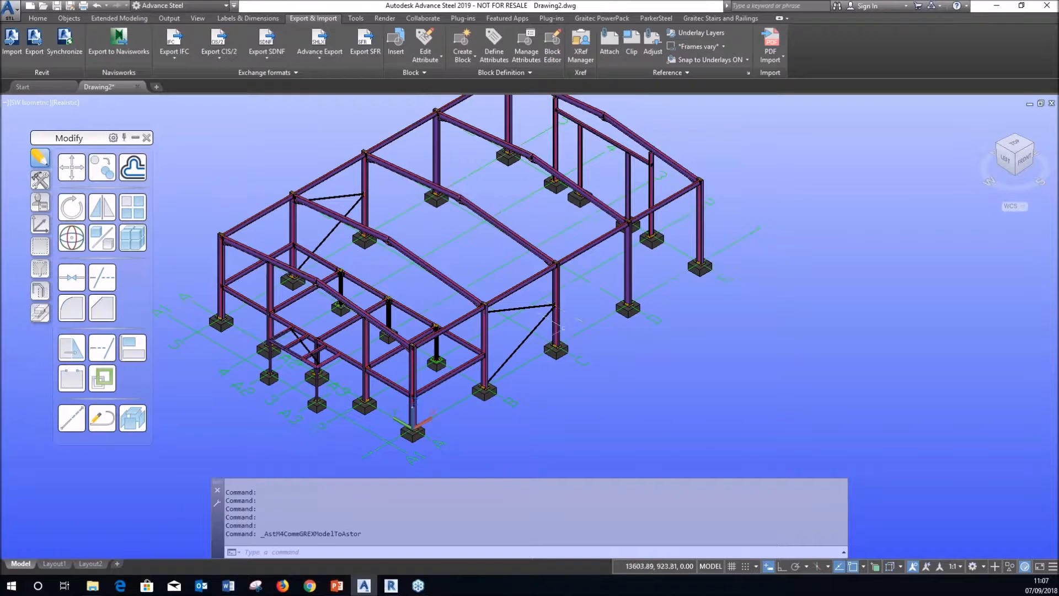
# Step: Examine the imported steel frame from different angles and compare it with the original model in Revit
pyautogui.scroll(-4, 560, 324)
pyautogui.scroll(3, 475, 270)
pyautogui.keyDown('shift'); pyautogui.moveTo(493, 277); pyautogui.dragTo(506, 258, button='middle'); pyautogui.keyUp('shift')
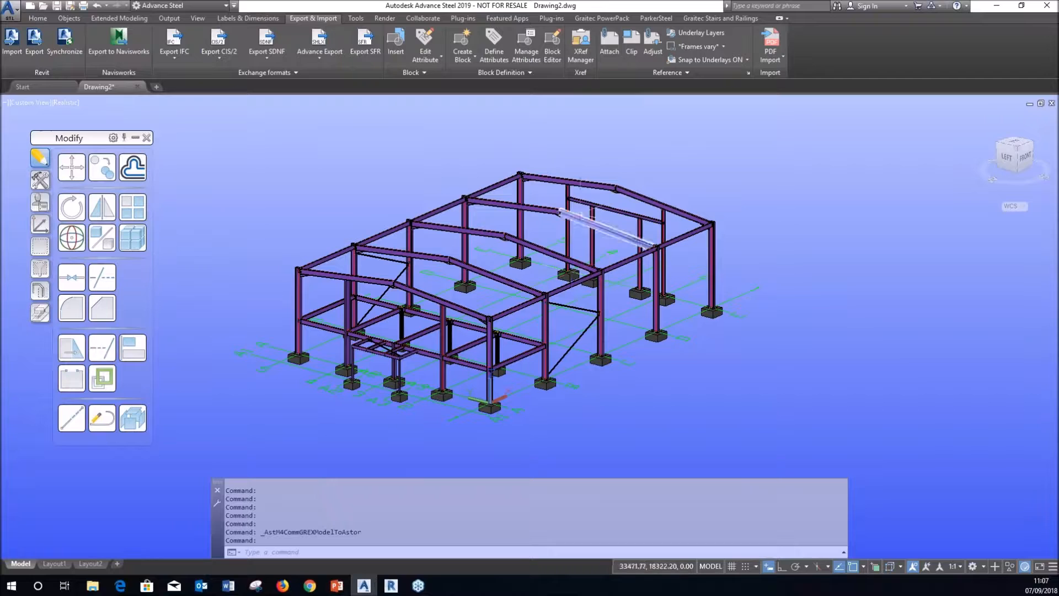
pyautogui.scroll(2, 467, 252)
pyautogui.scroll(-2, 468, 251)
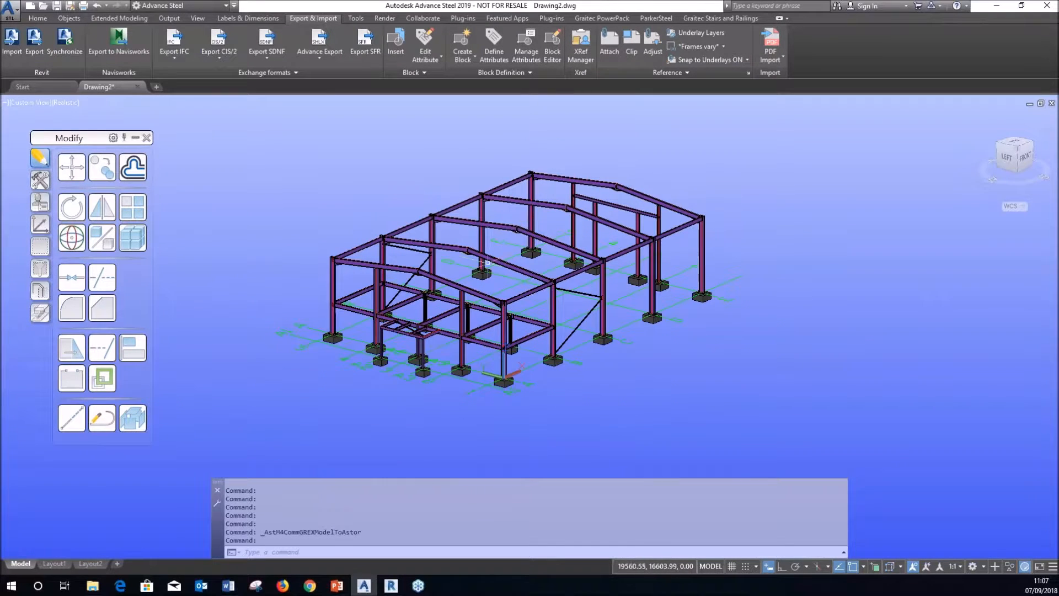
pyautogui.click(389, 587)
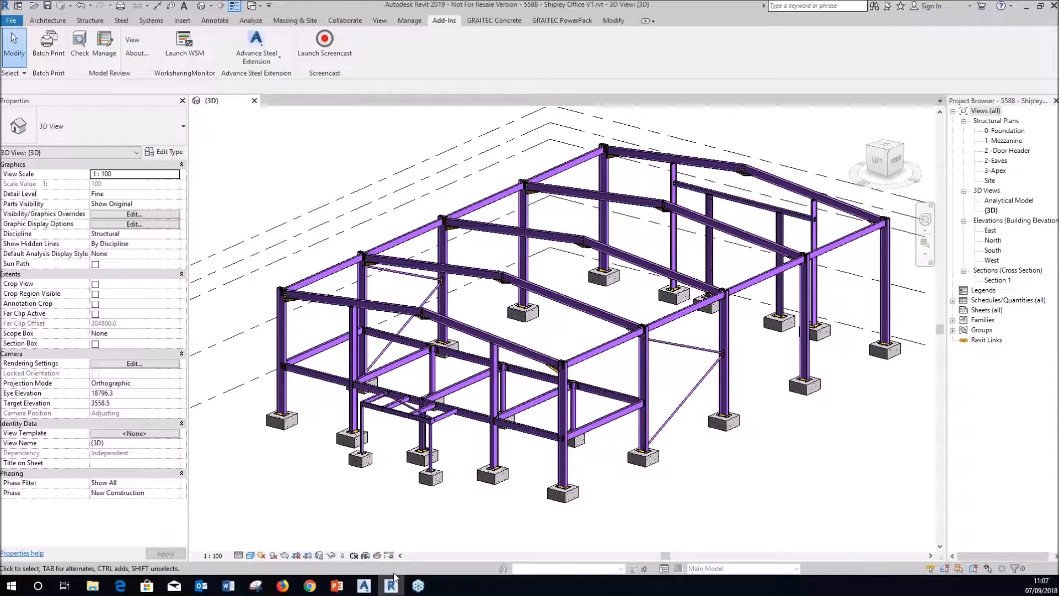
pyautogui.moveTo(371, 585)
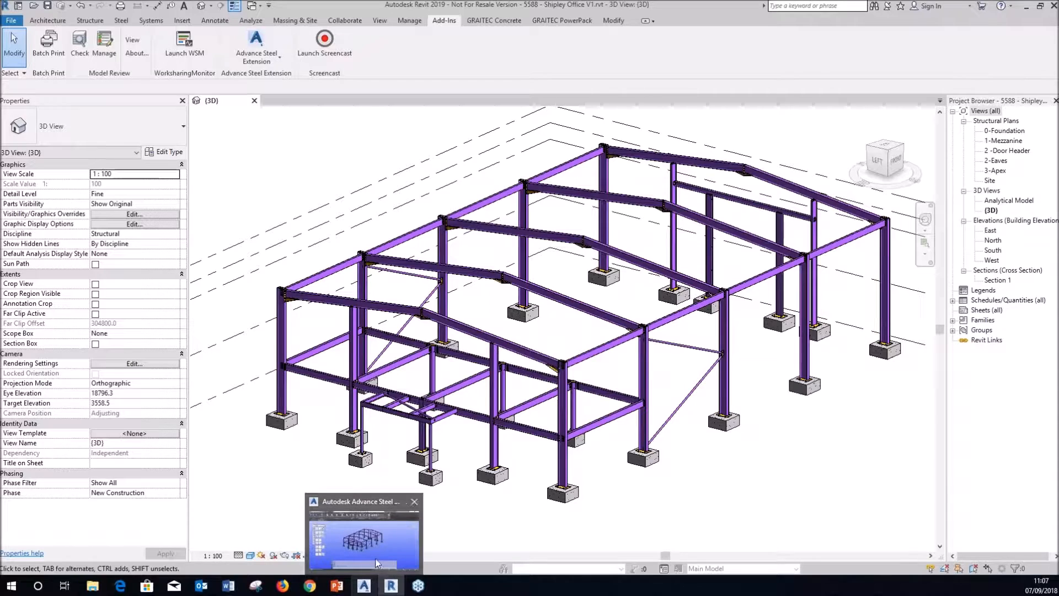
pyautogui.click(375, 558)
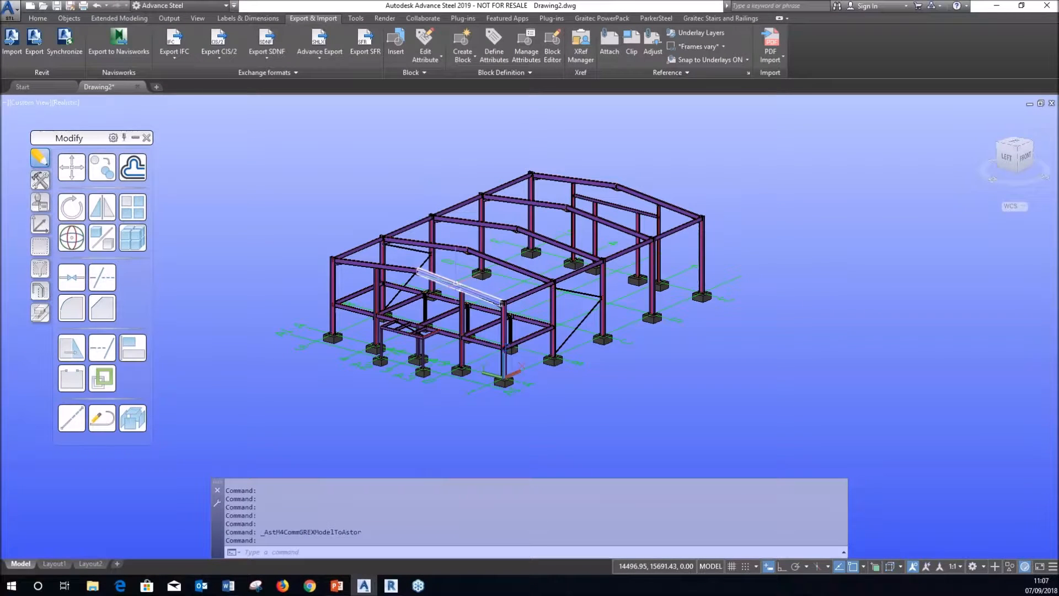
# Step: Save the drawing as 5588 - Shipley Office AS in the desktop folder 5588 - Shipley Office AS
pyautogui.click(58, 7)
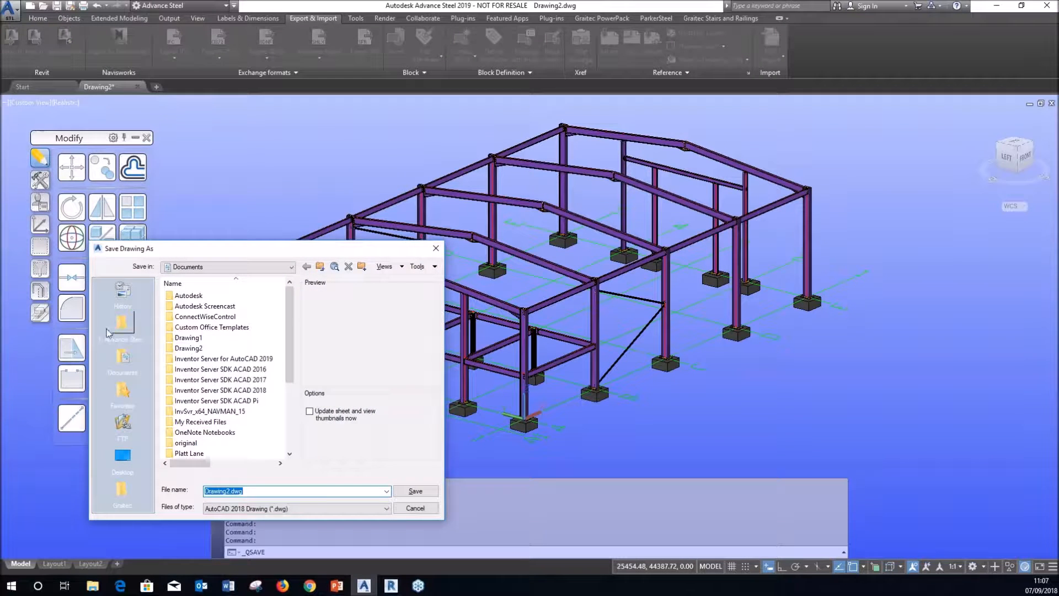
pyautogui.click(116, 331)
pyautogui.click(124, 453)
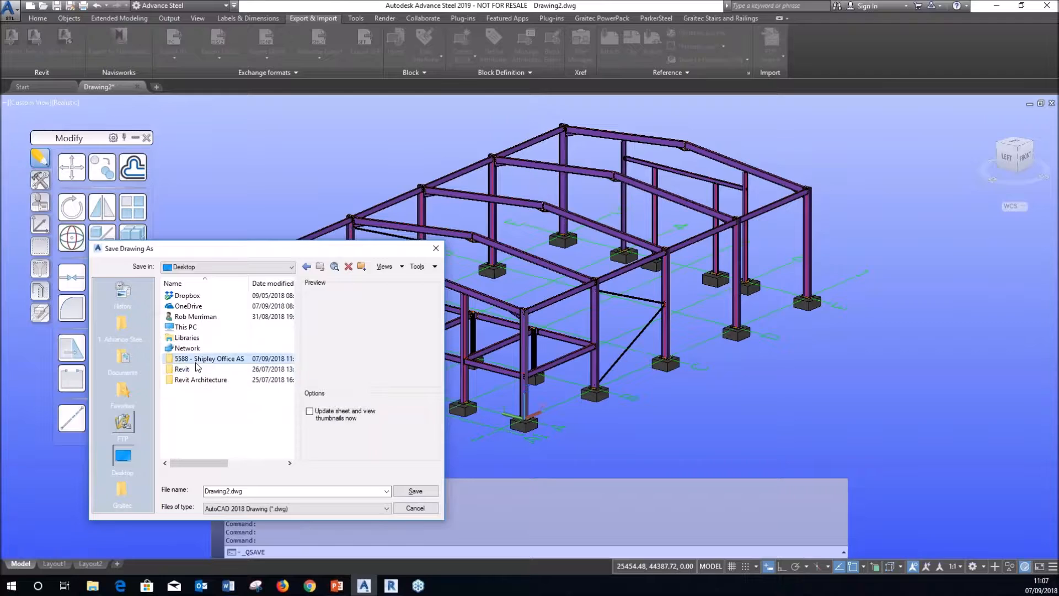
pyautogui.doubleClick(195, 362)
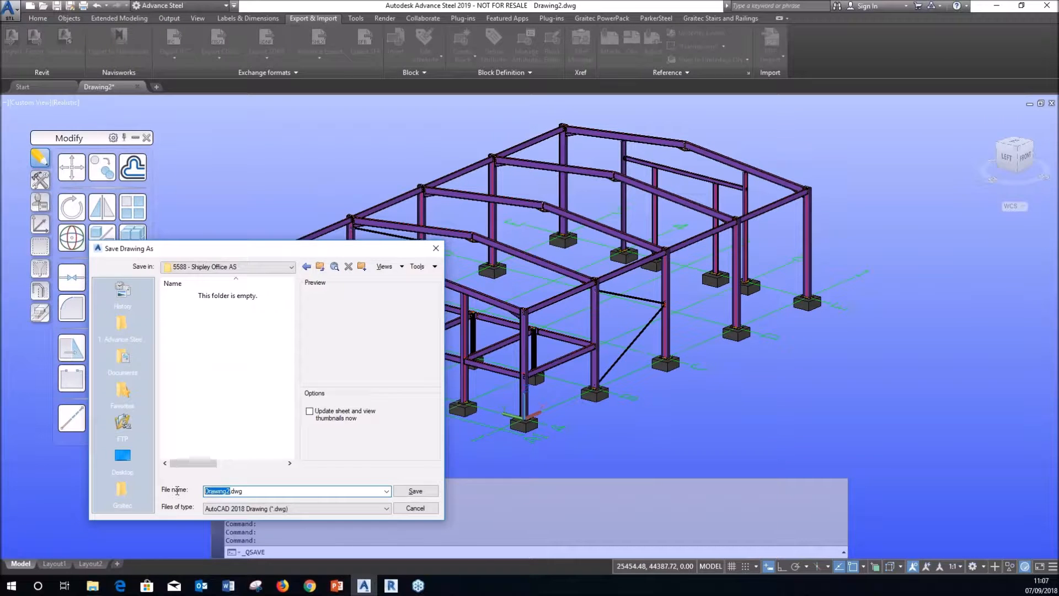
pyautogui.write('5588 - Shipley Office AS')
pyautogui.press('Return')
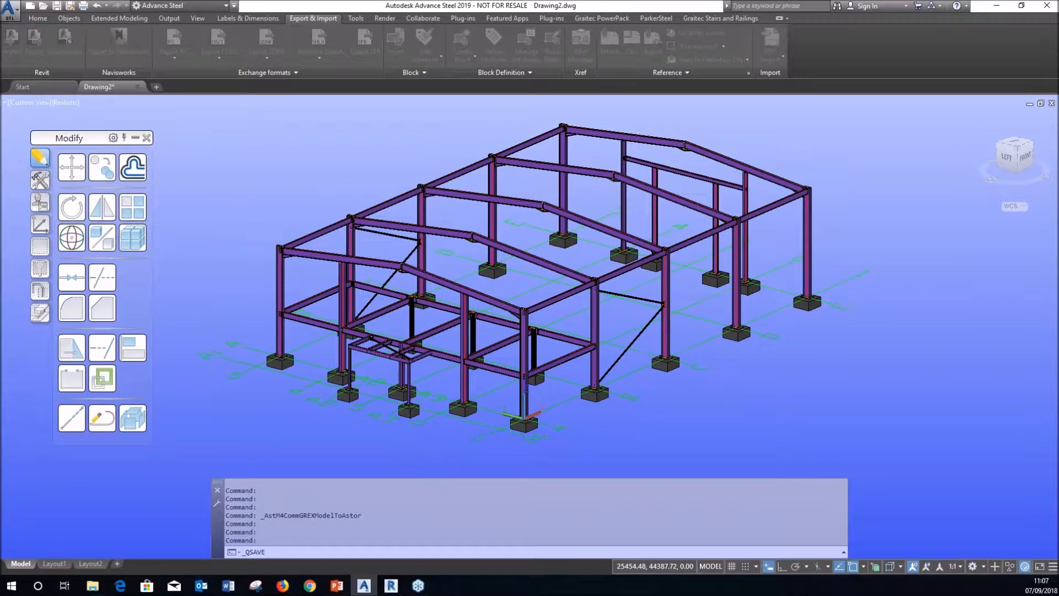
# Step: Fill in the project data with project Shipley Office, project number 5588 and client Graitec LTD
pyautogui.click(47, 18)
pyautogui.click(768, 33)
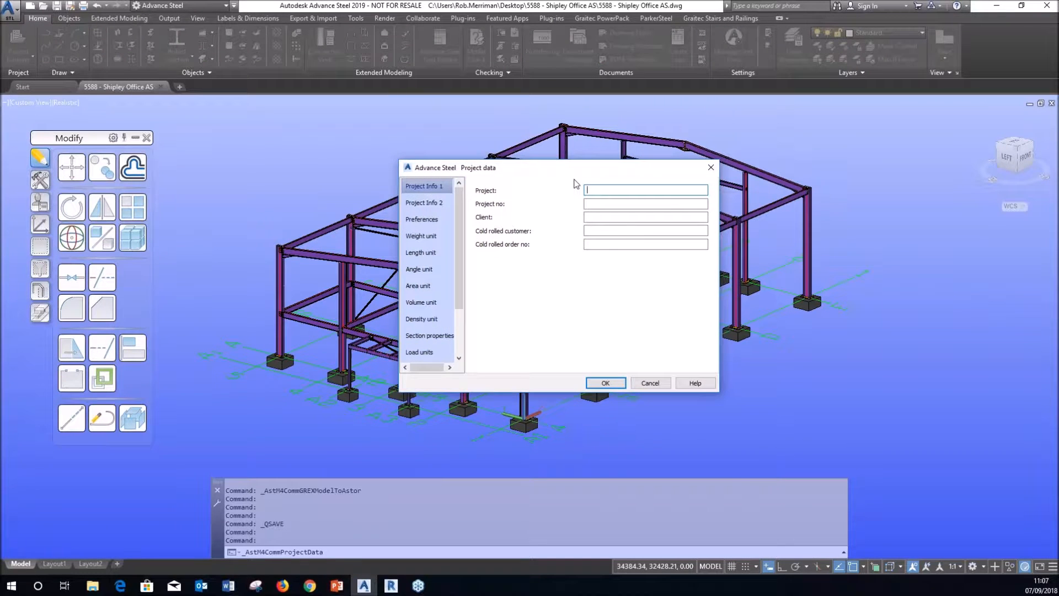
pyautogui.write('sHIPLEY oFFIC')
pyautogui.press('BackSpace')
pyautogui.press('BackSpace')
pyautogui.press('BackSpace')
pyautogui.press('BackSpace')
pyautogui.press('BackSpace')
pyautogui.press('BackSpace')
pyautogui.press('BackSpace')
pyautogui.press('BackSpace')
pyautogui.press('BackSpace')
pyautogui.press('BackSpace')
pyautogui.press('BackSpace')
pyautogui.press('BackSpace')
pyautogui.press('BackSpace')
pyautogui.write('S')
pyautogui.press('BackSpace')
pyautogui.press('BackSpace')
pyautogui.press('BackSpace')
pyautogui.write('Office')
pyautogui.press('Tab')
pyautogui.write('588588')
pyautogui.press('Tab')
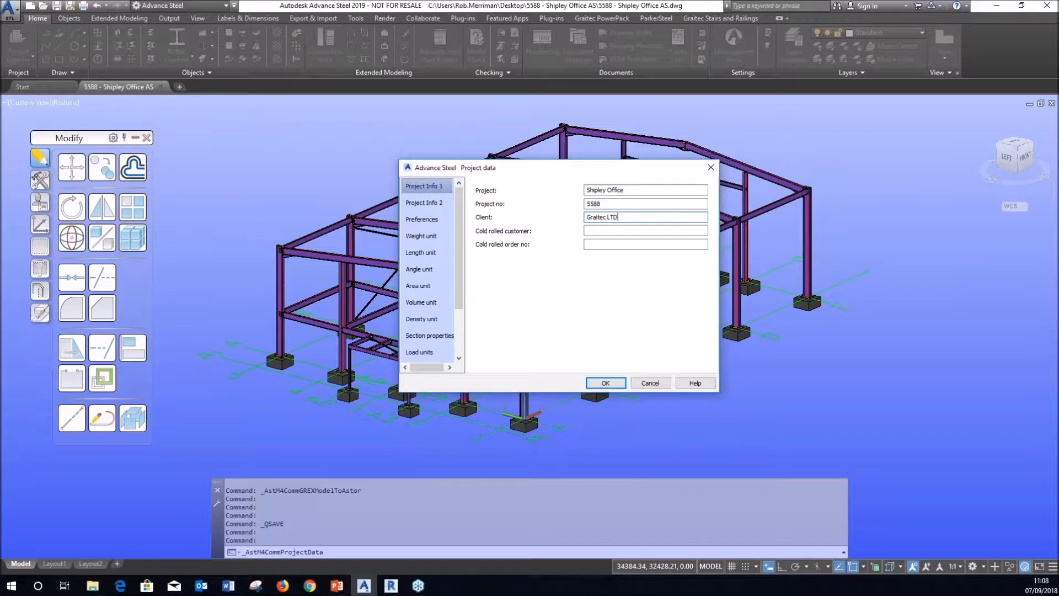
# Step: Add the designer's and the detailer's initials to the second page of project information and apply the project data
pyautogui.click(436, 203)
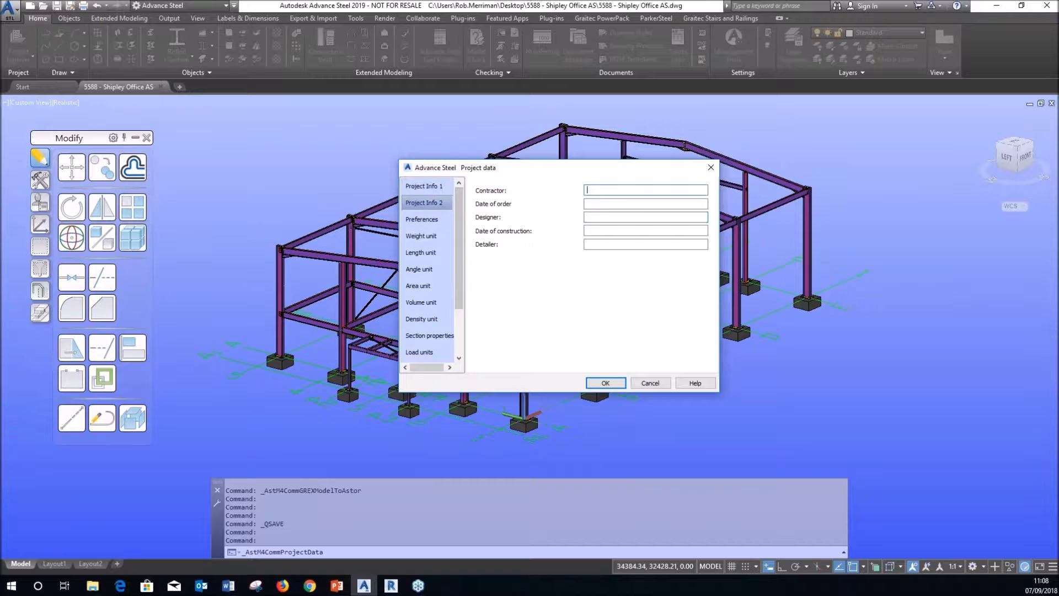
pyautogui.click(592, 218)
pyautogui.write('jb')
pyautogui.click(590, 231)
pyautogui.doubleClick(590, 217)
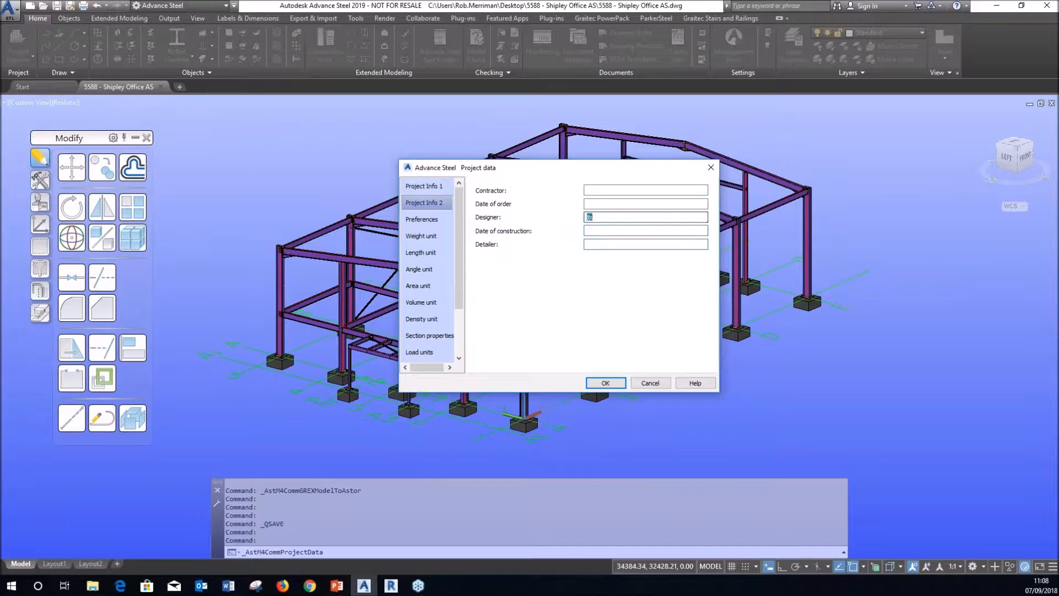
pyautogui.write('JB')
pyautogui.press('Tab')
pyautogui.press('Tab')
pyautogui.write('RM')
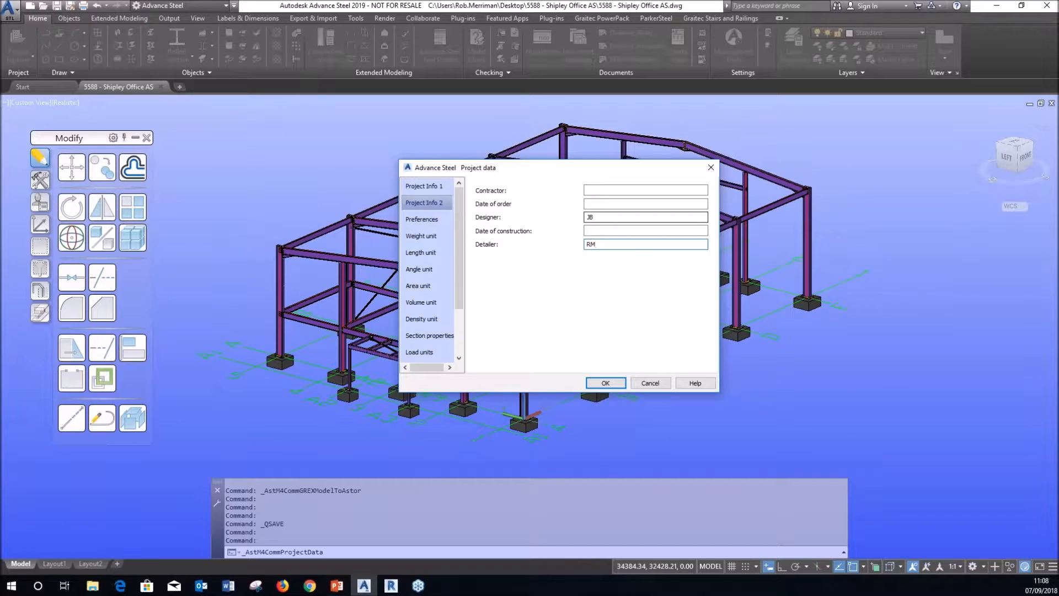
pyautogui.click(610, 384)
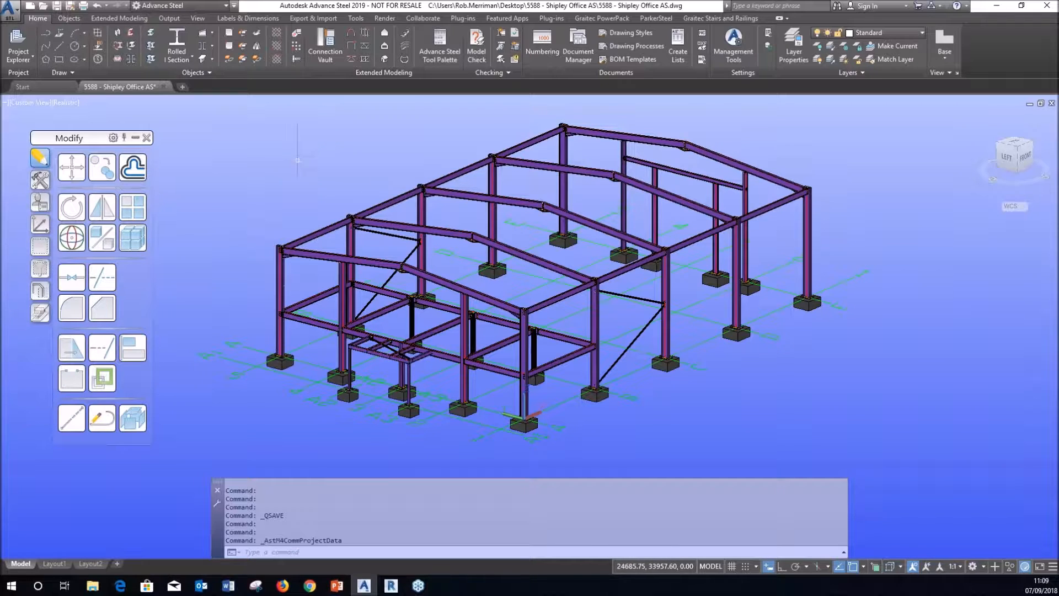
# Step: Run a clash check on the model, review the clash list and go to clash 35 between the M20x300 anchors and a footing
pyautogui.click(502, 35)
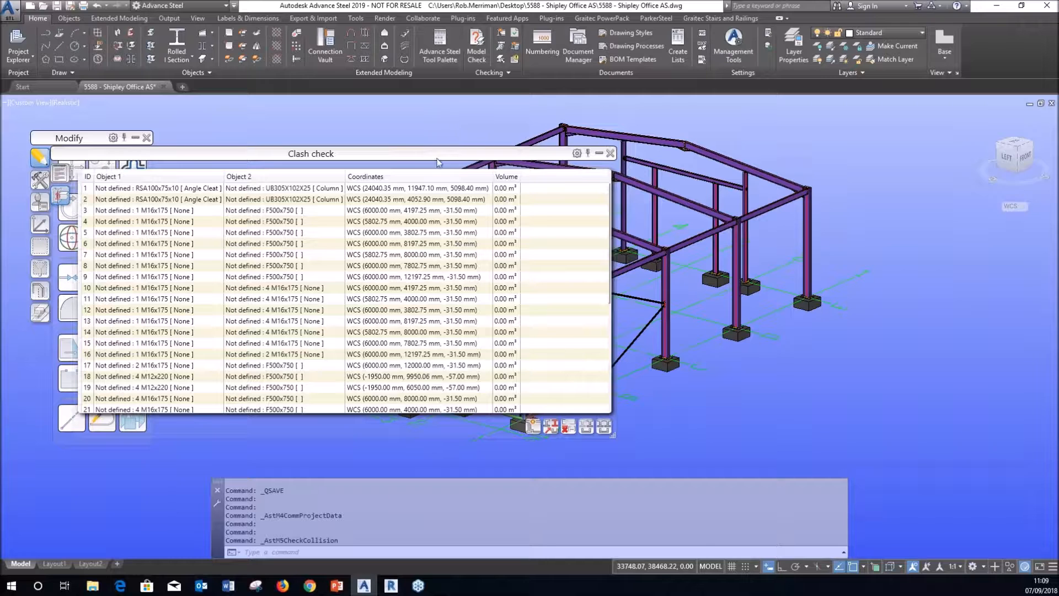
pyautogui.scroll(-6, 266, 261)
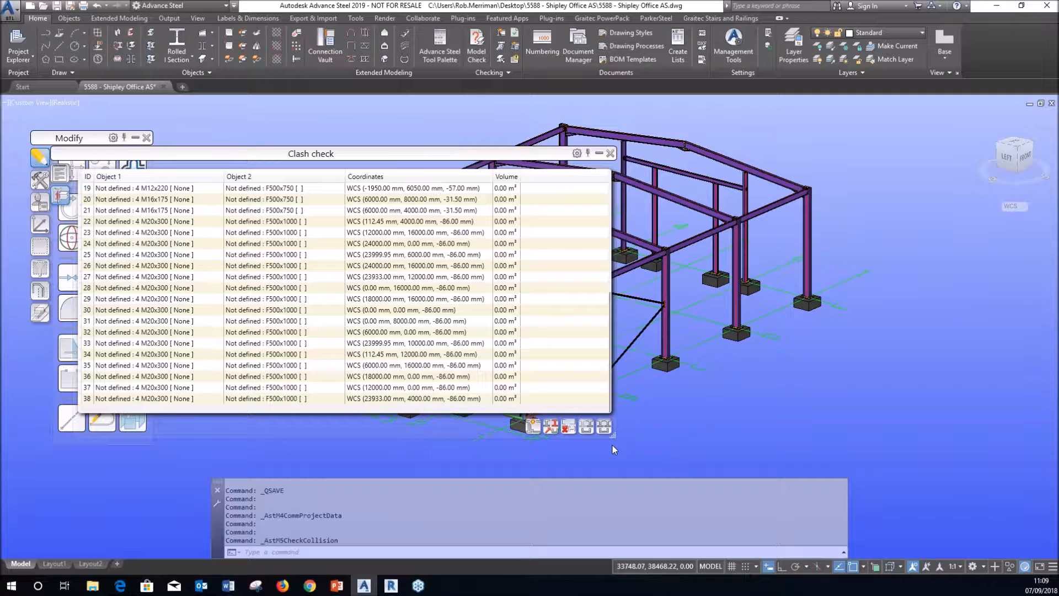
pyautogui.moveTo(613, 437); pyautogui.dragTo(507, 444)
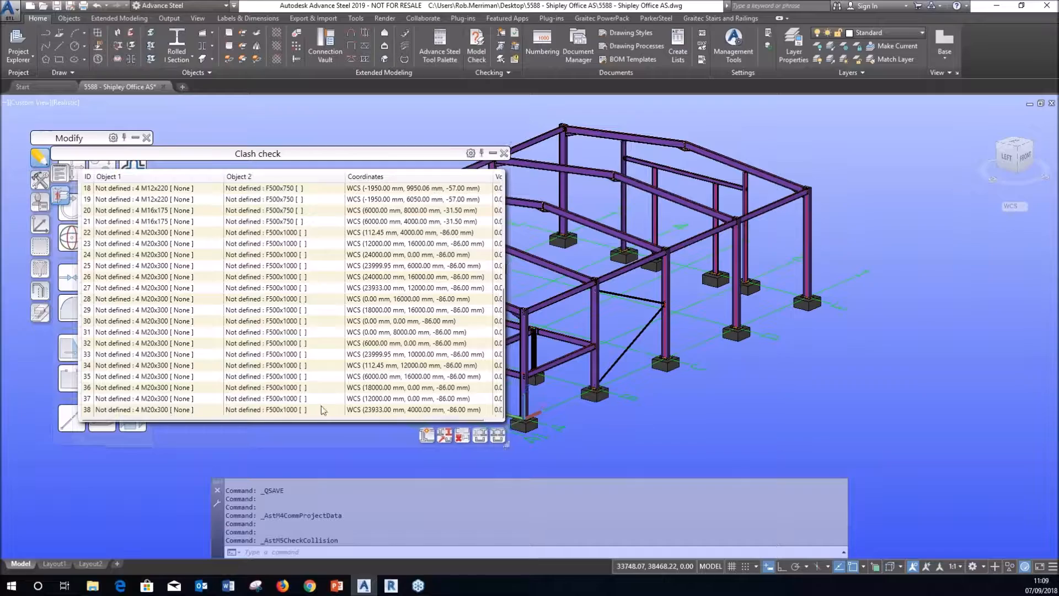
pyautogui.doubleClick(254, 377)
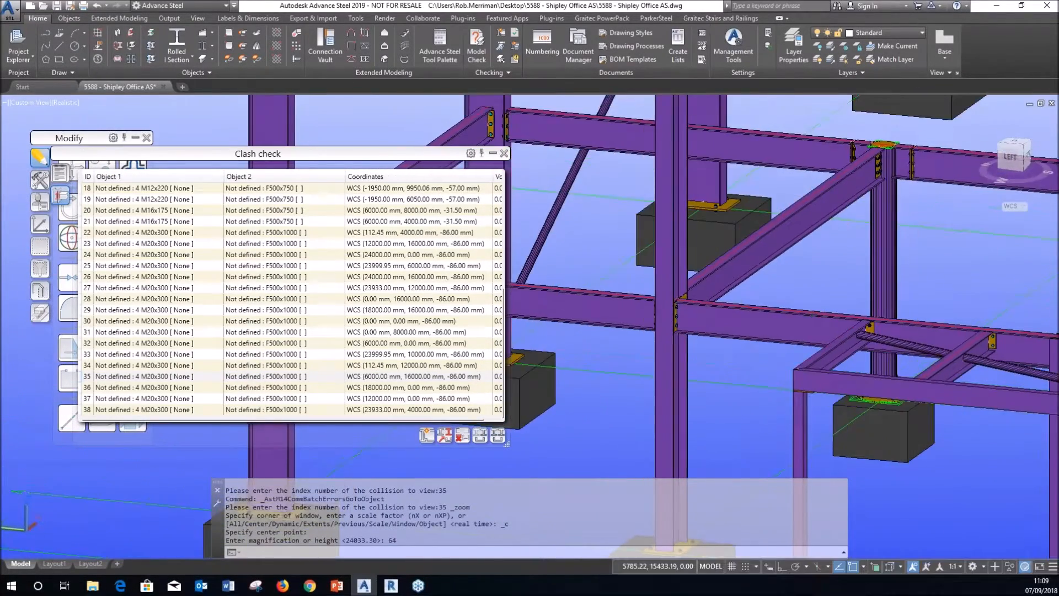
# Step: Change the visual style to 2D Wireframe and inspect the clashing anchors at the braced column's base plate
pyautogui.click(68, 103)
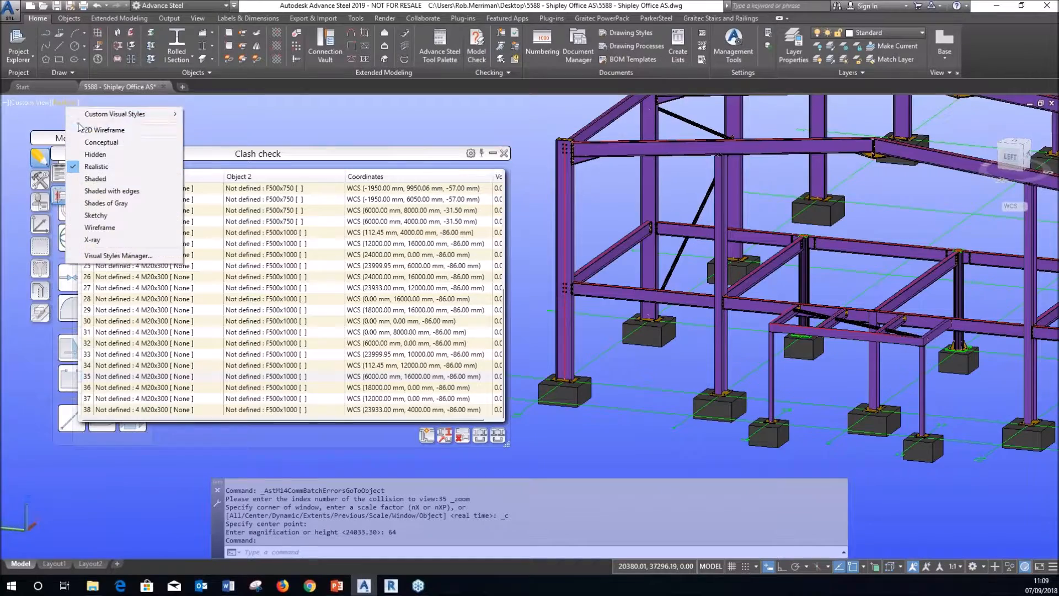
pyautogui.click(94, 130)
pyautogui.scroll(6, 668, 348)
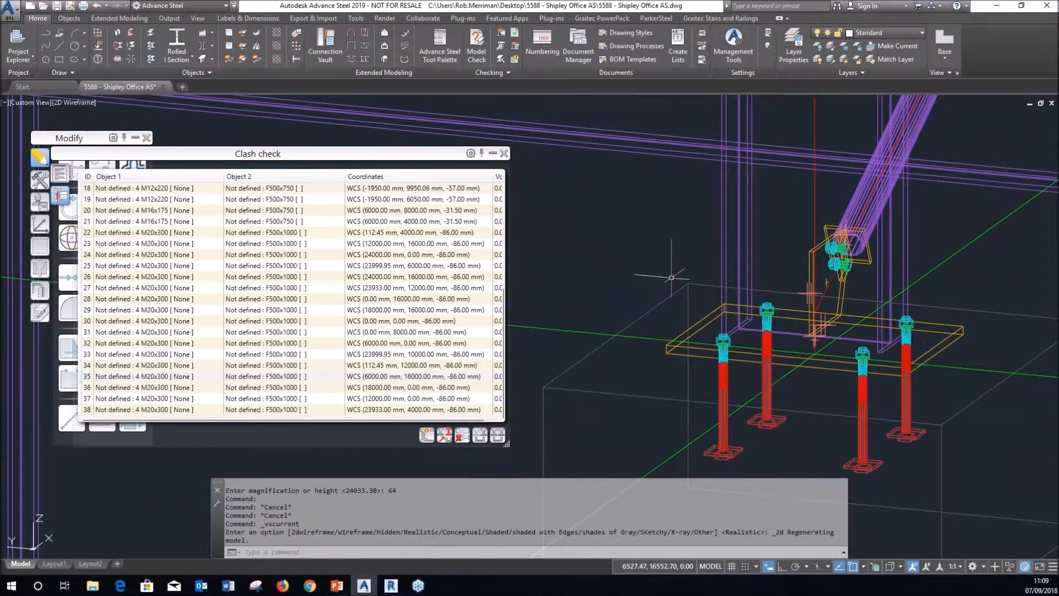
pyautogui.scroll(-6, 675, 288)
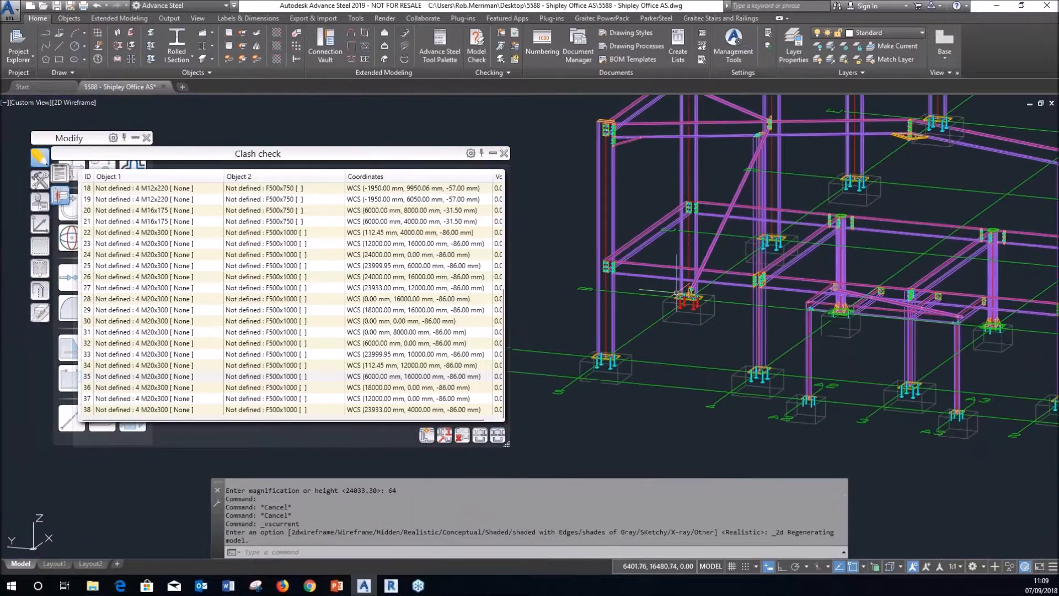
# Step: Remove clash 35 from the clash list, move the list clear of the tool palette and review the remaining clashes
pyautogui.click(480, 436)
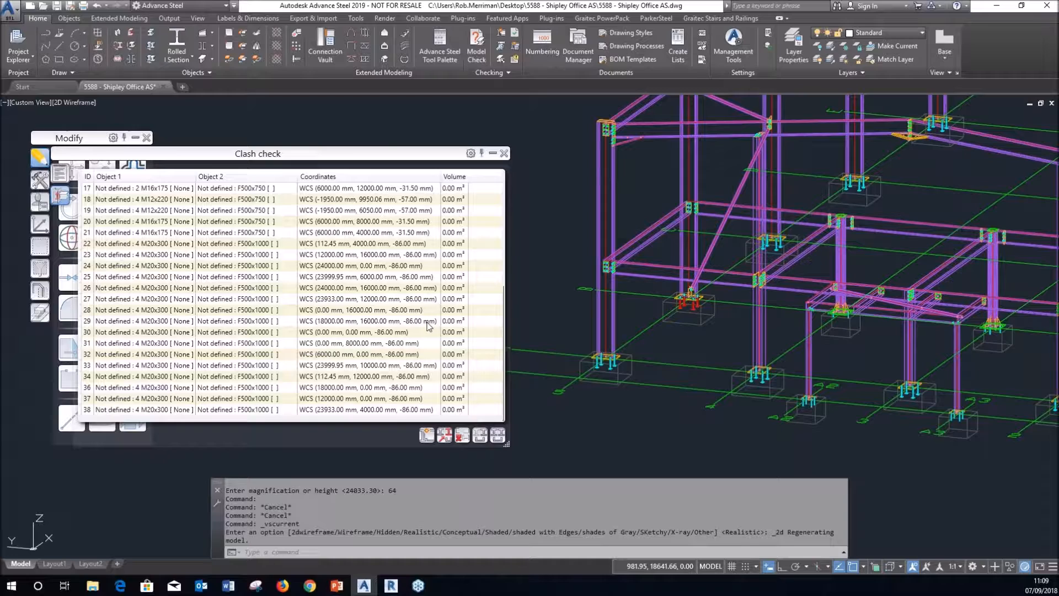
pyautogui.moveTo(254, 152); pyautogui.dragTo(358, 138)
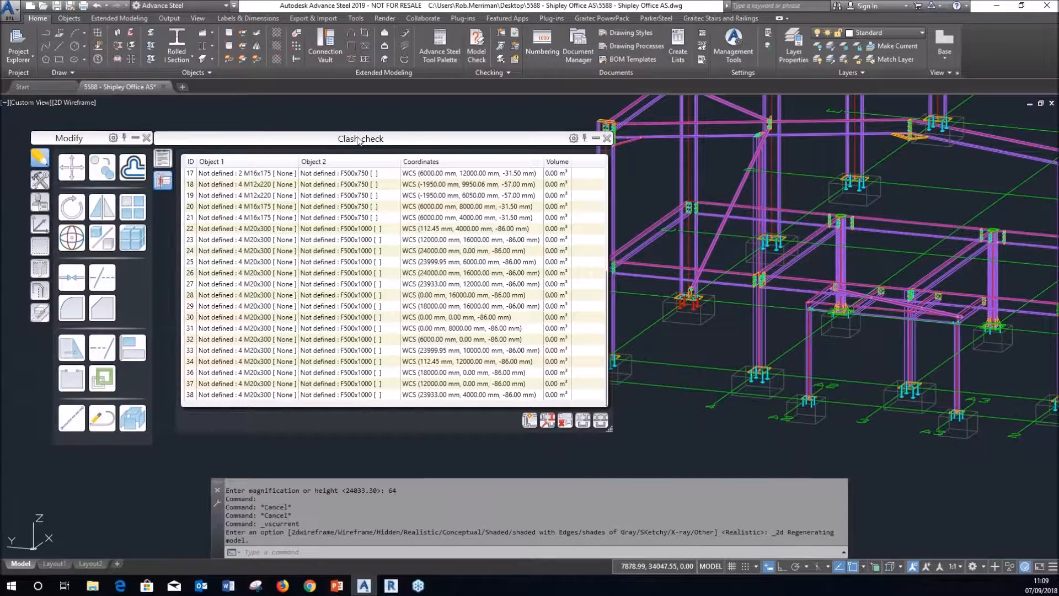
pyautogui.scroll(6, 314, 215)
pyautogui.scroll(-6, 314, 215)
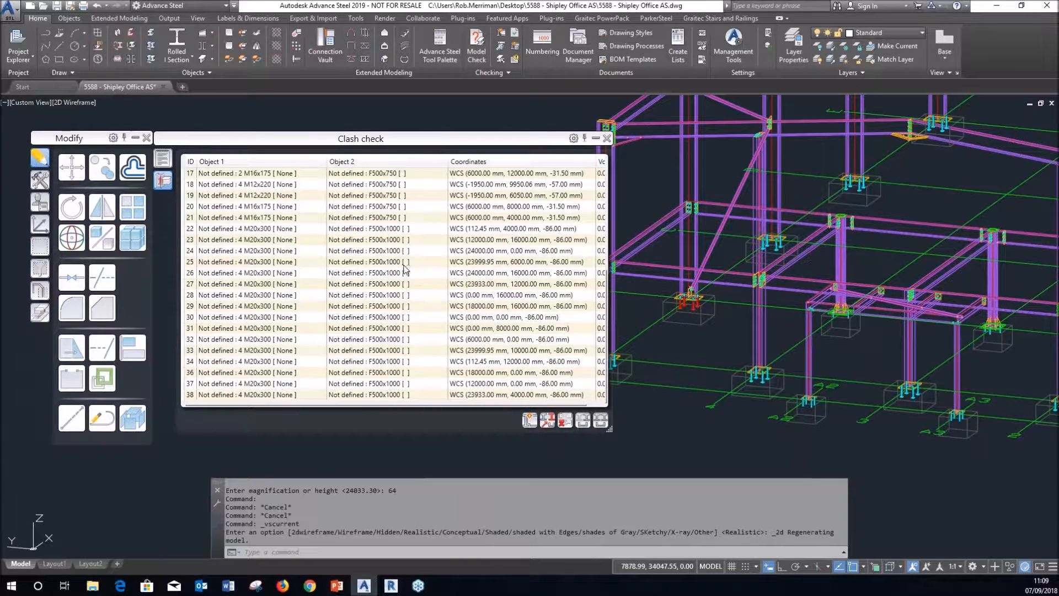
pyautogui.scroll(5, 404, 269)
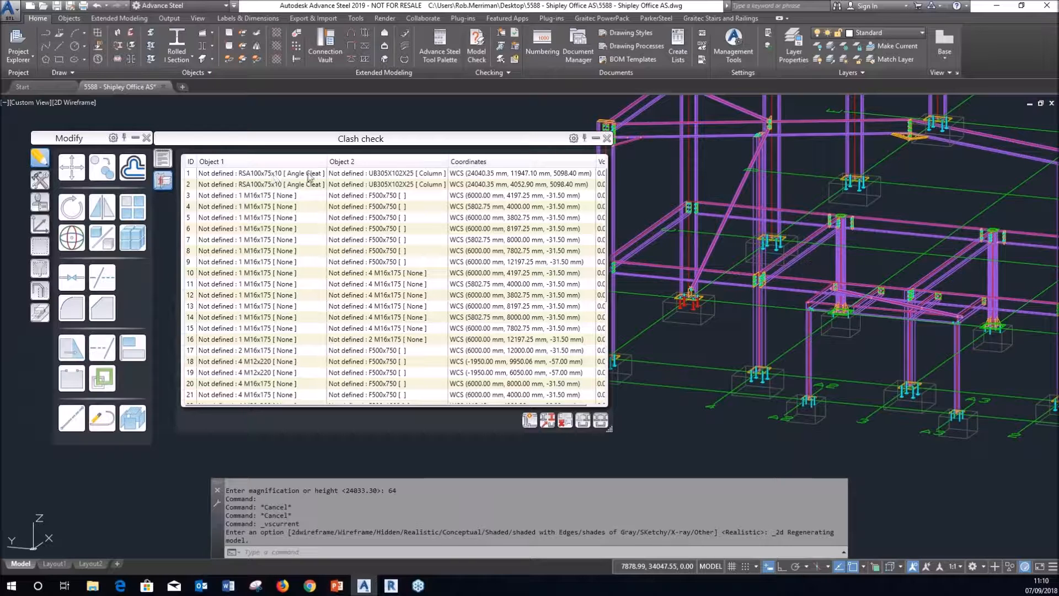
# Step: Go to clash 1 between the RSA100x75x10 angle cleat and the UB305X102X25 column and examine where they overlap
pyautogui.doubleClick(381, 175)
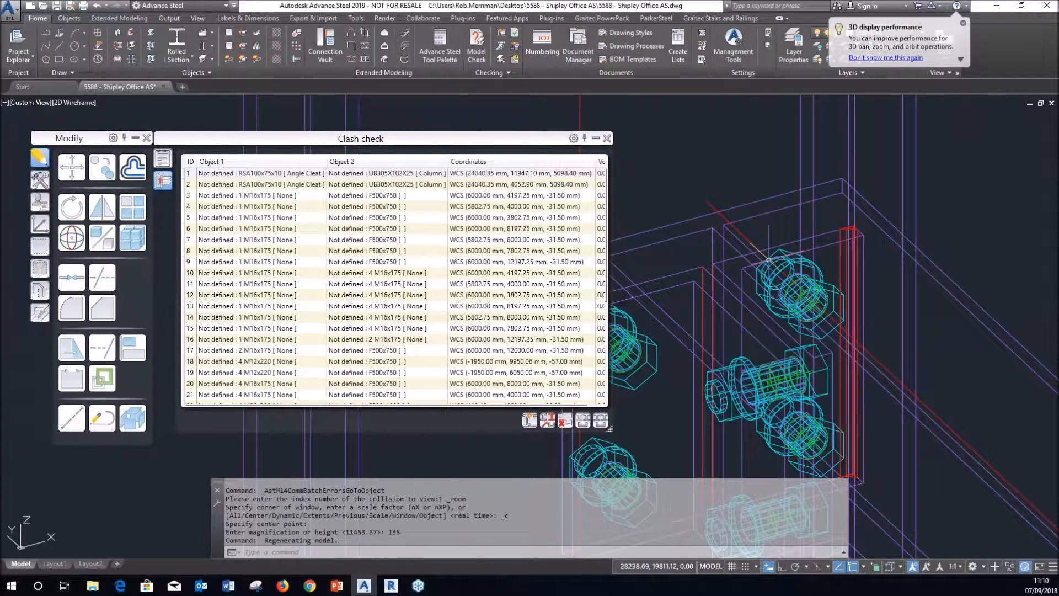
pyautogui.scroll(5, 853, 237)
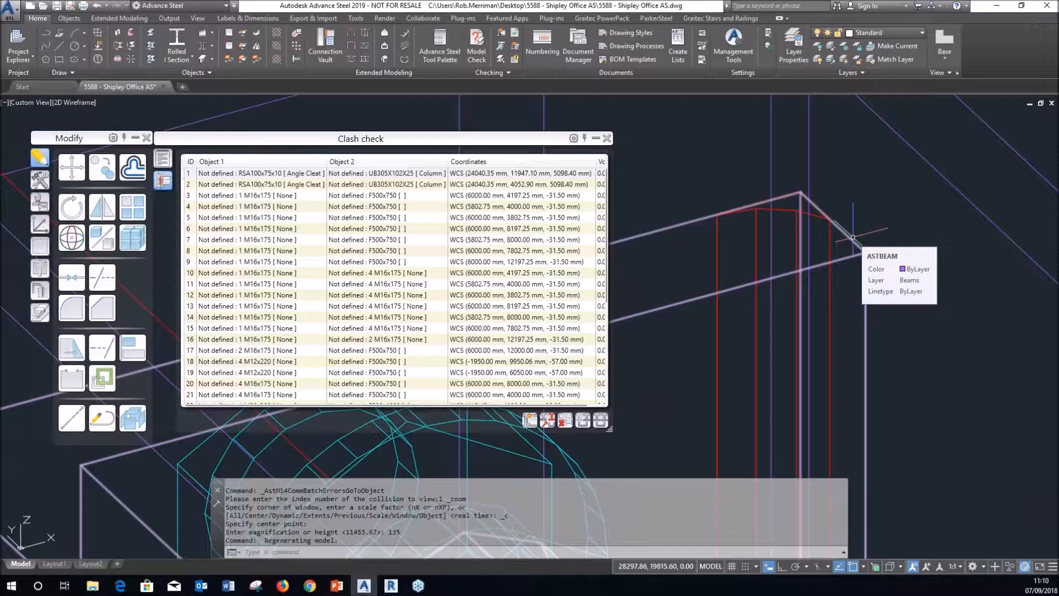
pyautogui.scroll(-5, 787, 237)
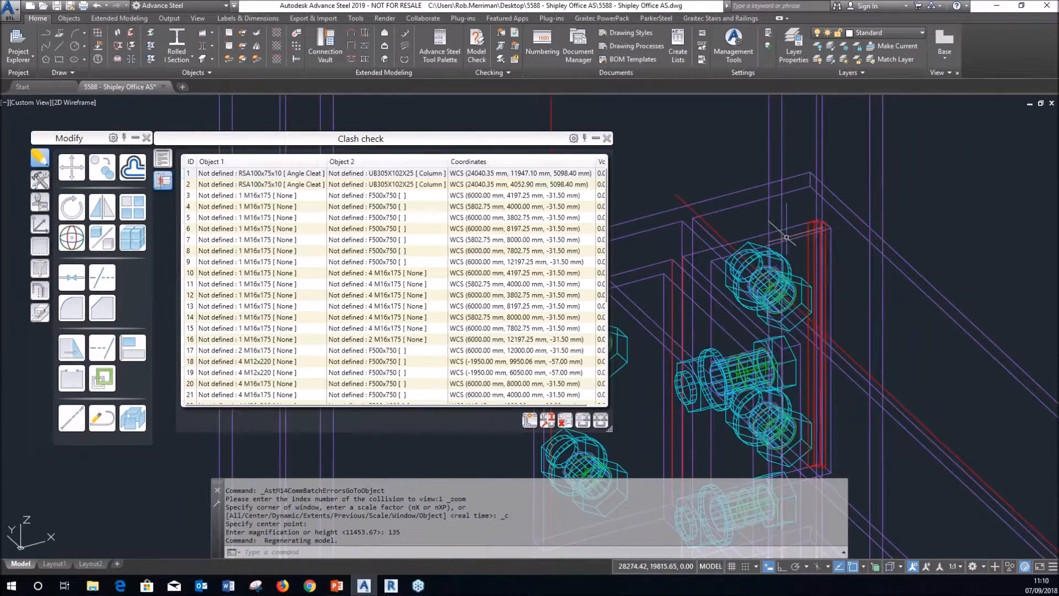
pyautogui.scroll(4, 786, 238)
pyautogui.scroll(-5, 788, 237)
# Step: Isolate the members and bolts of the clashing cleat joint and look at the clash in Top view
pyautogui.click(959, 325)
pyautogui.click(654, 194)
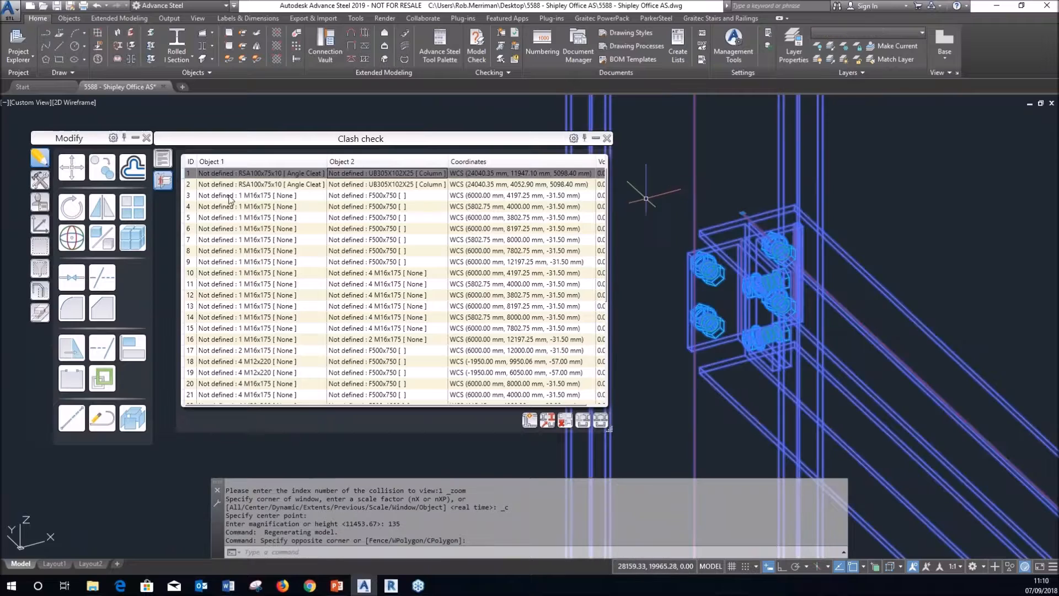
pyautogui.click(45, 293)
pyautogui.click(96, 306)
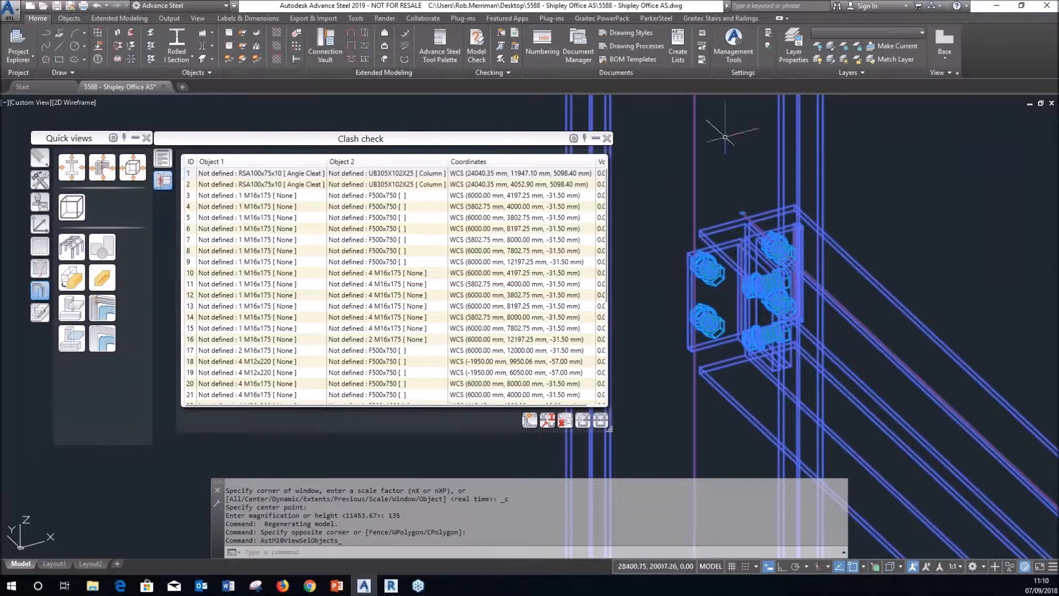
pyautogui.click(26, 102)
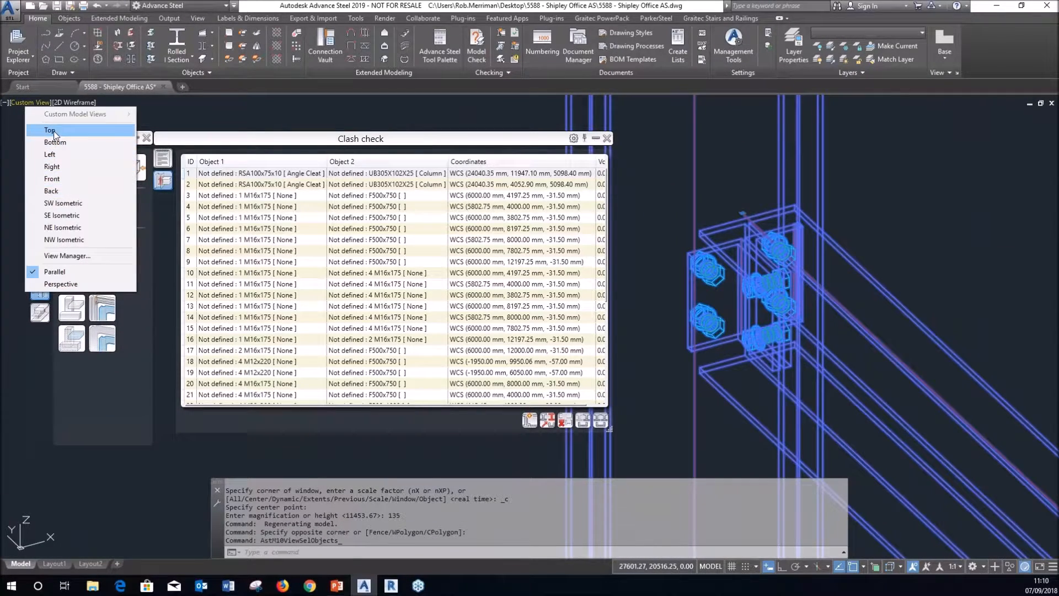
pyautogui.click(49, 130)
pyautogui.scroll(5, 721, 241)
pyautogui.scroll(3, 799, 227)
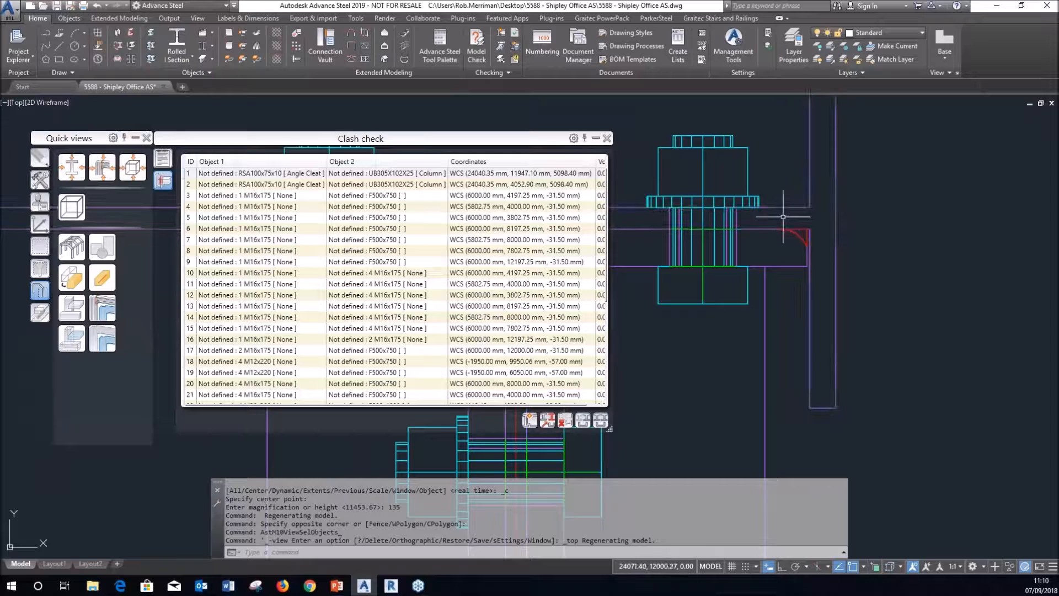
# Step: Try the Exact with edge features display type on the clashing column and return it to Standard
pyautogui.doubleClick(809, 194)
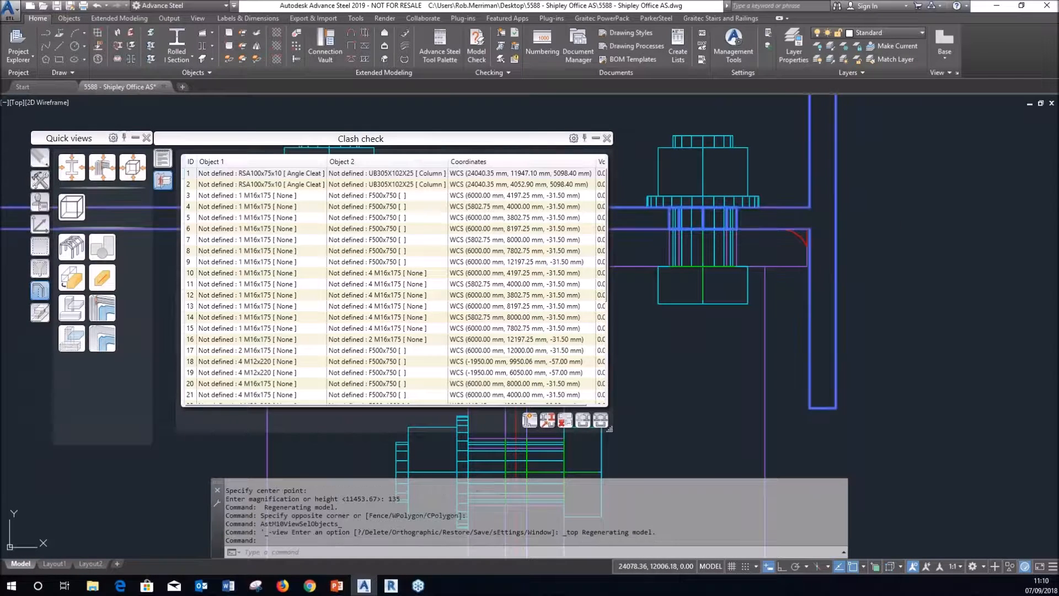
pyautogui.click(161, 261)
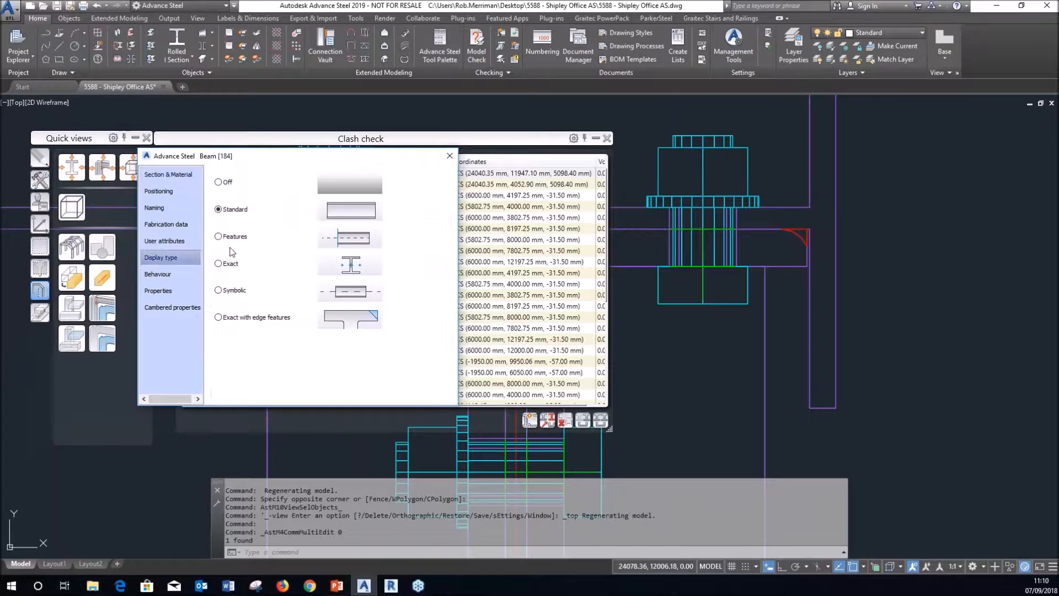
pyautogui.click(219, 318)
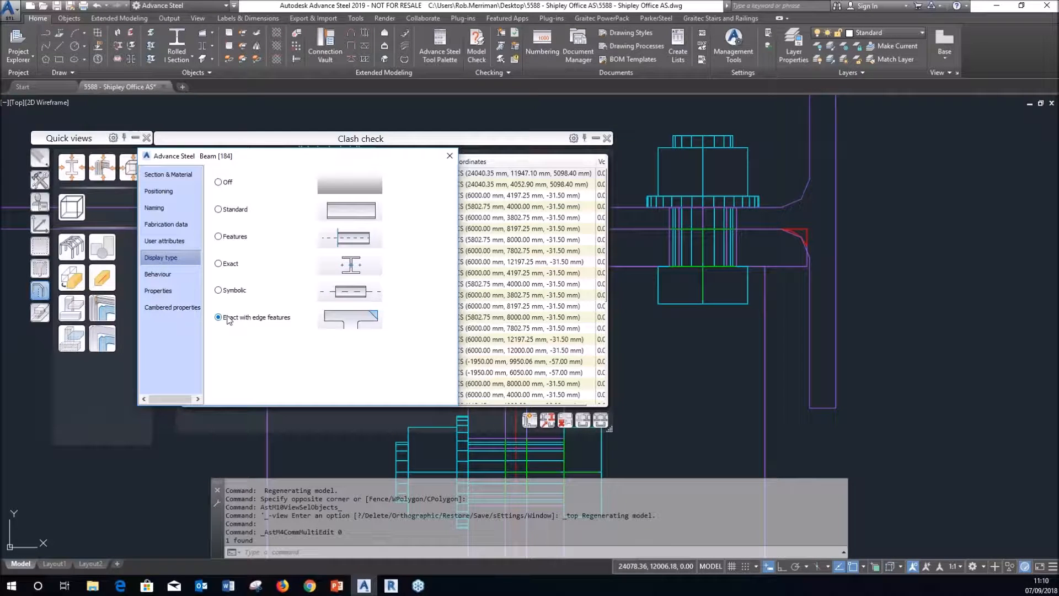
pyautogui.click(235, 210)
pyautogui.click(362, 140)
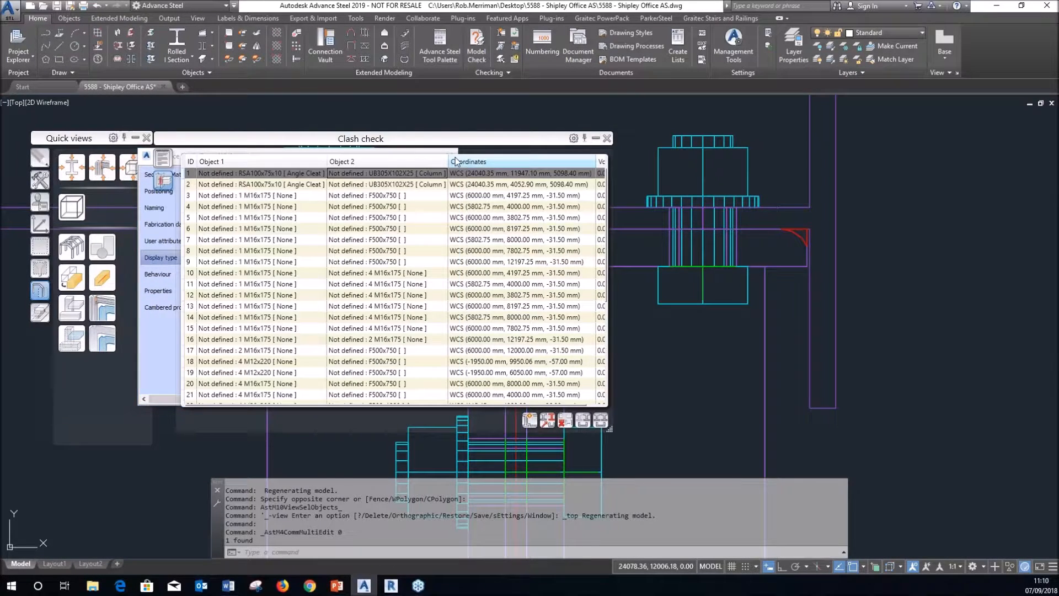
pyautogui.moveTo(362, 141); pyautogui.dragTo(374, 200)
pyautogui.click(450, 156)
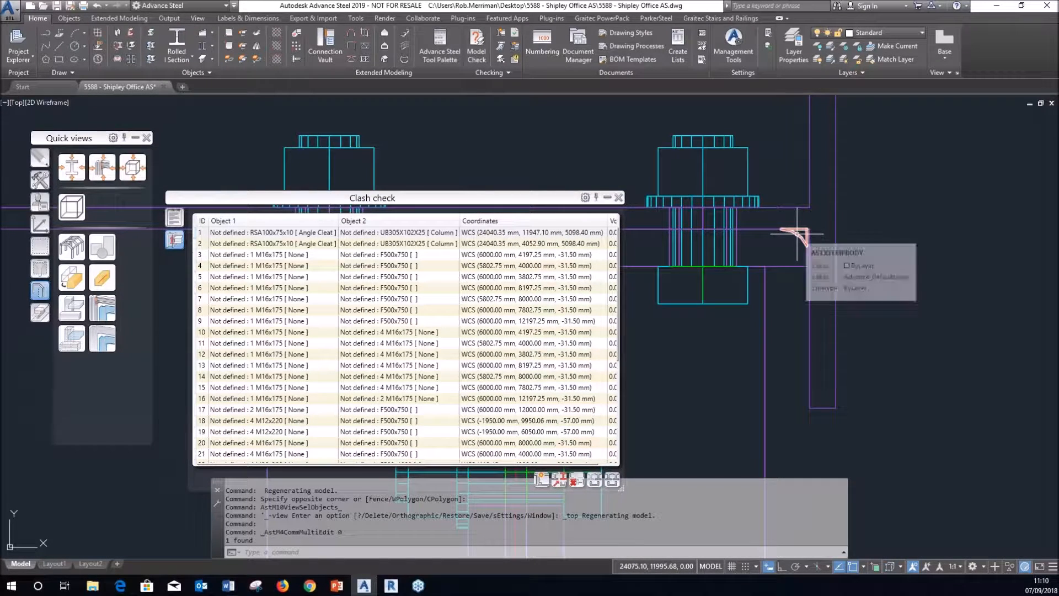
# Step: Show all model objects again in a 3D view and set the visual style to Realistic
pyautogui.scroll(-9, 807, 282)
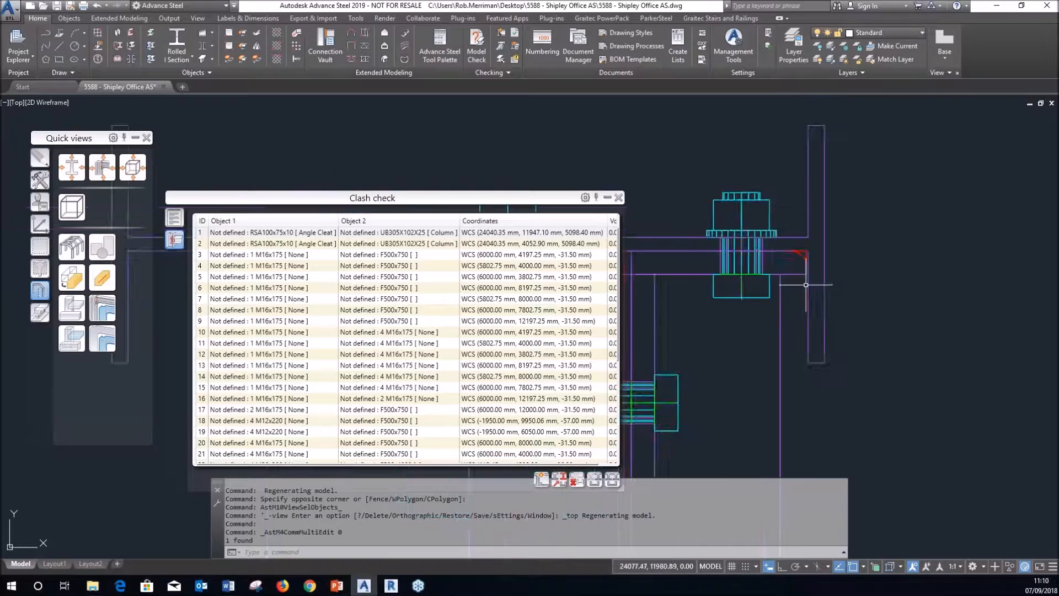
pyautogui.moveTo(807, 283)
pyautogui.keyDown('shift'); pyautogui.mouseDown(button='middle')
pyautogui.moveTo(755, 249)
pyautogui.moveTo(673, 246)
pyautogui.mouseUp(button='middle'); pyautogui.keyUp('shift')
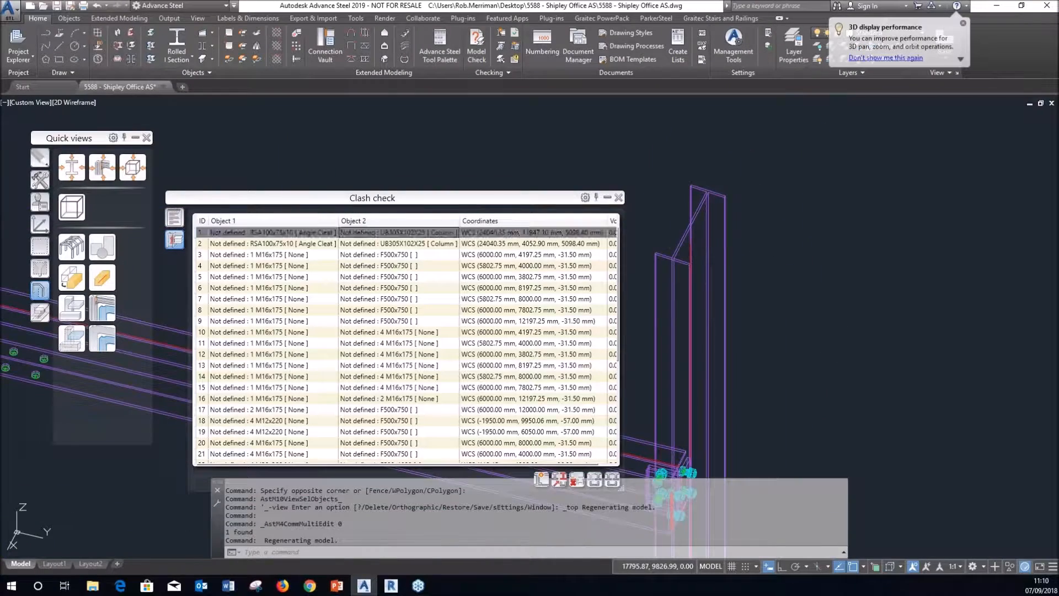
pyautogui.click(44, 275)
pyautogui.keyDown('shift'); pyautogui.moveTo(719, 219); pyautogui.dragTo(946, 152, button='middle'); pyautogui.keyUp('shift')
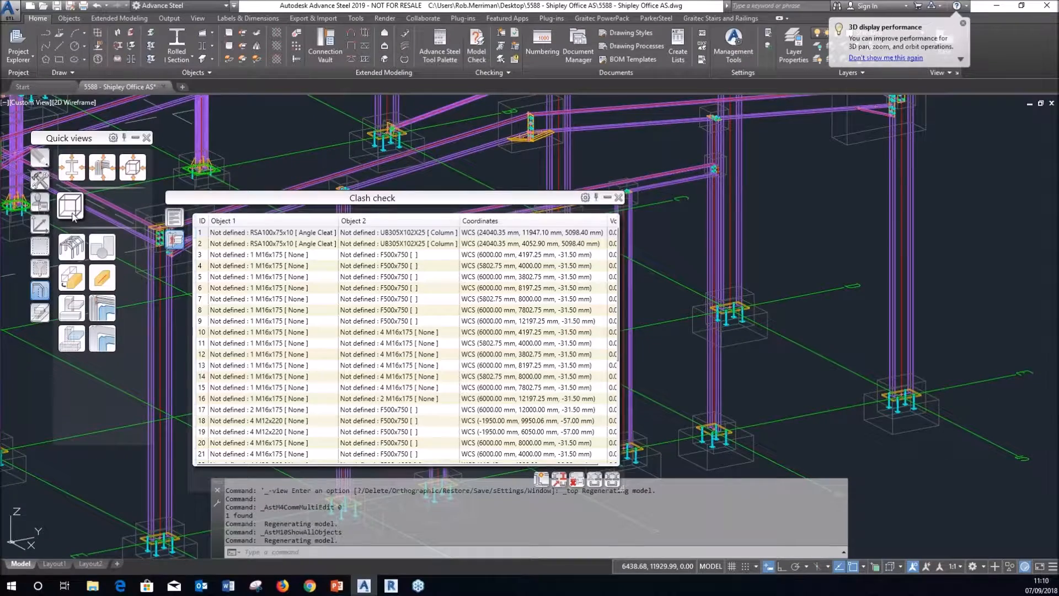
pyautogui.click(68, 103)
pyautogui.click(89, 169)
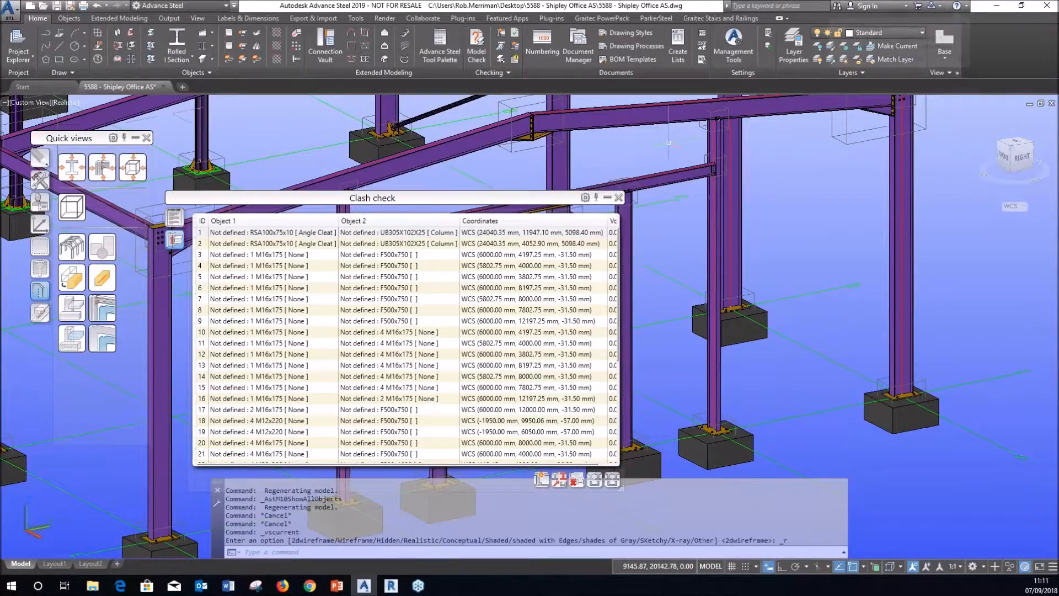
# Step: Set the angle profile size of the beam-to-column angle cleat joint to RSA100x65x8 and close the clash list
pyautogui.scroll(5, 764, 169)
pyautogui.click(764, 170)
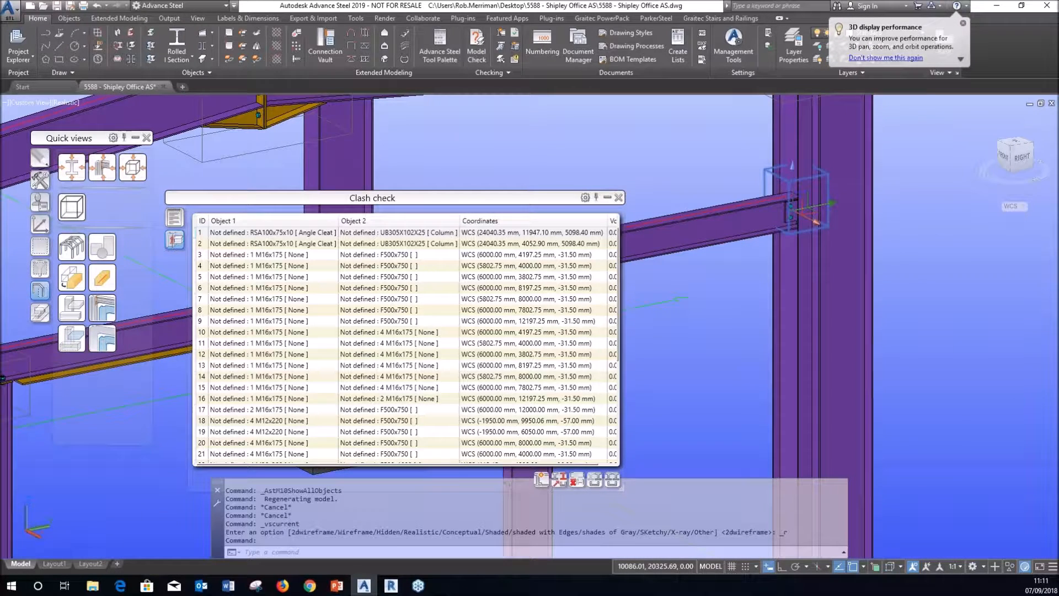
pyautogui.doubleClick(764, 170)
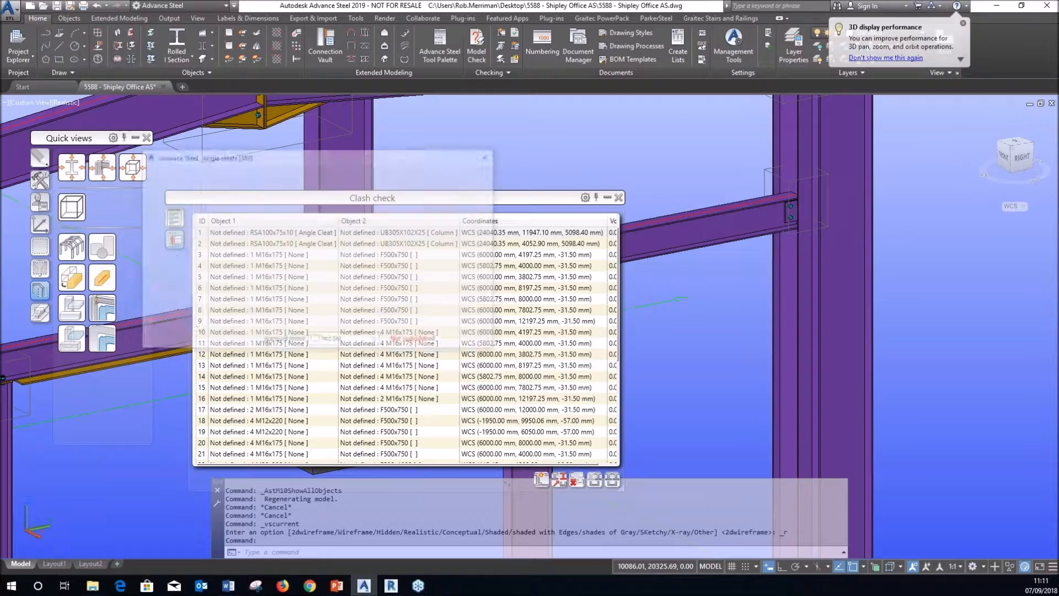
pyautogui.click(619, 197)
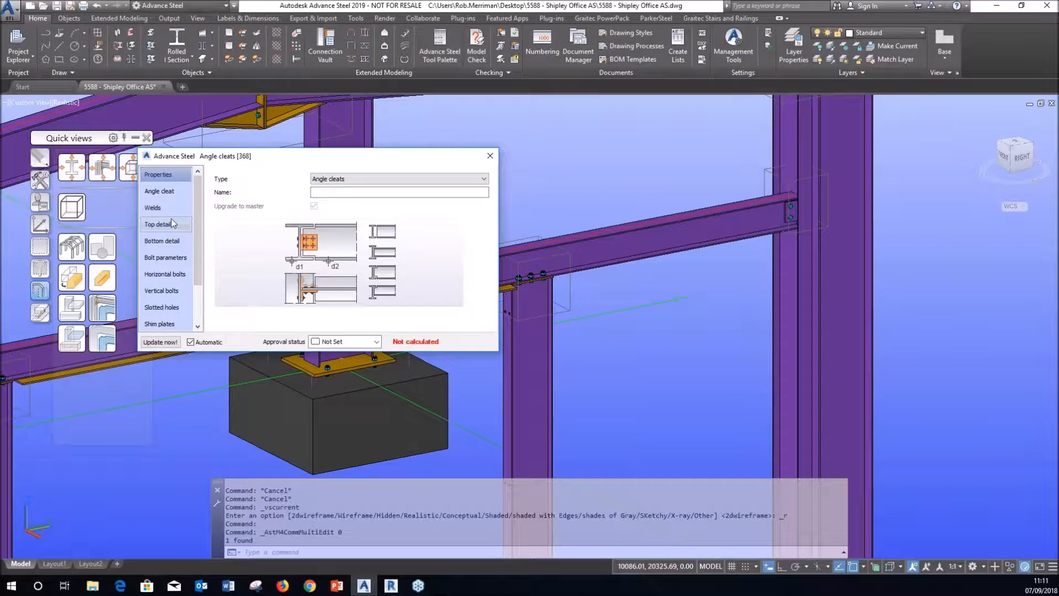
pyautogui.click(178, 190)
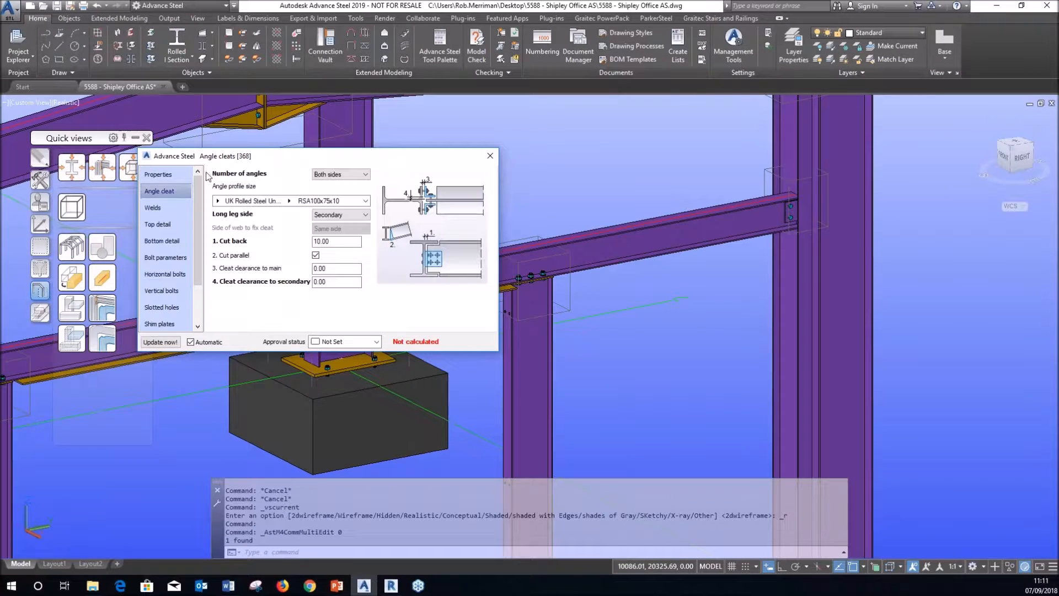
pyautogui.click(291, 206)
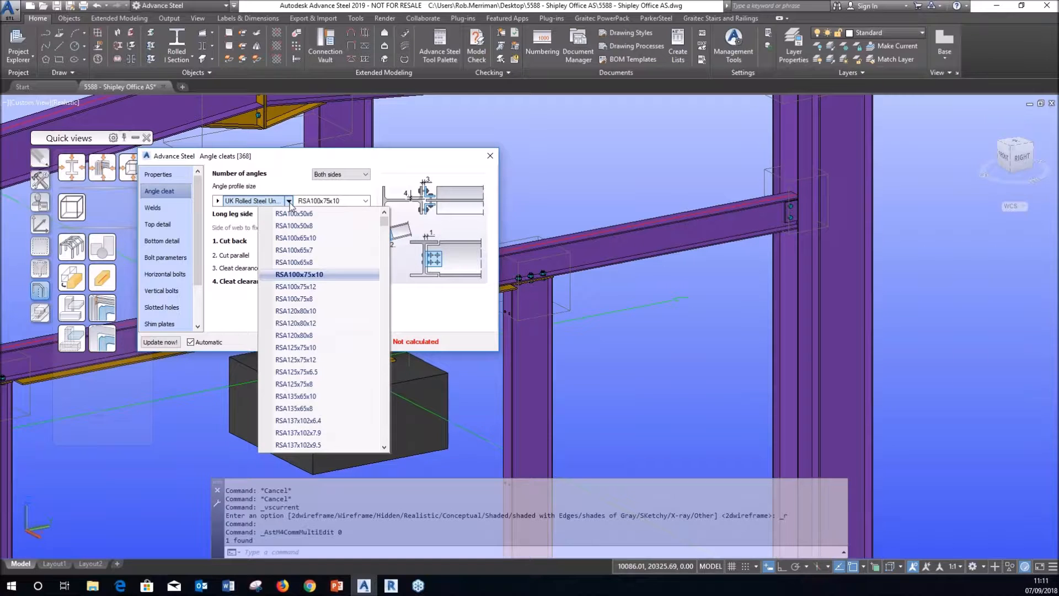
pyautogui.click(293, 259)
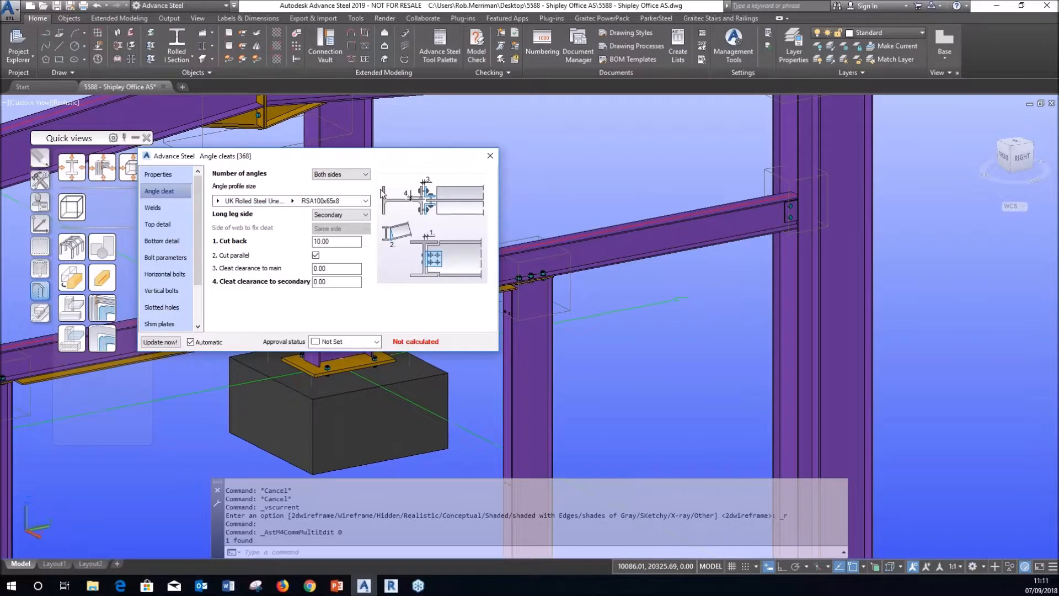
pyautogui.click(490, 155)
# Step: Run the clash check on only the objects around the edited angle cleat joint and close the notifications
pyautogui.click(936, 299)
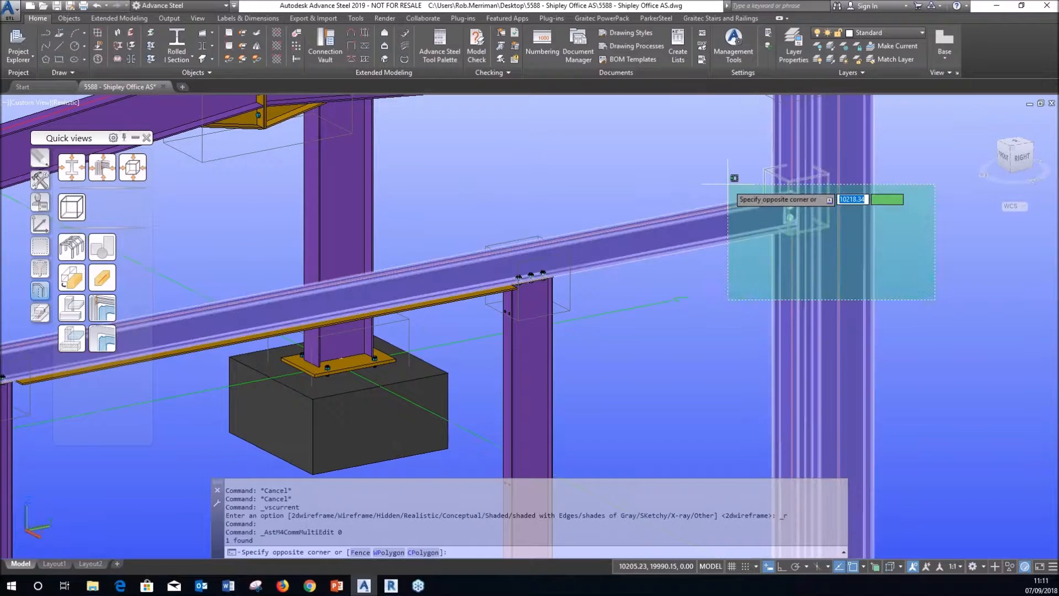
pyautogui.click(723, 160)
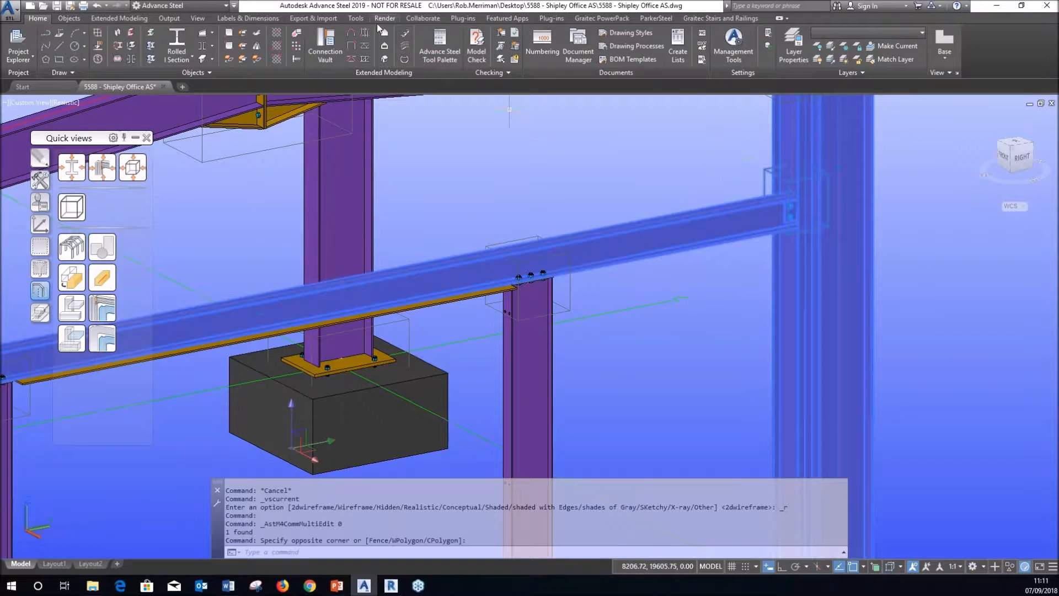
pyautogui.click(501, 34)
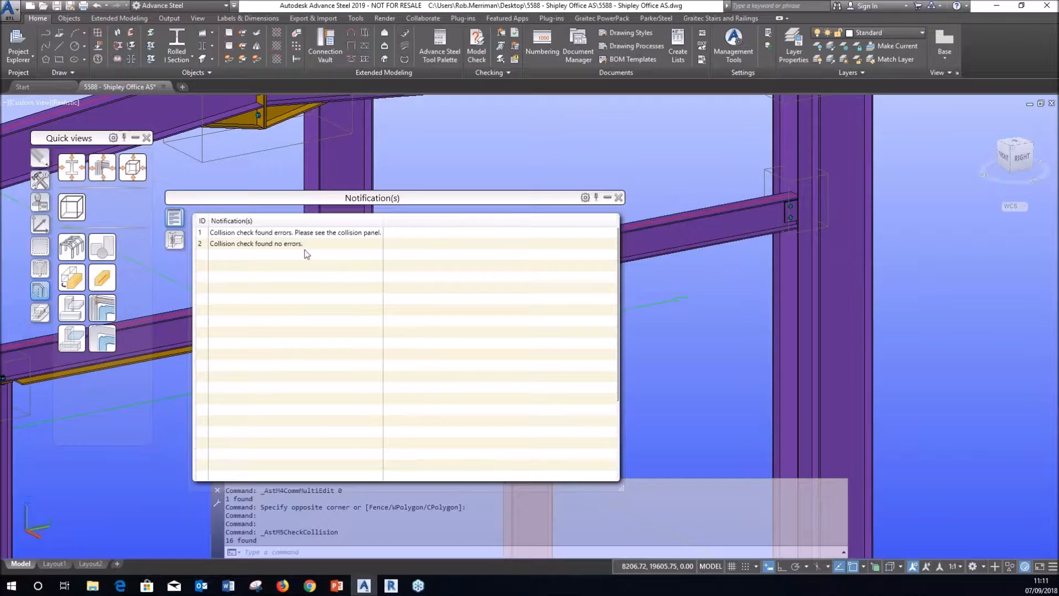
pyautogui.click(618, 197)
# Step: Set the angle profile size of the angle cleat joint at the beam's other end to RSA100x65x8
pyautogui.scroll(-3, 803, 216)
pyautogui.keyDown('shift'); pyautogui.moveTo(803, 216); pyautogui.dragTo(375, 320, button='middle'); pyautogui.keyUp('shift')
pyautogui.scroll(2, 286, 352)
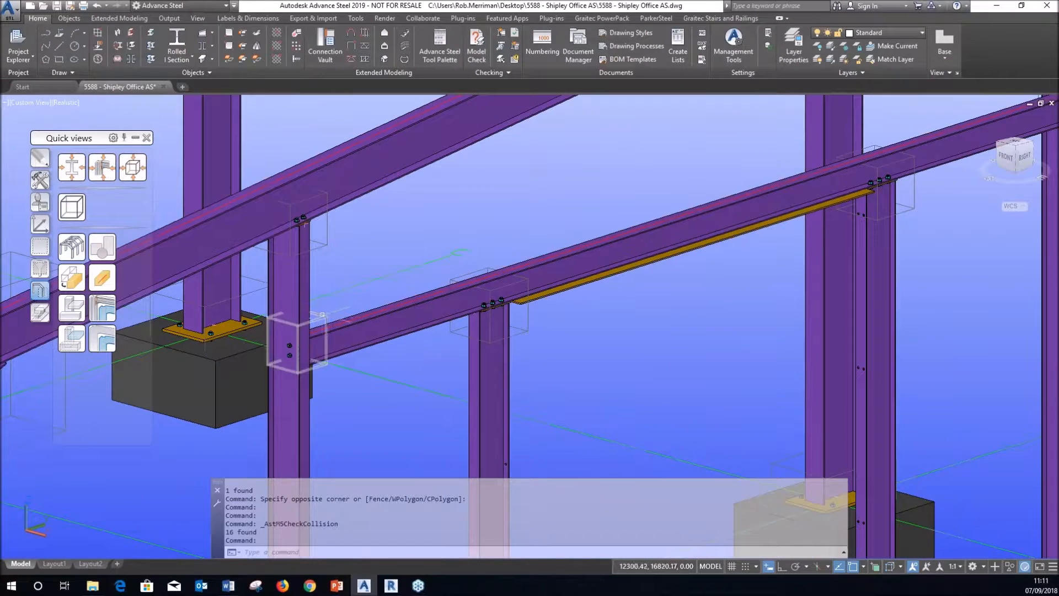
pyautogui.click(323, 317)
pyautogui.doubleClick(326, 317)
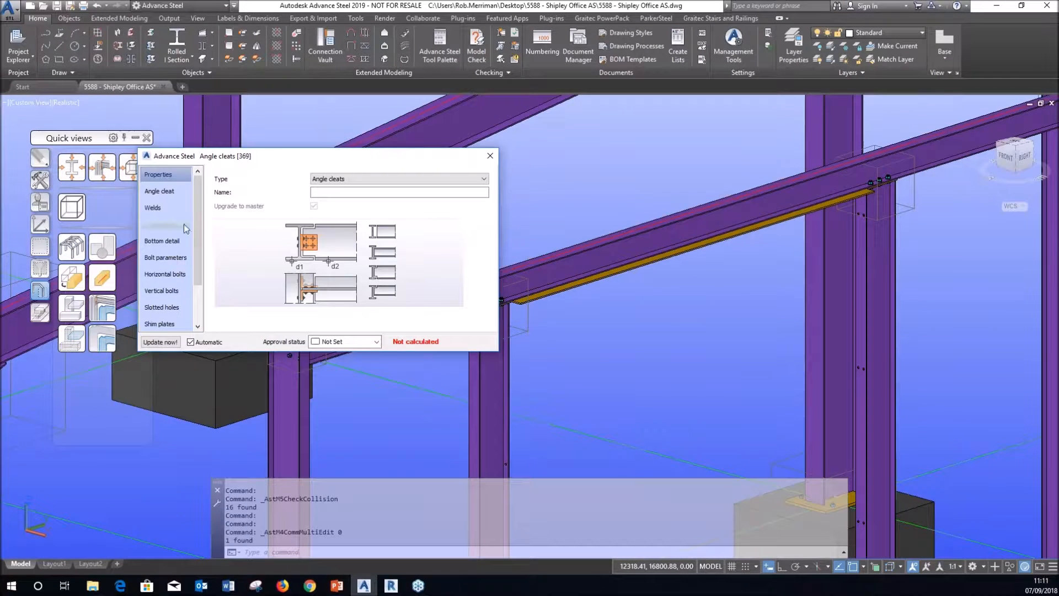
pyautogui.click(152, 192)
pyautogui.click(301, 201)
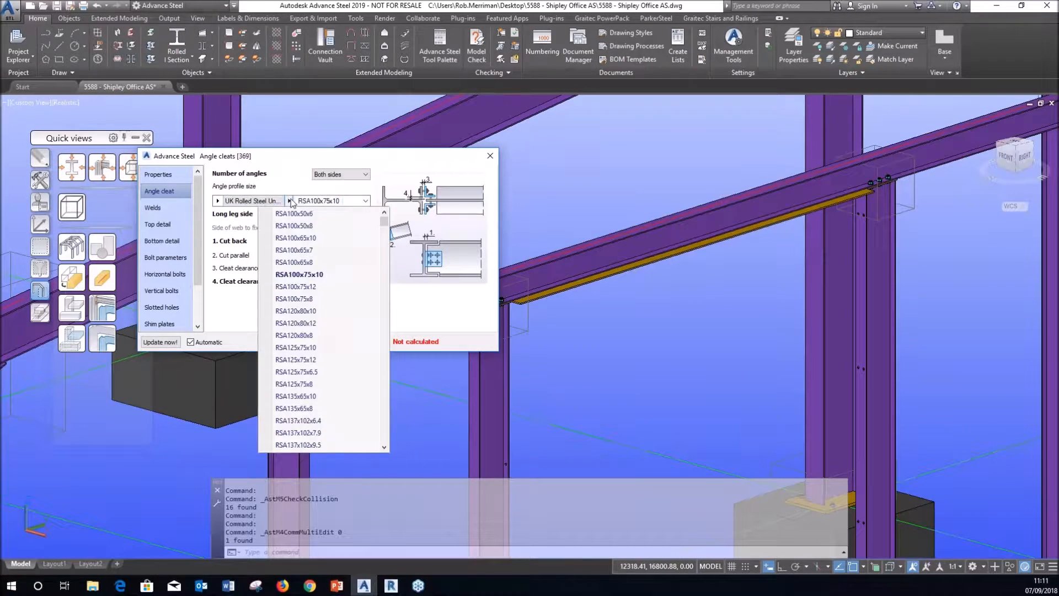
pyautogui.click(299, 267)
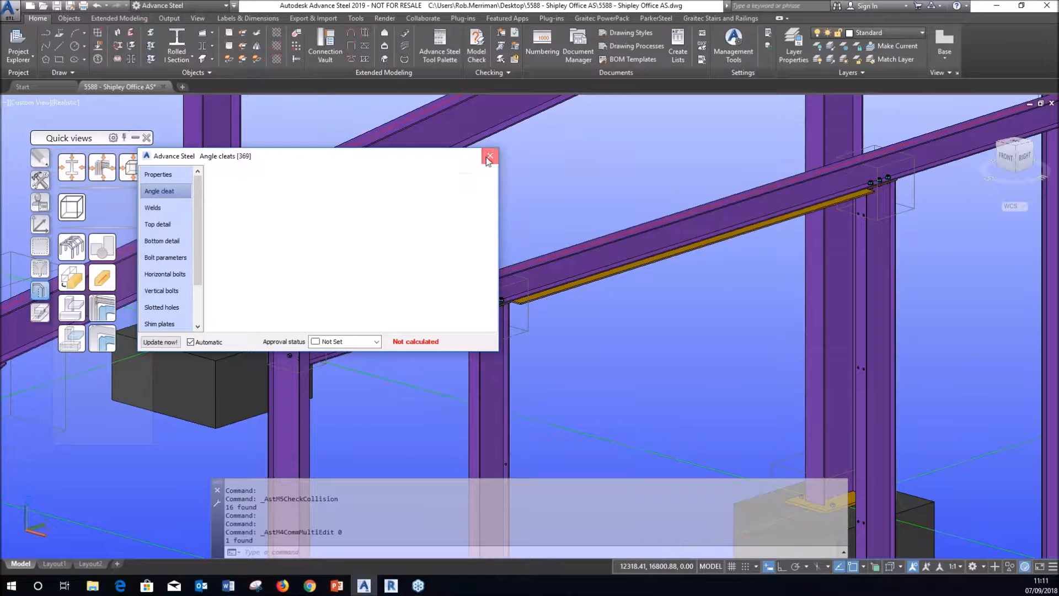
pyautogui.click(490, 156)
# Step: Examine the bolts through the haunched rafter's end plate at the column, including their bolt definition settings
pyautogui.scroll(-3, 490, 210)
pyautogui.scroll(-5, 492, 304)
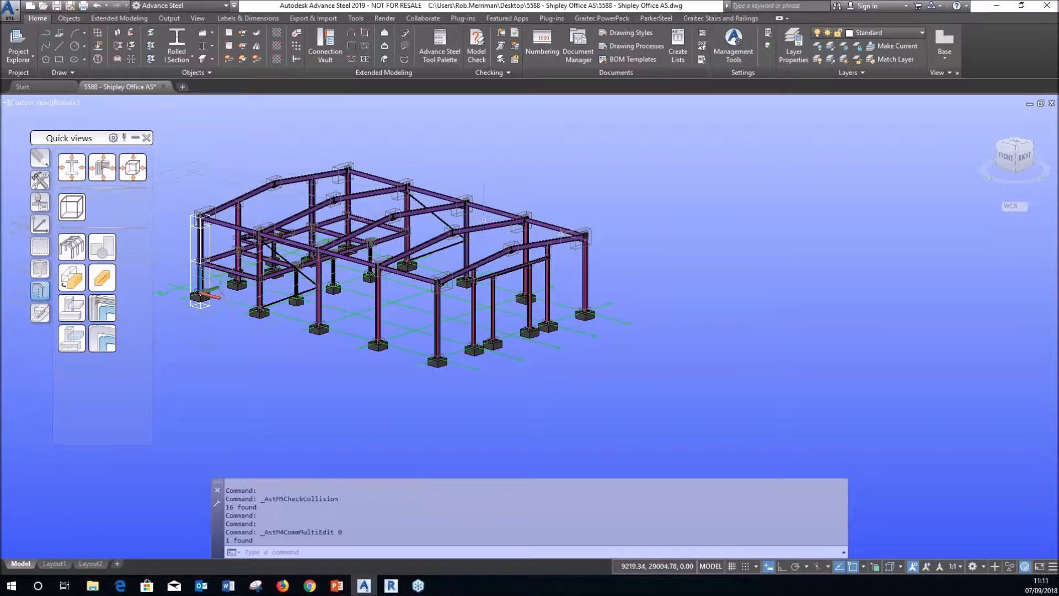
pyautogui.scroll(6, 579, 234)
pyautogui.scroll(6, 576, 231)
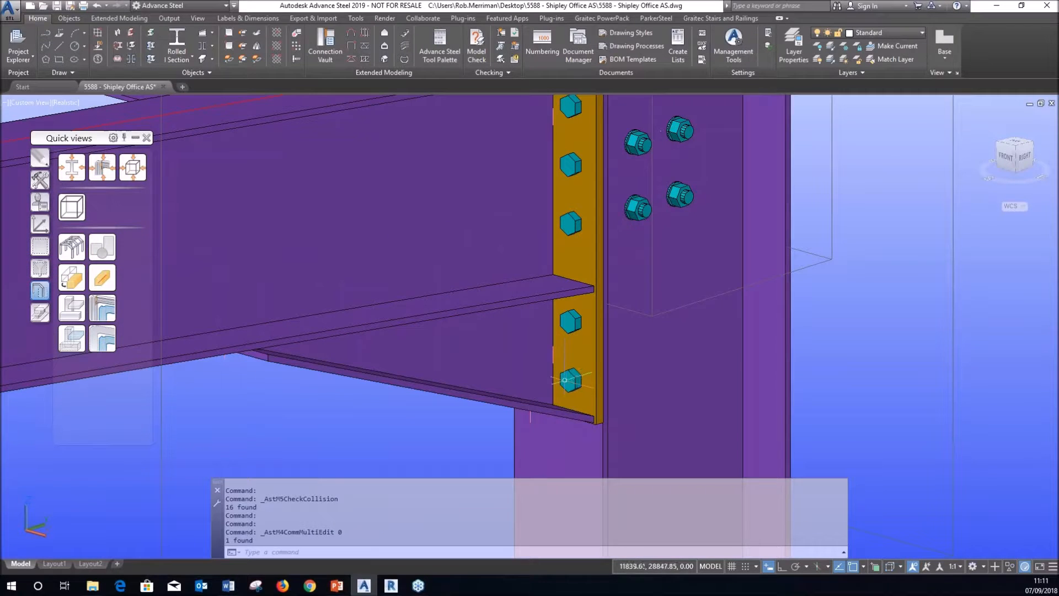
pyautogui.doubleClick(564, 380)
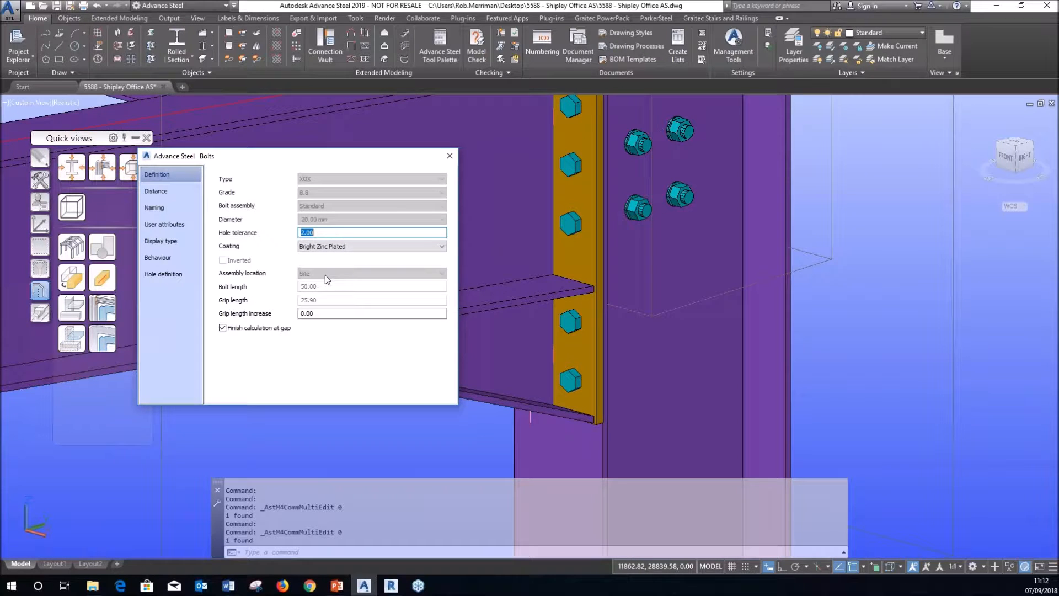
pyautogui.click(449, 156)
pyautogui.scroll(4, 564, 383)
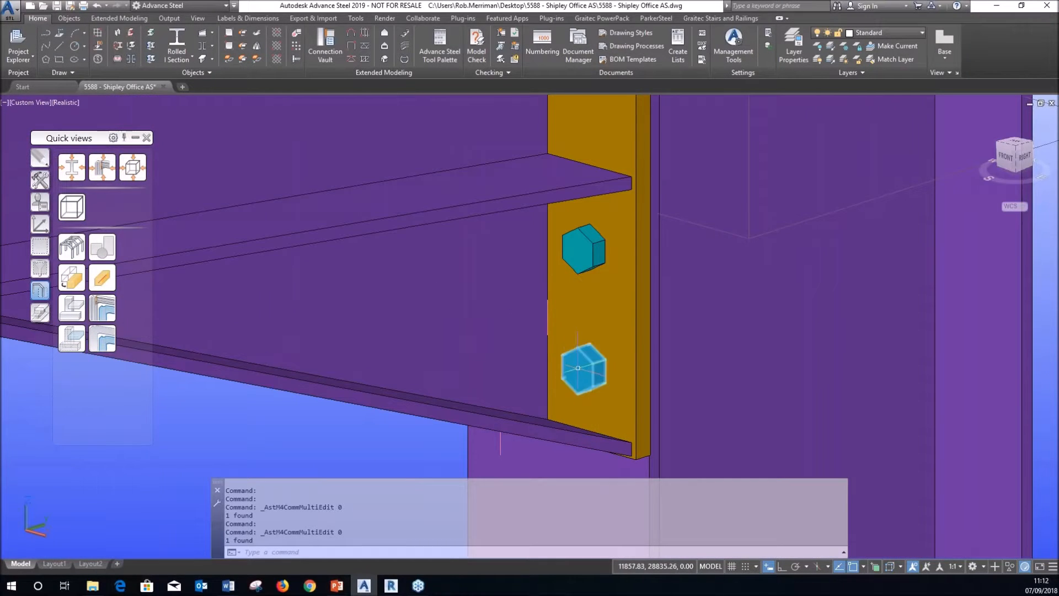
pyautogui.click(574, 365)
pyautogui.press('Escape')
pyautogui.moveTo(465, 418)
pyautogui.scroll(-10, 465, 418)
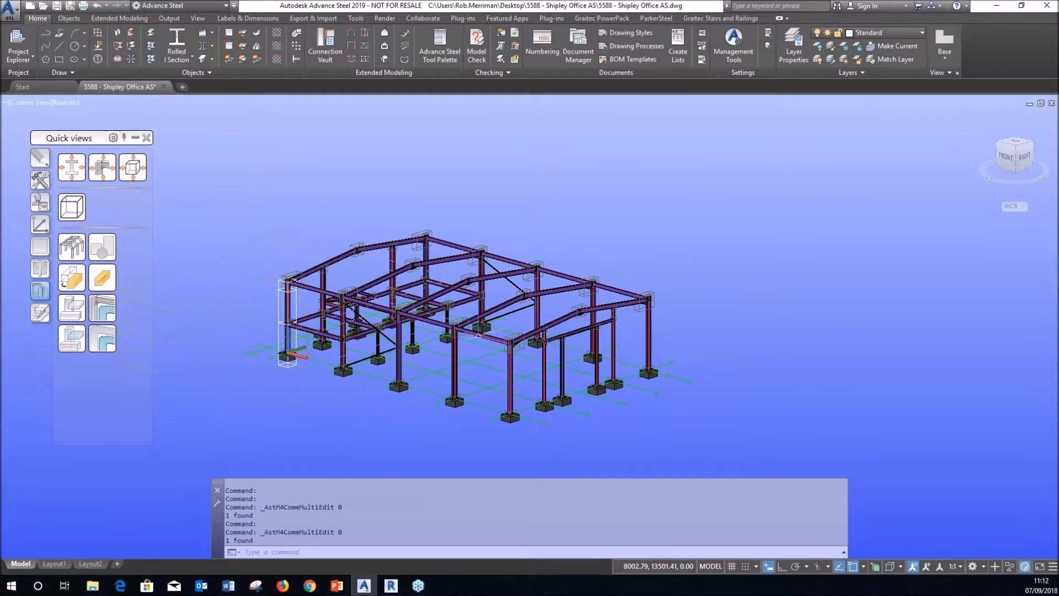
# Step: Run the steel check on the whole model and sort its error list by description
pyautogui.scroll(2, 479, 346)
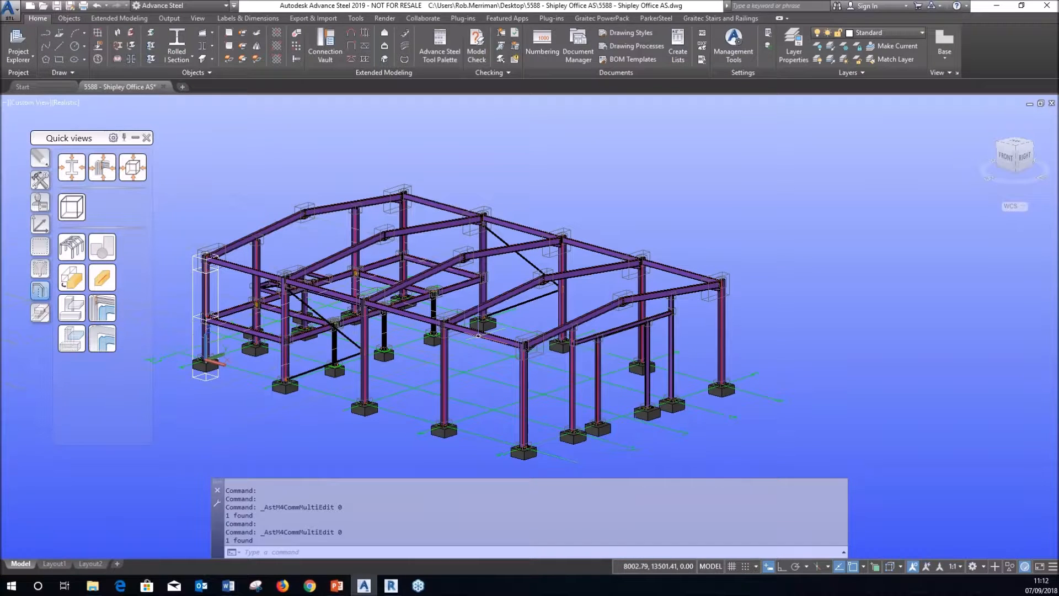
pyautogui.click(500, 49)
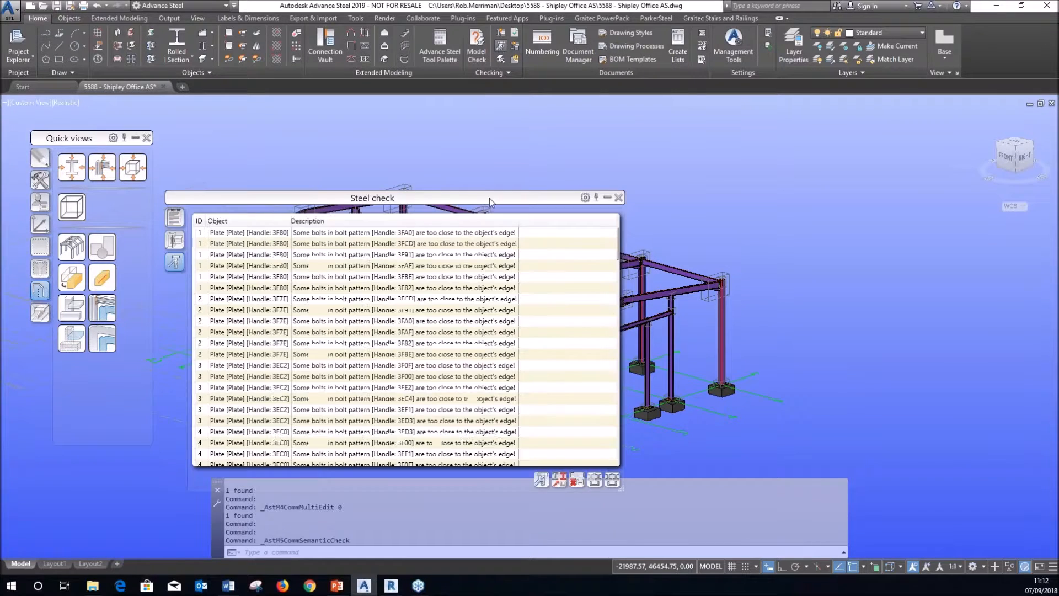
pyautogui.scroll(-6, 467, 263)
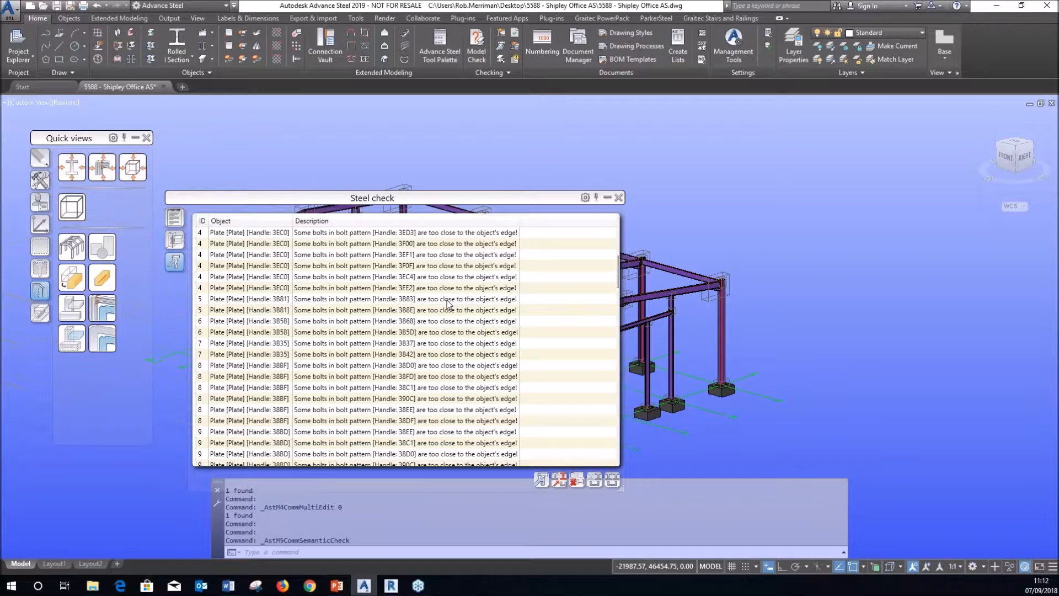
pyautogui.scroll(-10, 444, 298)
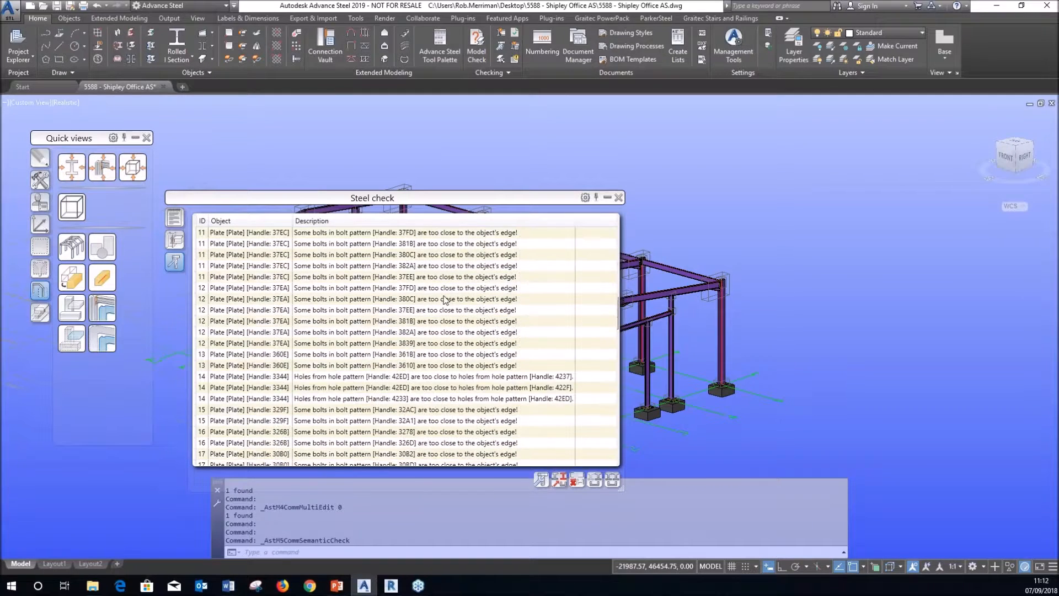
pyautogui.click(421, 226)
pyautogui.scroll(-6, 447, 306)
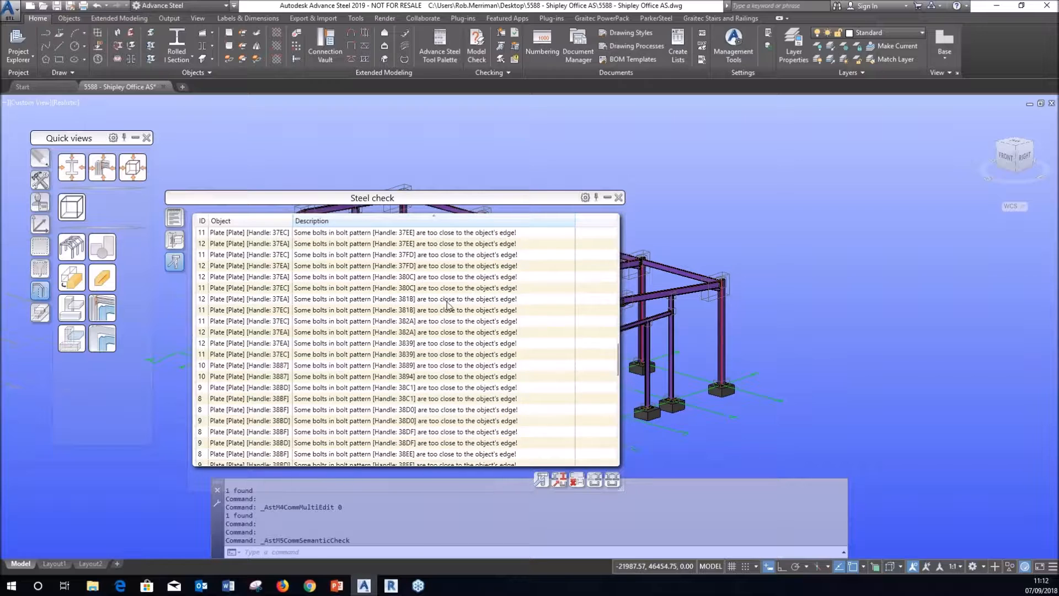
pyautogui.scroll(-2, 447, 314)
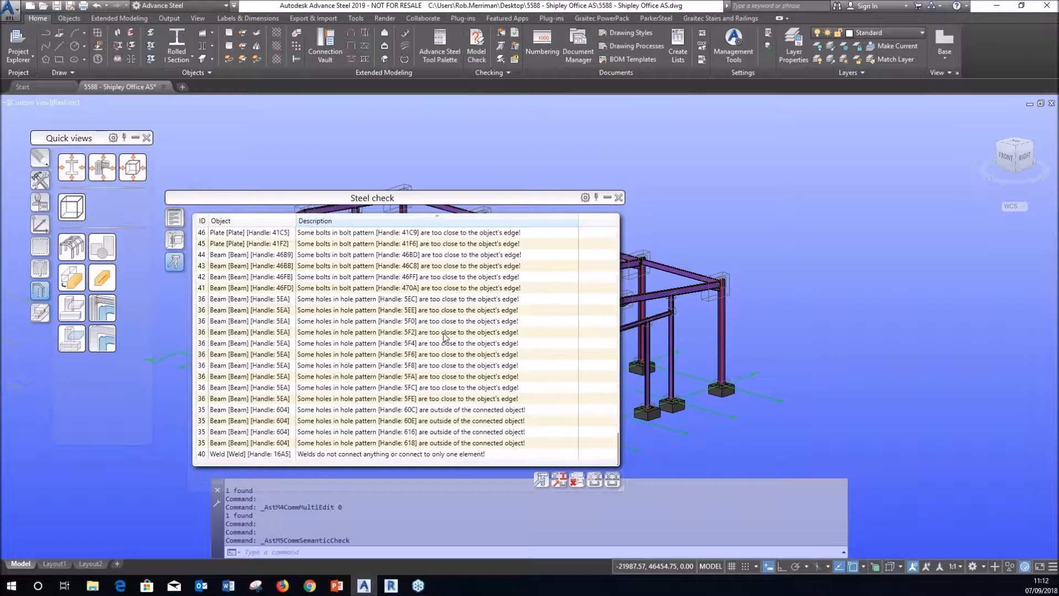
# Step: Mark and go to the beam with holes outside the connected object (error 35) and minimise the error list
pyautogui.click(309, 409)
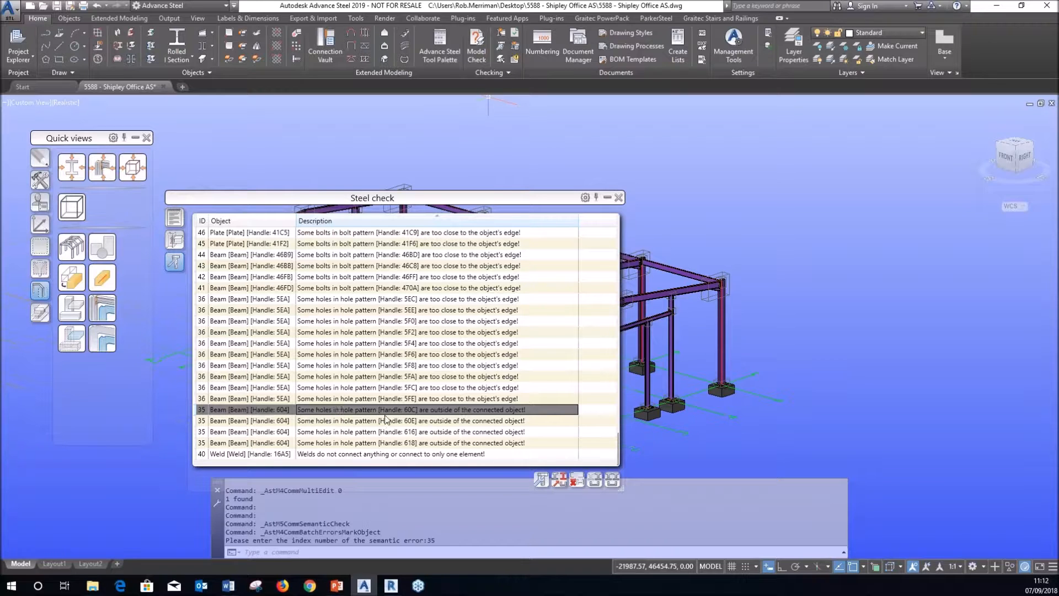
pyautogui.doubleClick(430, 414)
pyautogui.scroll(-4, 780, 307)
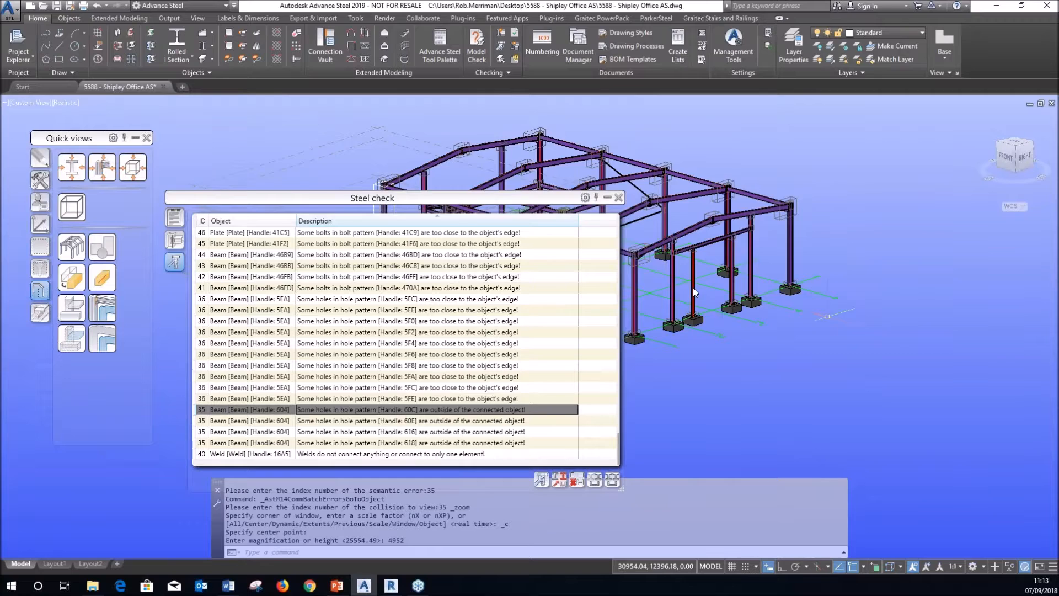
pyautogui.scroll(3, 693, 287)
pyautogui.click(607, 197)
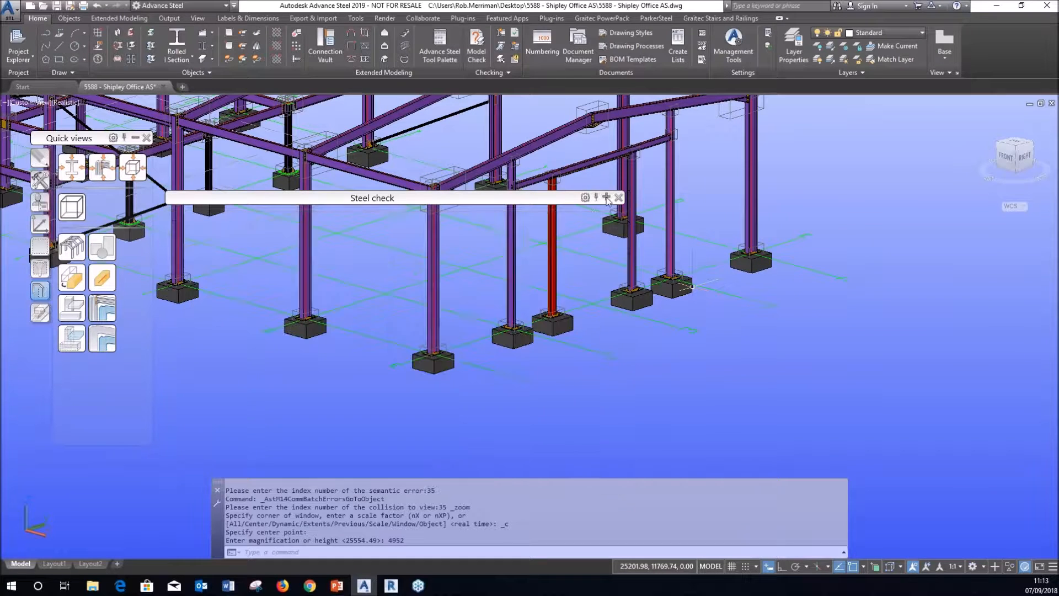
# Step: Isolate the marked column with its end plates in the view and change the column's display type
pyautogui.click(549, 269)
pyautogui.click(72, 338)
pyautogui.press('Escape')
pyautogui.doubleClick(553, 265)
pyautogui.click(158, 257)
pyautogui.click(227, 238)
pyautogui.click(449, 155)
# Step: Check the column's display type settings again at its base and set the visual style to 2D Wireframe
pyautogui.keyDown('shift'); pyautogui.moveTo(620, 291); pyautogui.dragTo(395, 282, button='middle'); pyautogui.keyUp('shift')
pyautogui.press('Escape')
pyautogui.scroll(7, 568, 317)
pyautogui.scroll(7, 515, 302)
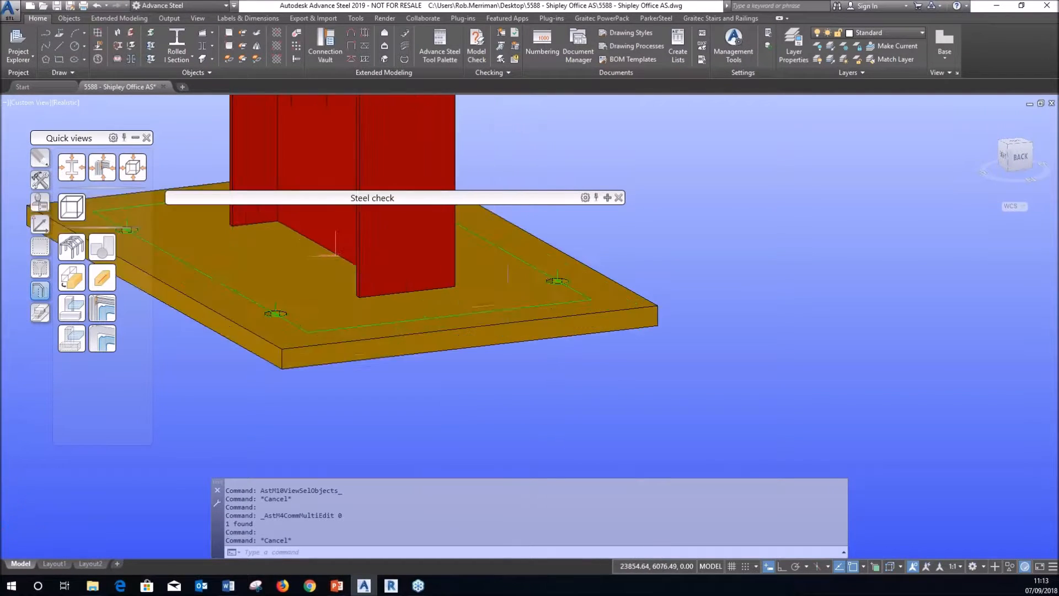
pyautogui.doubleClick(335, 254)
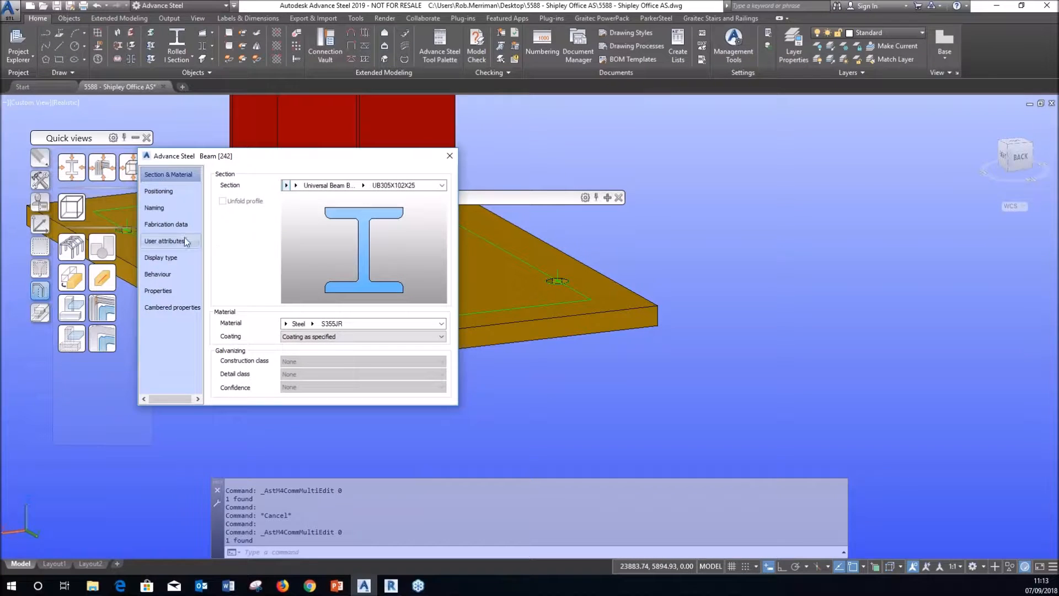
pyautogui.click(177, 257)
pyautogui.click(450, 156)
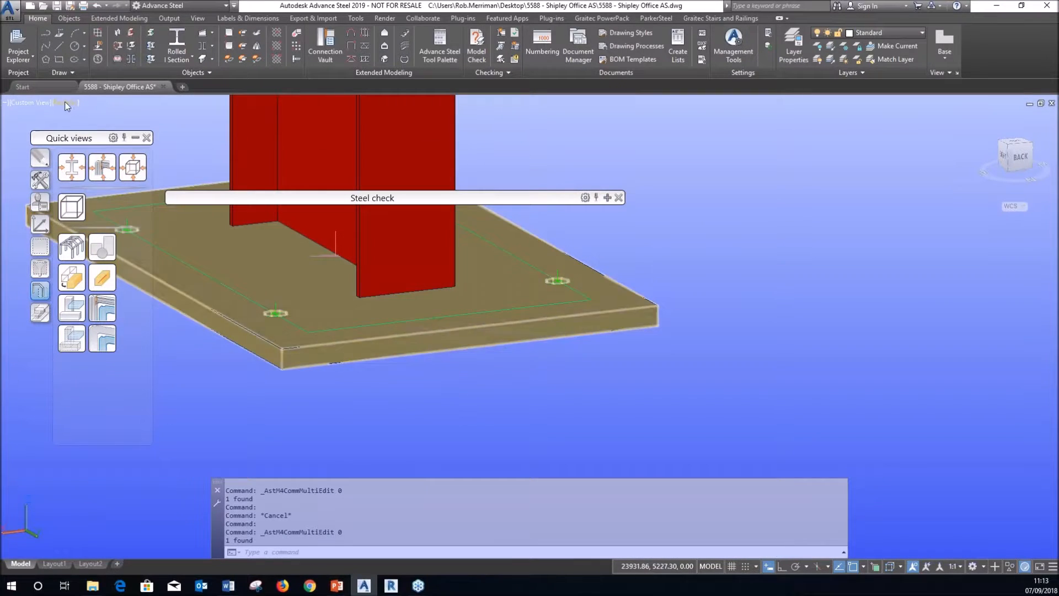
pyautogui.click(64, 102)
pyautogui.click(102, 130)
pyautogui.scroll(-7, 391, 331)
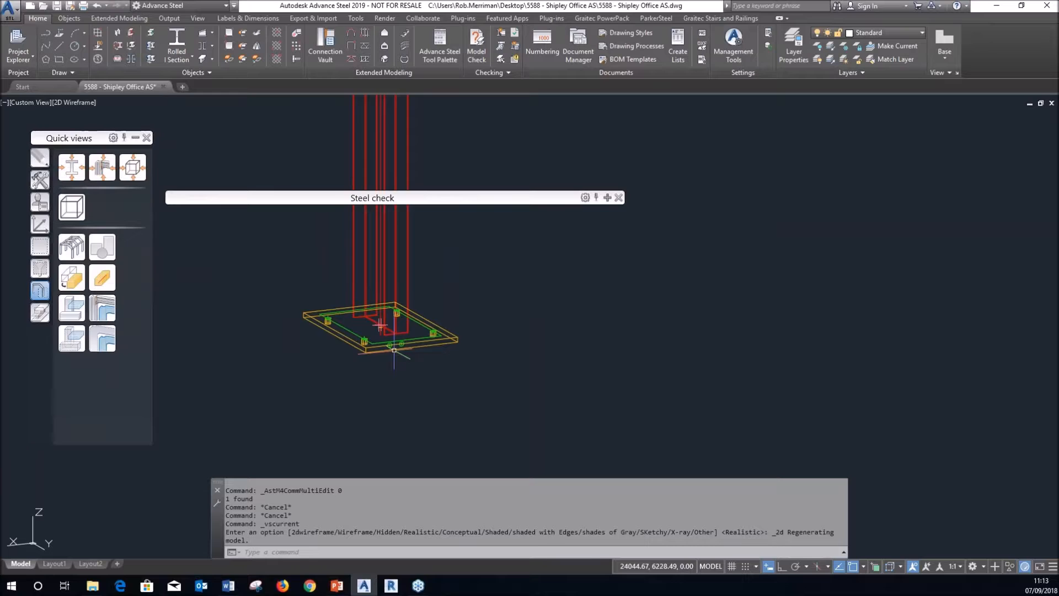
# Step: Delete the two stray hole features beside the column at the edge of its base plate
pyautogui.scroll(7, 391, 342)
pyautogui.click(384, 346)
pyautogui.click(379, 343)
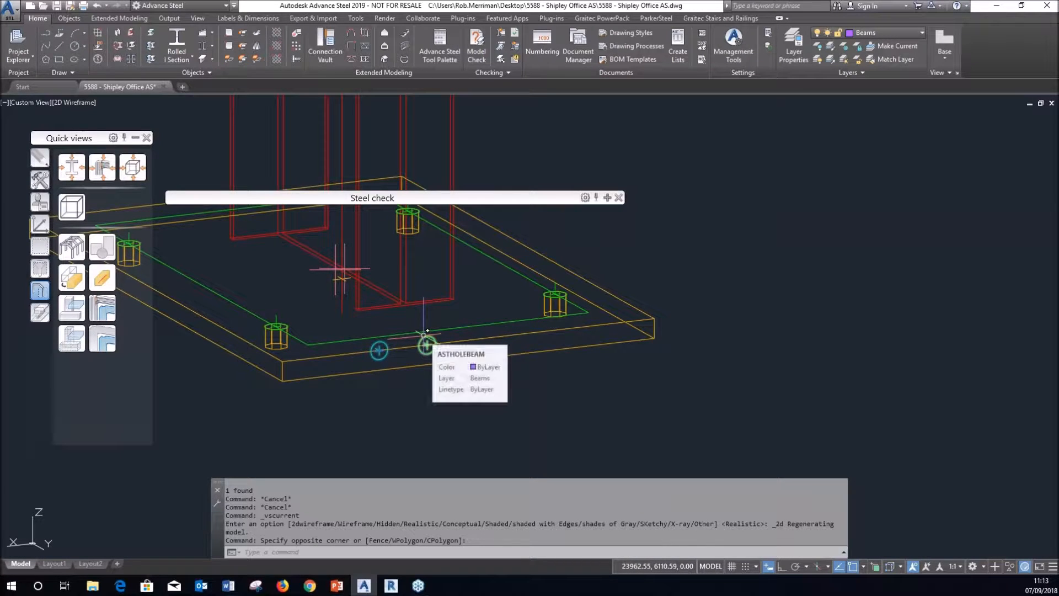
pyautogui.press('Escape')
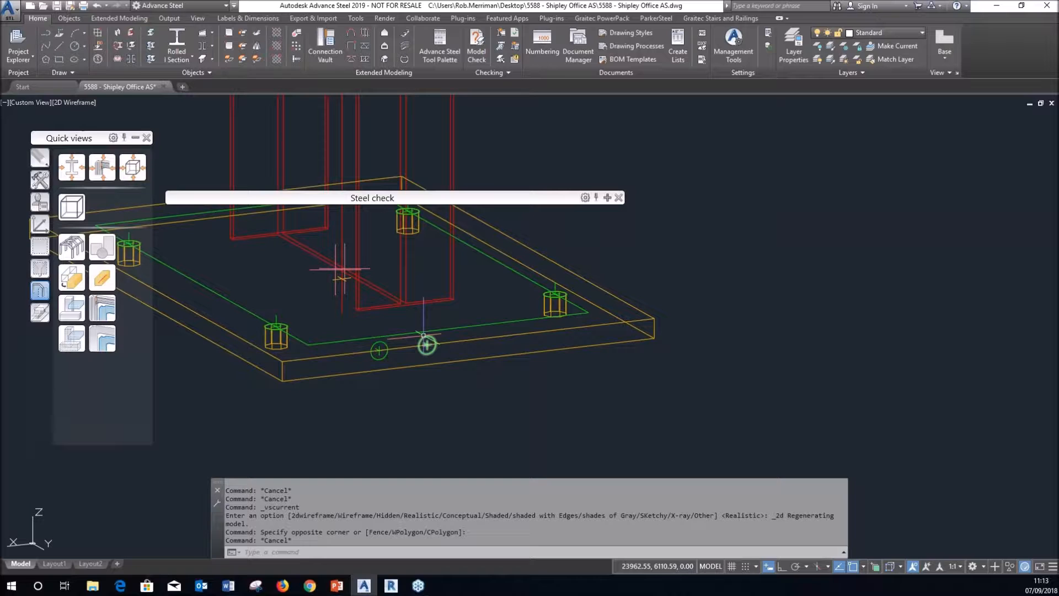
pyautogui.click(423, 334)
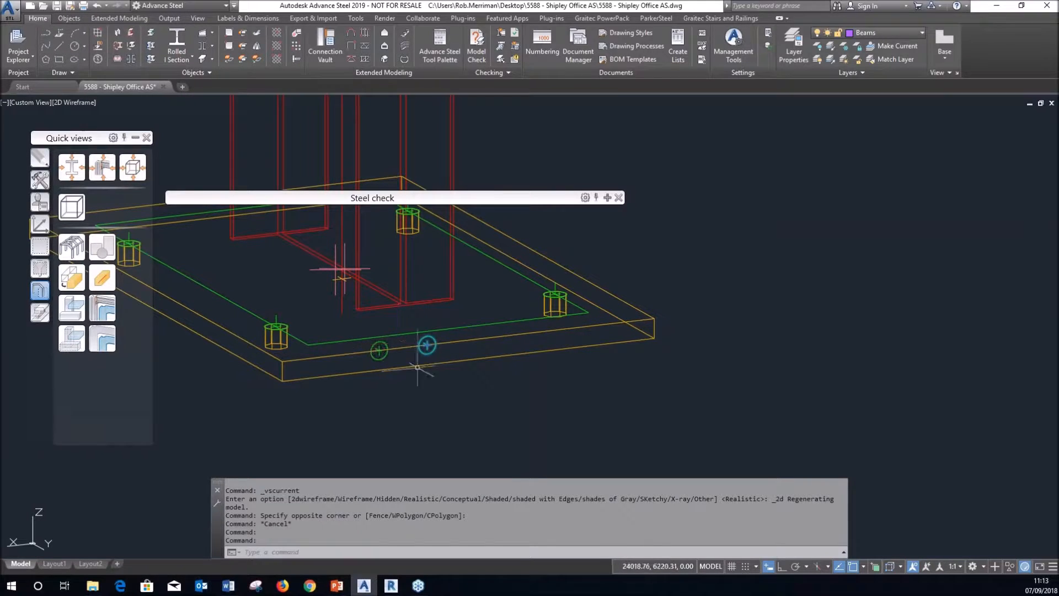
pyautogui.click(380, 346)
pyautogui.press('Delete')
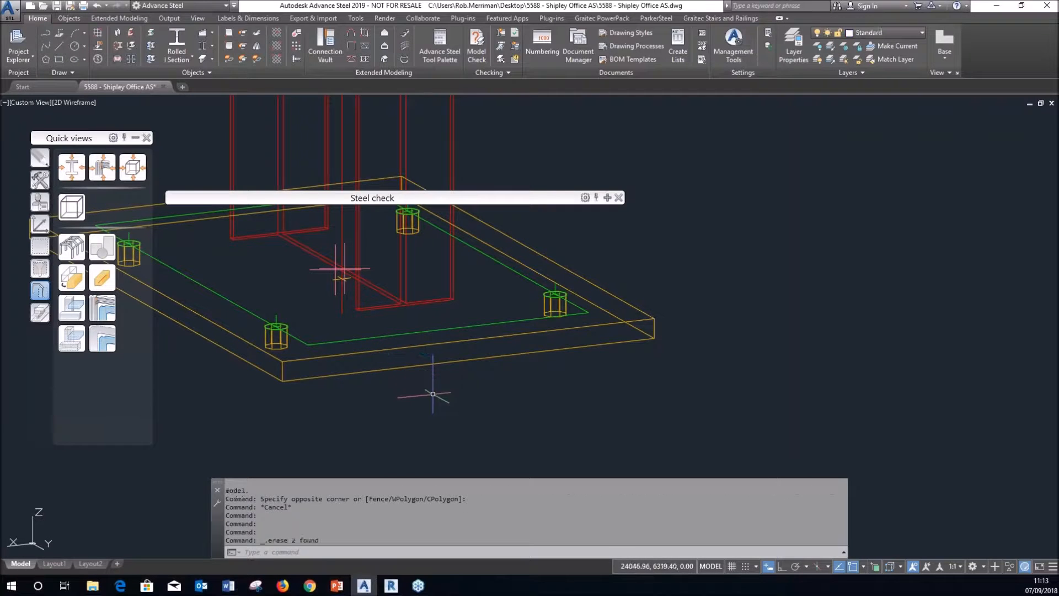
# Step: Delete the two stray hole features outside the plate at the column's top end
pyautogui.scroll(10, 430, 386)
pyautogui.click(509, 378)
pyautogui.press('Delete')
pyautogui.click(607, 356)
pyautogui.press('Delete')
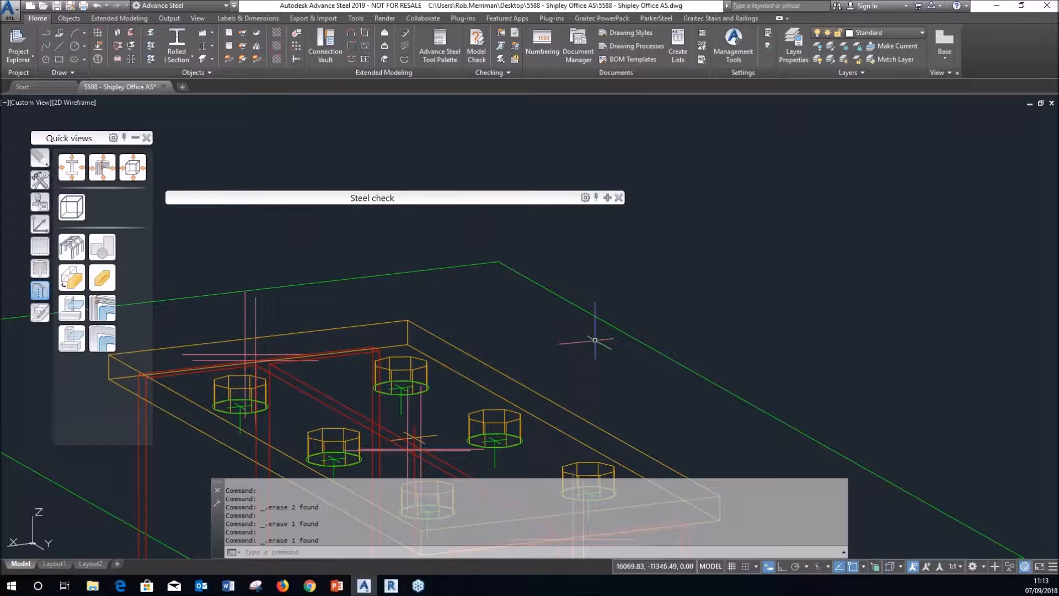
# Step: Show all model objects again and restore the steel check error list
pyautogui.scroll(-8, 563, 243)
pyautogui.scroll(-5, 564, 243)
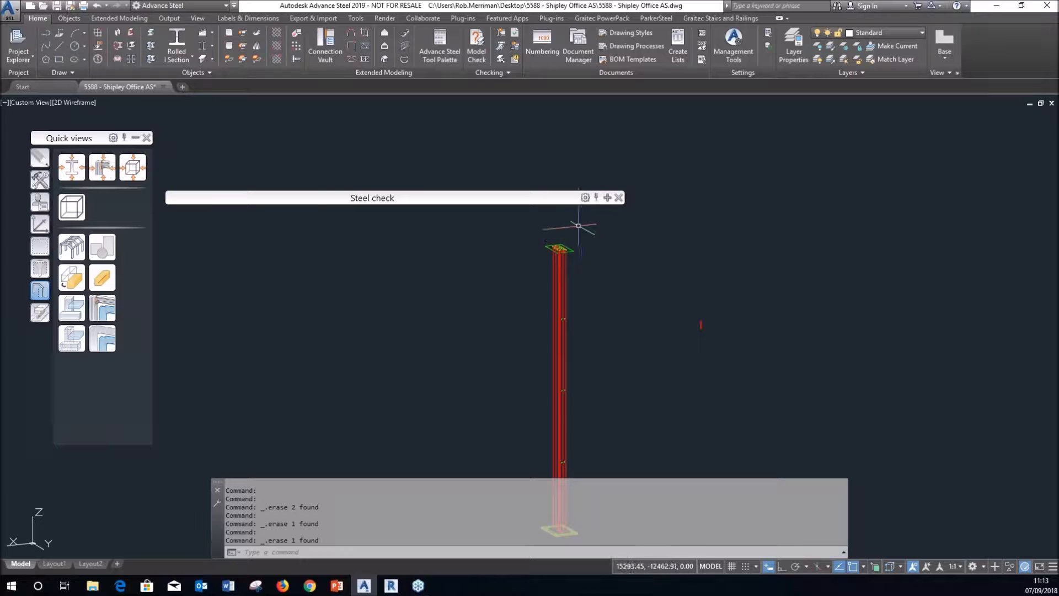
pyautogui.click(72, 246)
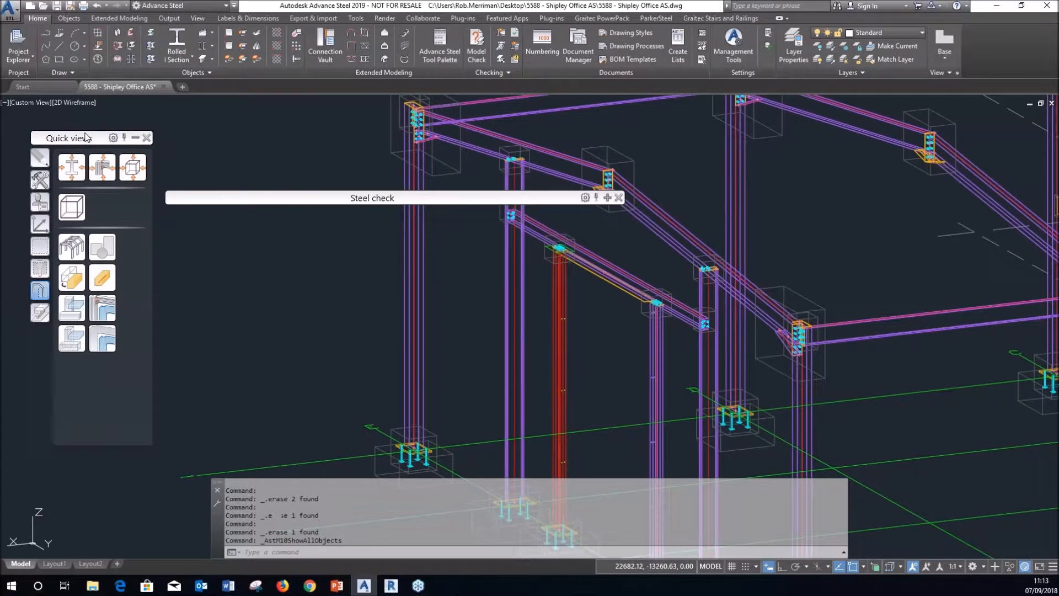
pyautogui.click(608, 197)
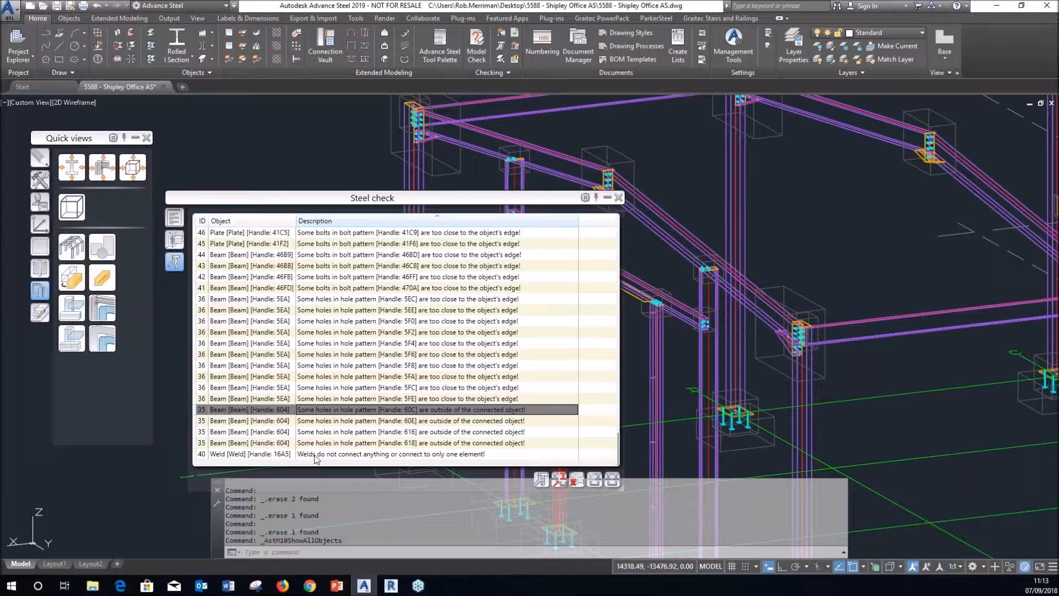
# Step: Locate the weld flagged in the steel check as connecting to only one element, and examine it beside the round column
pyautogui.moveTo(389, 590)
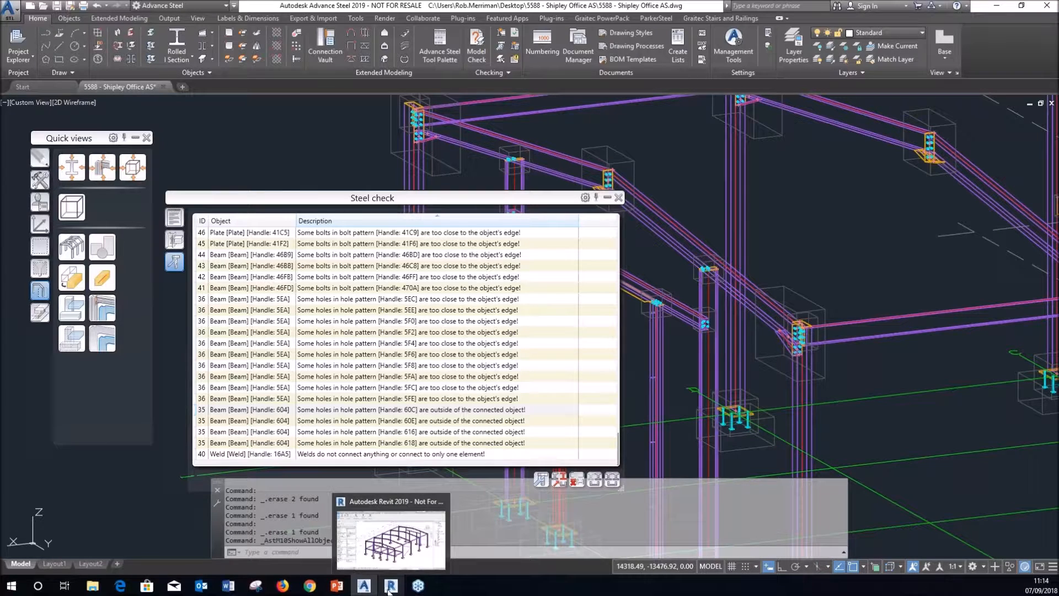
pyautogui.click(414, 411)
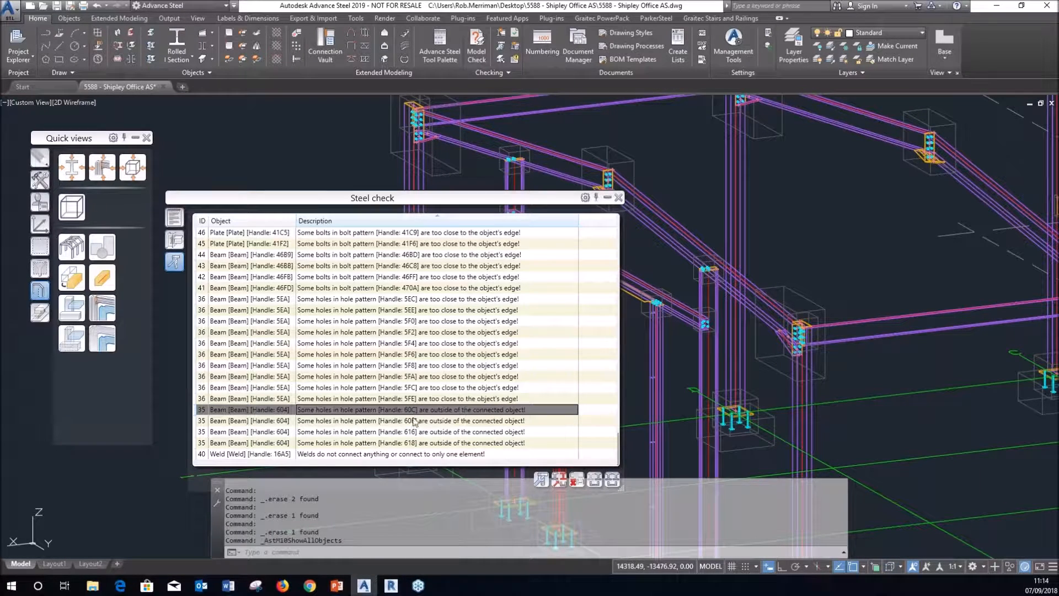
pyautogui.doubleClick(405, 454)
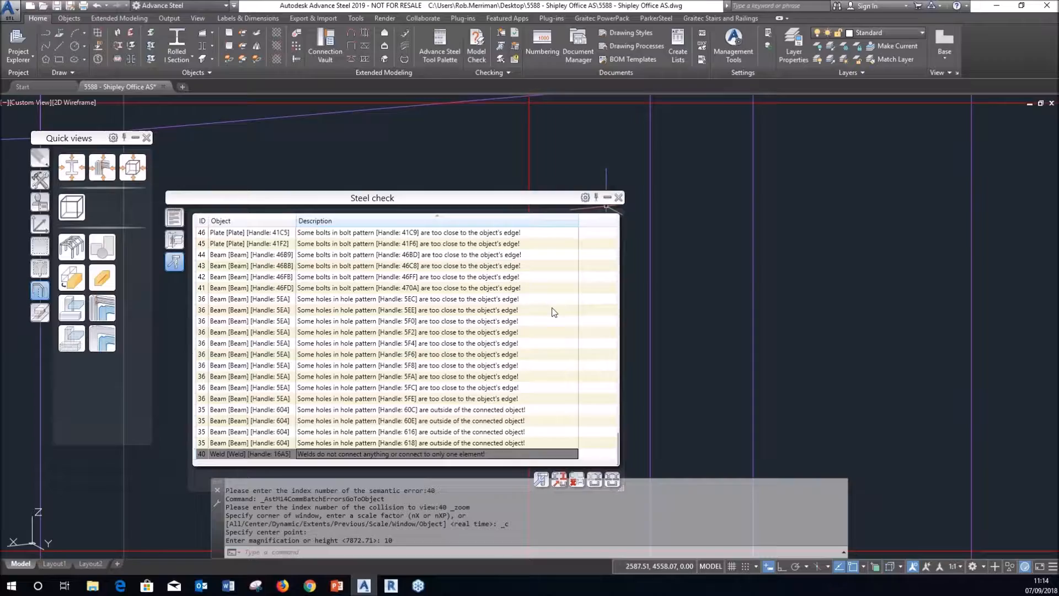
pyautogui.scroll(-5, 766, 317)
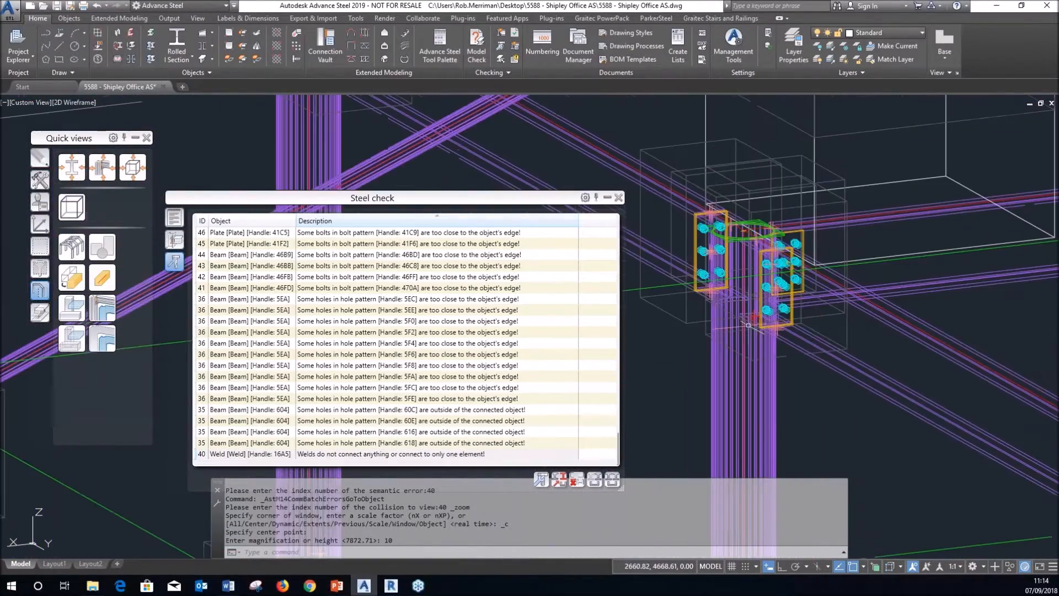
pyautogui.keyDown('shift'); pyautogui.moveTo(741, 330); pyautogui.dragTo(825, 356, button='middle'); pyautogui.keyUp('shift')
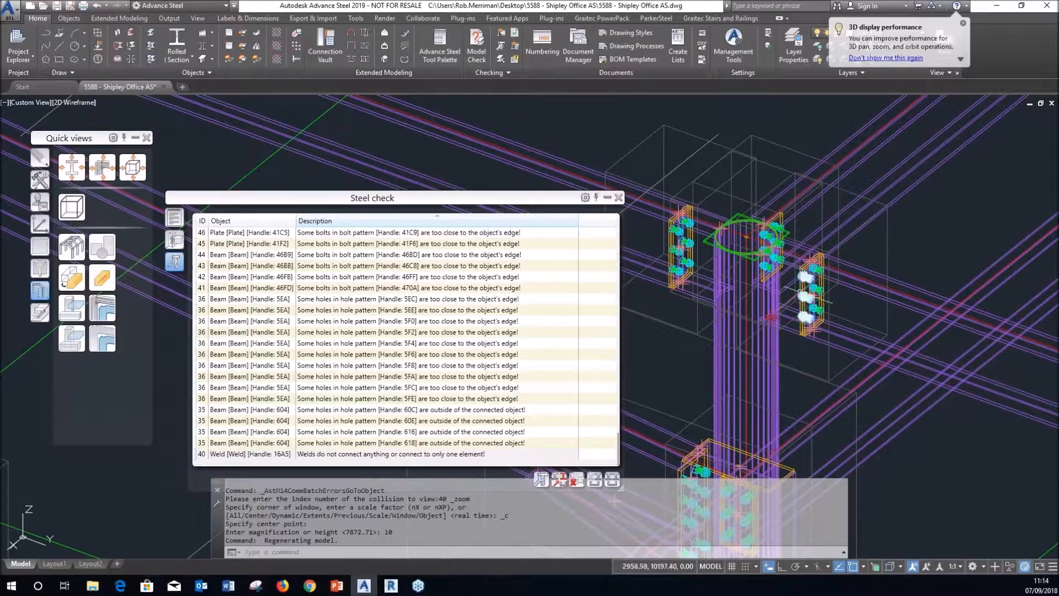
pyautogui.scroll(2, 720, 222)
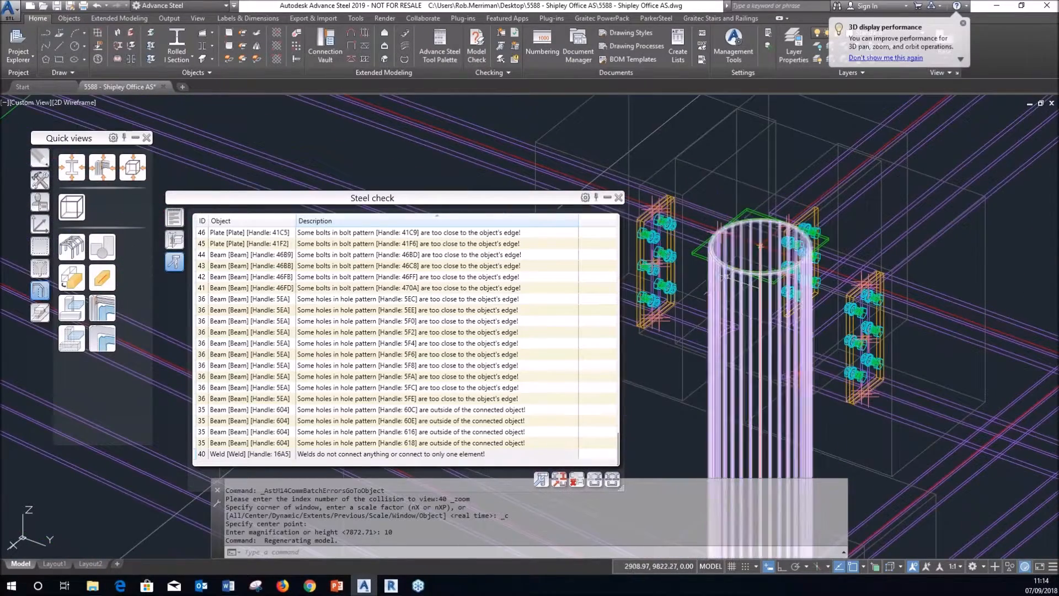
pyautogui.scroll(3, 799, 392)
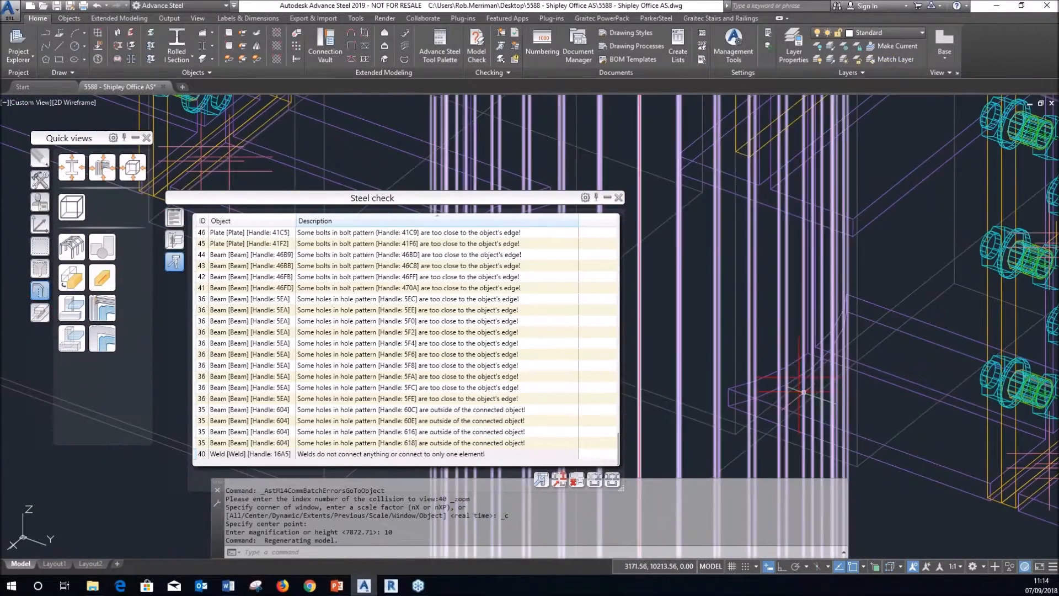
pyautogui.scroll(-3, 799, 392)
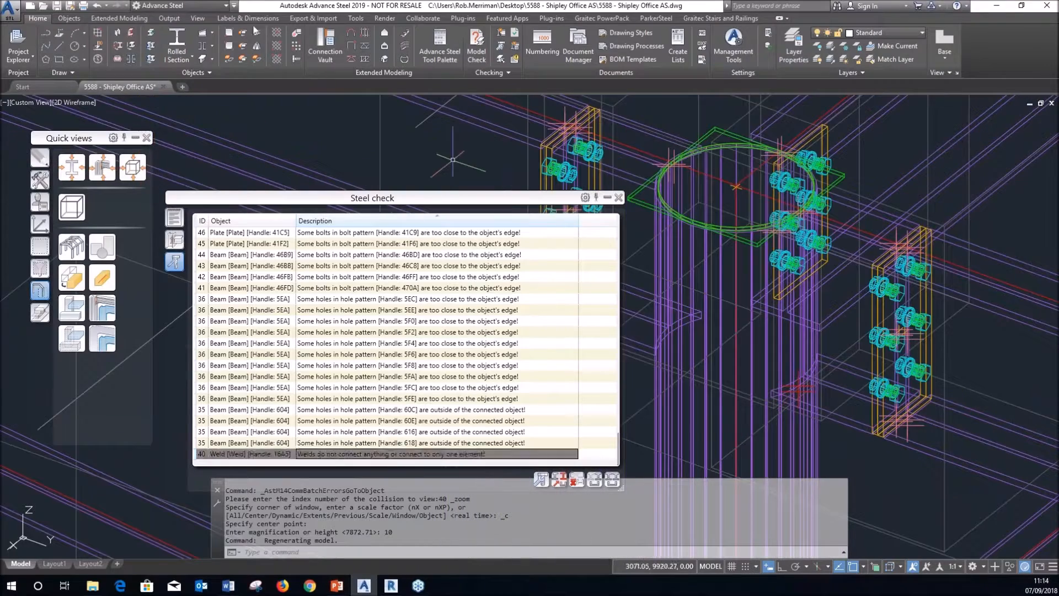
pyautogui.click(71, 18)
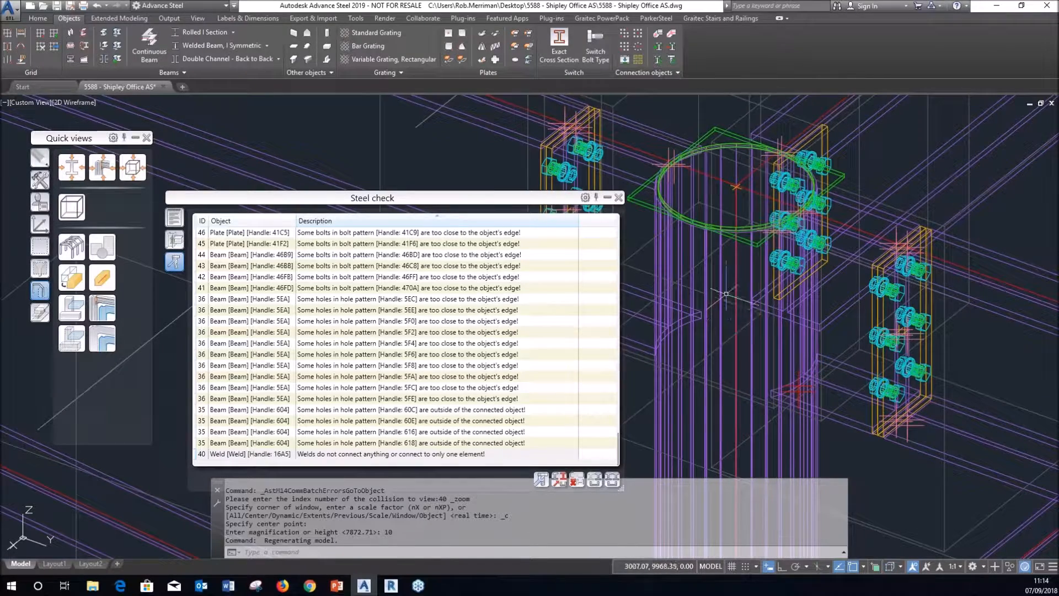
pyautogui.click(658, 47)
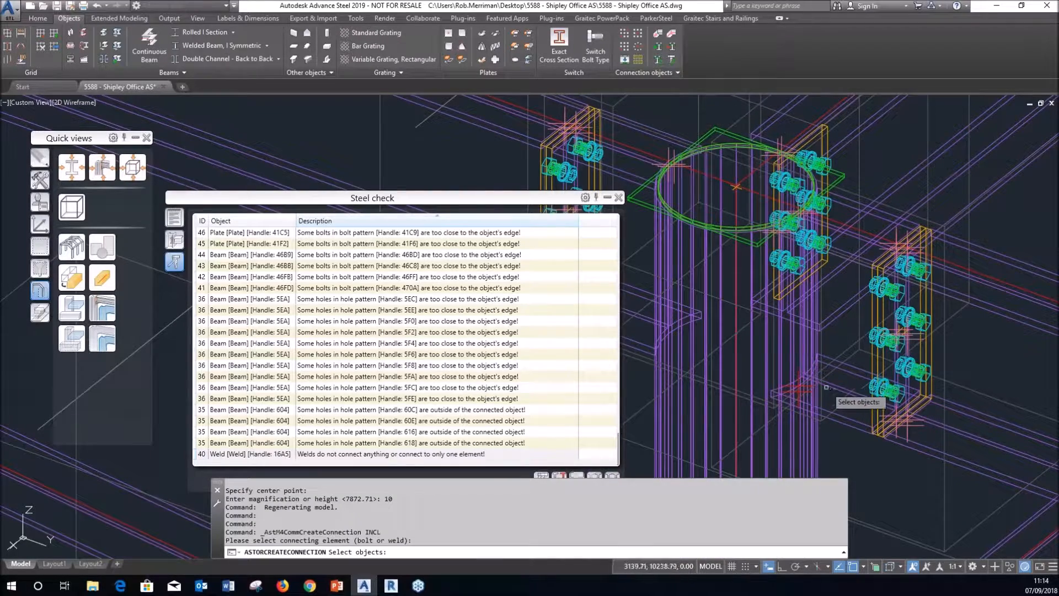
pyautogui.click(799, 395)
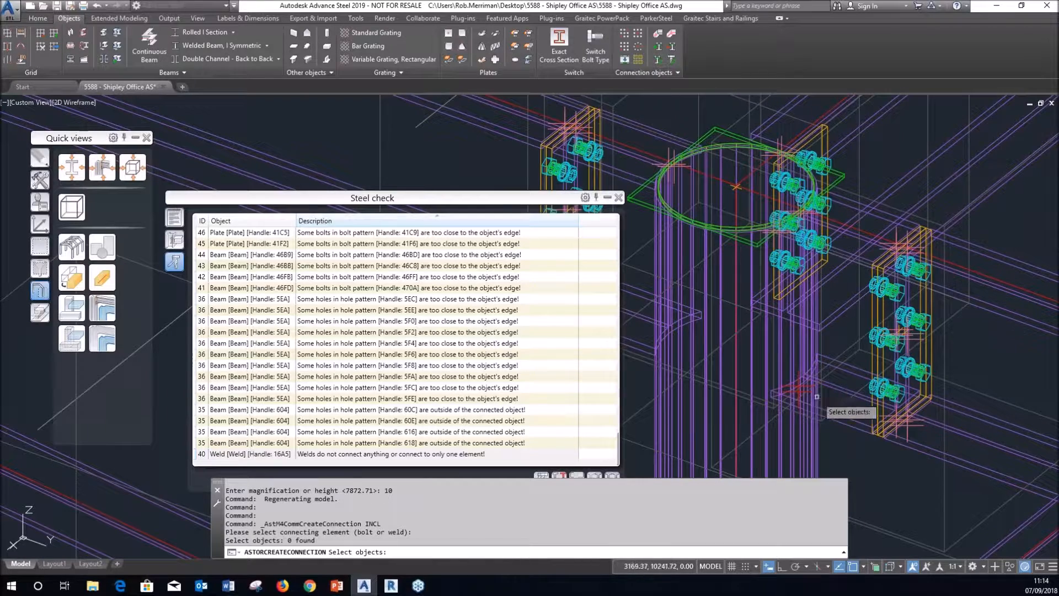
pyautogui.press('Return')
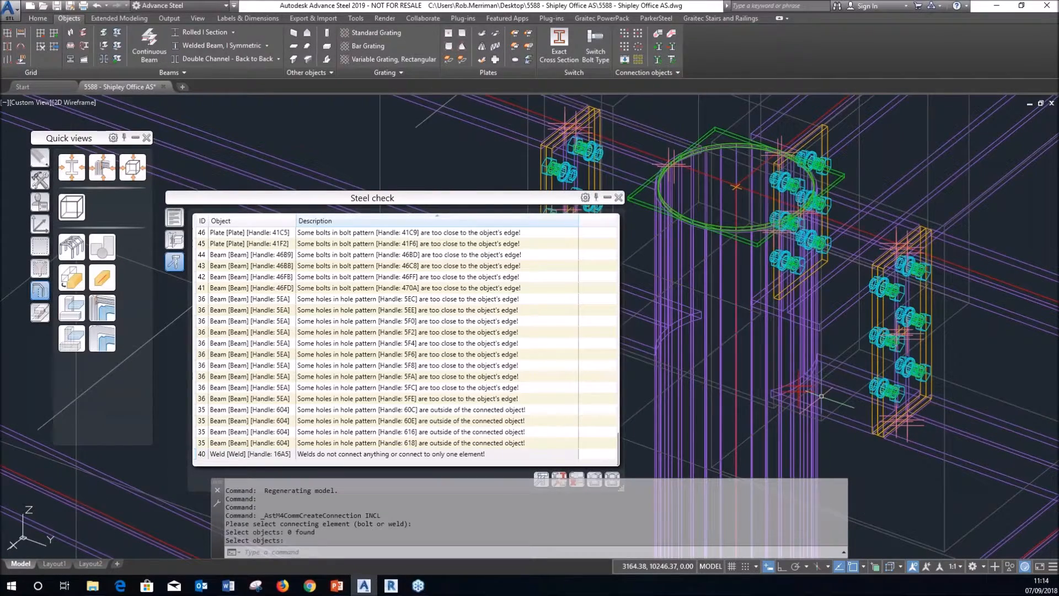
# Step: Unmark the flagged weld and connect it to the adjoining beam and the round column
pyautogui.click(625, 60)
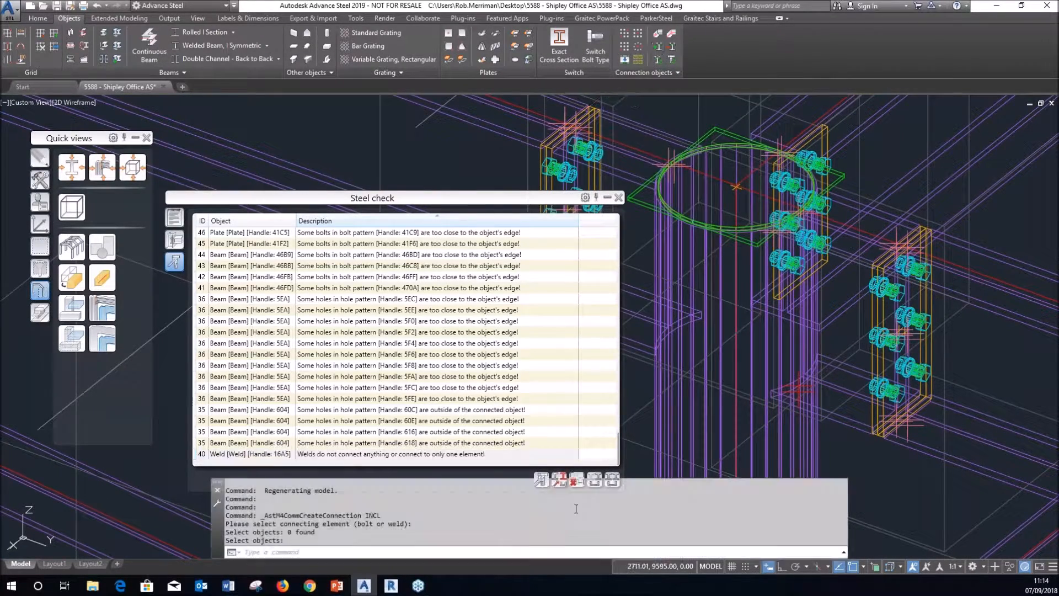
pyautogui.click(658, 46)
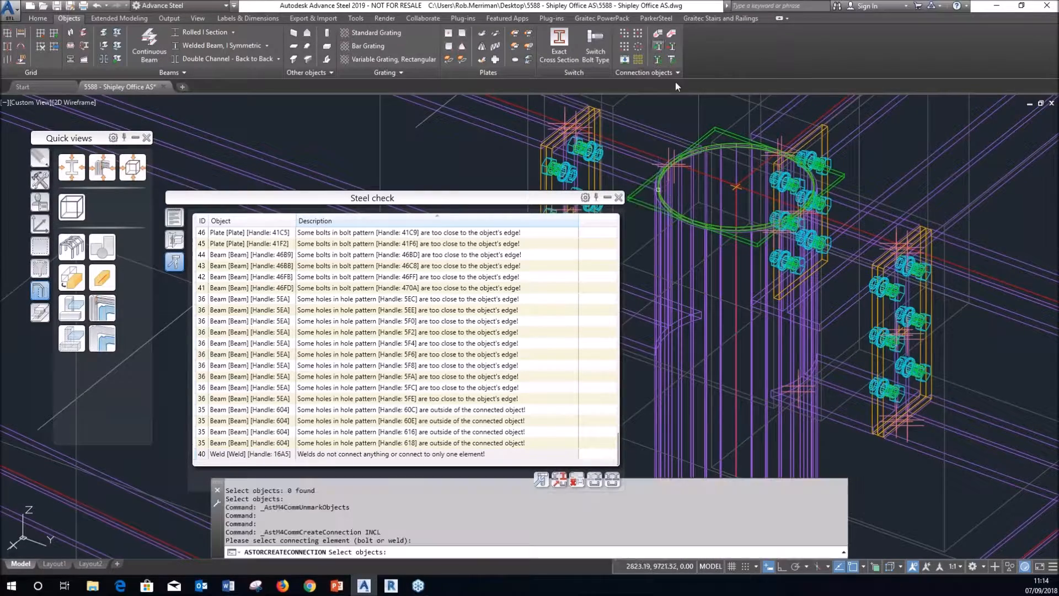
pyautogui.click(799, 391)
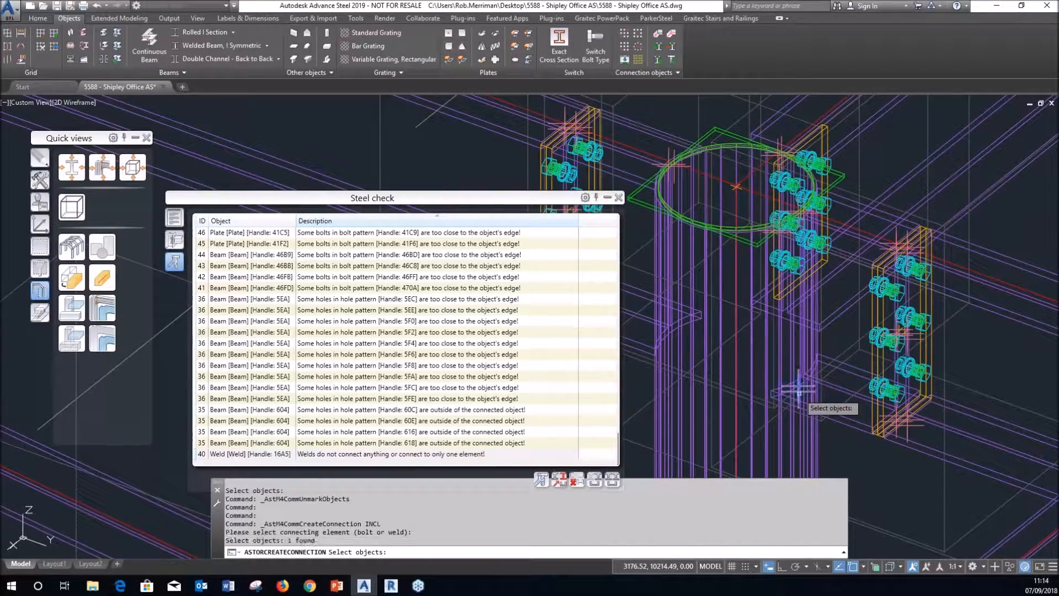
pyautogui.press('Return')
pyautogui.click(848, 423)
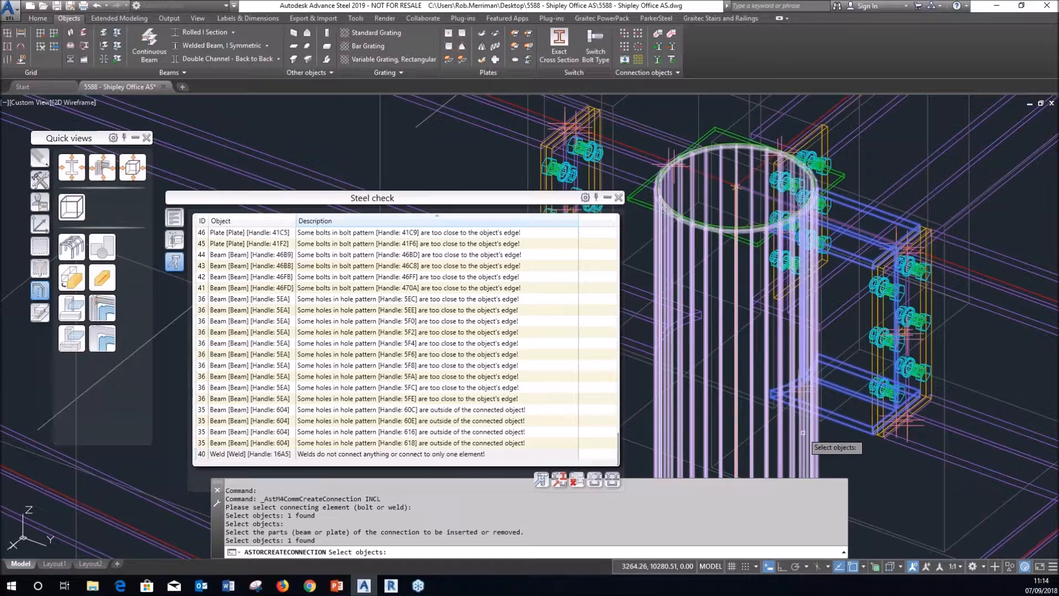
pyautogui.click(803, 433)
pyautogui.press('Return')
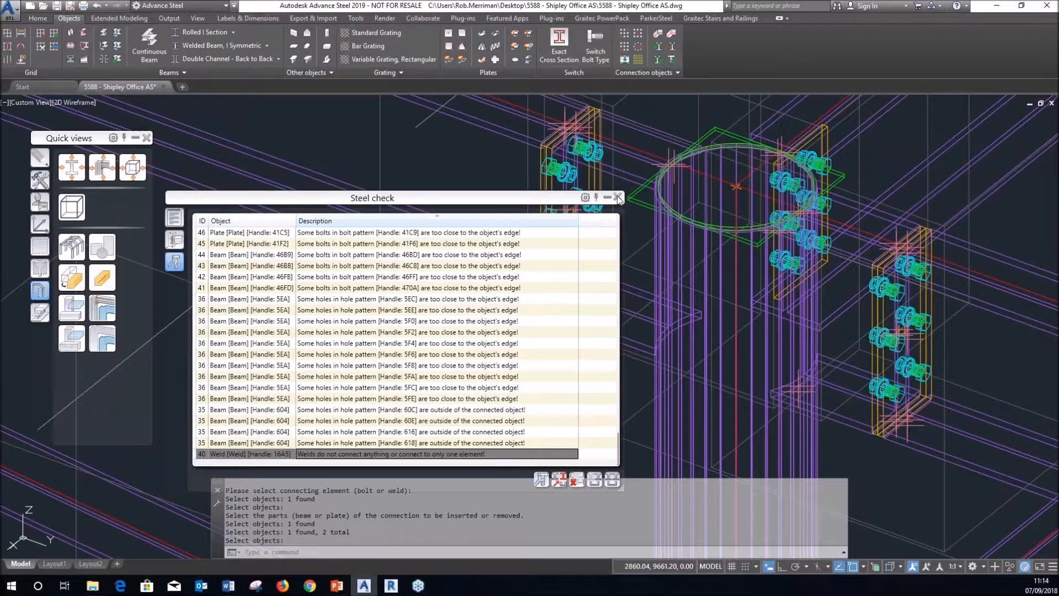
# Step: Close the steel check list and display the whole model in the Realistic visual style
pyautogui.click(618, 197)
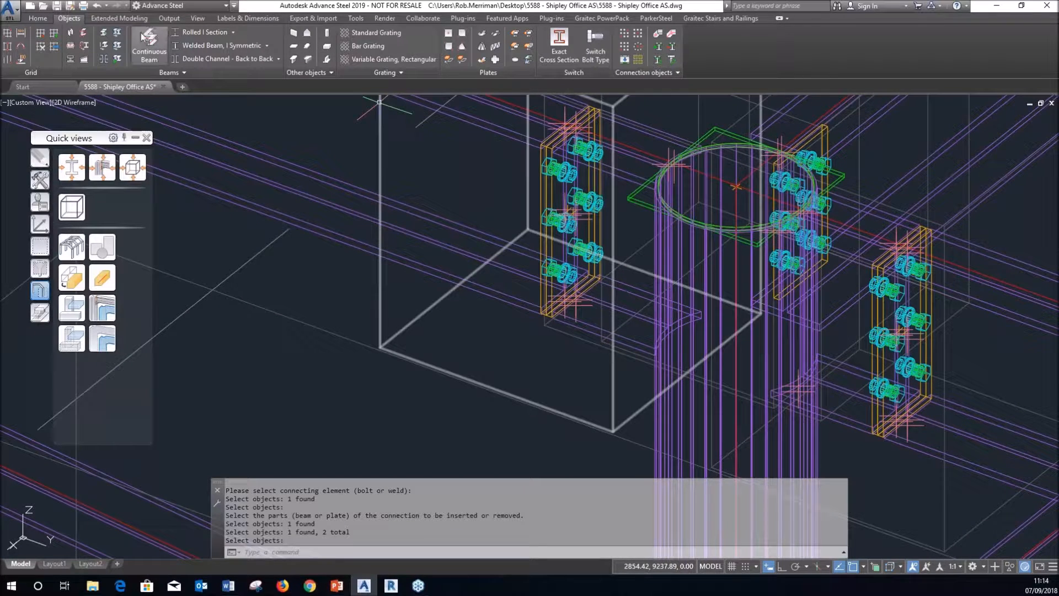
pyautogui.click(168, 18)
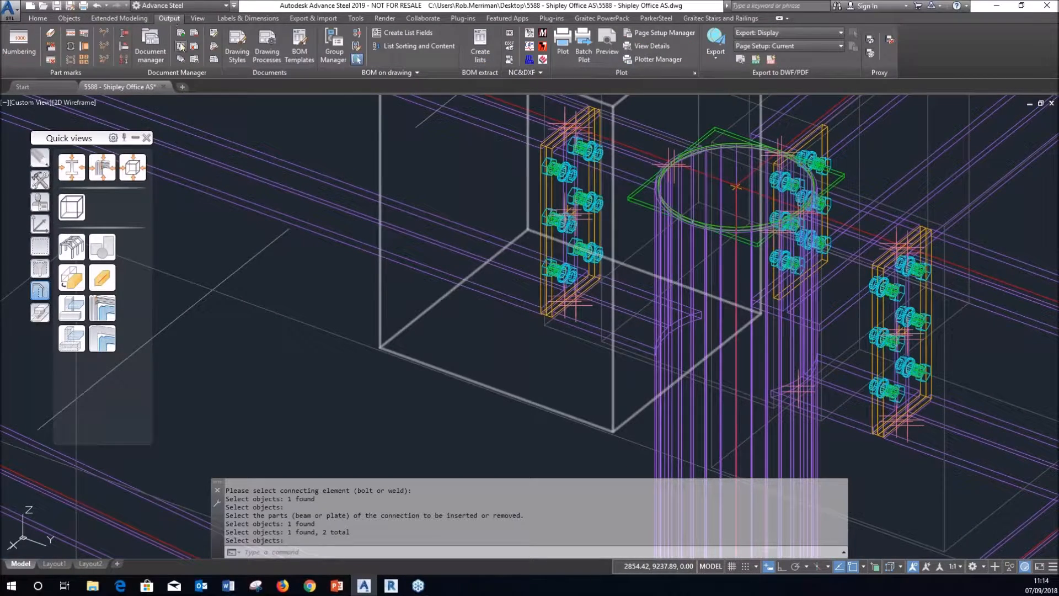
pyautogui.scroll(-10, 354, 203)
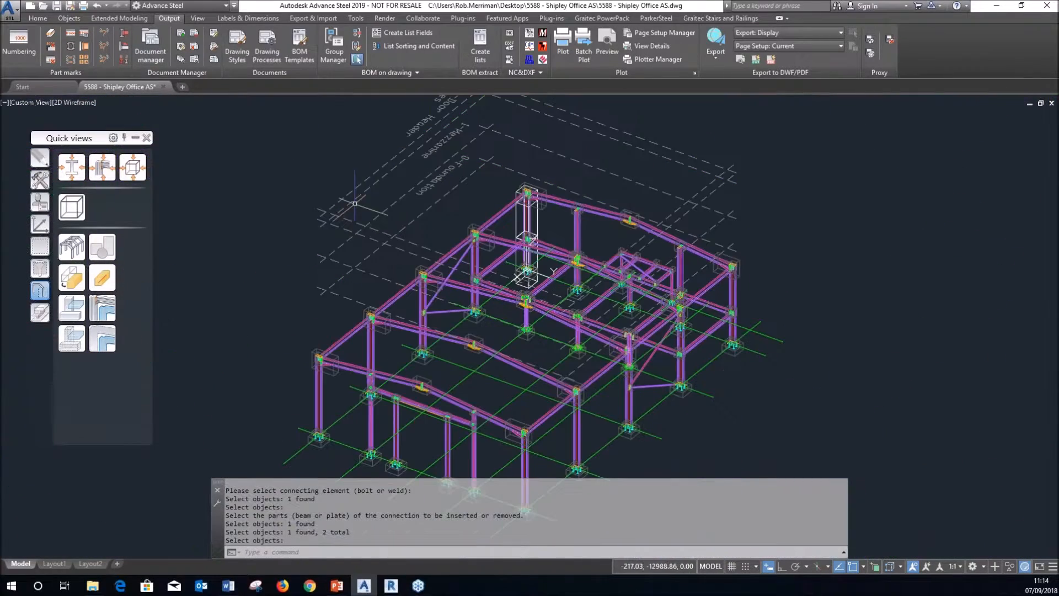
pyautogui.click(80, 103)
pyautogui.click(126, 163)
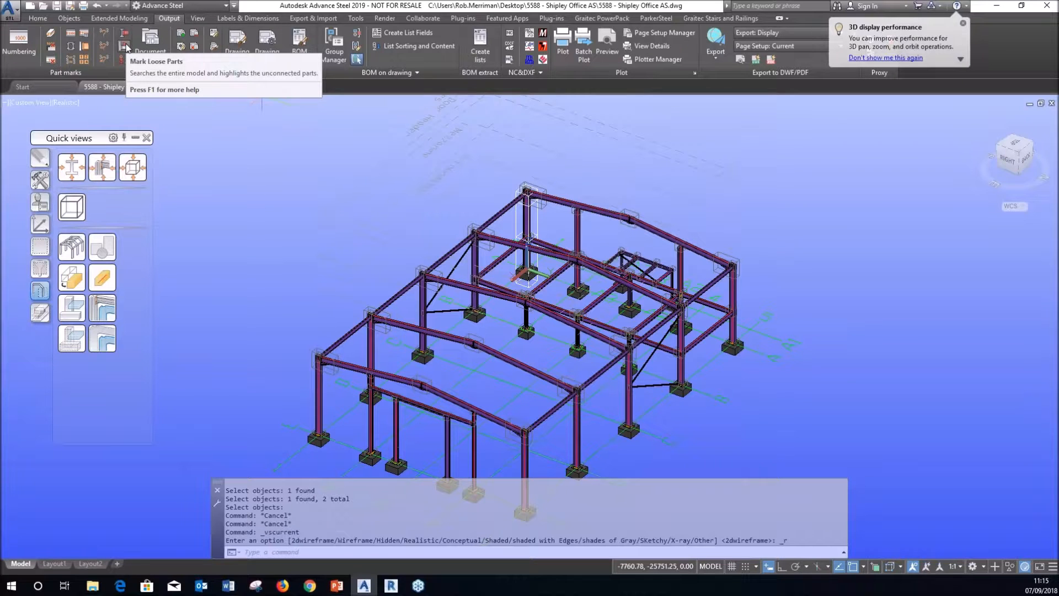
# Step: Mark the loose parts across the entire model and select all marked objects
pyautogui.click(125, 46)
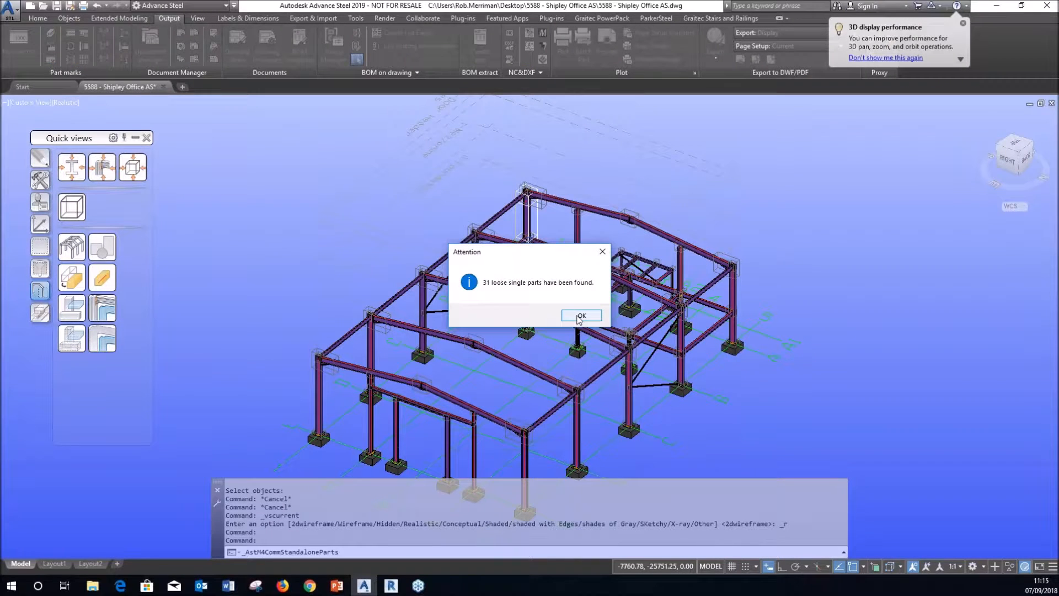
pyautogui.click(581, 316)
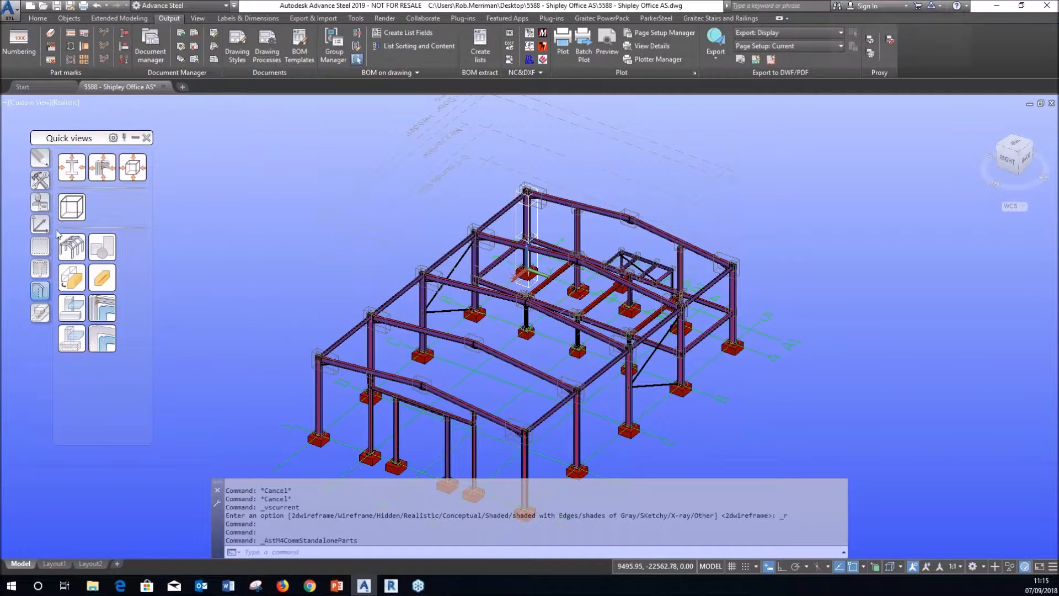
pyautogui.click(40, 246)
pyautogui.click(102, 238)
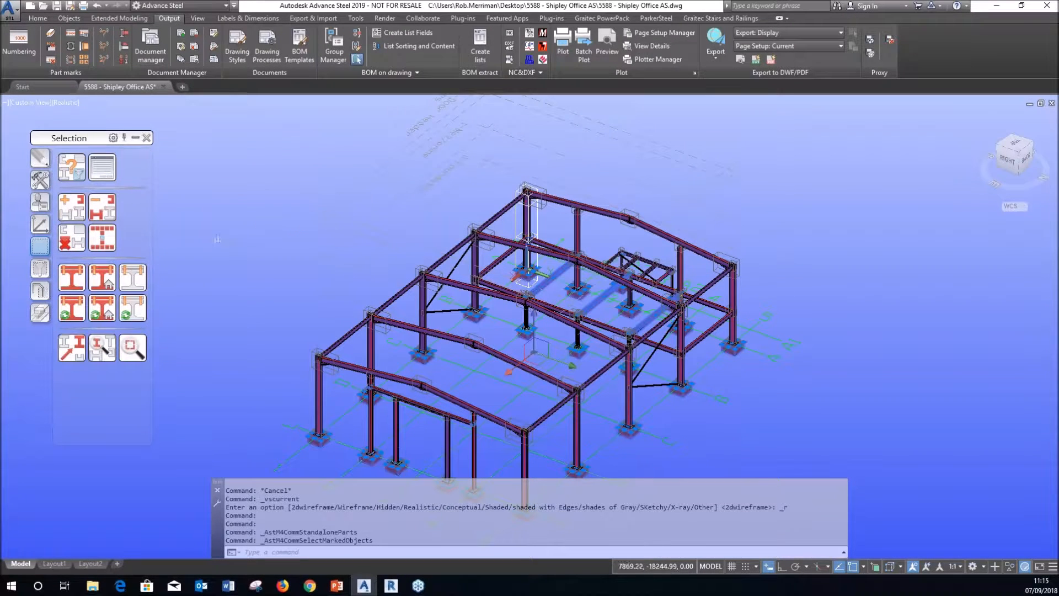
# Step: Show only the selected loose parts in the model, deselect them and clear their marking
pyautogui.click(40, 291)
pyautogui.click(72, 336)
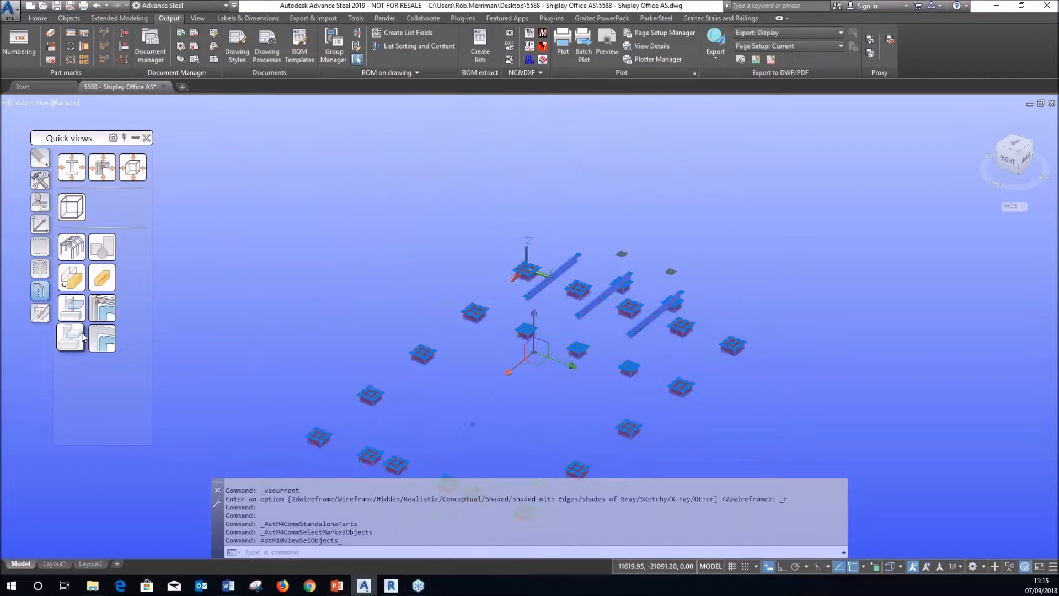
pyautogui.click(95, 340)
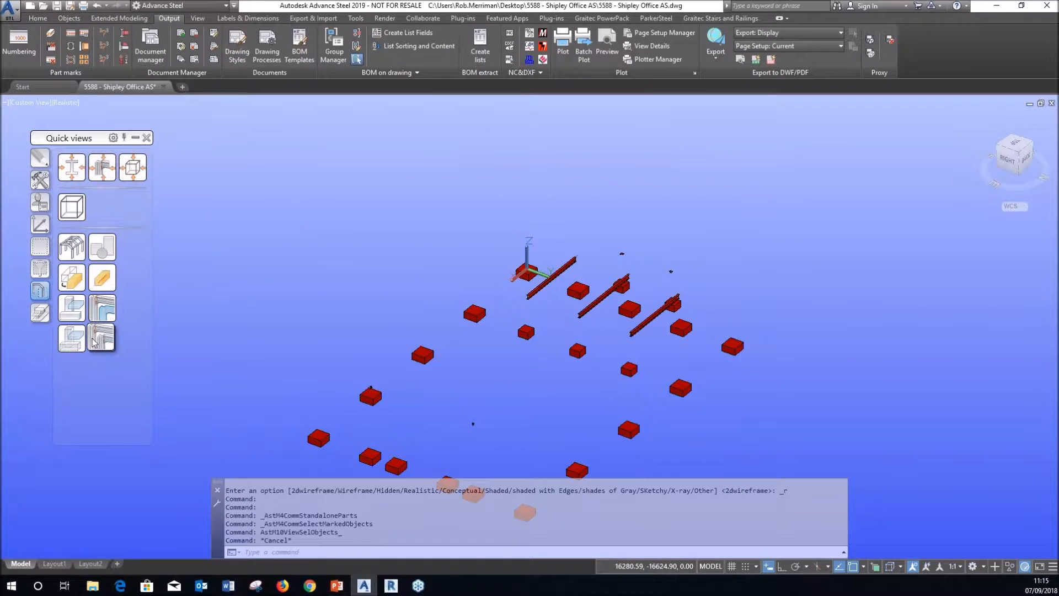
pyautogui.press('Escape')
pyautogui.press('Escape')
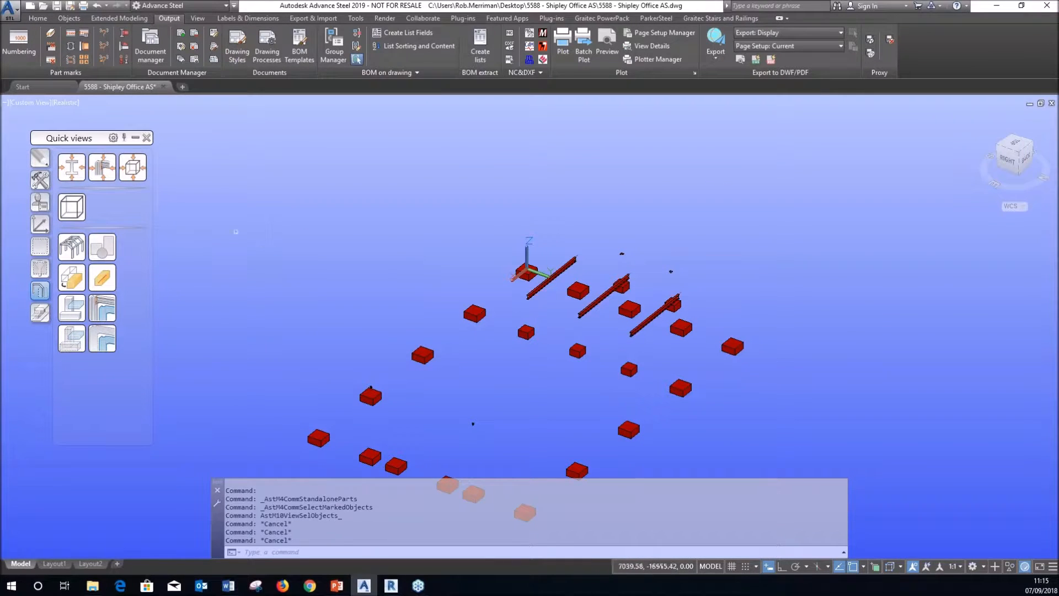
pyautogui.click(39, 224)
pyautogui.click(40, 252)
pyautogui.click(76, 243)
# Step: Select all the foundation blocks from a side-on view and hide them
pyautogui.keyDown('shift'); pyautogui.moveTo(377, 253); pyautogui.dragTo(351, 220, button='middle'); pyautogui.keyUp('shift')
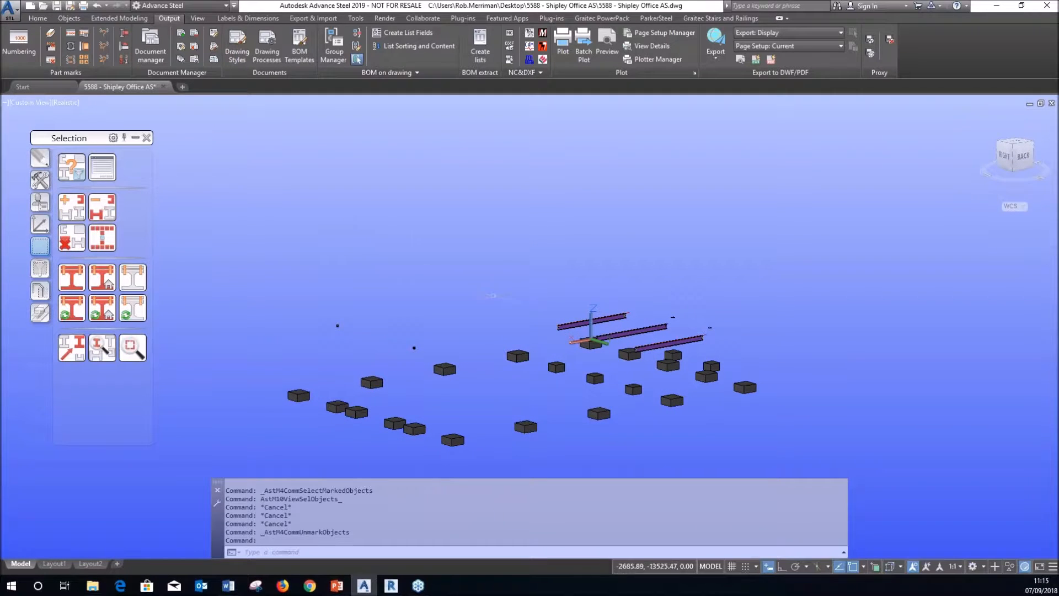
pyautogui.keyDown('shift'); pyautogui.moveTo(579, 309); pyautogui.dragTo(631, 290, button='middle'); pyautogui.keyUp('shift')
pyautogui.click(814, 409)
pyautogui.click(380, 362)
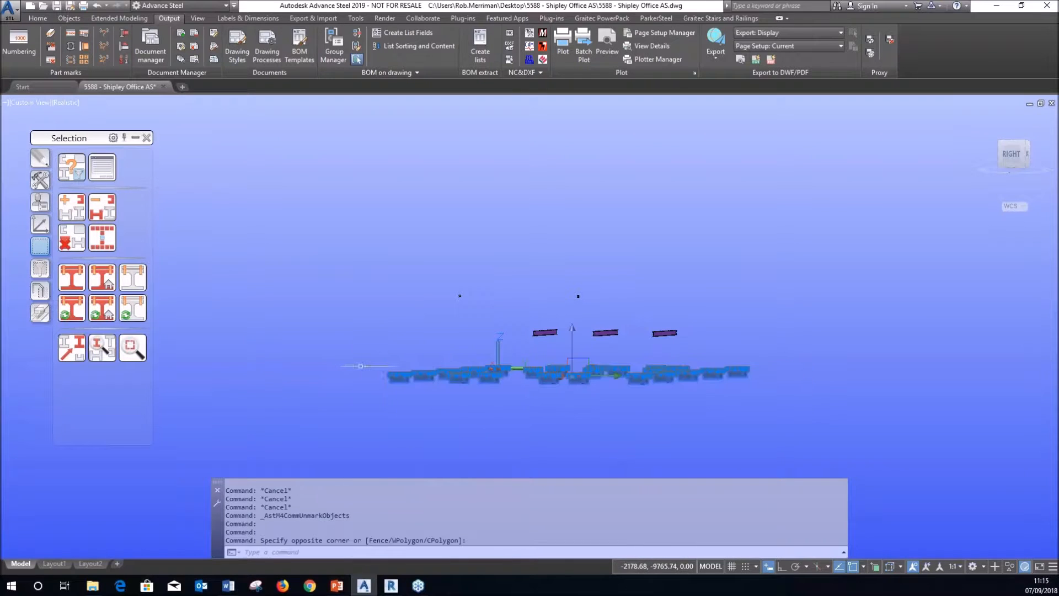
pyautogui.click(40, 291)
pyautogui.click(66, 314)
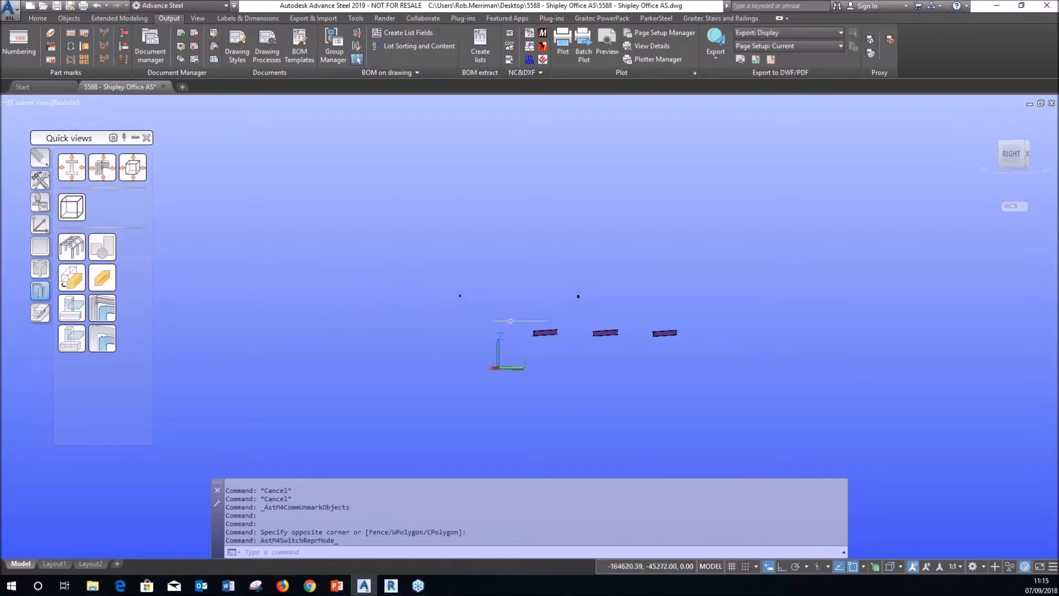
# Step: Select the three loose beams and hide them, leaving only the small loose parts displayed
pyautogui.scroll(4, 605, 333)
pyautogui.keyDown('shift'); pyautogui.moveTo(609, 334); pyautogui.dragTo(561, 354, button='middle'); pyautogui.keyUp('shift')
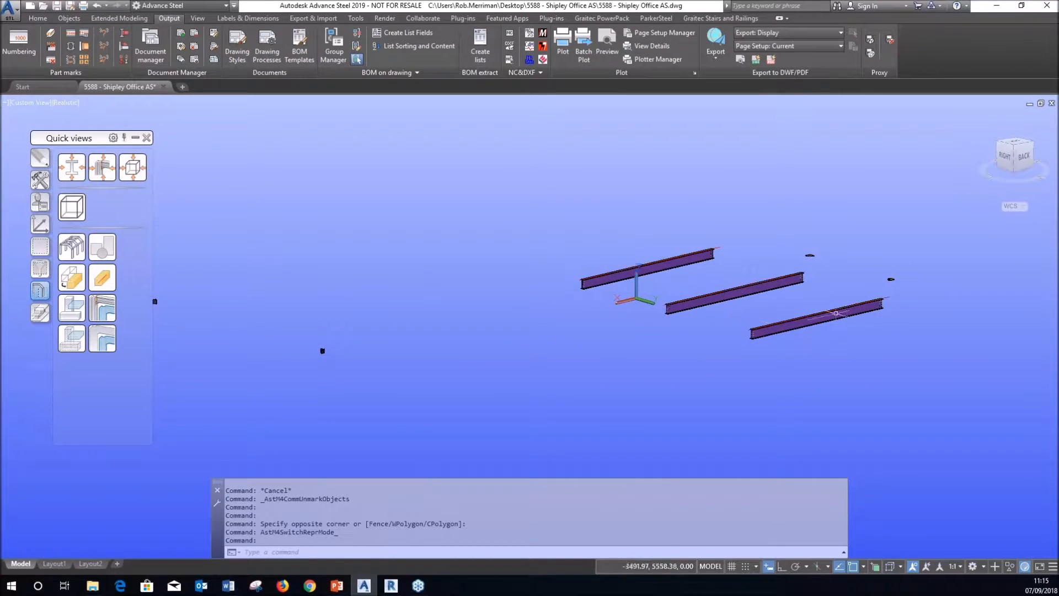
pyautogui.scroll(5, 826, 314)
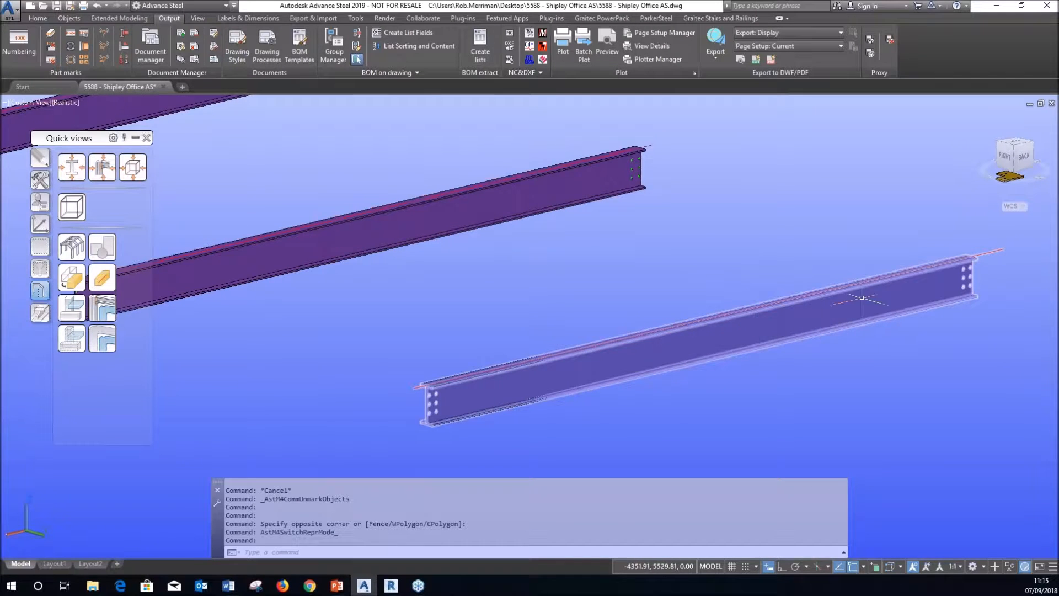
pyautogui.scroll(-3, 859, 303)
pyautogui.click(513, 256)
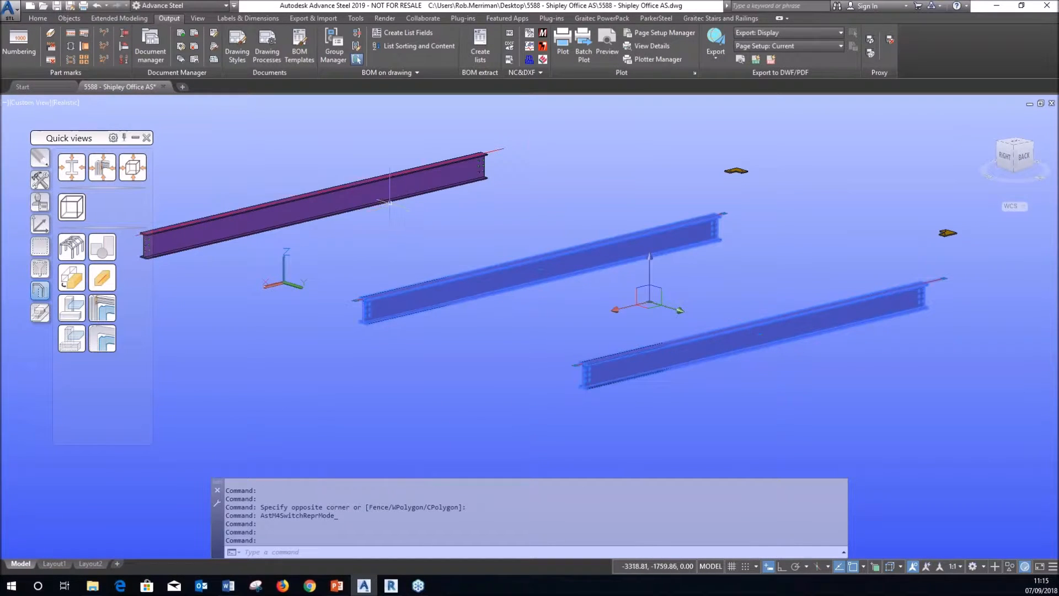
pyautogui.click(388, 197)
pyautogui.click(91, 298)
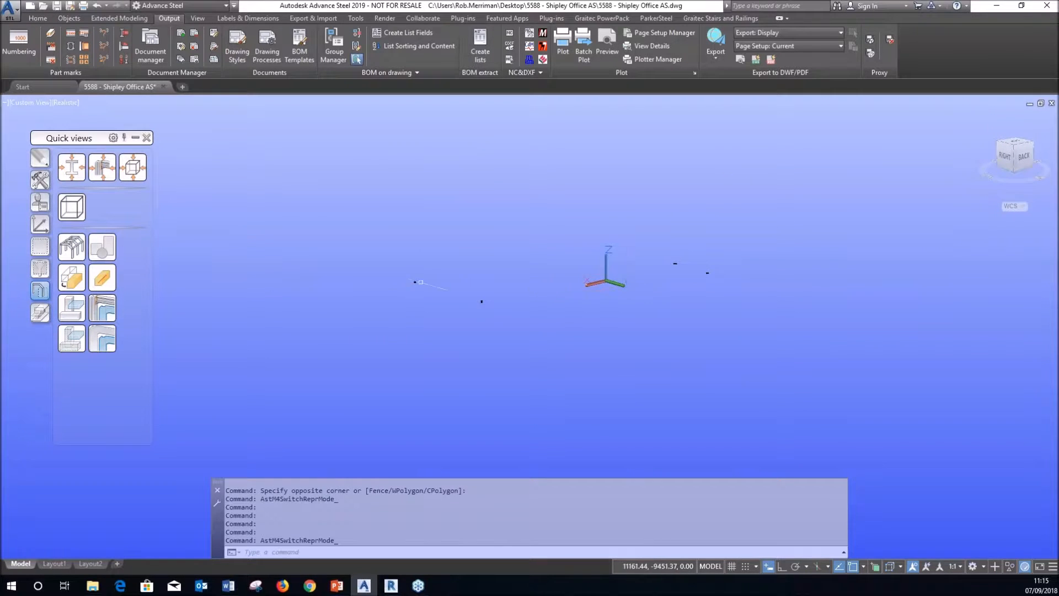
# Step: Inspect the loose bolted angle cleats, window-select them and hide them from the model
pyautogui.scroll(10, 415, 281)
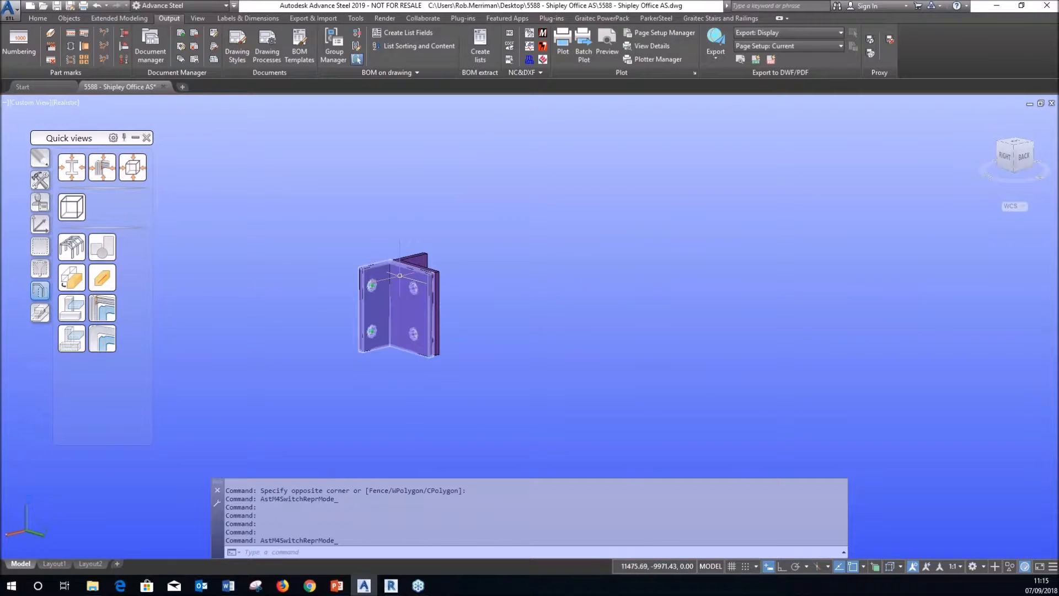
pyautogui.scroll(-10, 406, 246)
pyautogui.click(634, 328)
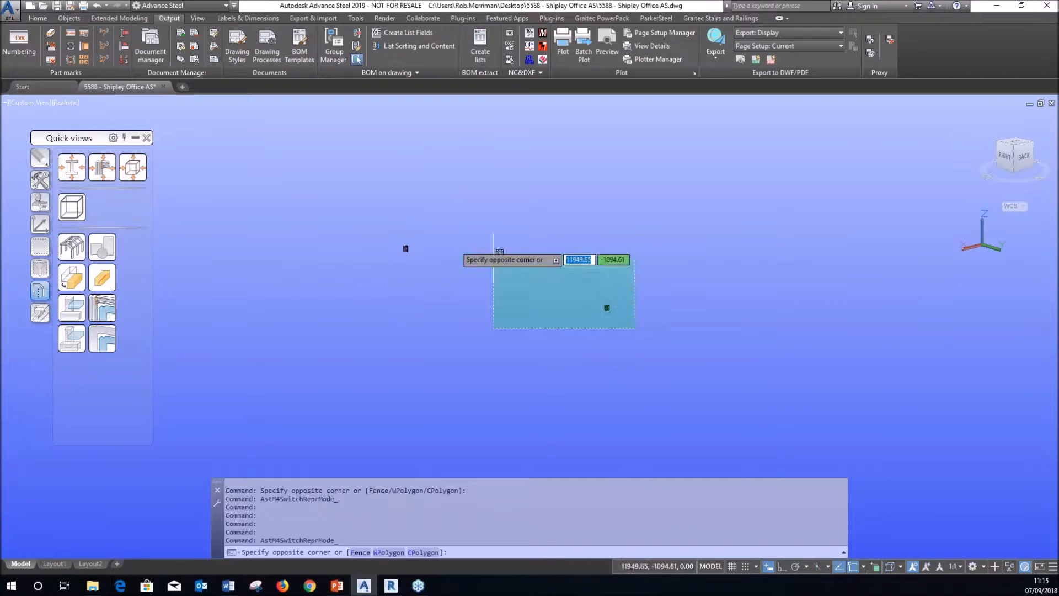
pyautogui.click(376, 227)
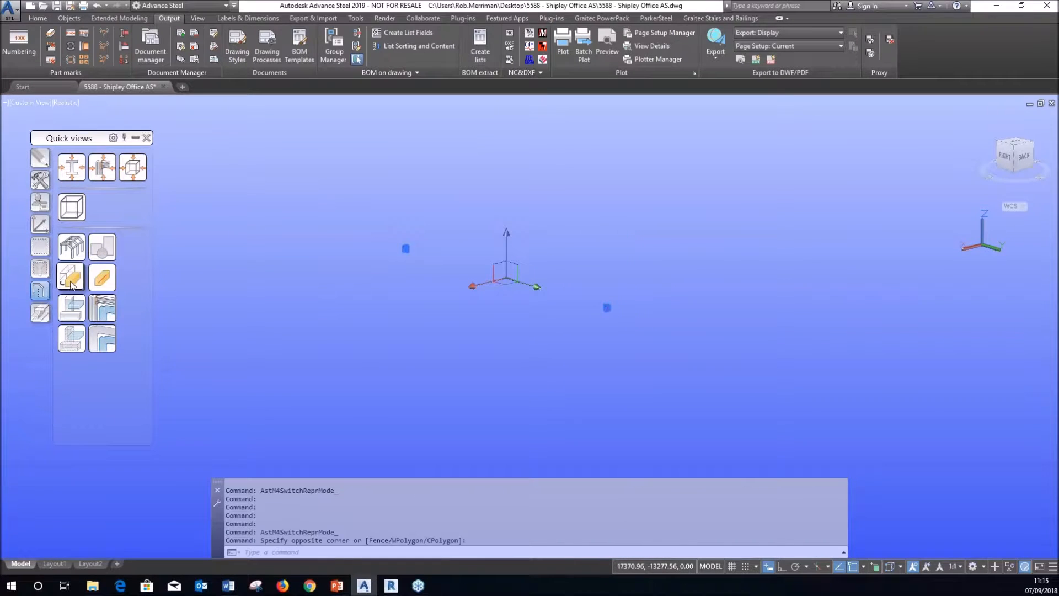
pyautogui.click(70, 310)
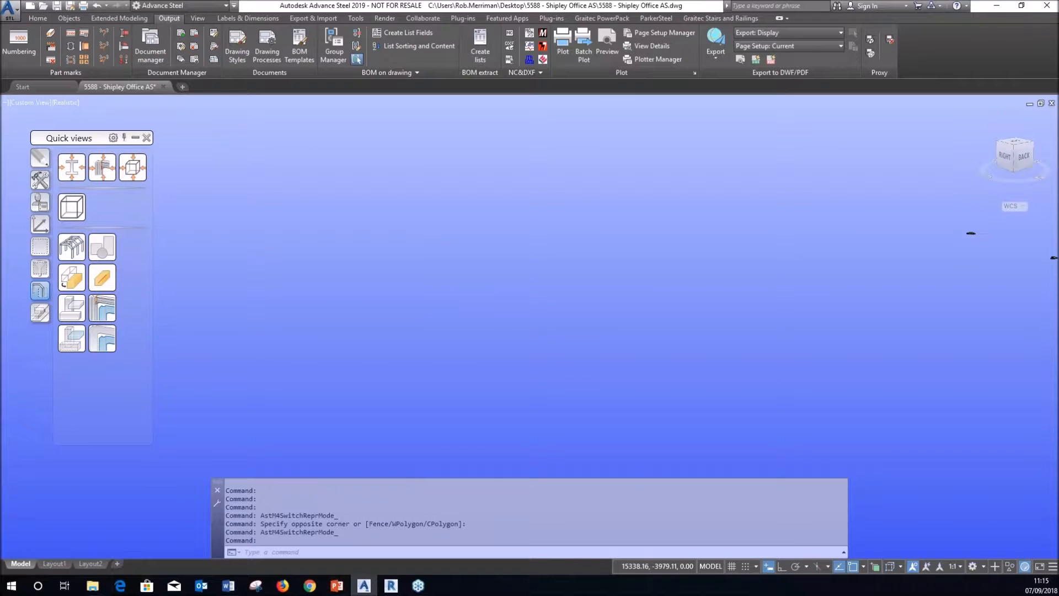
# Step: Select the two remaining loose L-shaped plates together and mark them in the model
pyautogui.middleClick(830, 274)
pyautogui.middleClick(831, 274)
pyautogui.press('Escape')
pyautogui.scroll(6, 831, 274)
pyautogui.keyDown('shift'); pyautogui.moveTo(843, 303); pyautogui.dragTo(869, 340, button='middle'); pyautogui.keyUp('shift')
pyautogui.scroll(7, 920, 363)
pyautogui.scroll(-9, 947, 364)
pyautogui.scroll(5, 714, 254)
pyautogui.click(712, 258)
pyautogui.scroll(-4, 907, 361)
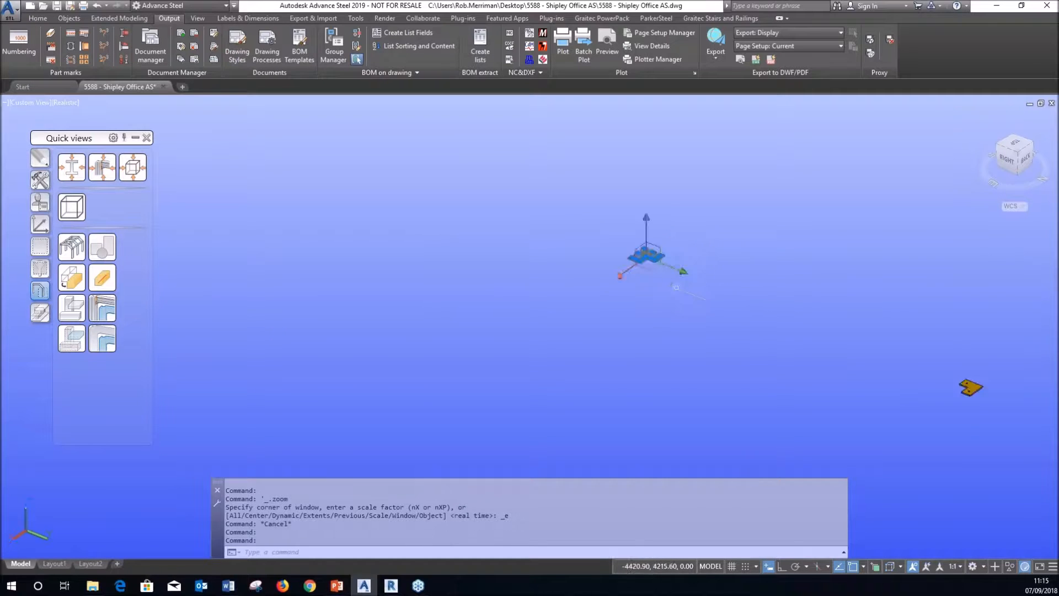
pyautogui.click(973, 384)
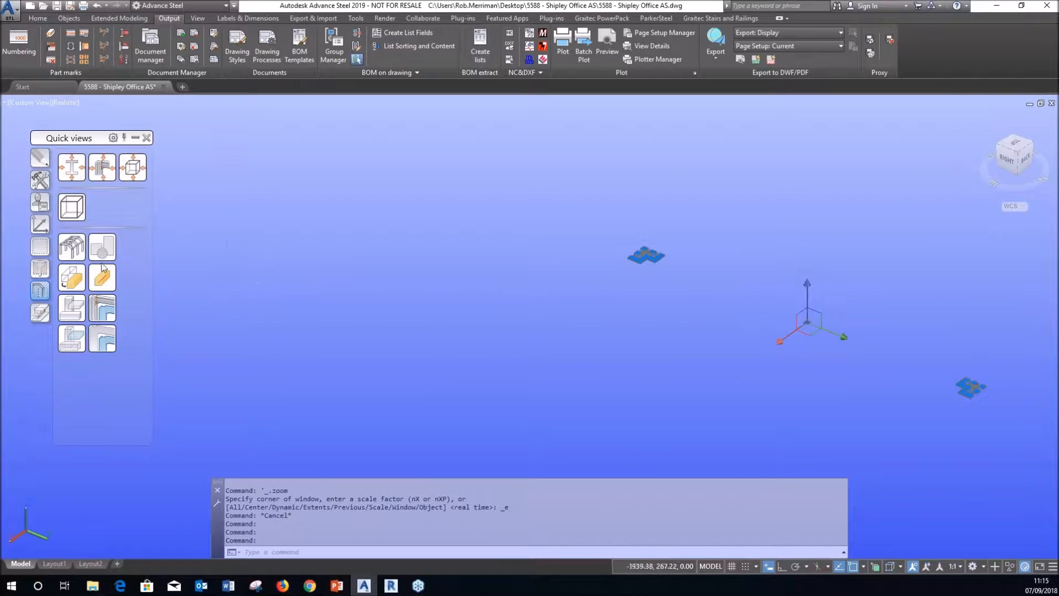
pyautogui.click(47, 226)
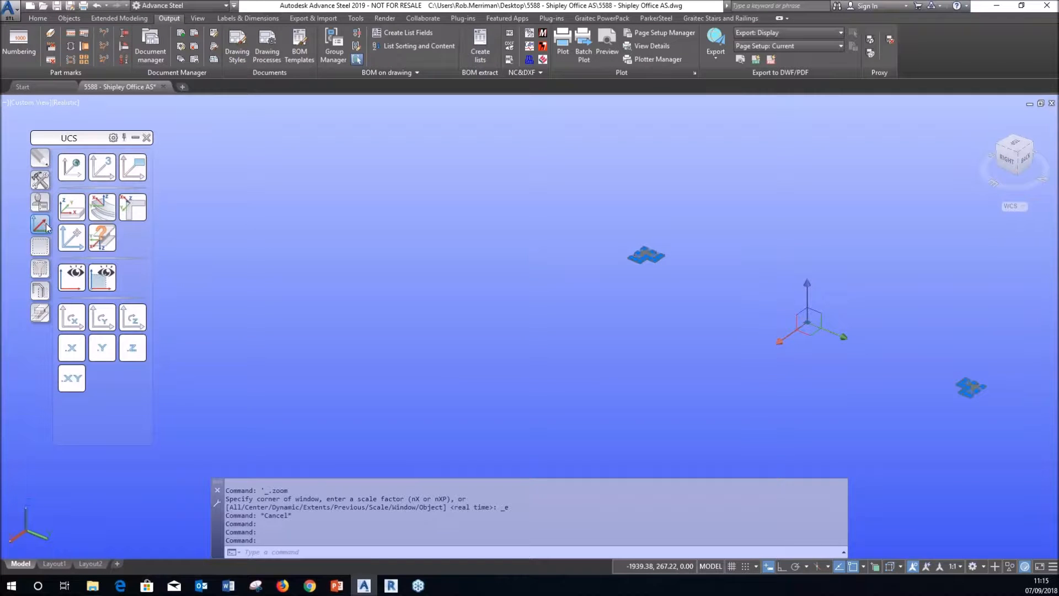
pyautogui.click(44, 245)
pyautogui.click(63, 216)
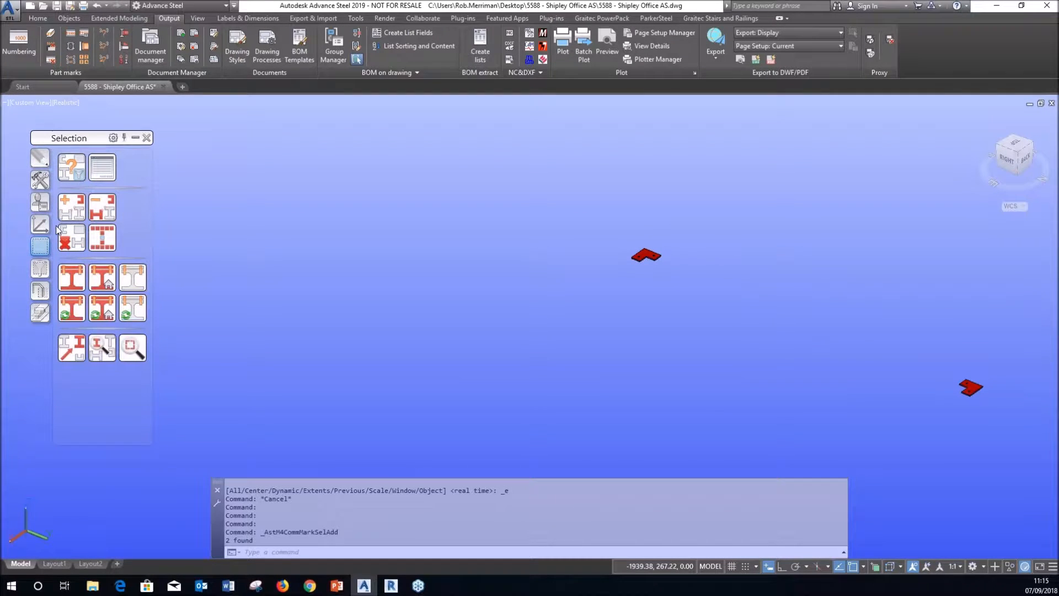
# Step: Show all model objects again, focus on one marked plate and set the visual style to 2D Wireframe
pyautogui.click(40, 288)
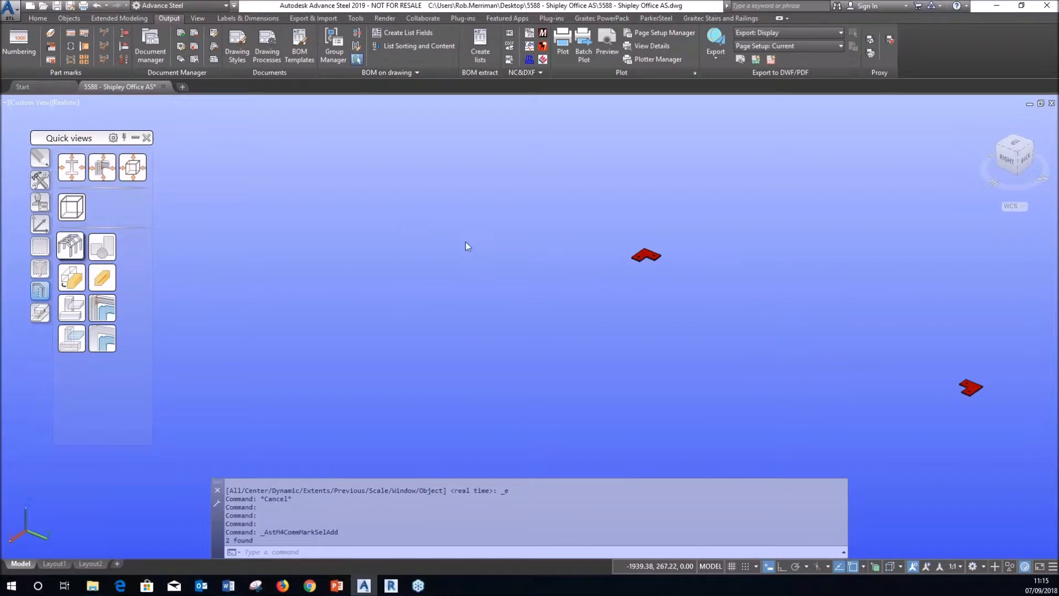
pyautogui.scroll(5, 633, 247)
pyautogui.keyDown('shift'); pyautogui.moveTo(729, 311); pyautogui.dragTo(697, 303, button='middle'); pyautogui.keyUp('shift')
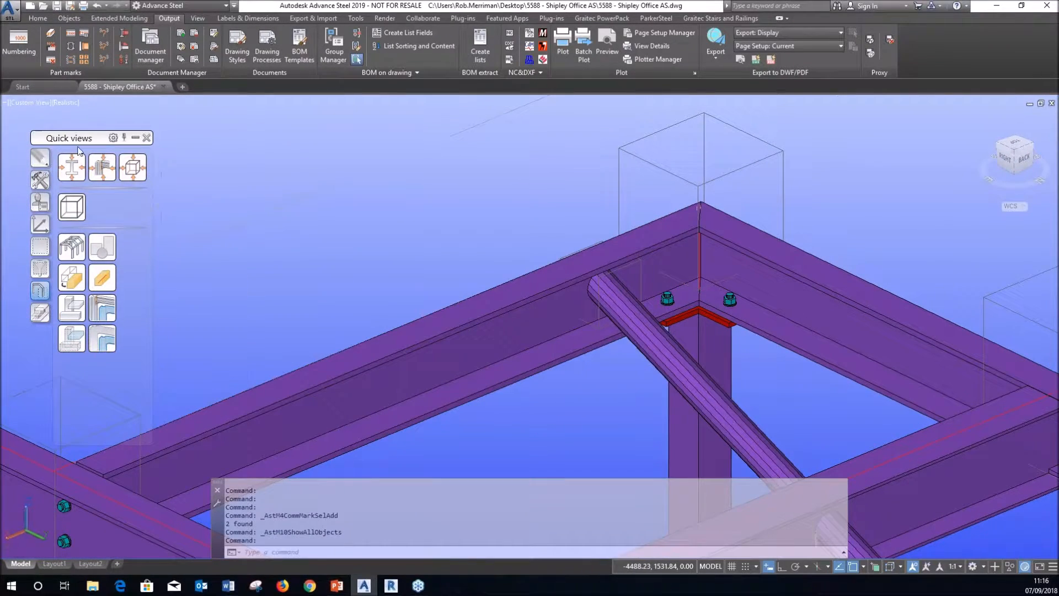
pyautogui.click(69, 103)
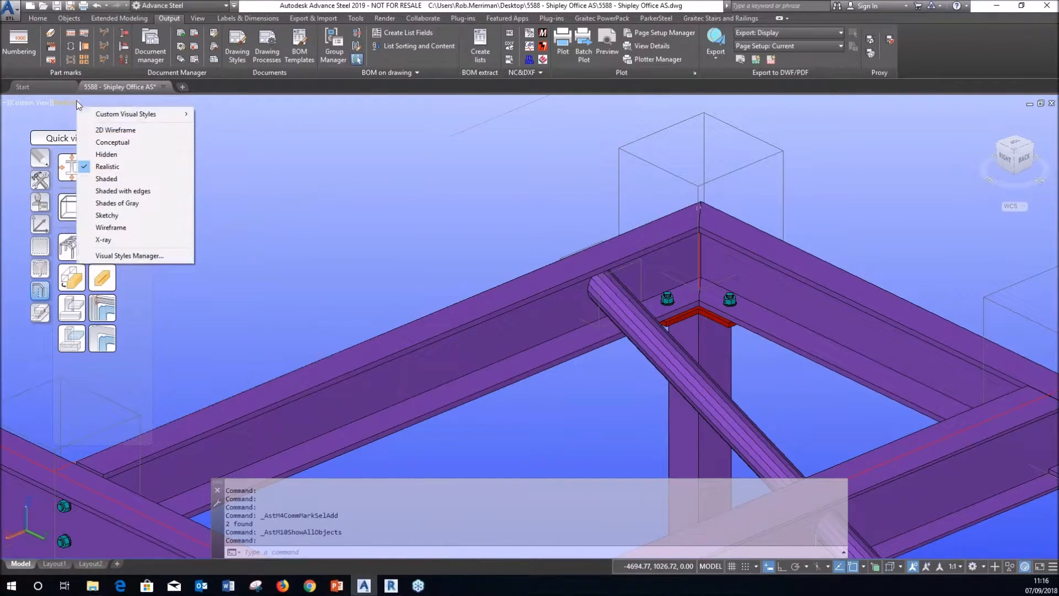
pyautogui.click(108, 130)
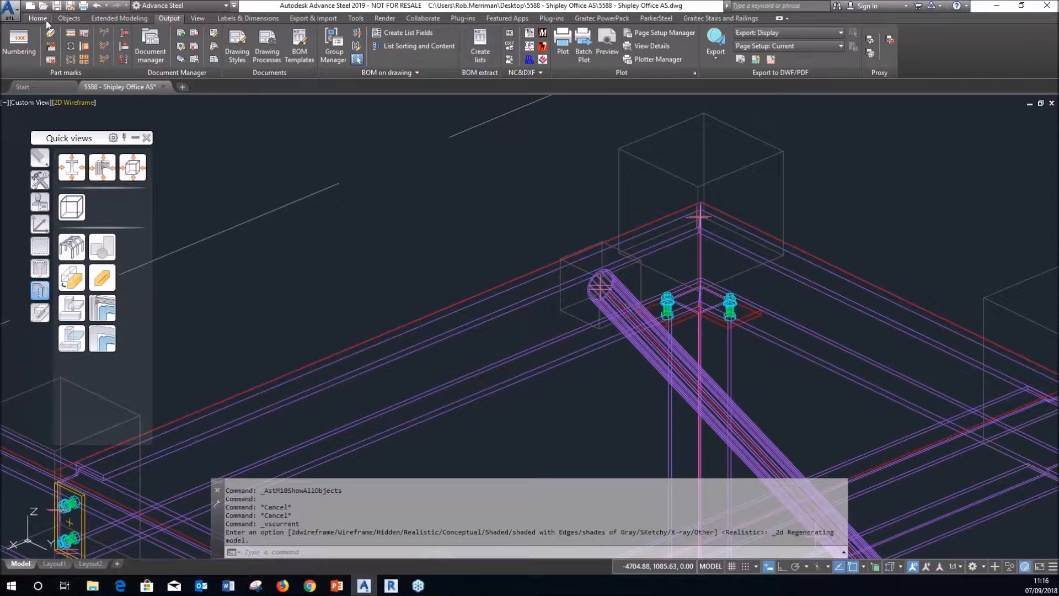
# Step: Add a weld point between the first marked plate and its supporting column, keeping the default weld properties
pyautogui.click(40, 19)
pyautogui.click(68, 18)
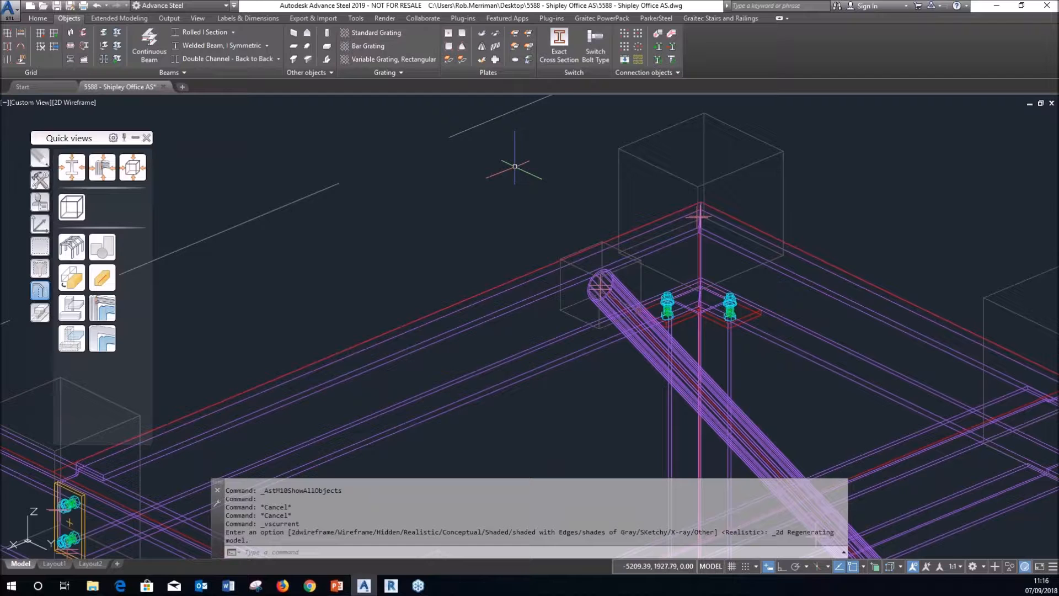
pyautogui.click(658, 33)
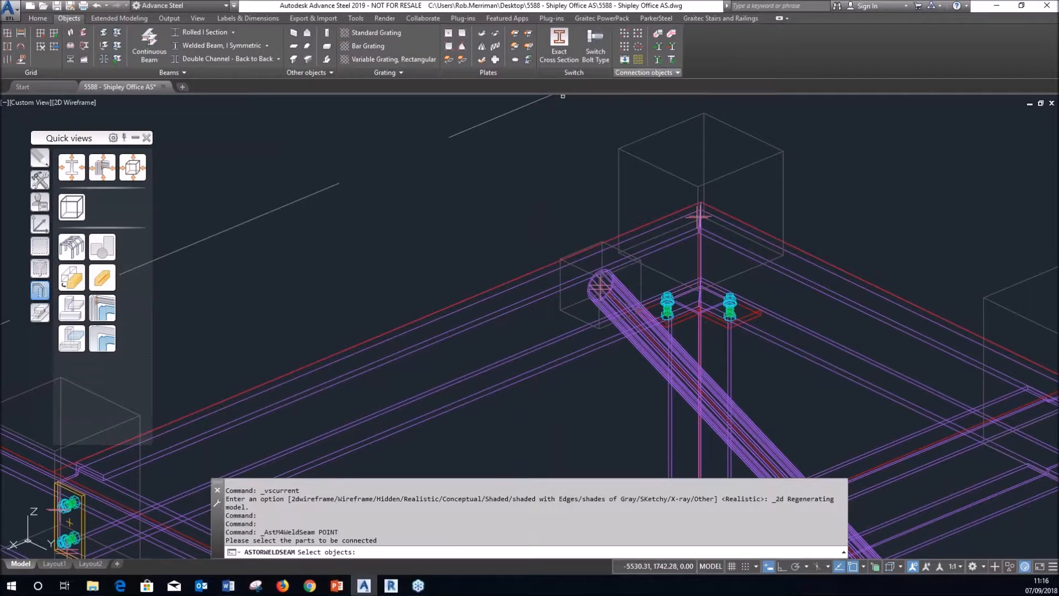
pyautogui.scroll(5, 727, 335)
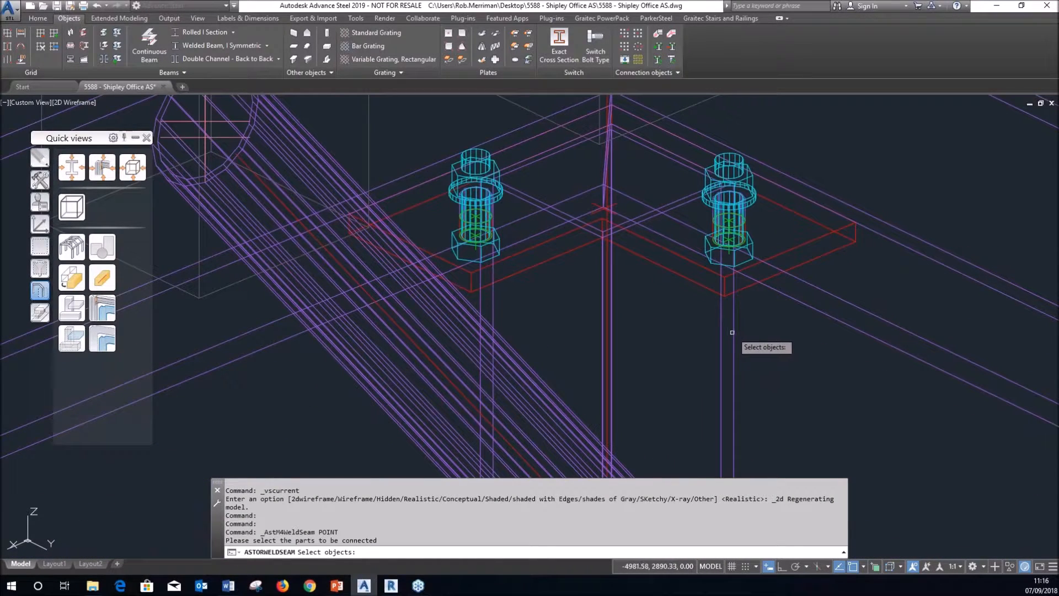
pyautogui.click(726, 311)
pyautogui.click(700, 281)
pyautogui.scroll(6, 616, 117)
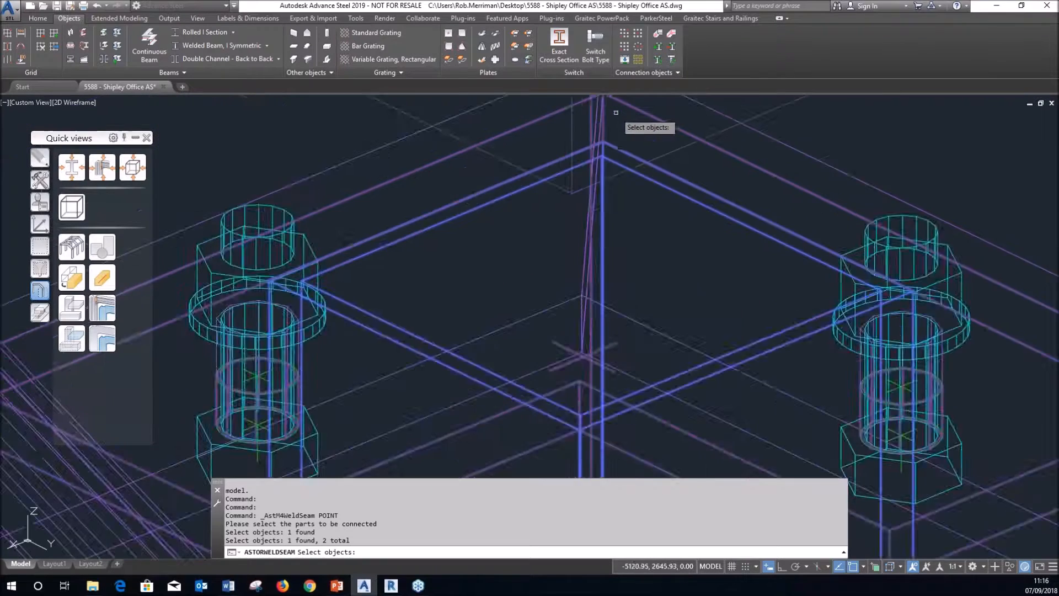
pyautogui.rightClick(613, 118)
pyautogui.click(595, 159)
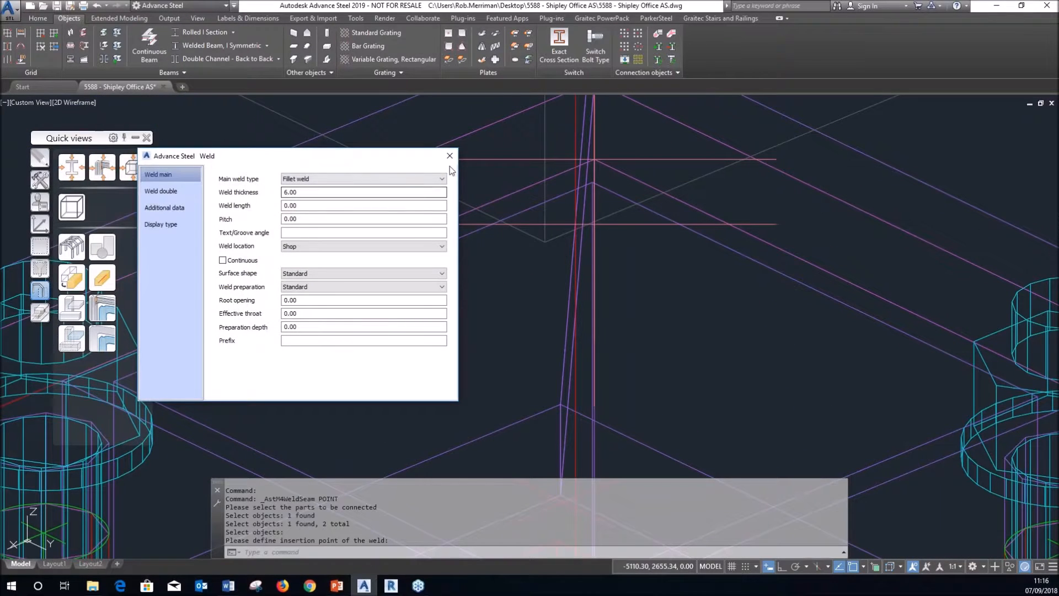
pyautogui.click(453, 157)
# Step: Weld the second marked plate to the column beneath it with a weld point, keeping the default properties
pyautogui.click(660, 34)
pyautogui.scroll(-6, 426, 201)
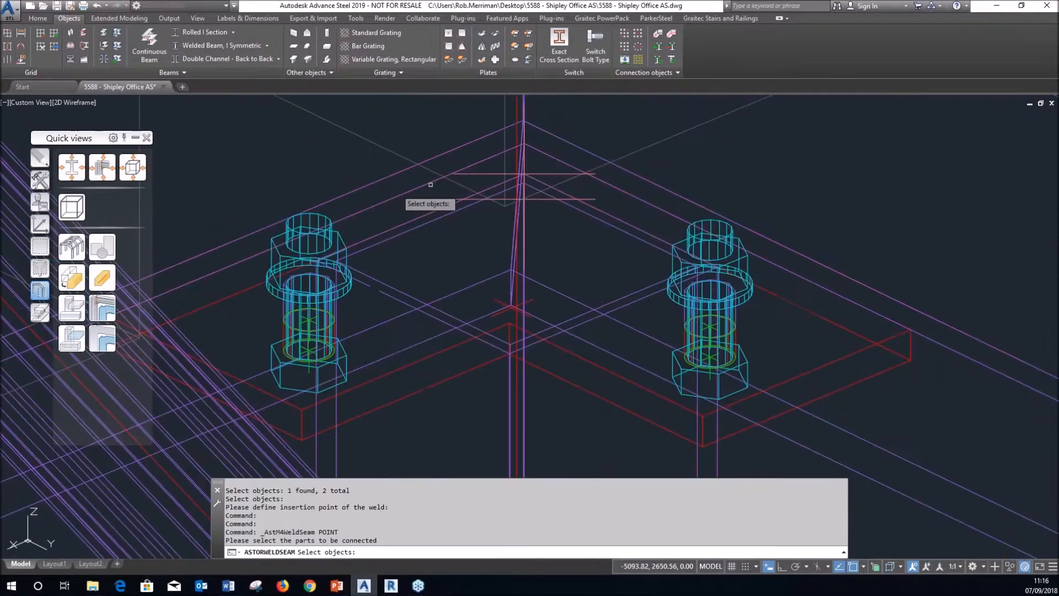
pyautogui.scroll(8, 635, 350)
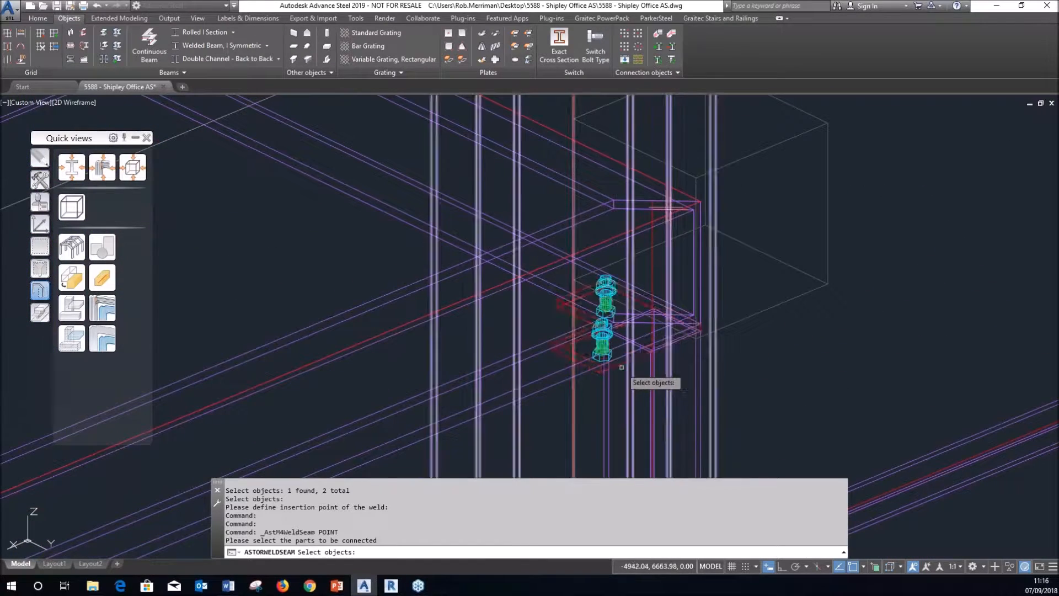
pyautogui.click(654, 377)
pyautogui.click(664, 367)
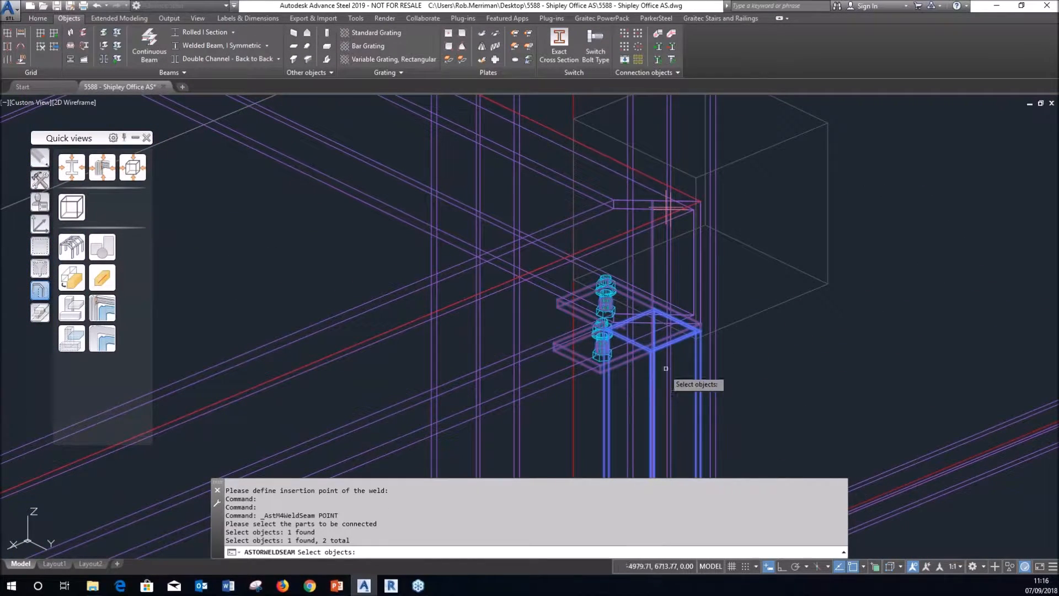
pyautogui.press('Return')
pyautogui.scroll(6, 696, 330)
pyautogui.click(703, 335)
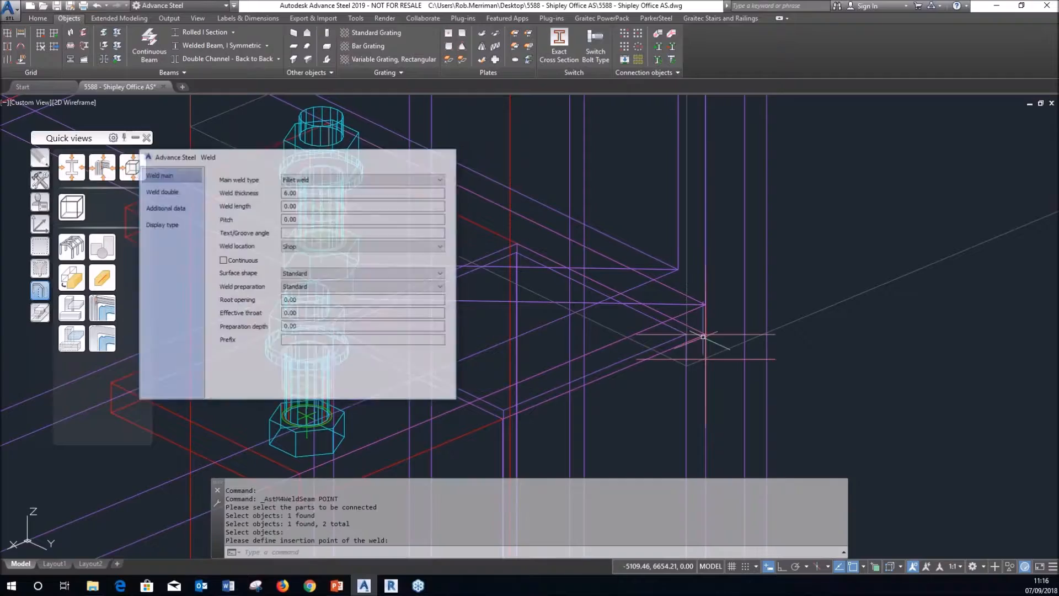
pyautogui.press('Escape')
# Step: Clear the marking from the welded plates and return the whole-model view to the Realistic visual style
pyautogui.scroll(-10, 702, 336)
pyautogui.click(47, 228)
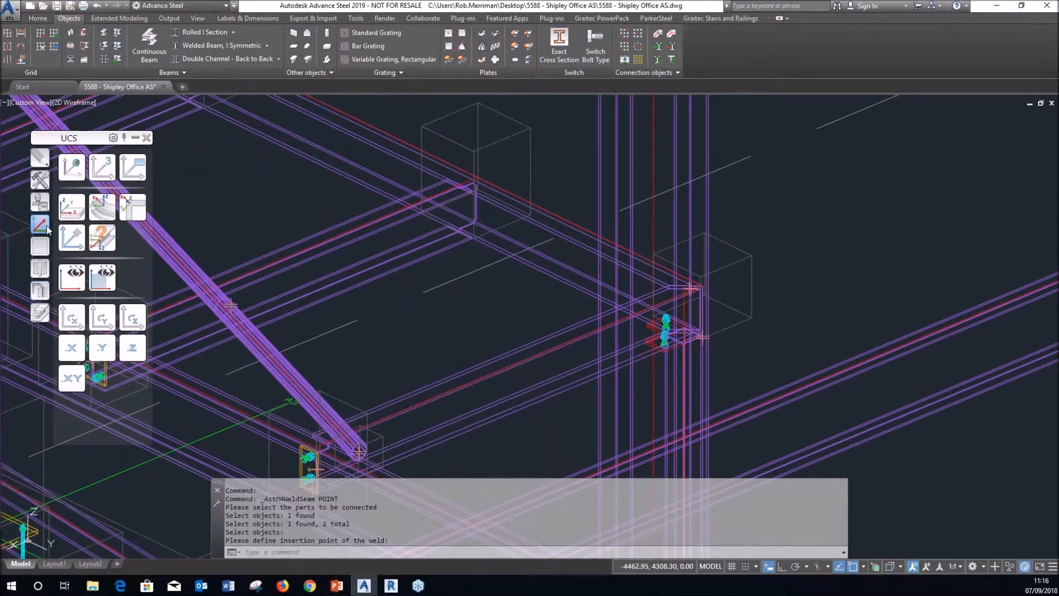
pyautogui.click(48, 251)
pyautogui.click(68, 242)
pyautogui.scroll(-10, 745, 255)
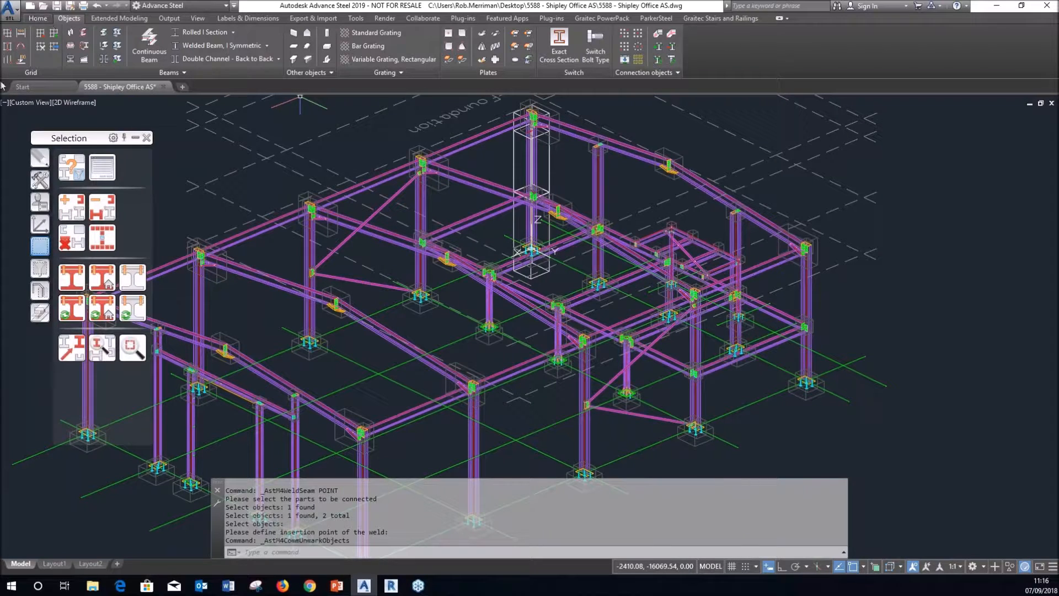
pyautogui.click(69, 103)
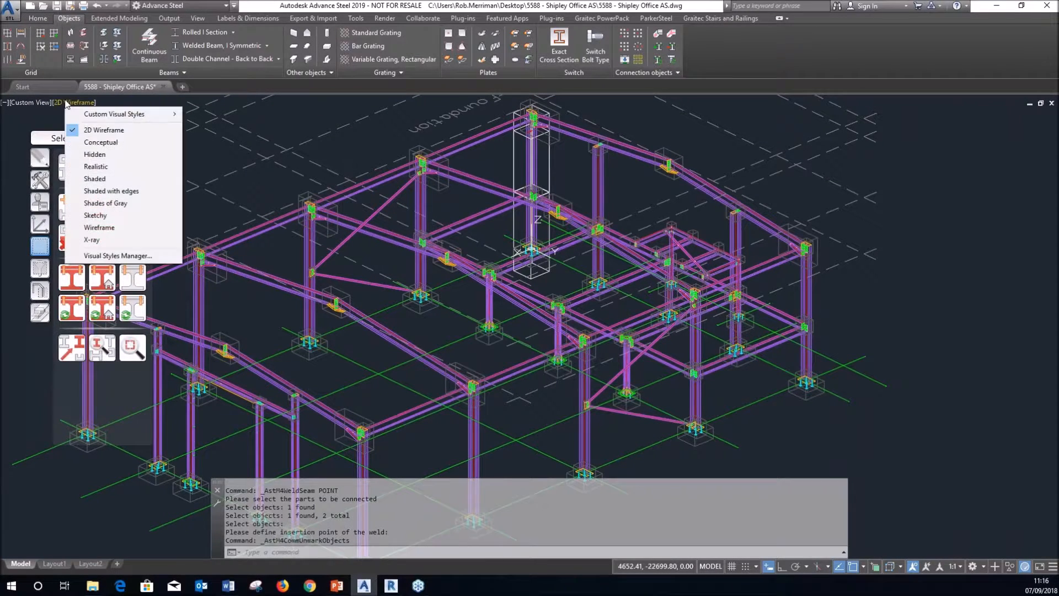
pyautogui.click(95, 167)
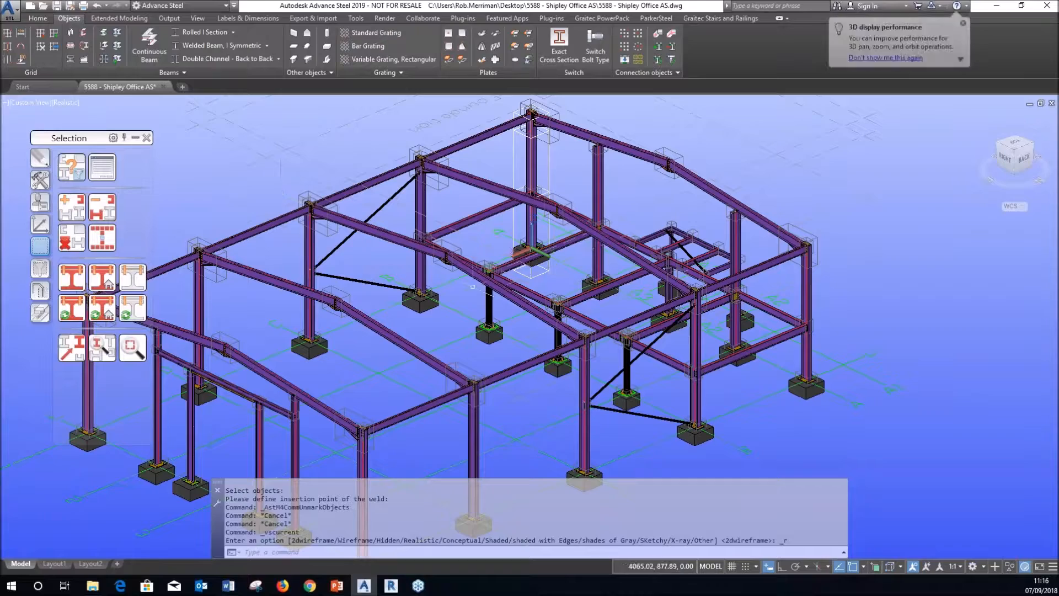
pyautogui.keyDown('shift'); pyautogui.moveTo(547, 322); pyautogui.dragTo(539, 298, button='middle'); pyautogui.keyUp('shift')
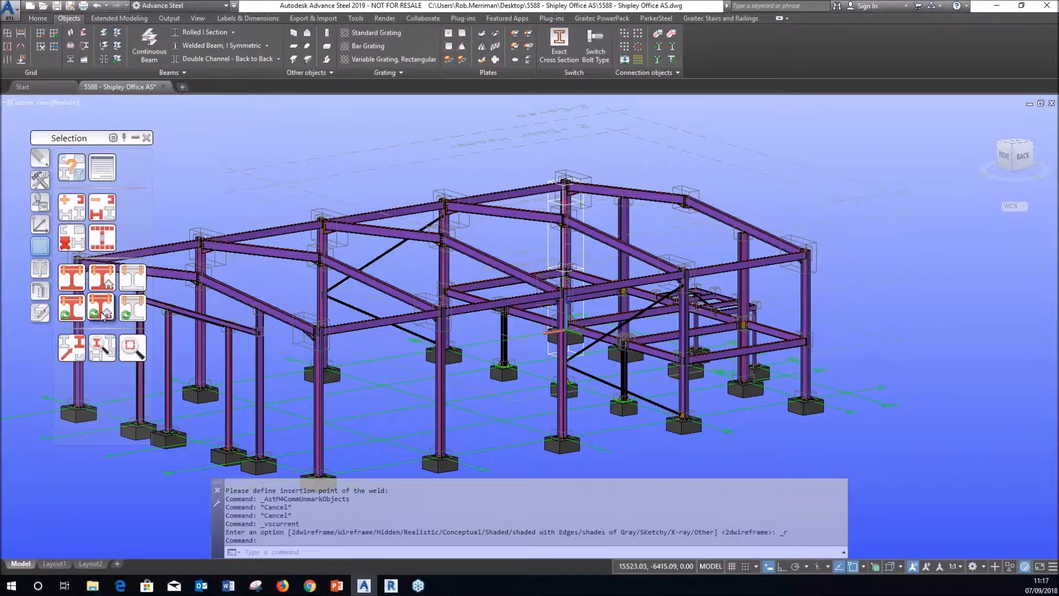
# Step: Mark all the parts shop-connected to the sloping rafter of the end frame, clearing any earlier marking
pyautogui.click(103, 315)
pyautogui.scroll(-2, 331, 309)
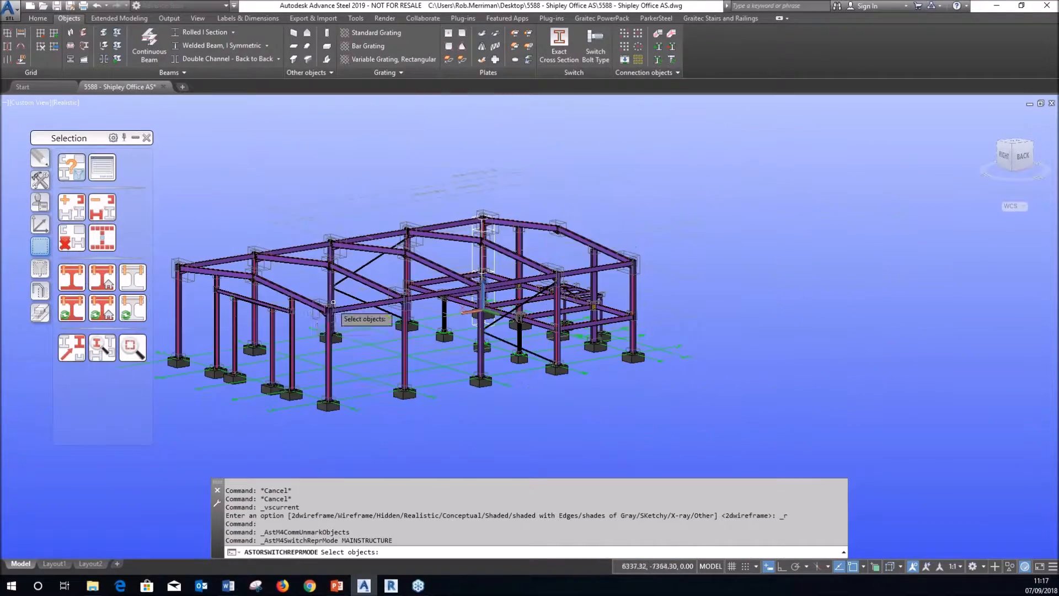
pyautogui.scroll(5, 303, 317)
pyautogui.click(251, 266)
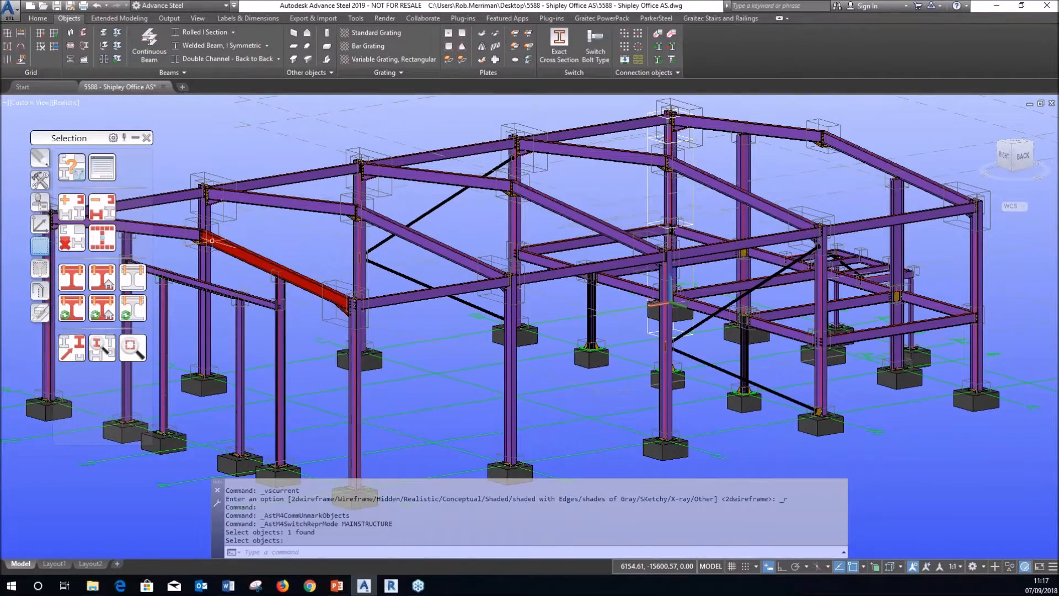
# Step: Examine the marked rafter's end plates, bolted mid-span connection and haunch to check which parts belong to its assembly
pyautogui.scroll(5, 169, 234)
pyautogui.scroll(4, 169, 235)
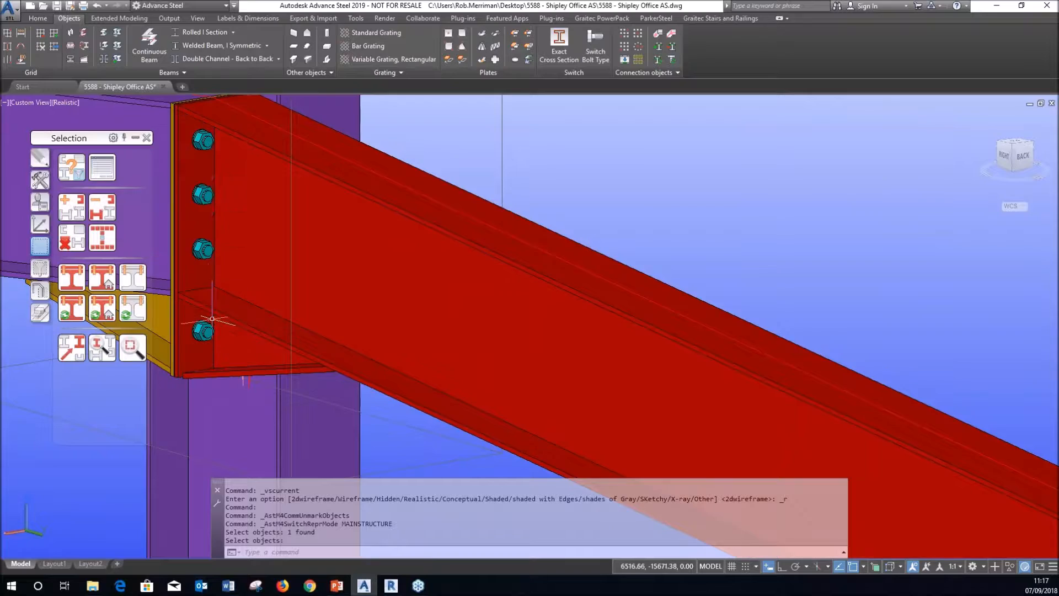
pyautogui.scroll(-5, 252, 300)
pyautogui.scroll(6, 419, 309)
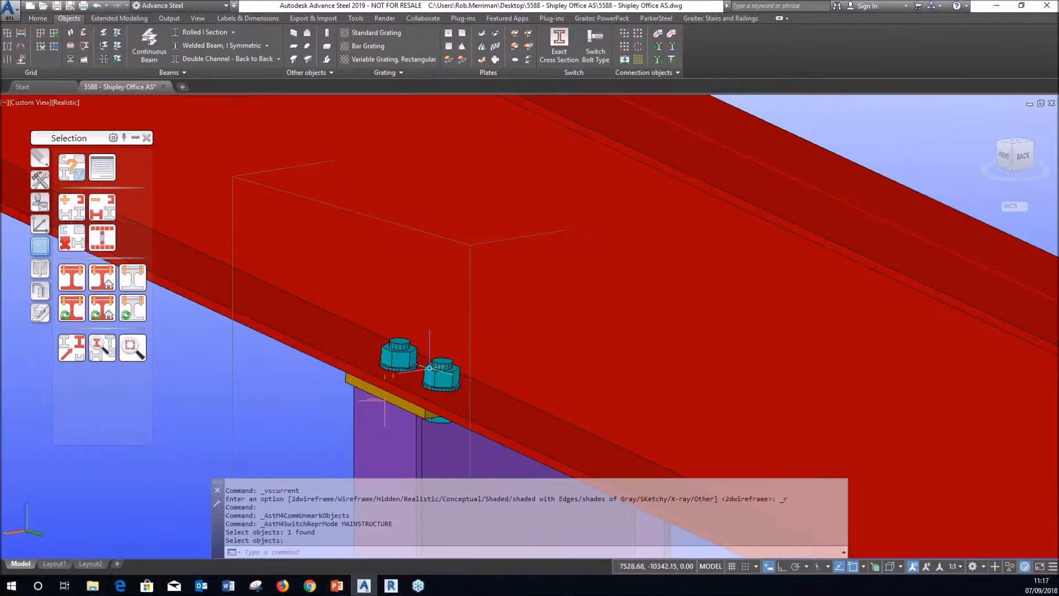
pyautogui.scroll(-3, 468, 295)
pyautogui.scroll(-3, 468, 296)
pyautogui.scroll(6, 513, 243)
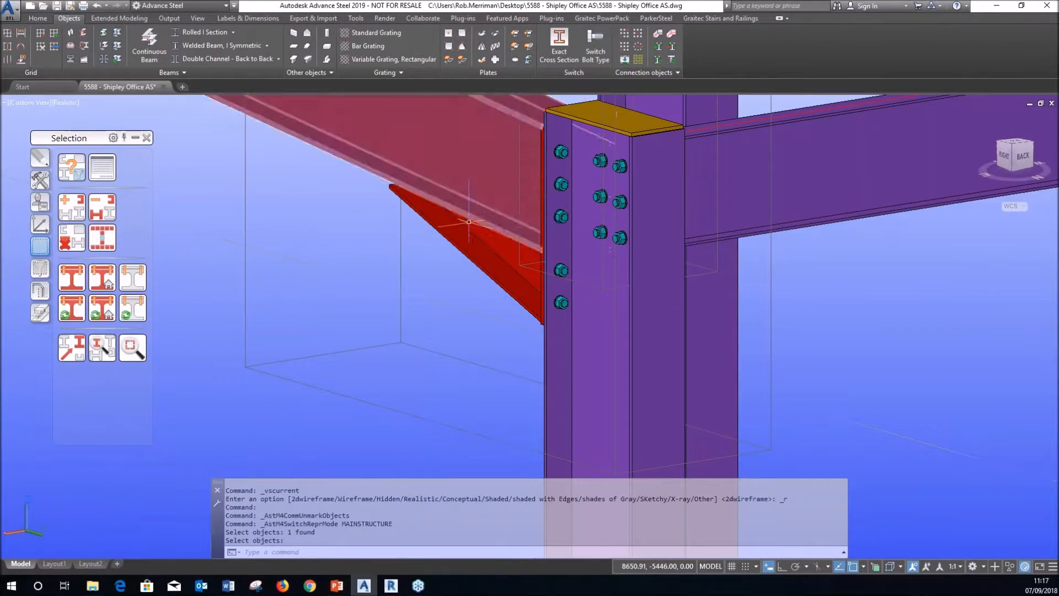
pyautogui.scroll(1, 469, 222)
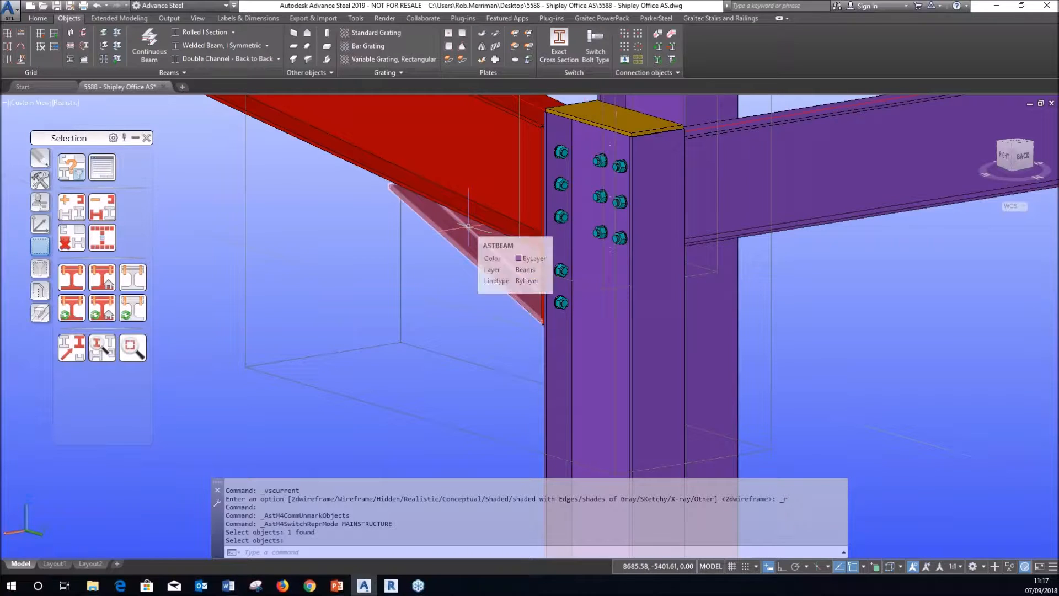
# Step: Replace the marking with the parts shop-connected to the round hollow column and inspect its cap plate and beam stub
pyautogui.click(101, 307)
pyautogui.scroll(-8, 362, 307)
pyautogui.scroll(-8, 359, 300)
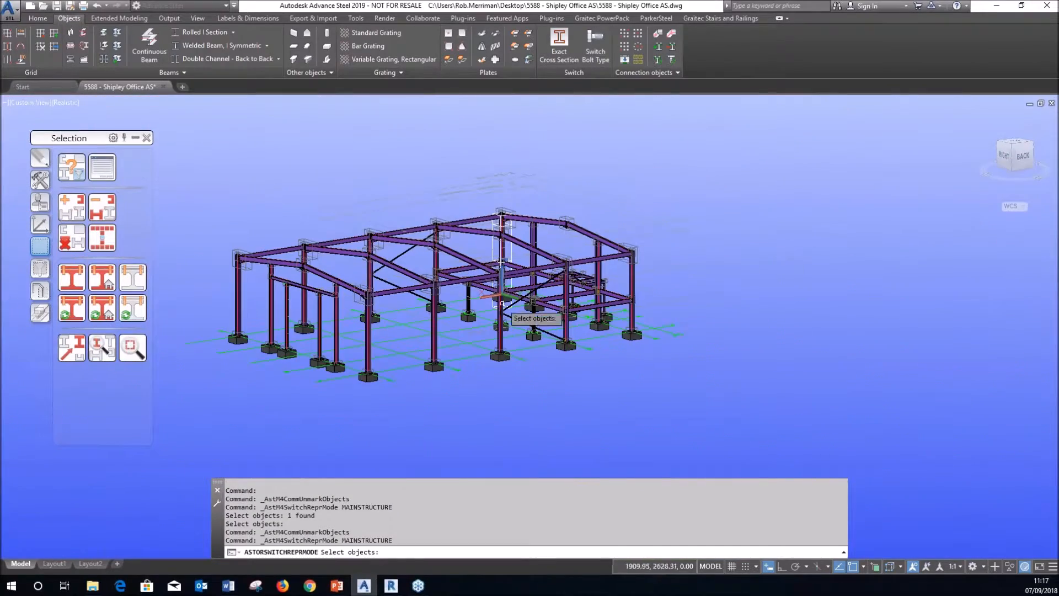
pyautogui.scroll(6, 527, 305)
pyautogui.scroll(7, 482, 302)
pyautogui.keyDown('shift'); pyautogui.moveTo(483, 301); pyautogui.dragTo(504, 315, button='middle'); pyautogui.keyUp('shift')
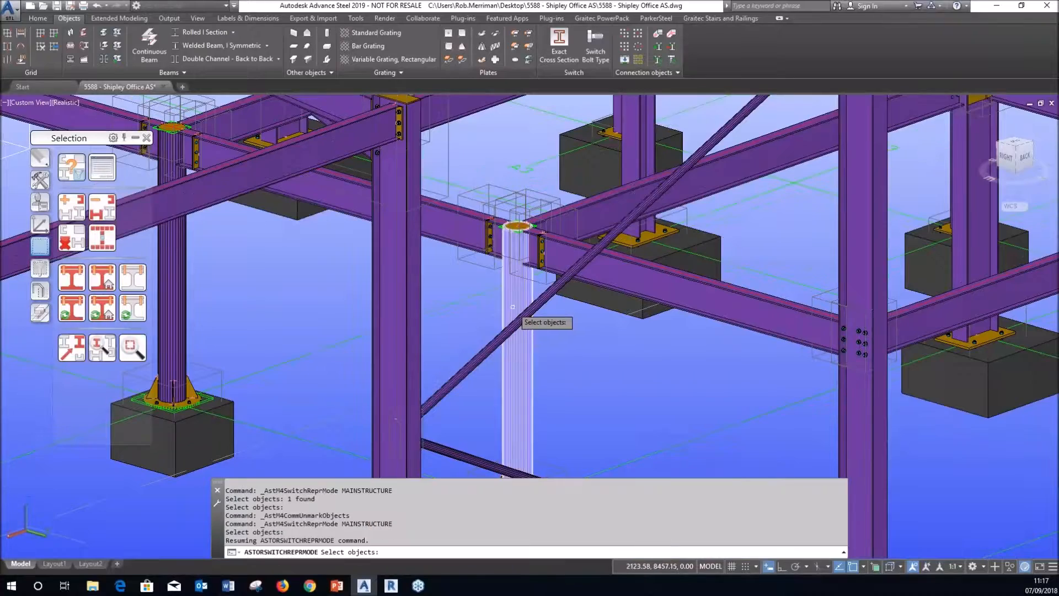
pyautogui.click(516, 311)
pyautogui.scroll(2, 517, 312)
pyautogui.scroll(5, 518, 220)
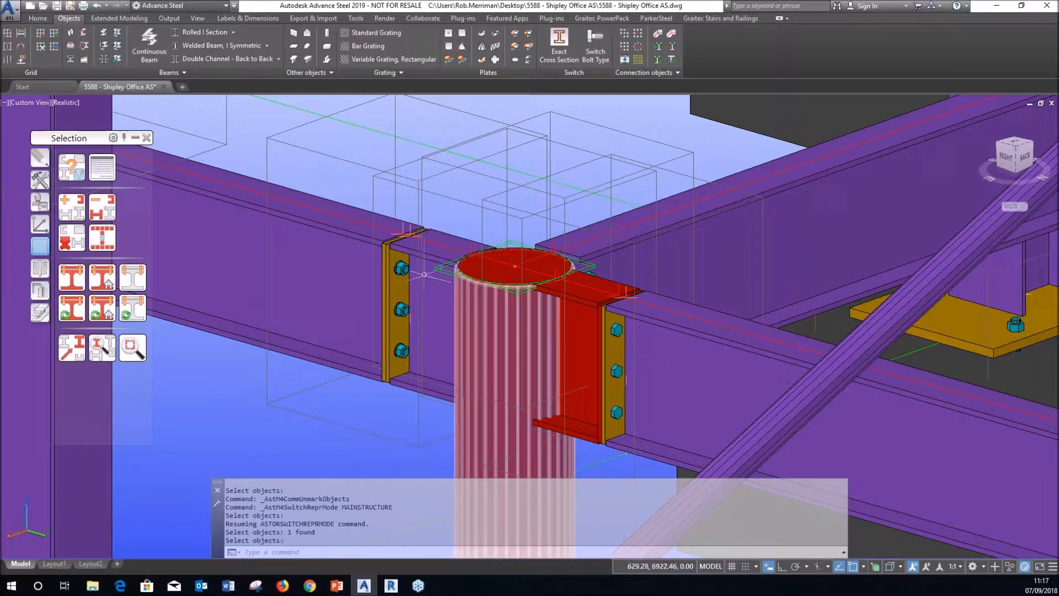
# Step: Replace the marking with the parts shop-connected to the beam stub on the opposite side of the round column and inspect them
pyautogui.click(103, 308)
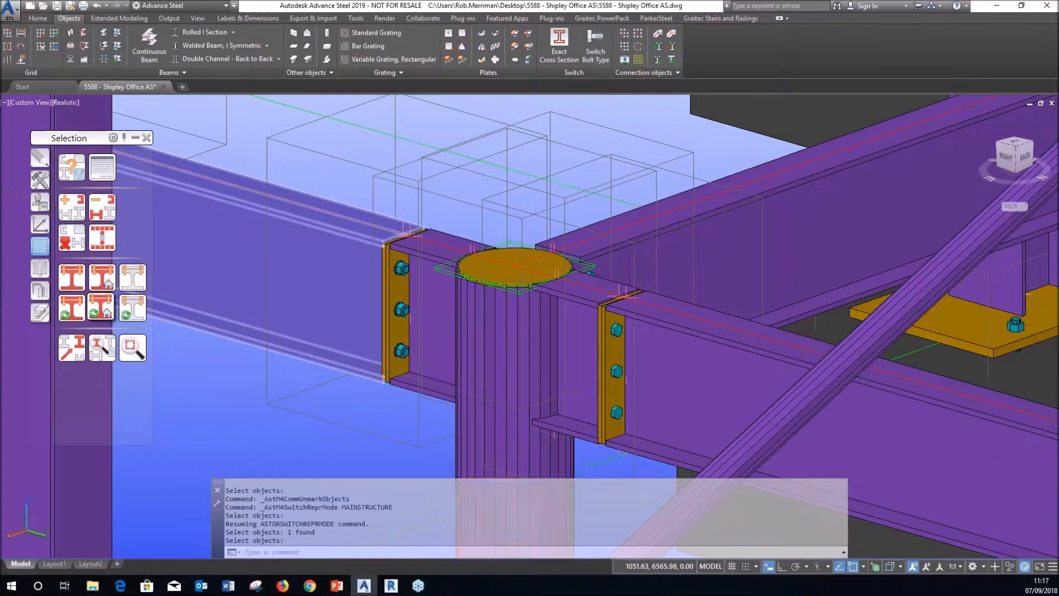
pyautogui.click(427, 312)
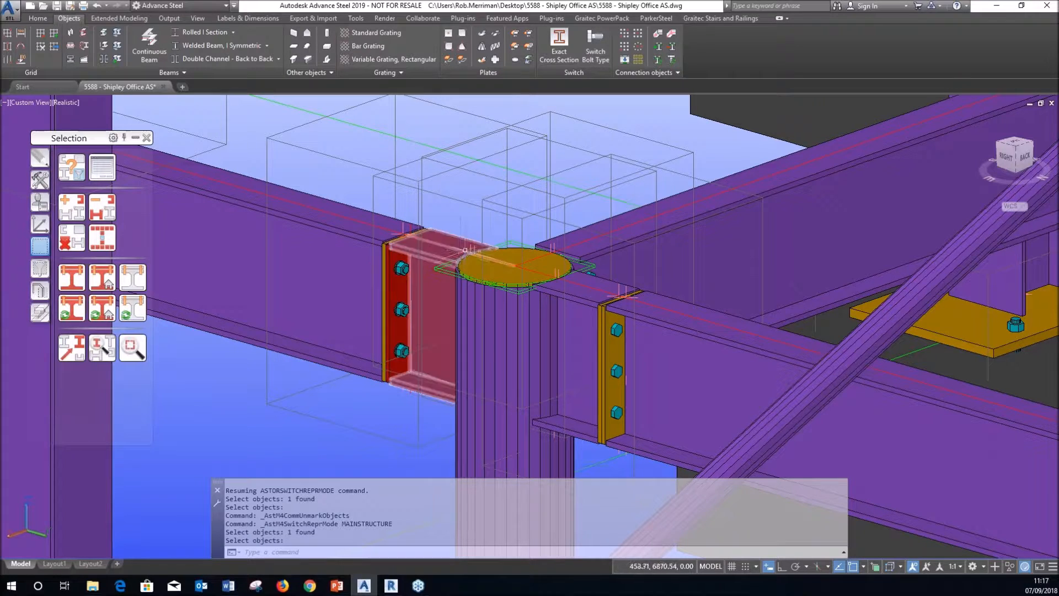
pyautogui.scroll(3, 465, 250)
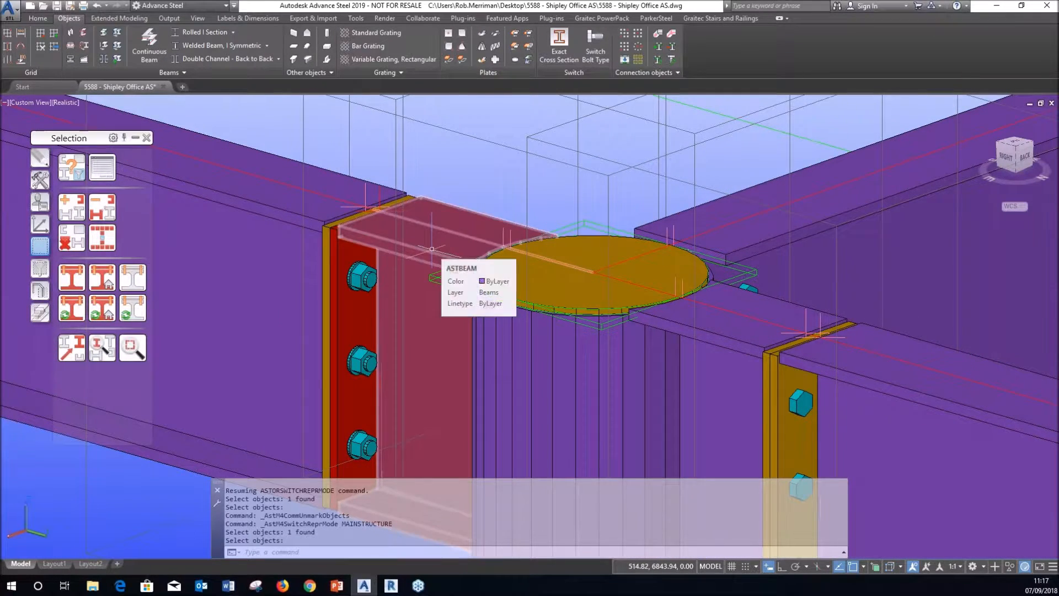
pyautogui.scroll(-2, 432, 249)
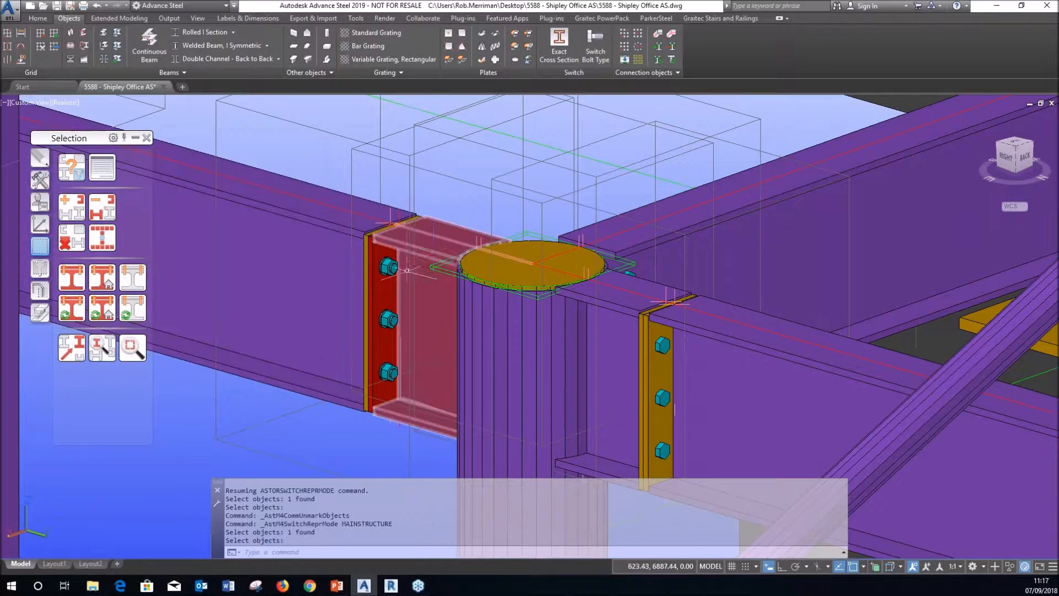
# Step: Clear the marked parts and display the column joint in the 2D Wireframe visual style
pyautogui.click(76, 241)
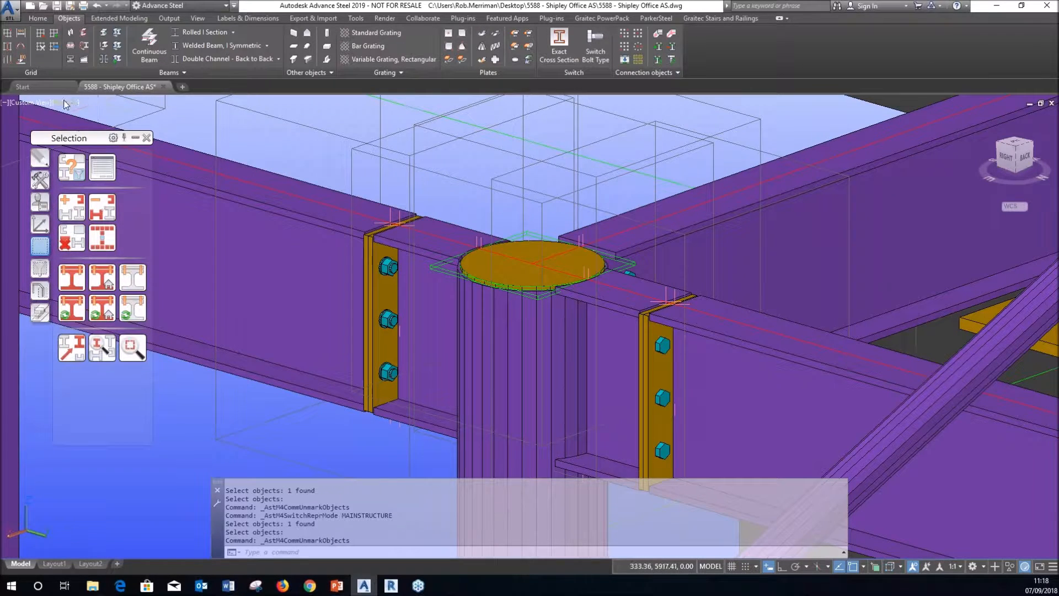
pyautogui.click(66, 103)
pyautogui.click(105, 130)
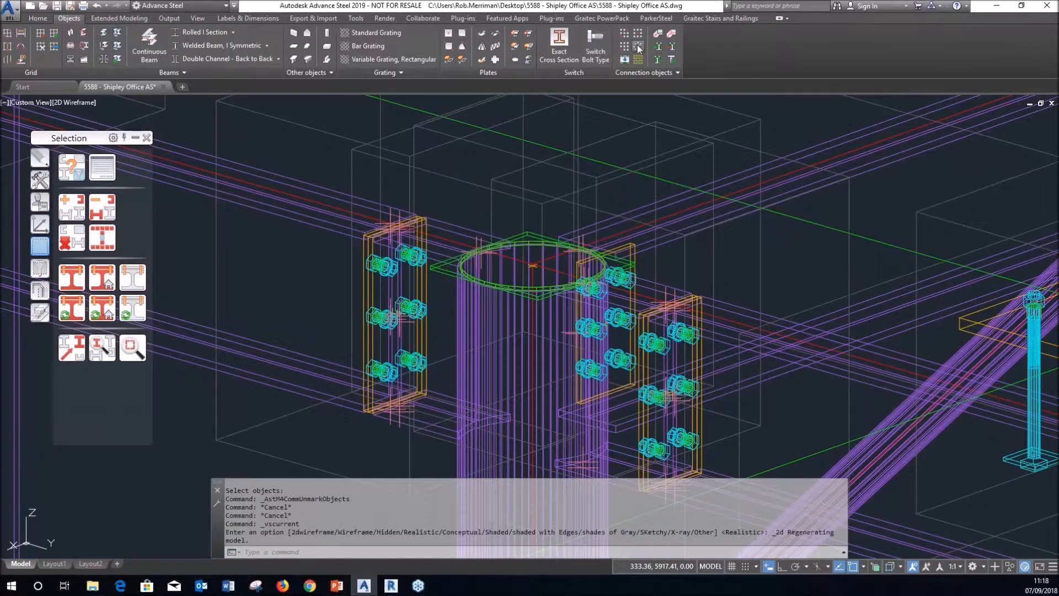
# Step: Weld the loose beam stub to the round column with a shop weld point at the midpoint of the stub's coped flange edge
pyautogui.click(655, 35)
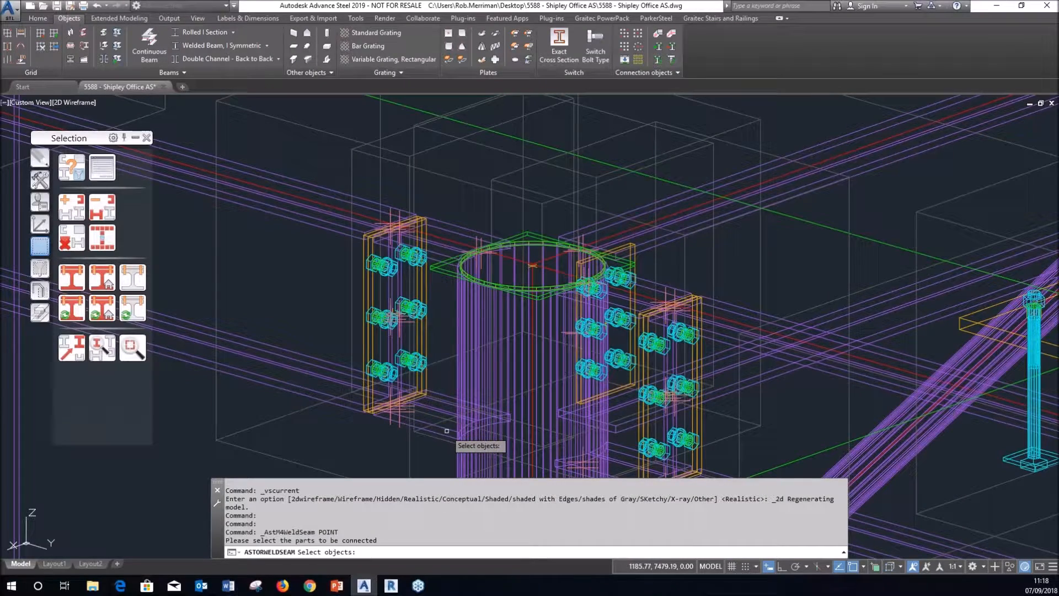
pyautogui.click(447, 436)
pyautogui.click(470, 439)
pyautogui.press('Return')
pyautogui.scroll(6, 470, 436)
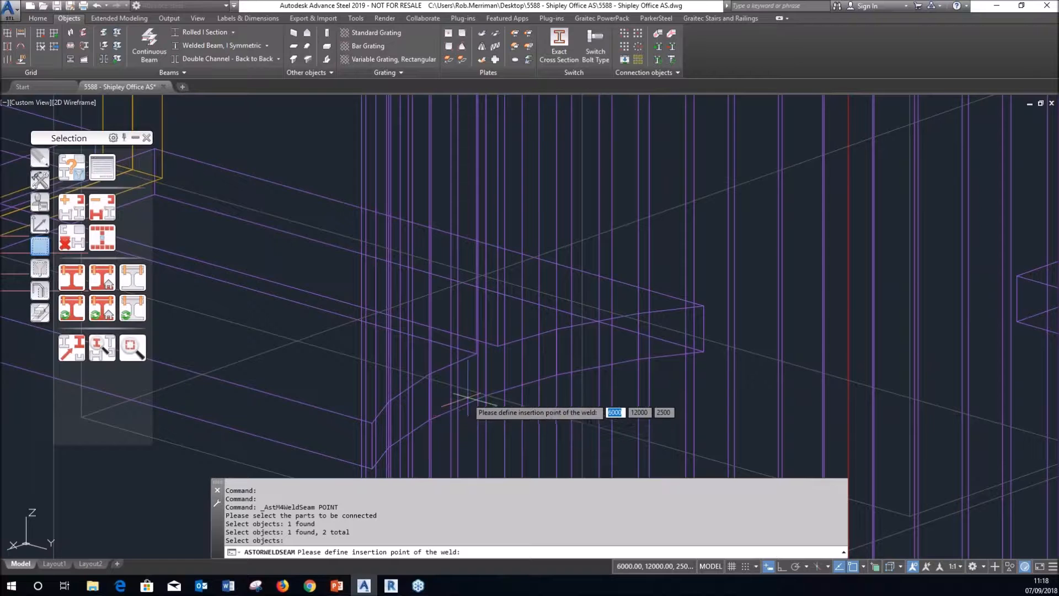
pyautogui.keyDown('shift'); pyautogui.rightClick(468, 397); pyautogui.keyUp('shift')
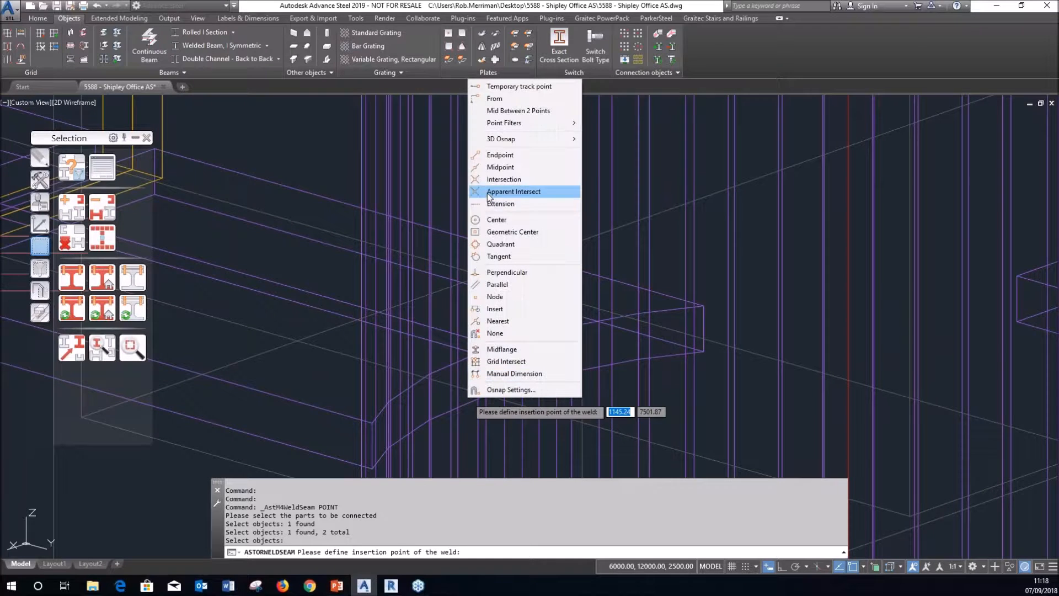
pyautogui.click(498, 167)
pyautogui.click(501, 334)
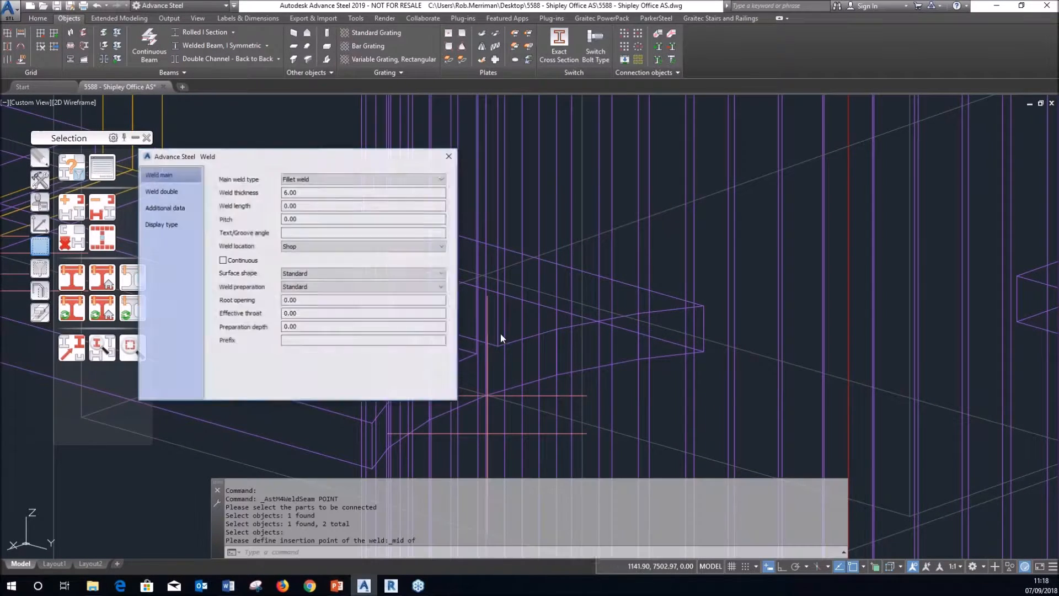
pyautogui.scroll(-7, 501, 330)
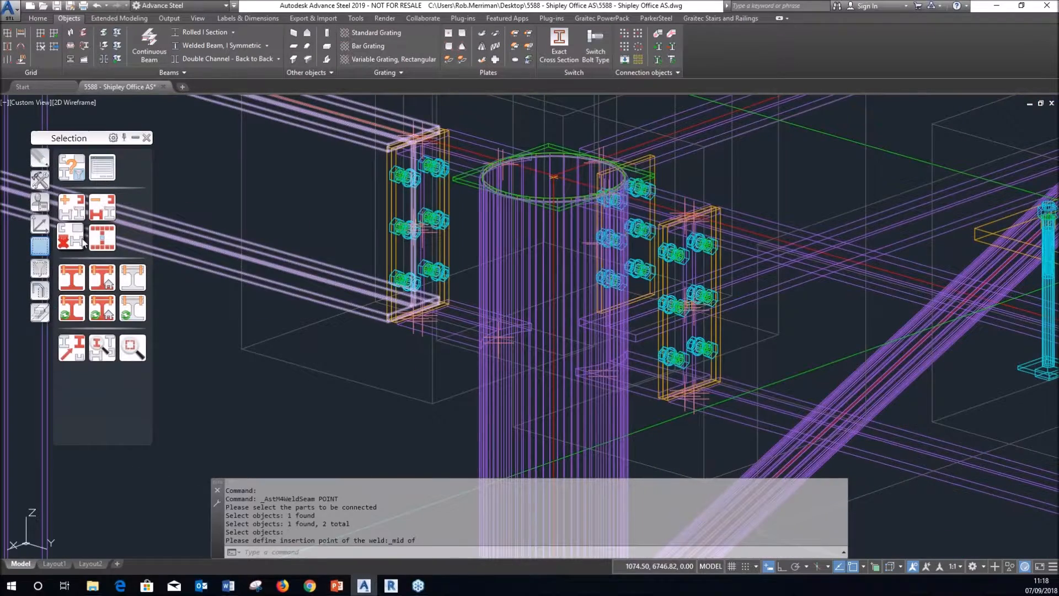
# Step: Return to the Realistic visual style and mark all the parts shop-connected to the canopy's front beam for inspection
pyautogui.click(84, 102)
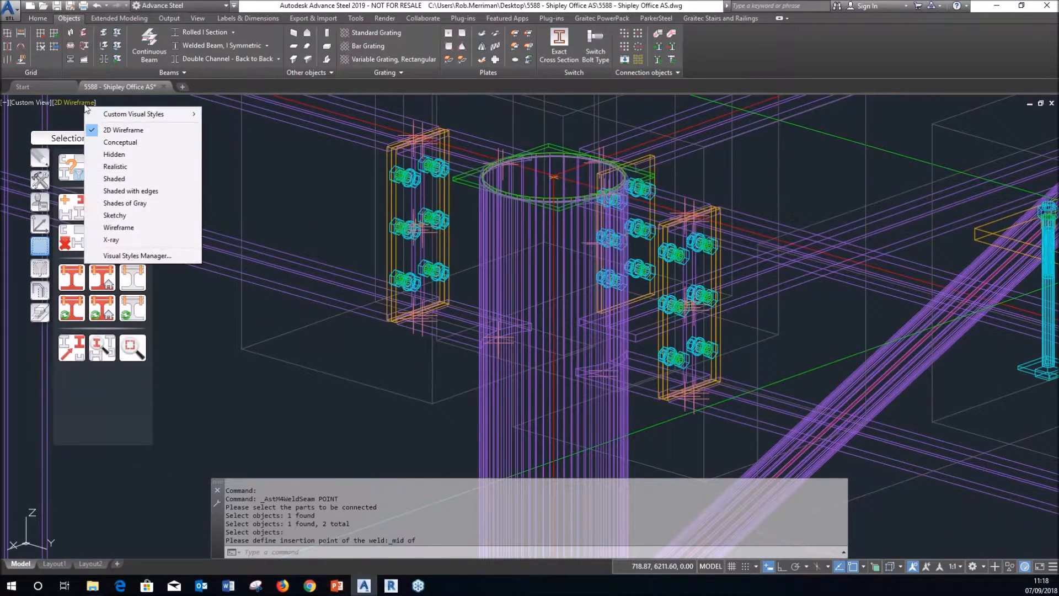
pyautogui.click(116, 166)
pyautogui.click(102, 277)
pyautogui.scroll(-10, 533, 339)
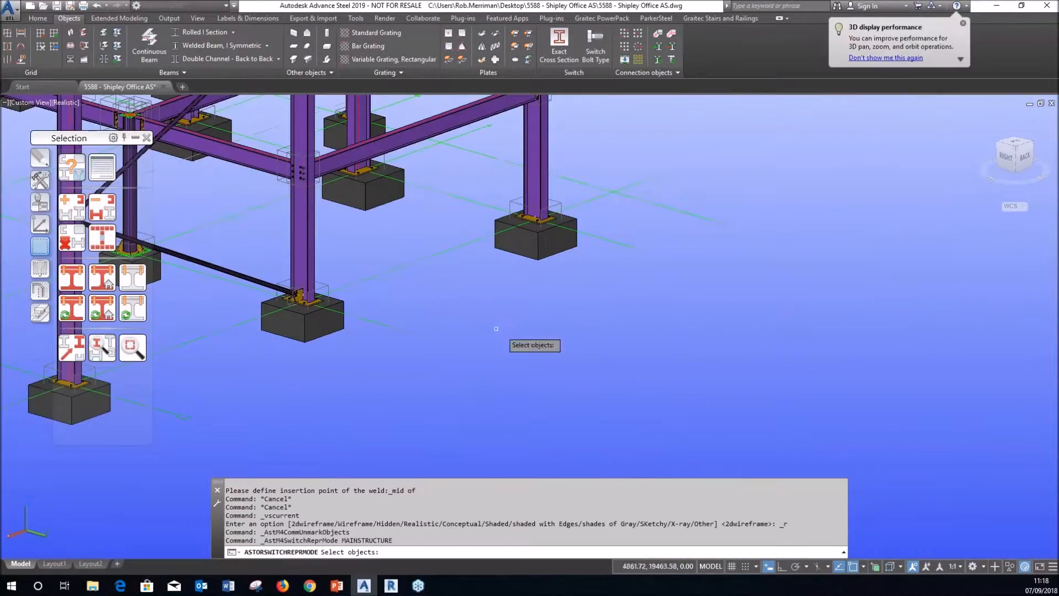
pyautogui.scroll(10, 441, 258)
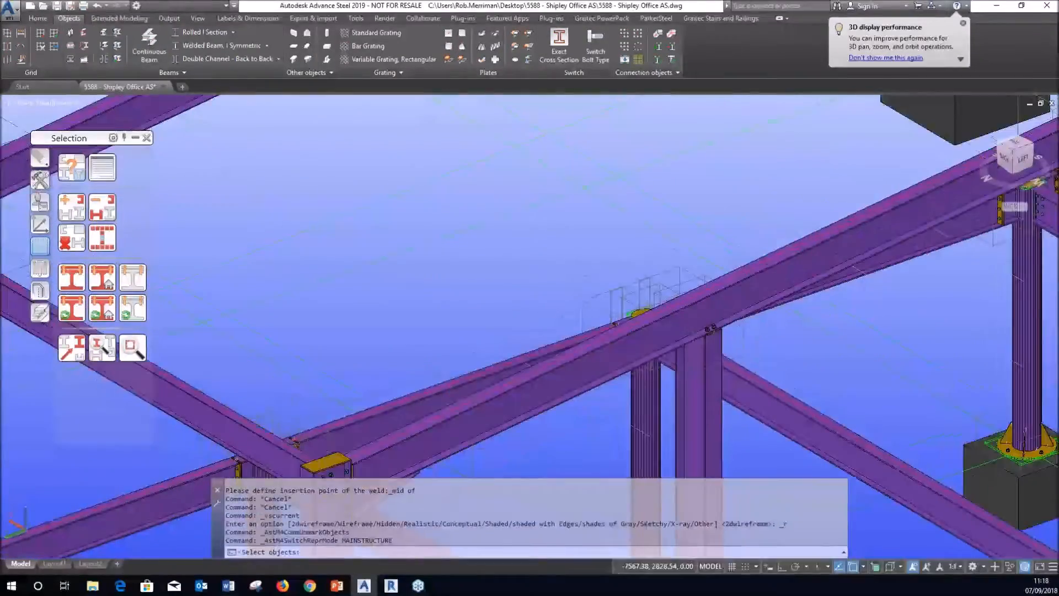
pyautogui.scroll(-8, 432, 220)
pyautogui.scroll(10, 491, 281)
pyautogui.click(507, 301)
pyautogui.press('Return')
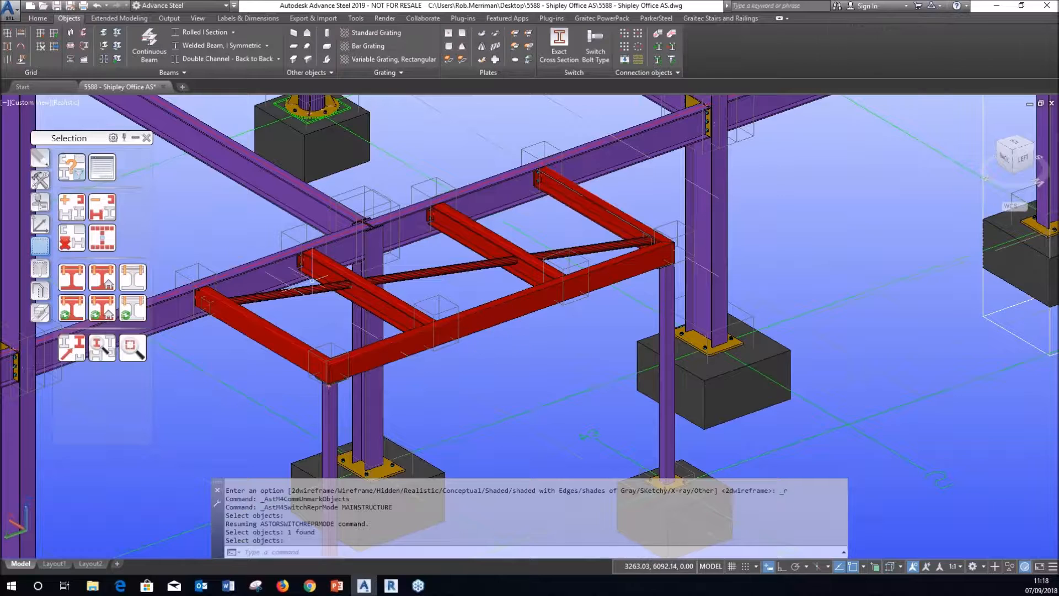
pyautogui.scroll(3, 442, 309)
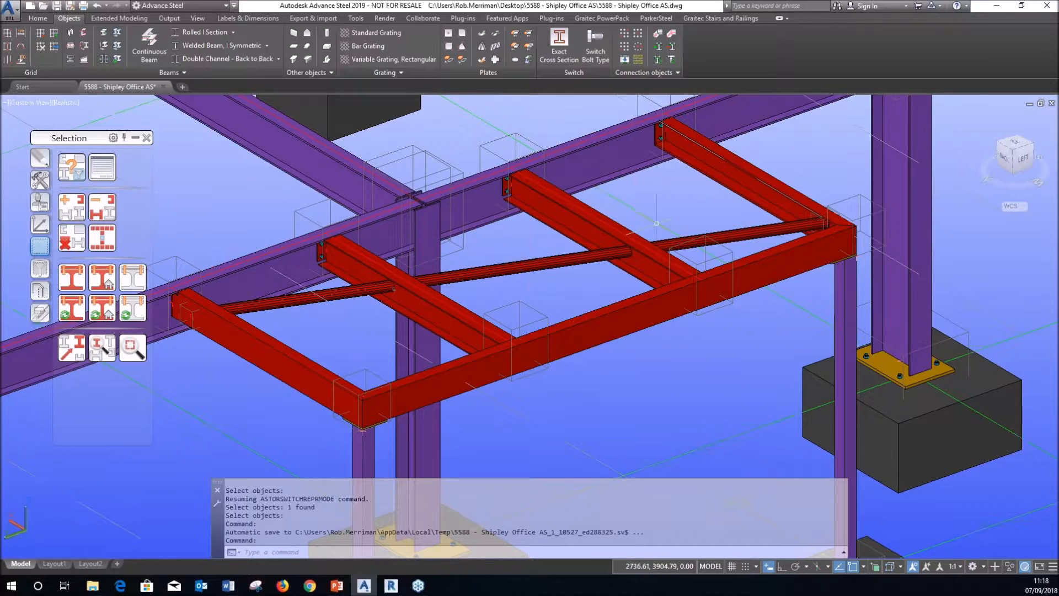
# Step: Clear the marking from the canopy frame and bring the whole model back into view
pyautogui.scroll(-5, 362, 432)
pyautogui.click(70, 243)
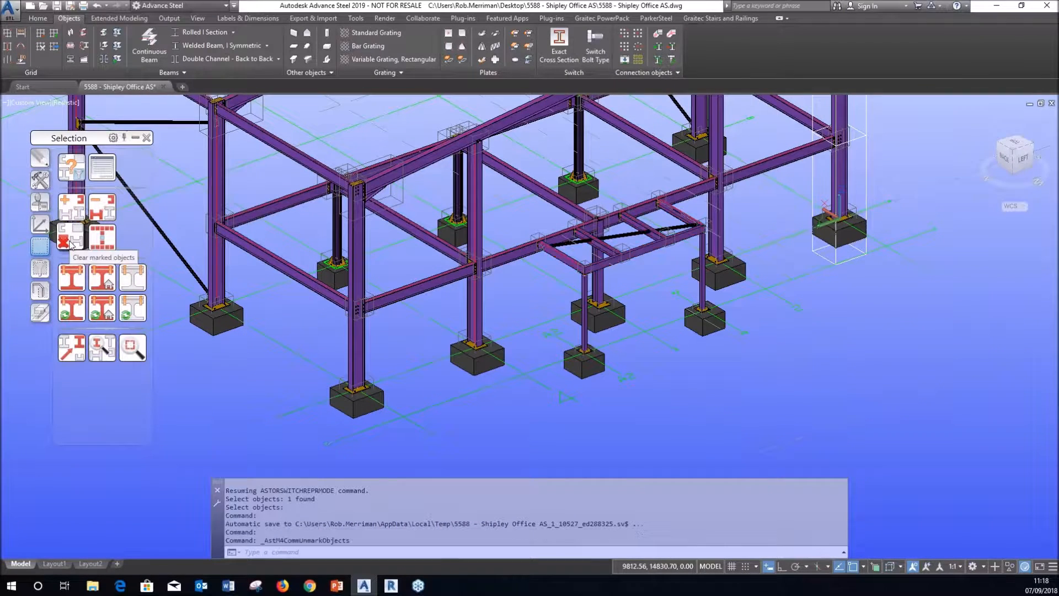
pyautogui.scroll(-5, 468, 427)
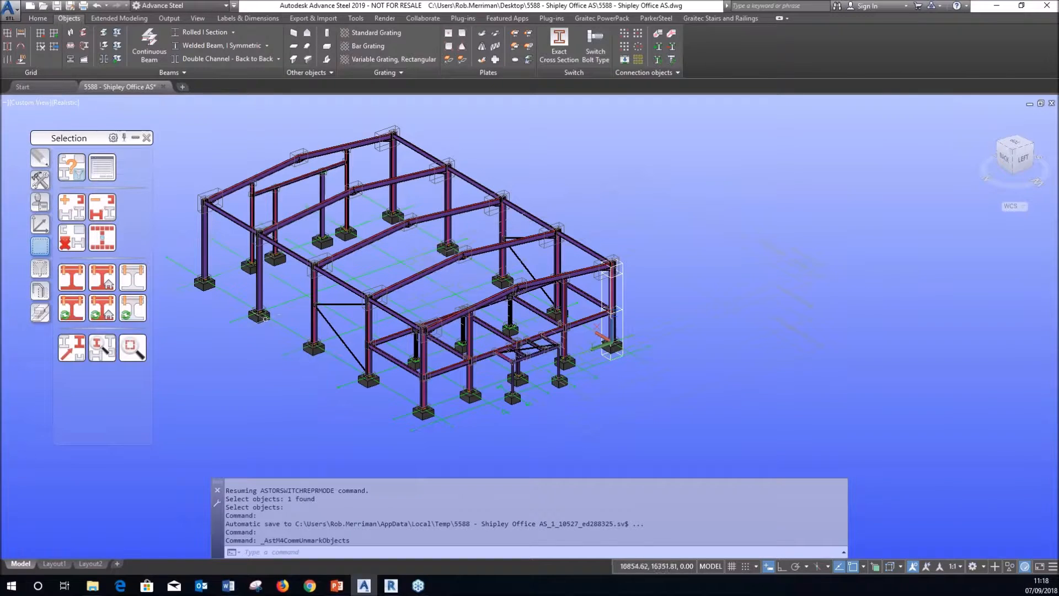
# Step: Show only the objects matched by the project's "Model role = None" query
pyautogui.click(38, 18)
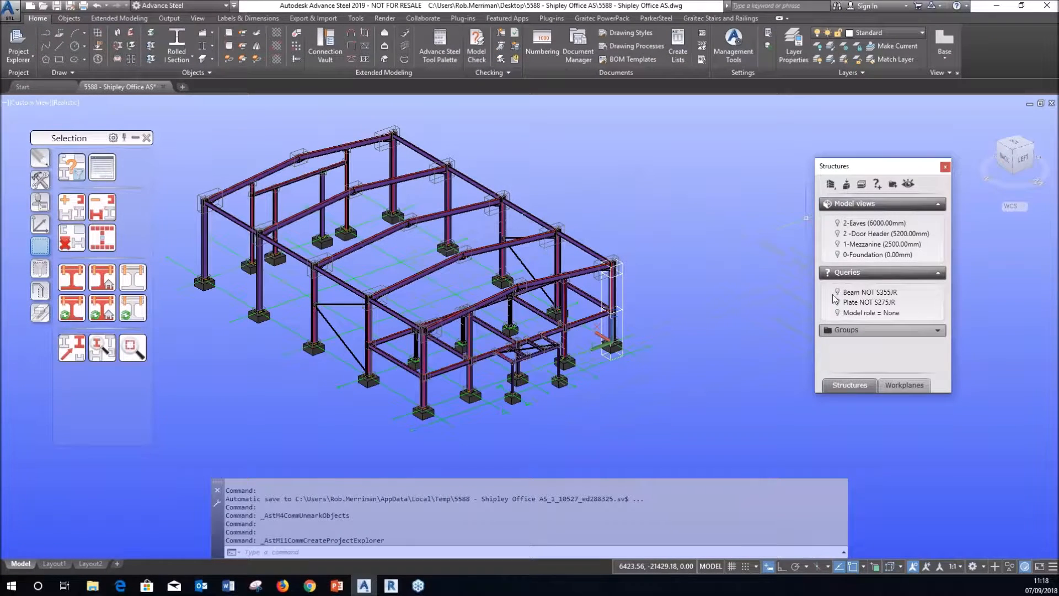
pyautogui.click(838, 313)
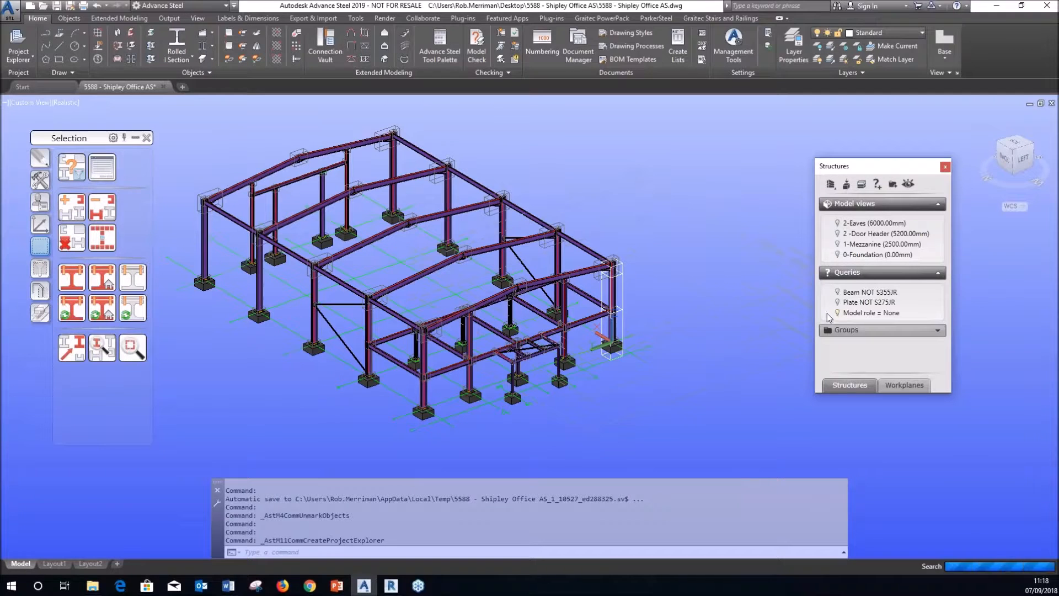
pyautogui.keyDown('shift'); pyautogui.moveTo(607, 355); pyautogui.dragTo(468, 287, button='middle'); pyautogui.keyUp('shift')
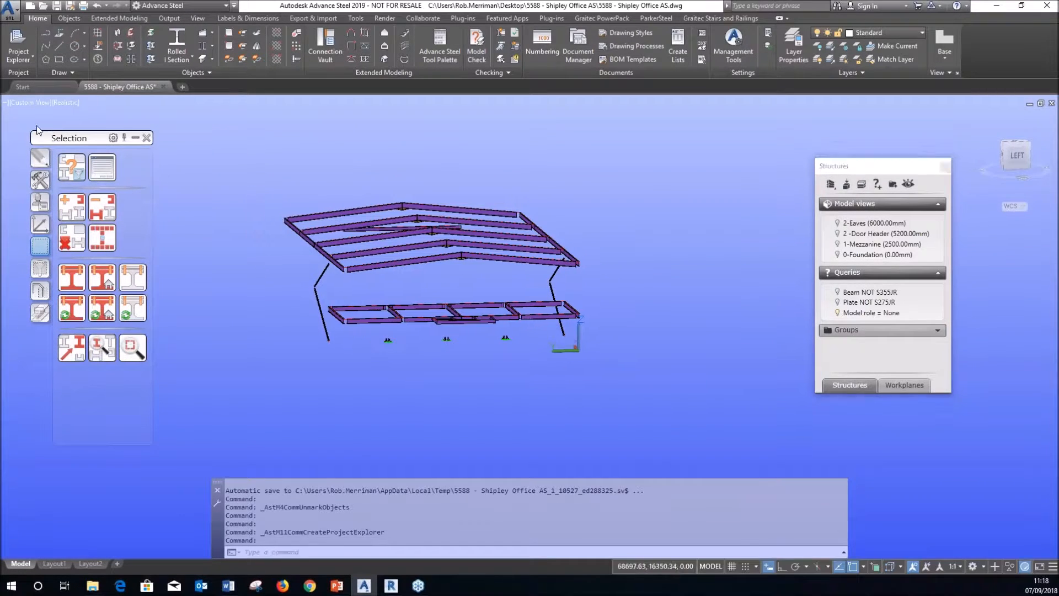
# Step: Switch to 2D Wireframe, rotate the UCS about X and Y, and align the view to it for a frame elevation
pyautogui.click(64, 103)
pyautogui.click(79, 128)
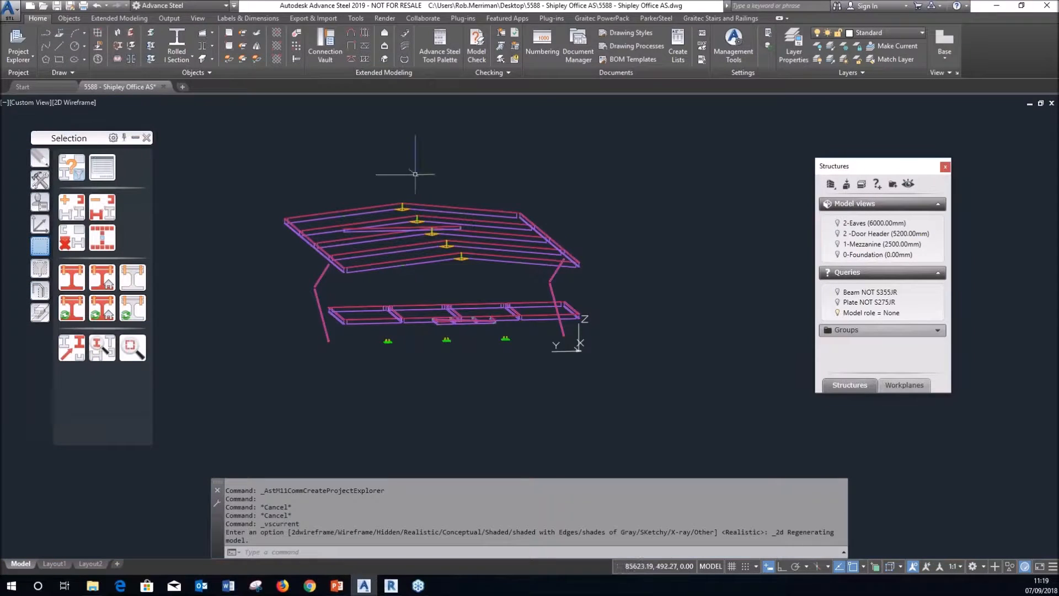
pyautogui.click(40, 224)
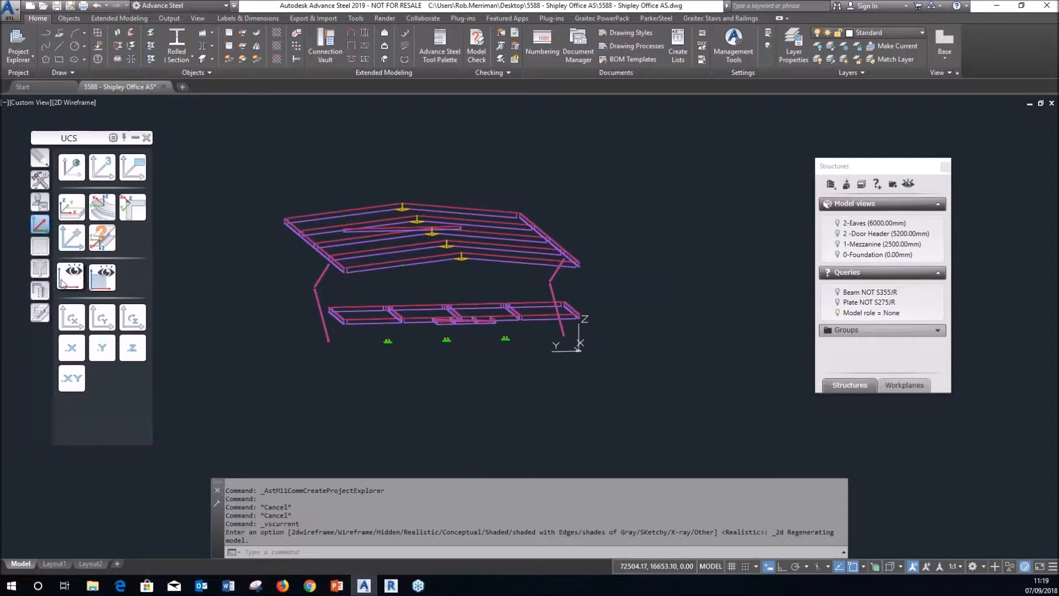
pyautogui.click(70, 318)
pyautogui.click(102, 317)
pyautogui.click(72, 277)
# Step: Assign the rafter model role to all the sloping roof beams on both sides of the ridge
pyautogui.scroll(5, 375, 216)
pyautogui.click(372, 208)
pyautogui.click(319, 213)
pyautogui.scroll(-5, 320, 213)
pyautogui.scroll(5, 510, 210)
pyautogui.click(505, 230)
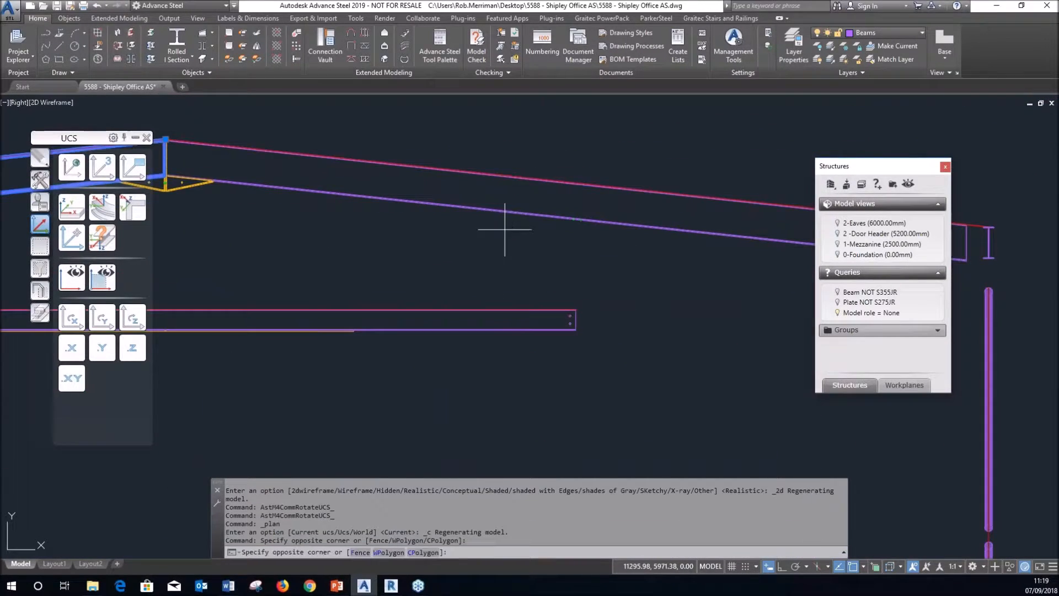
pyautogui.click(492, 200)
pyautogui.scroll(-4, 528, 179)
pyautogui.rightClick(481, 128)
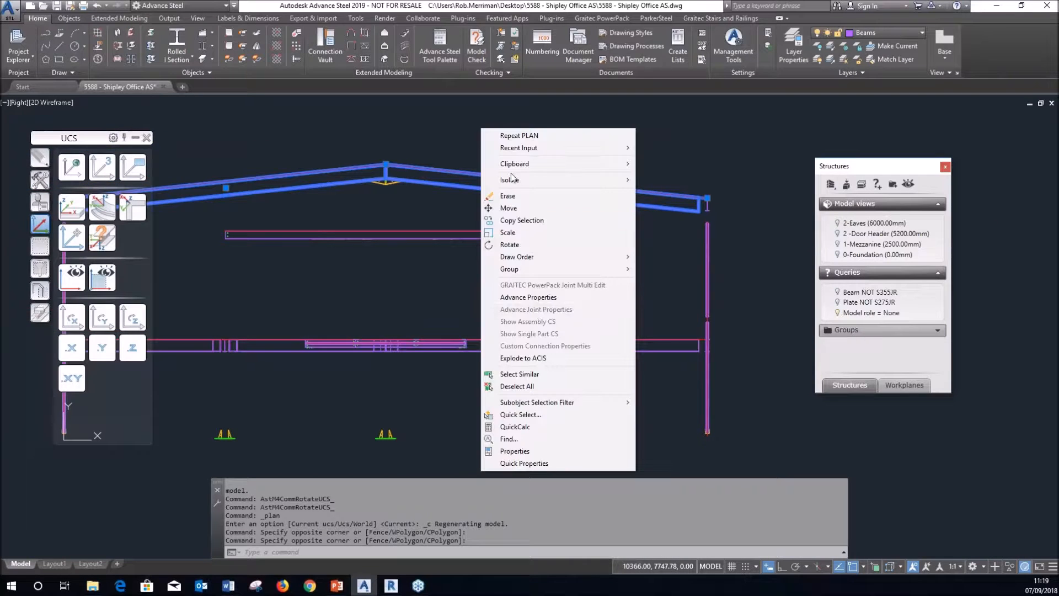
pyautogui.click(538, 298)
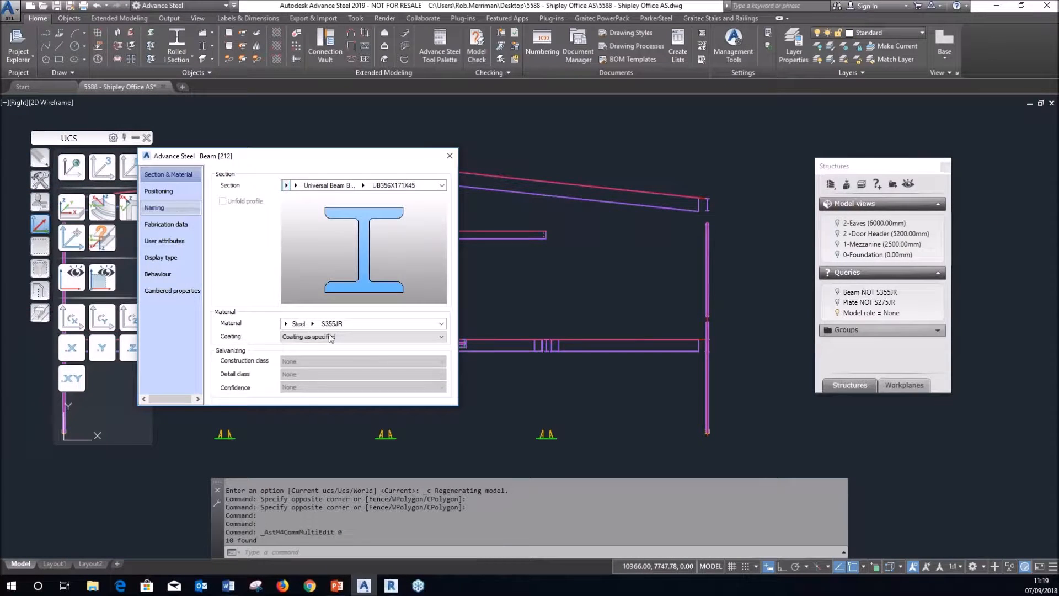
pyautogui.click(345, 316)
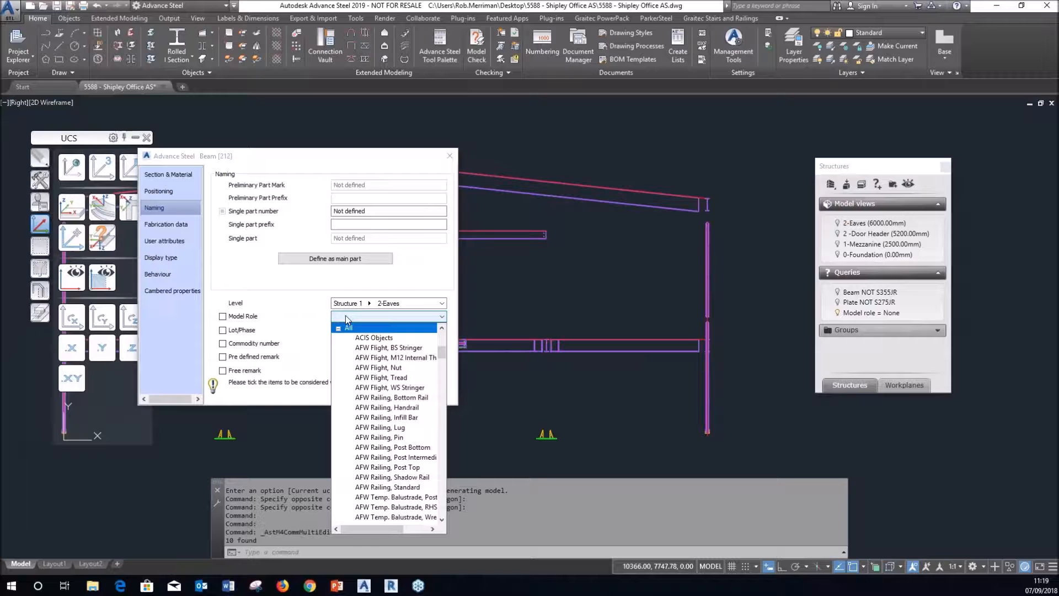
pyautogui.press('r')
pyautogui.press('Return')
pyautogui.press('Escape')
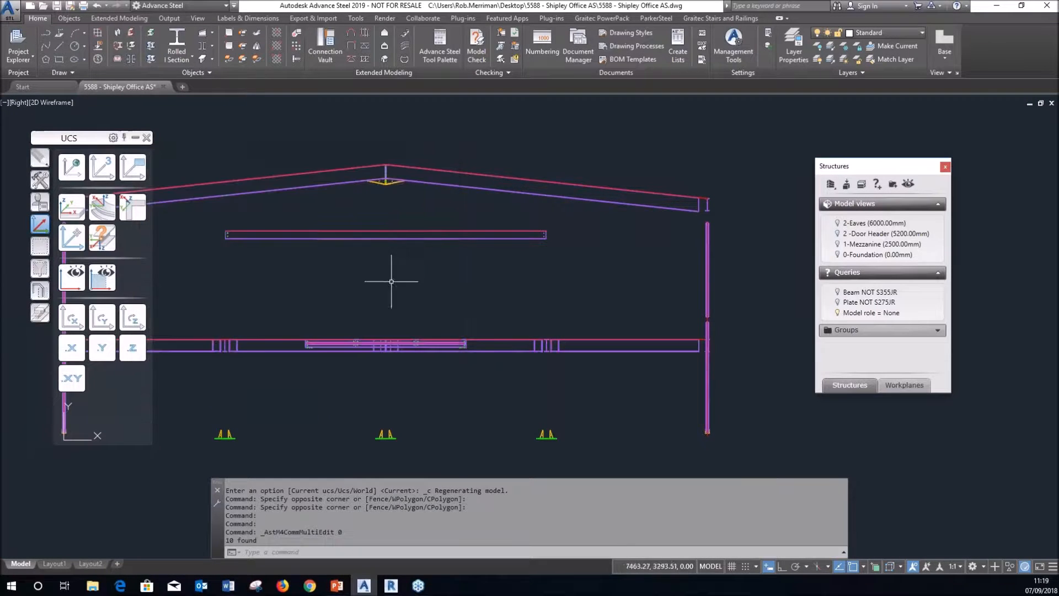
# Step: Set the model role of all the vertical plates at the rafter apex connections to End Plate
pyautogui.scroll(6, 383, 176)
pyautogui.scroll(3, 454, 397)
pyautogui.click(459, 338)
pyautogui.click(424, 290)
pyautogui.rightClick(360, 204)
pyautogui.click(414, 374)
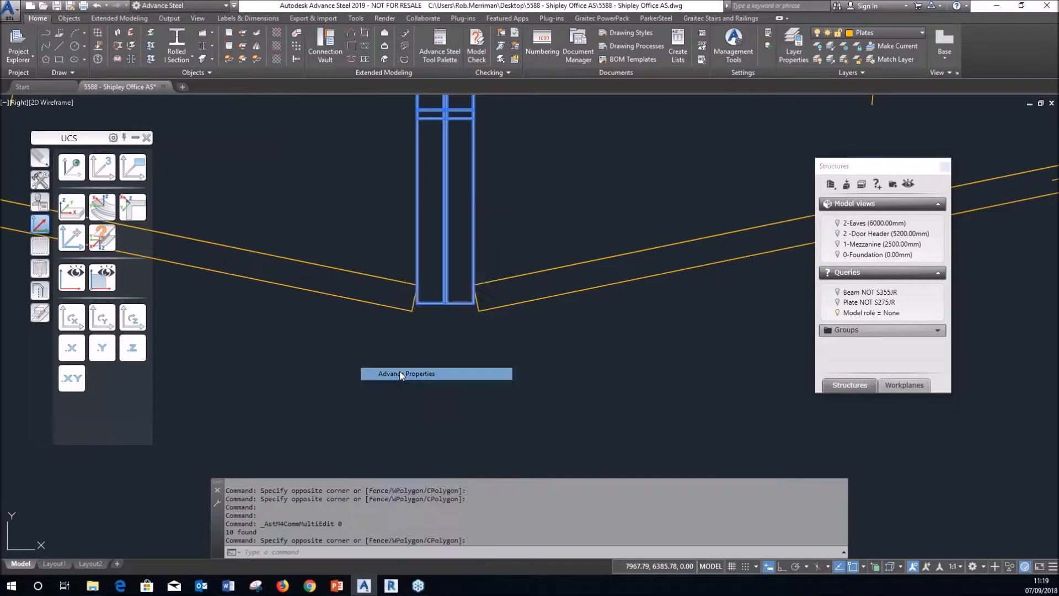
pyautogui.click(157, 207)
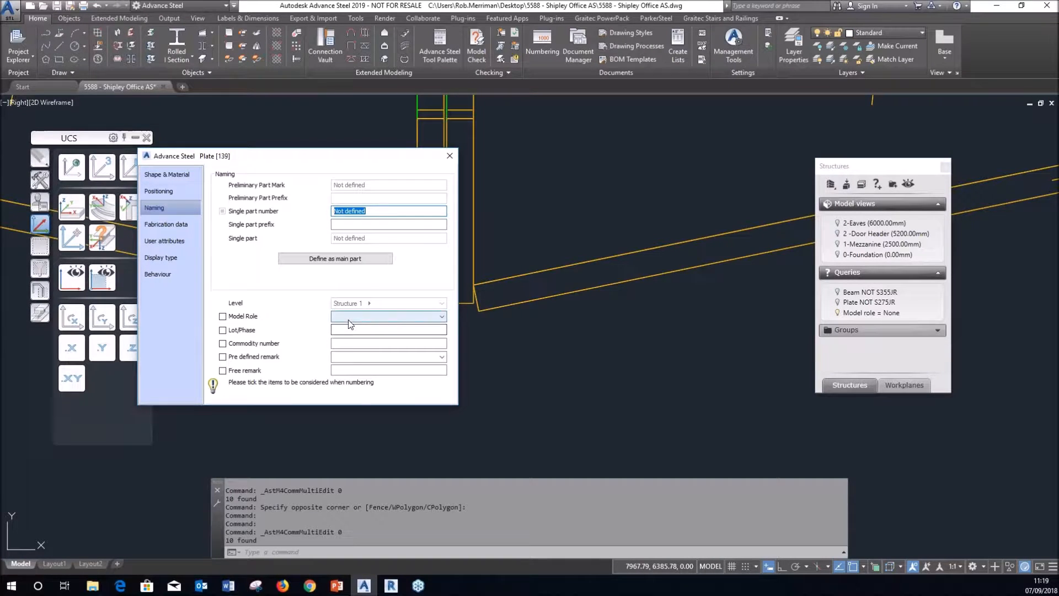
pyautogui.click(348, 320)
pyautogui.click(349, 319)
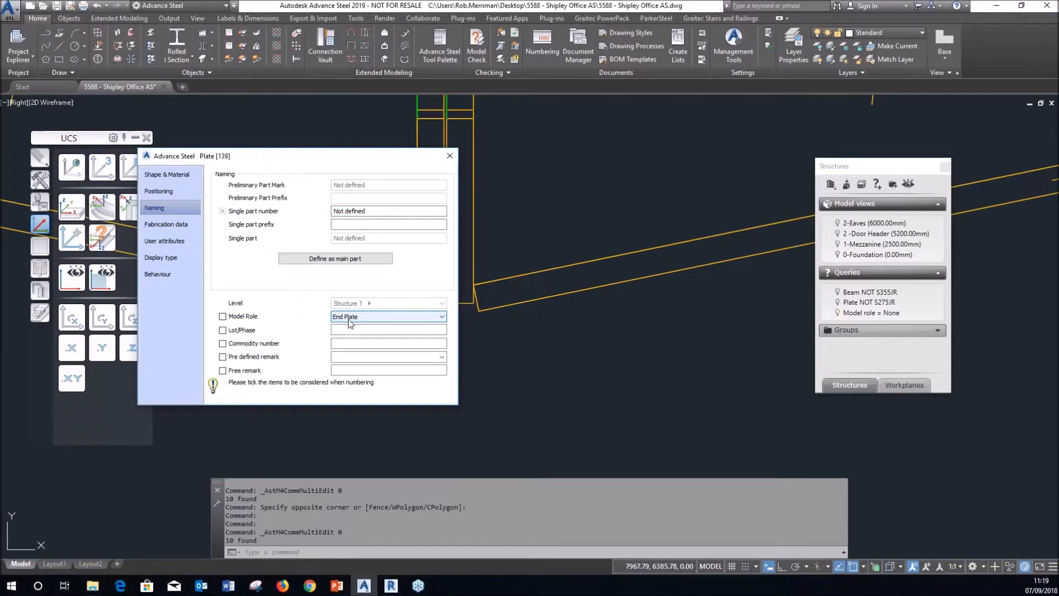
pyautogui.press('Escape')
# Step: Set the model role of the sloping plates on both sides of the apex connections to Haunch Plate
pyautogui.click(560, 322)
pyautogui.click(543, 291)
pyautogui.click(370, 318)
pyautogui.click(352, 288)
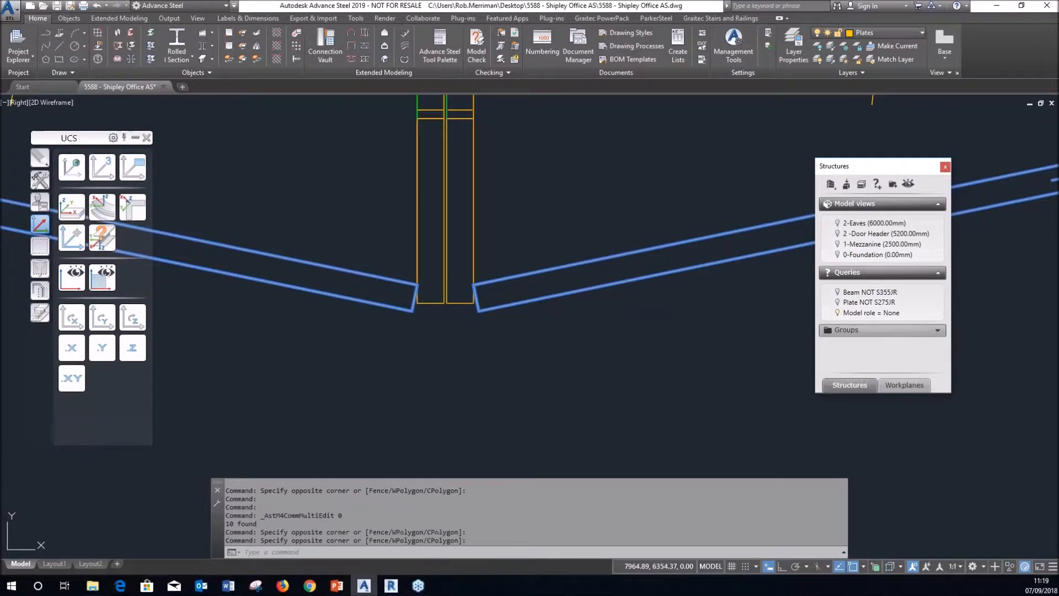
pyautogui.rightClick(351, 288)
pyautogui.click(365, 401)
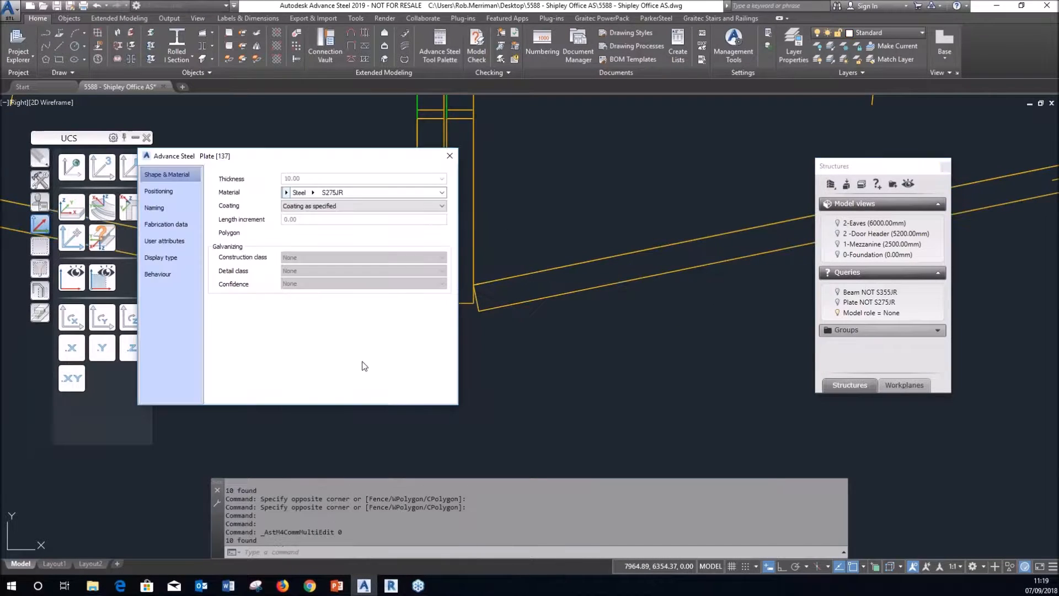
pyautogui.click(153, 207)
pyautogui.click(336, 316)
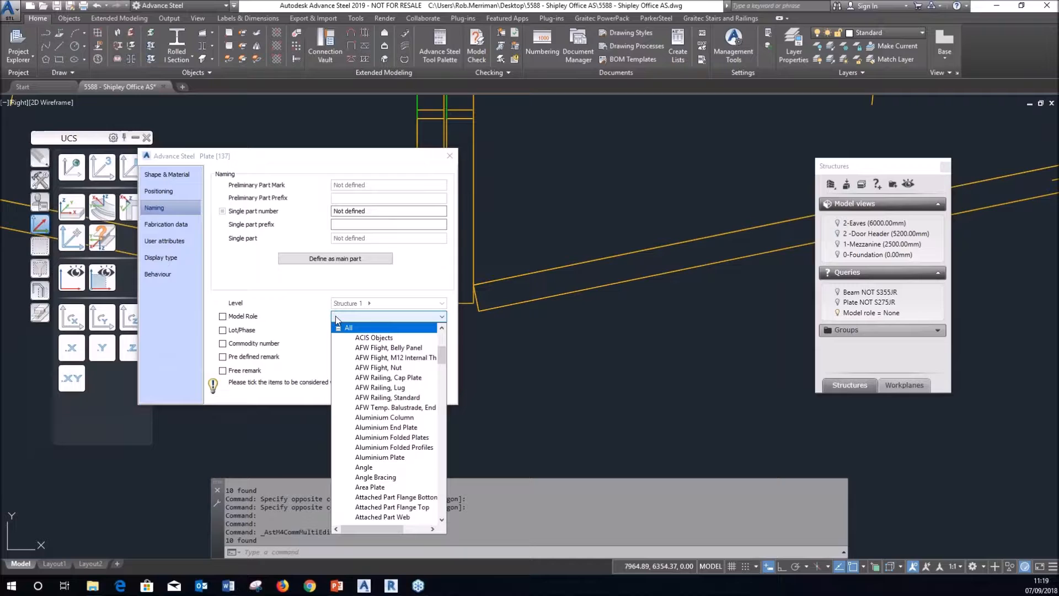
pyautogui.press('h')
pyautogui.press('Return')
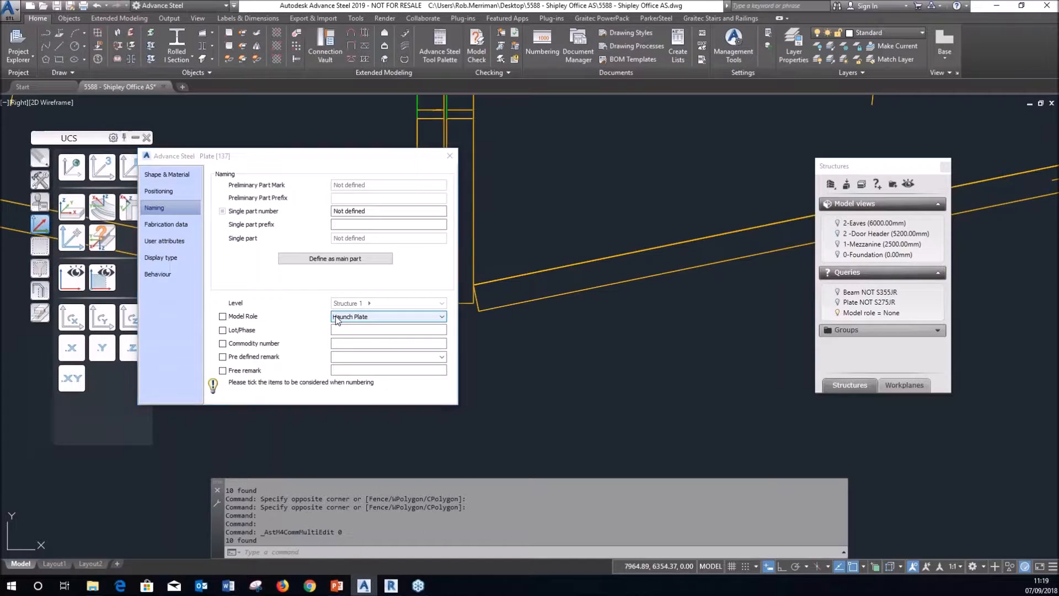
# Step: Change the model role of the selected sloping haunch plates at the apex connections to Haunchflange
pyautogui.click(338, 319)
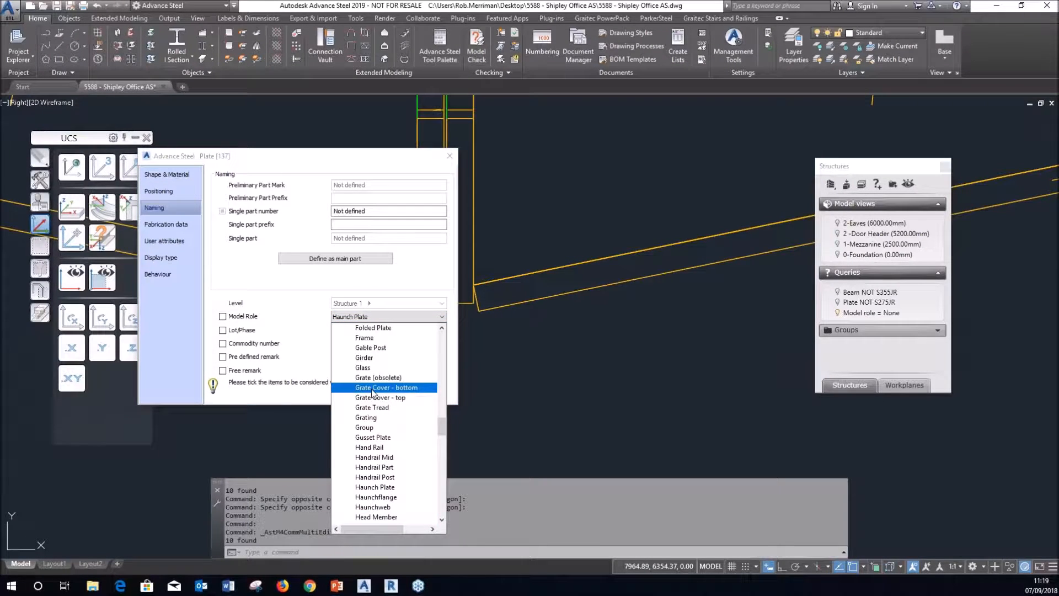
pyautogui.click(402, 499)
pyautogui.press('Escape')
pyautogui.scroll(-5, 418, 378)
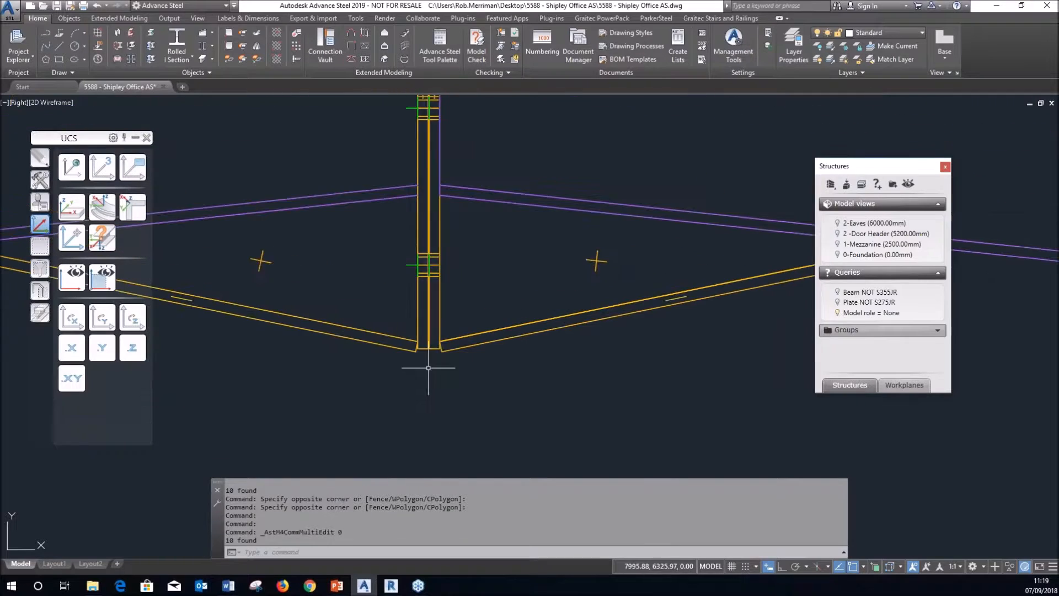
# Step: Set the model role of the tapered web plates on both sides of the apex connections to Haunchweb
pyautogui.click(590, 255)
pyautogui.click(254, 249)
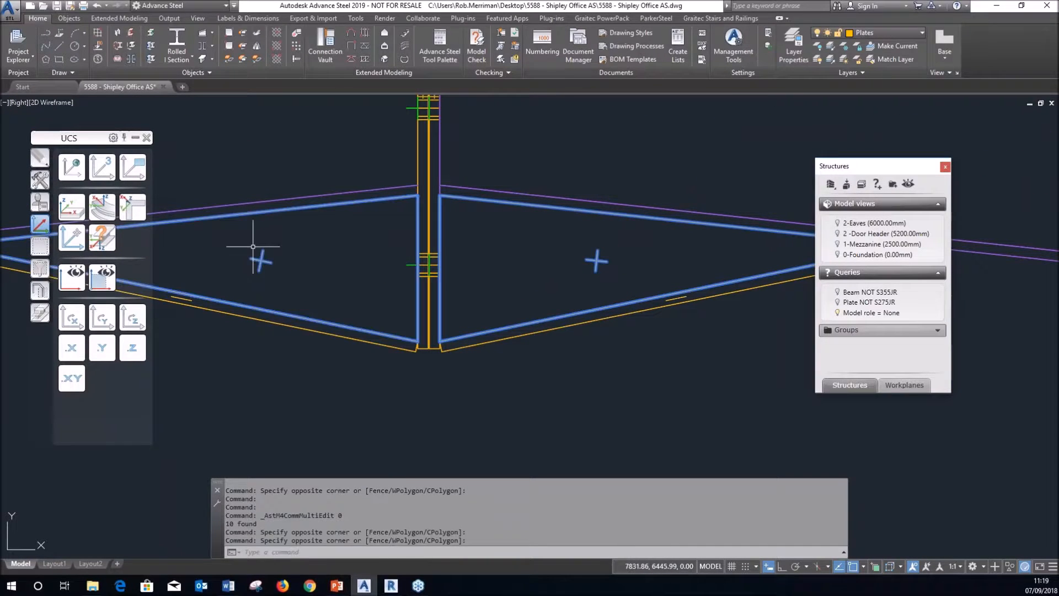
pyautogui.rightClick(253, 246)
pyautogui.click(326, 409)
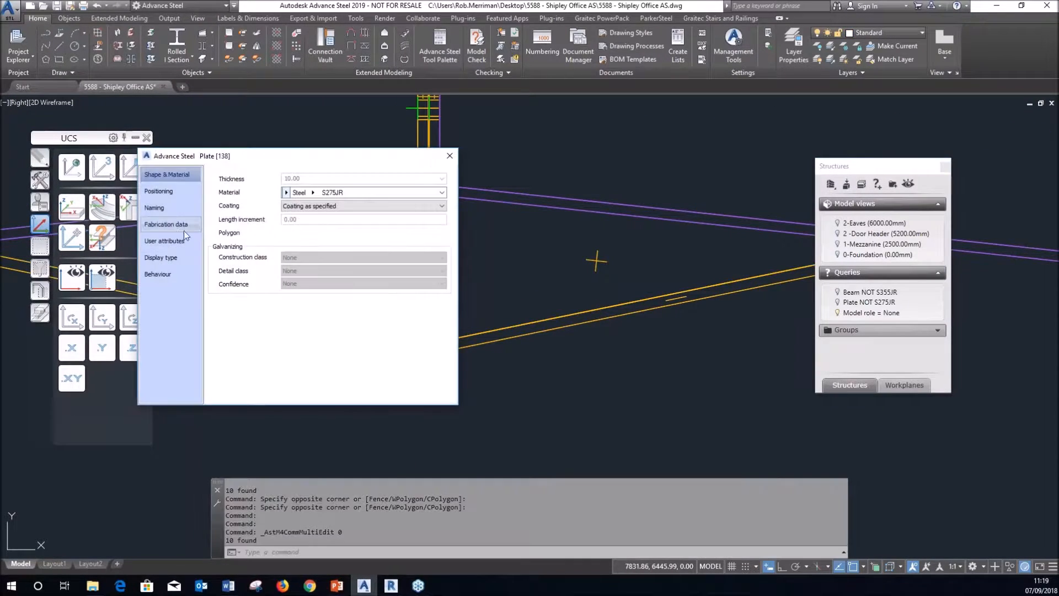
pyautogui.click(165, 212)
pyautogui.click(353, 316)
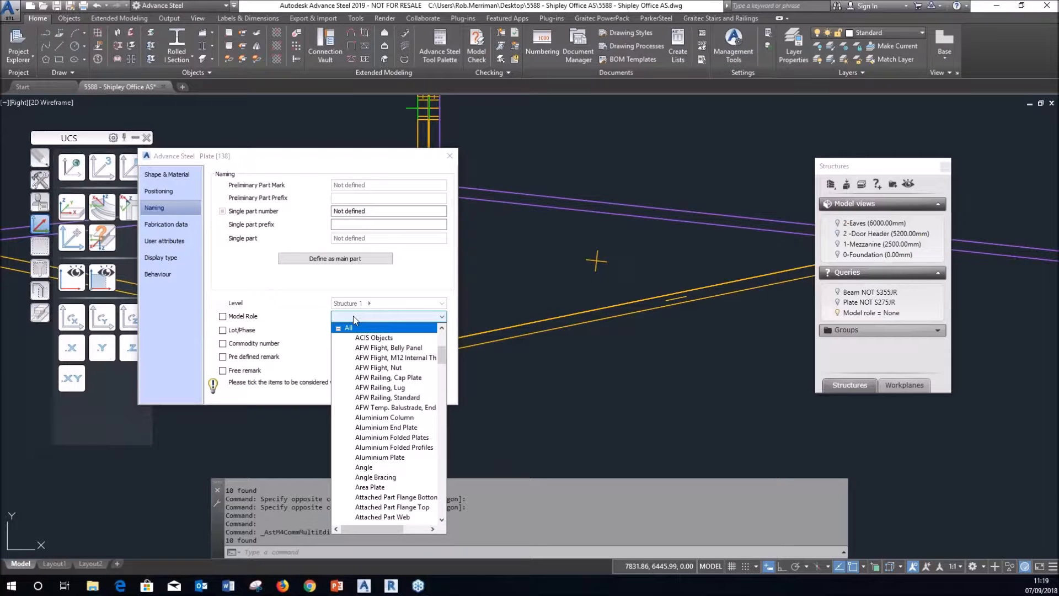
pyautogui.write('hau')
pyautogui.click(353, 315)
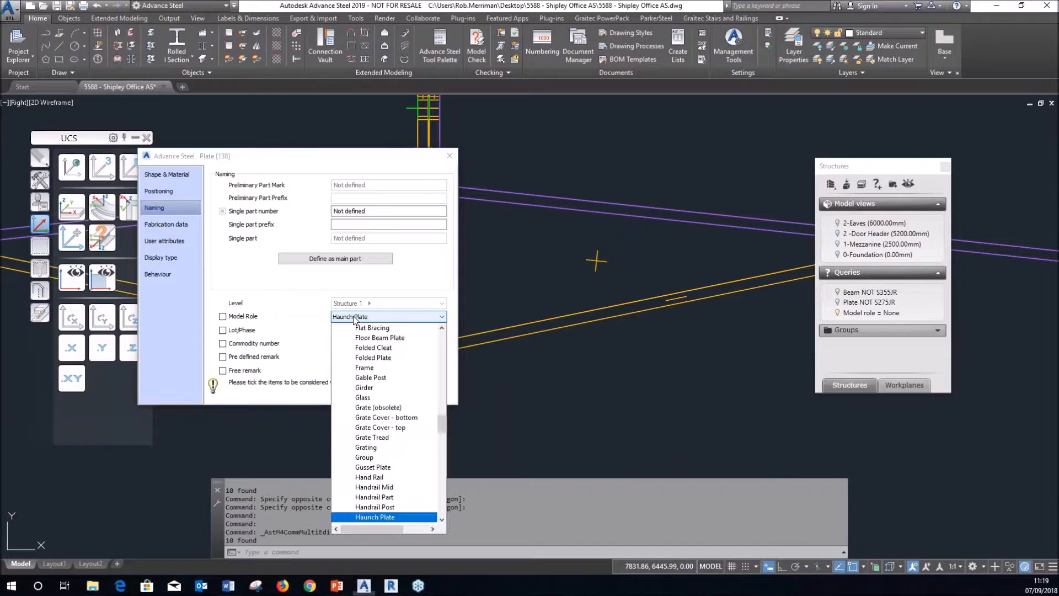
pyautogui.scroll(-1, 369, 364)
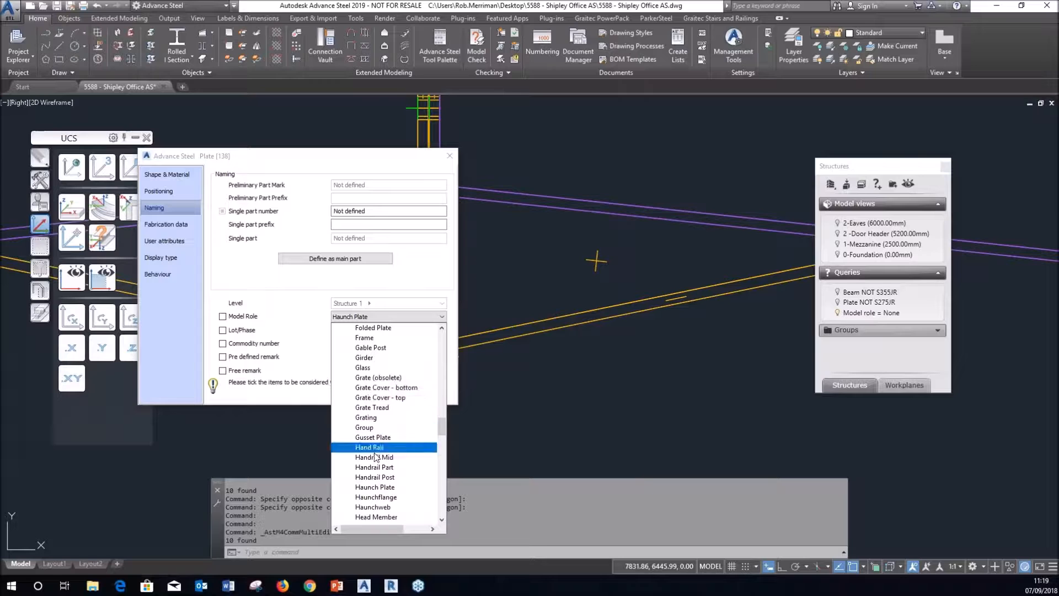
pyautogui.click(377, 508)
pyautogui.click(449, 156)
# Step: Select the horizontal beams at door header and mezzanine level and assign their model role, editing only the beam properties
pyautogui.scroll(-7, 434, 177)
pyautogui.scroll(-6, 501, 232)
pyautogui.scroll(4, 426, 275)
pyautogui.click(426, 275)
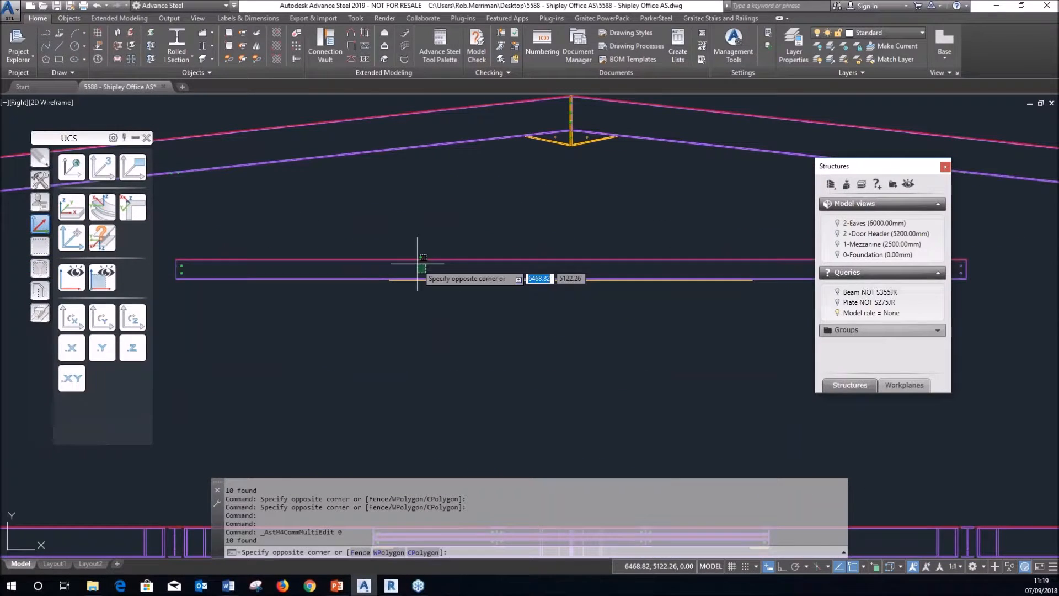
pyautogui.click(416, 237)
pyautogui.rightClick(407, 216)
pyautogui.click(404, 311)
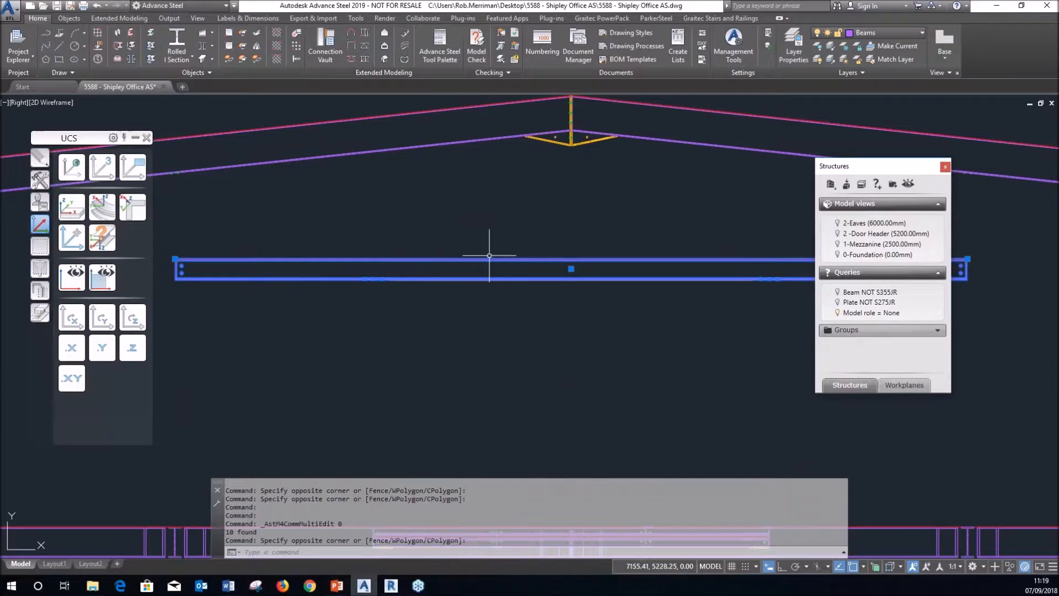
pyautogui.scroll(-8, 491, 251)
pyautogui.scroll(6, 452, 277)
pyautogui.scroll(6, 260, 293)
pyautogui.scroll(-6, 277, 279)
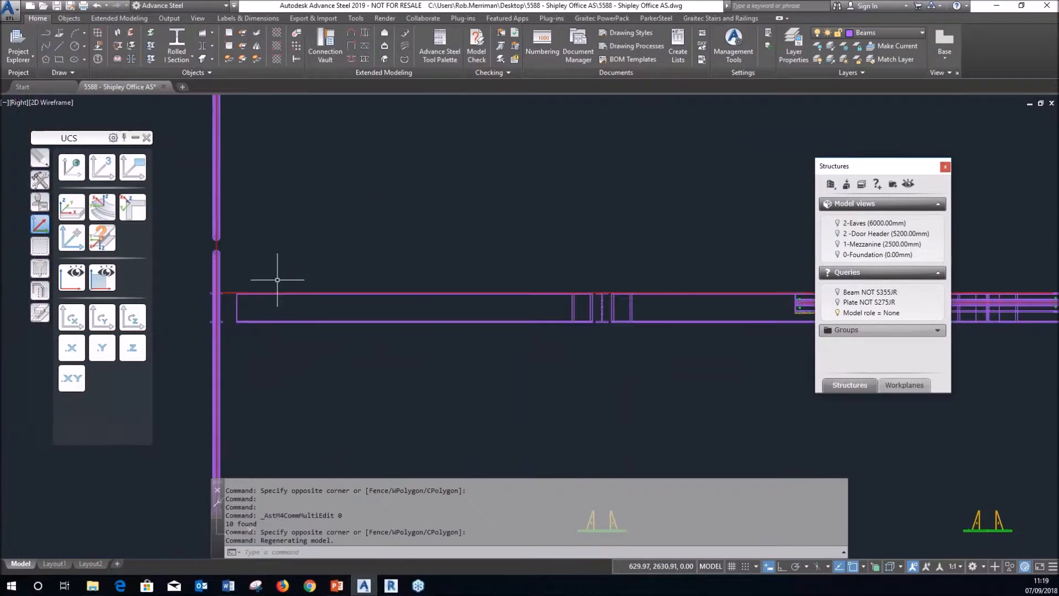
pyautogui.scroll(-5, 187, 276)
pyautogui.click(193, 283)
pyautogui.click(609, 313)
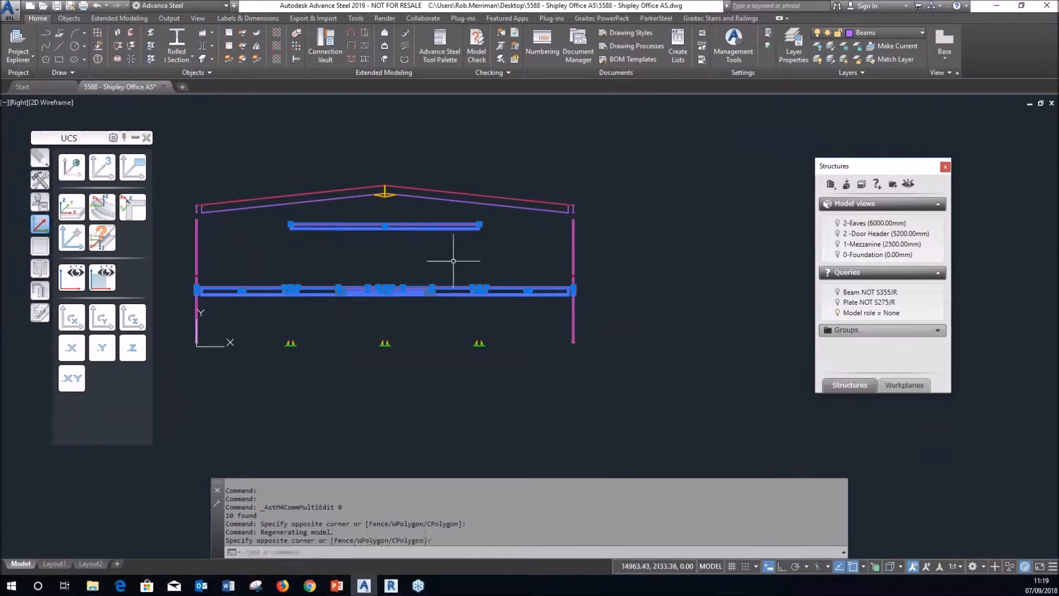
pyautogui.rightClick(421, 220)
pyautogui.moveTo(471, 448)
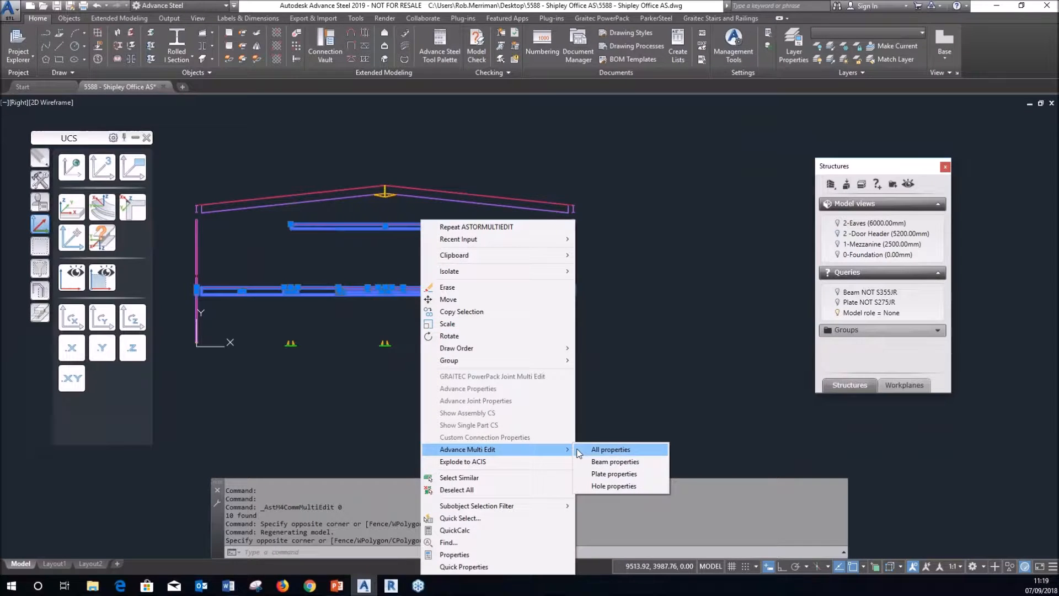
pyautogui.click(590, 462)
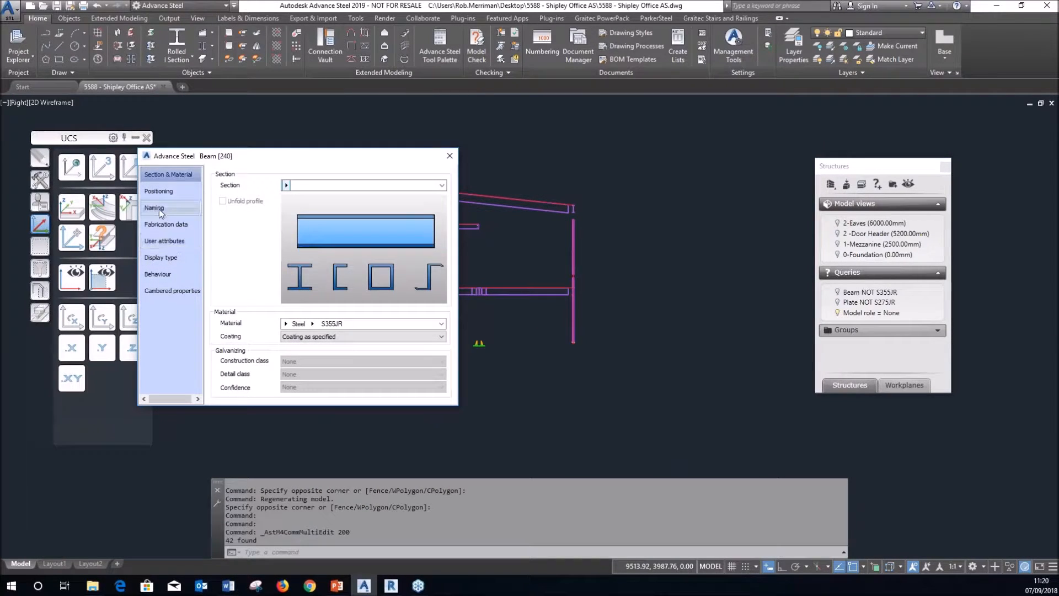
pyautogui.click(159, 210)
pyautogui.click(342, 315)
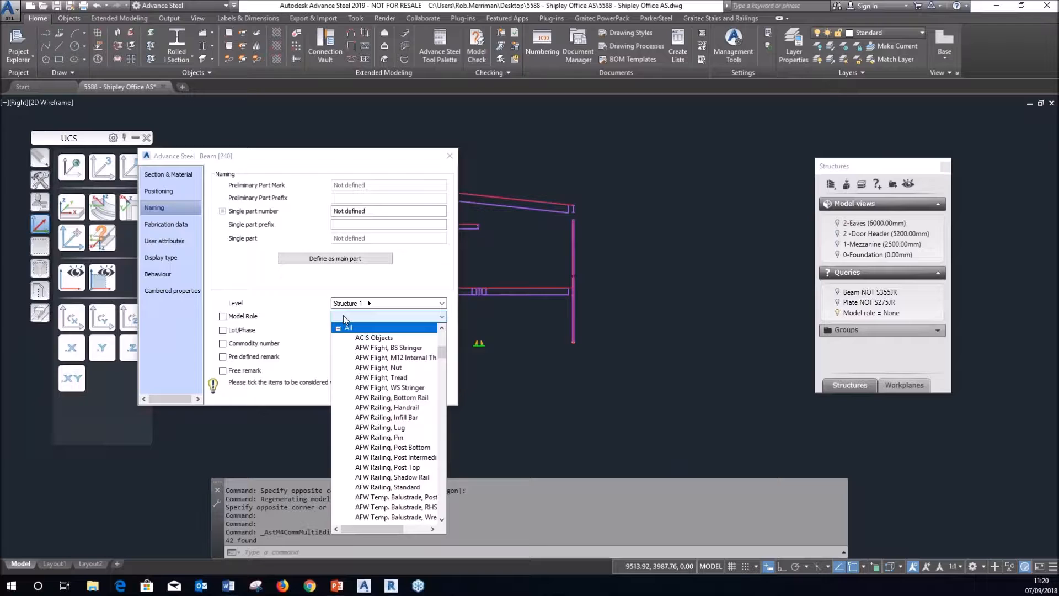
pyautogui.press('Escape')
pyautogui.press('Escape')
# Step: Set the model role of the eaves beams on both sides of the frame to Tie Beam
pyautogui.scroll(2, 177, 203)
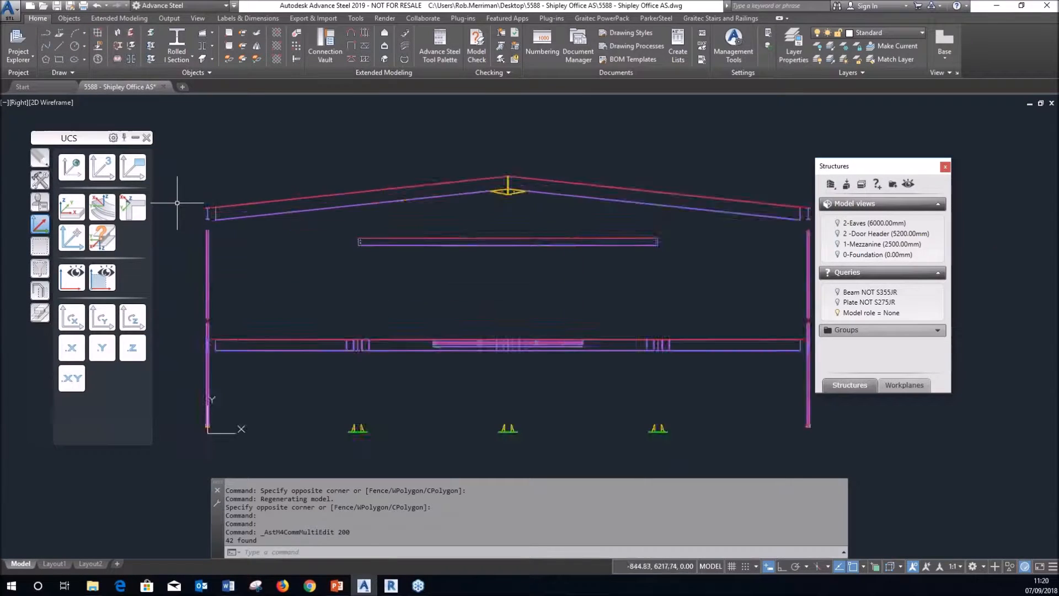
pyautogui.scroll(5, 177, 203)
pyautogui.click(379, 270)
pyautogui.click(342, 260)
pyautogui.scroll(-7, 242, 277)
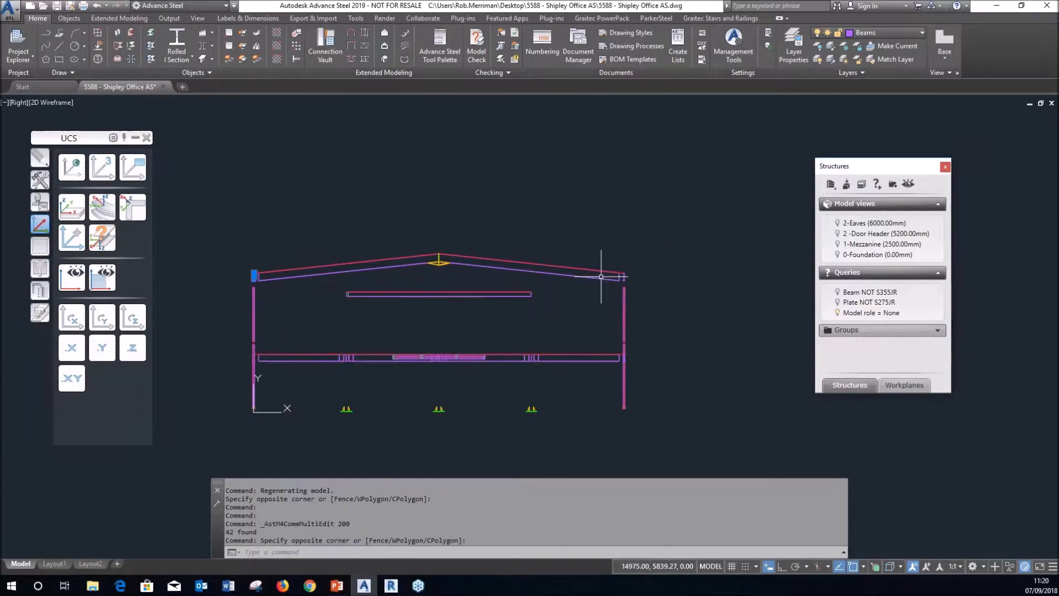
pyautogui.scroll(6, 621, 275)
pyautogui.click(662, 293)
pyautogui.click(637, 286)
pyautogui.rightClick(637, 286)
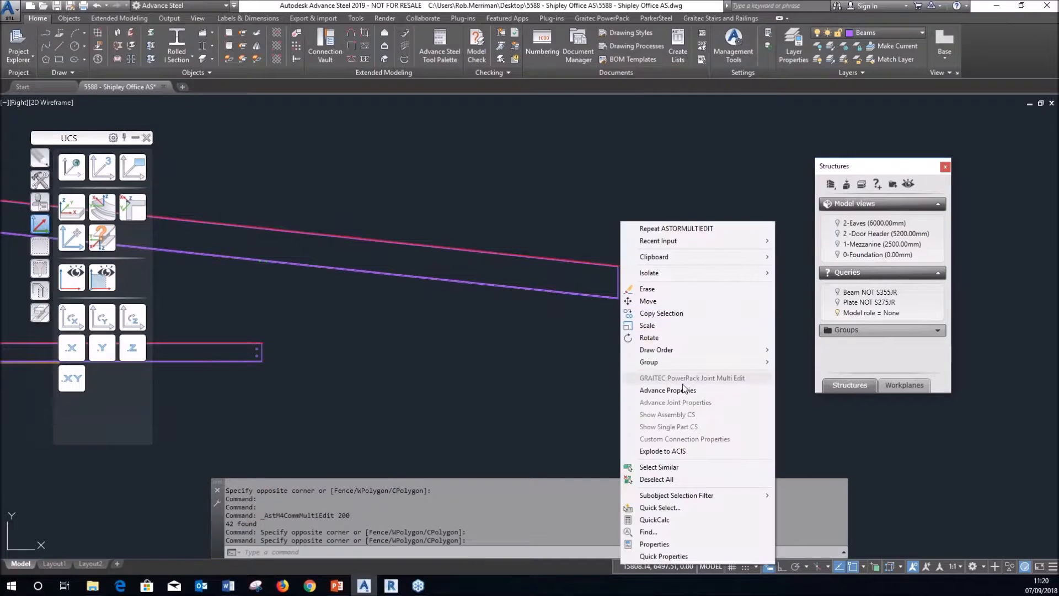
pyautogui.click(680, 391)
pyautogui.click(155, 208)
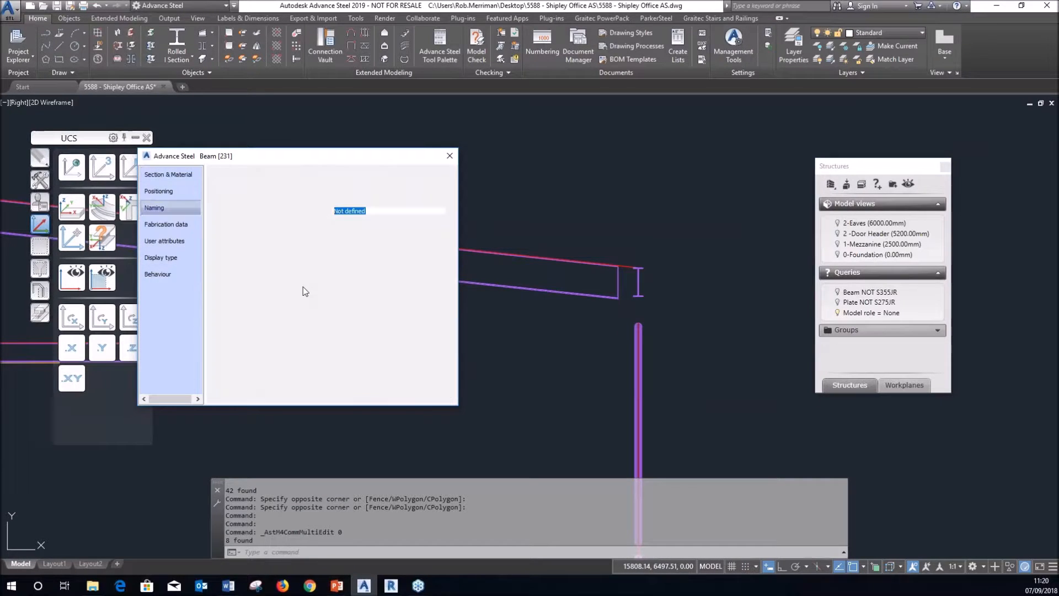
pyautogui.click(350, 317)
pyautogui.press('Escape')
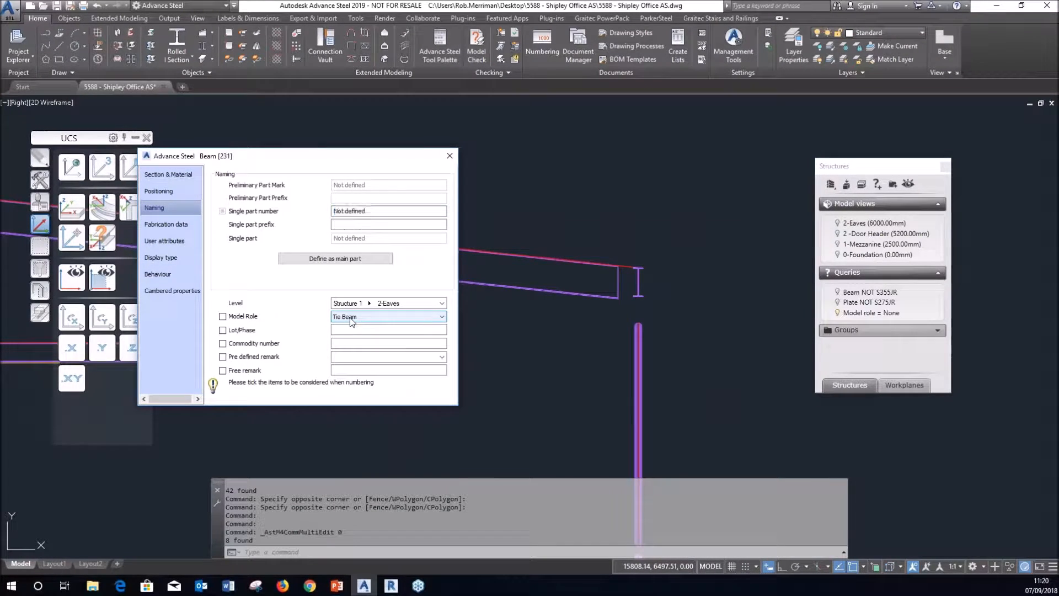
pyautogui.press('Escape')
# Step: Refresh the Model role = None query to isolate the remaining parts in a 3D view
pyautogui.click(839, 312)
pyautogui.scroll(-10, 599, 250)
pyautogui.keyDown('shift'); pyautogui.moveTo(610, 257); pyautogui.dragTo(544, 328, button='middle'); pyautogui.keyUp('shift')
pyautogui.click(838, 313)
pyautogui.scroll(5, 505, 269)
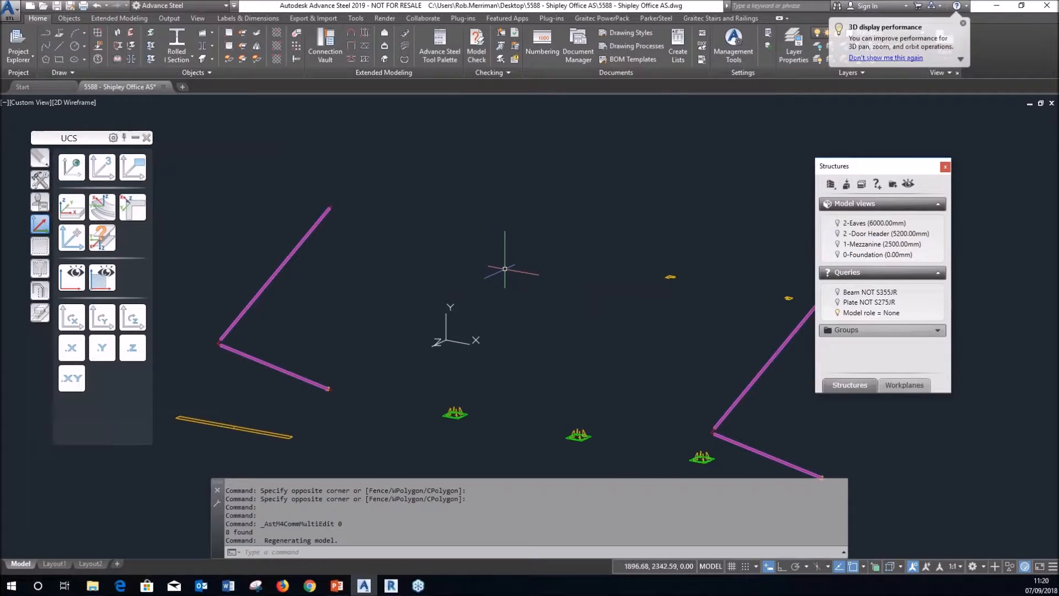
pyautogui.scroll(-2, 505, 269)
# Step: Set the model role of the single long plate beside the bracing to Flange Plate
pyautogui.doubleClick(331, 360)
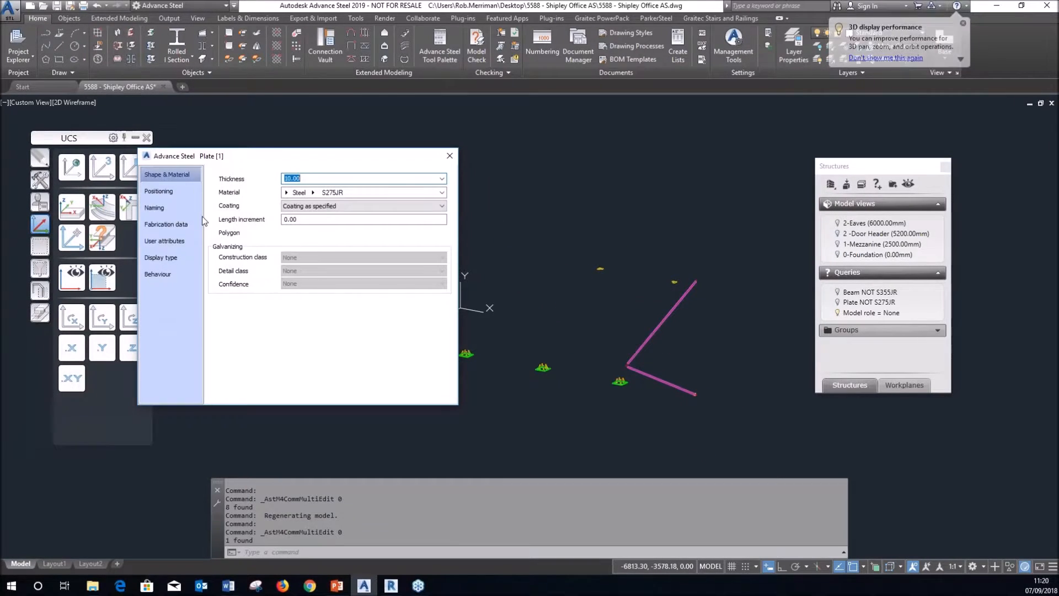
pyautogui.click(181, 208)
pyautogui.click(338, 315)
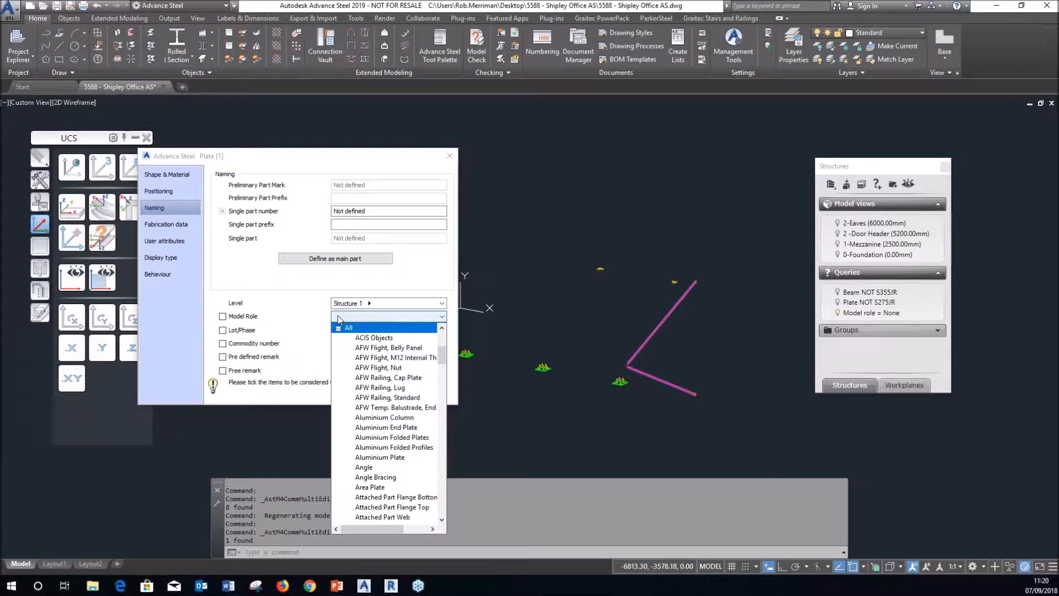
pyautogui.write('fl')
pyautogui.press('Return')
pyautogui.click(338, 317)
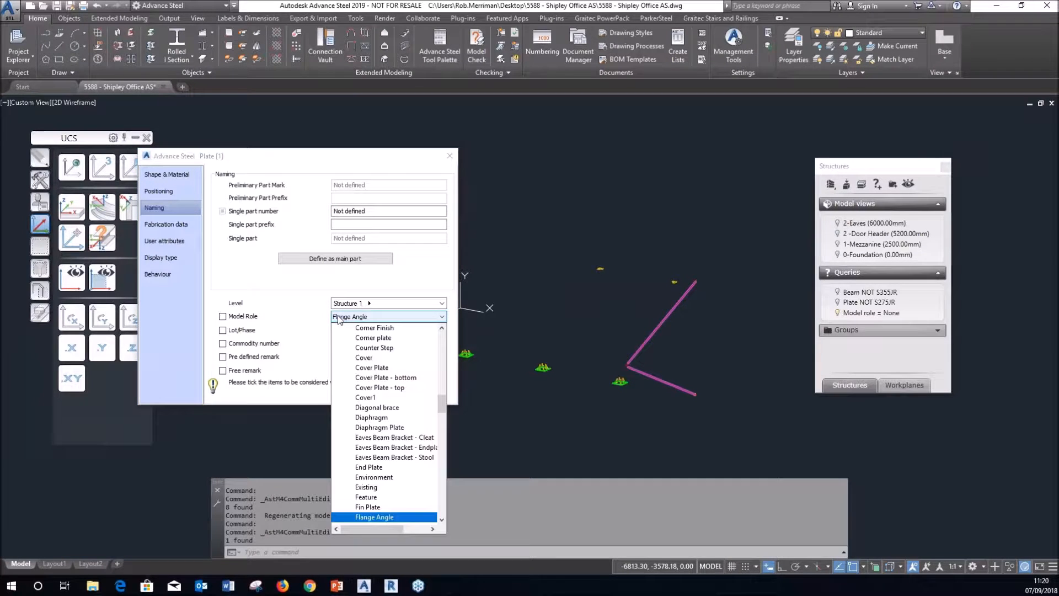
pyautogui.scroll(-1, 366, 398)
pyautogui.click(372, 496)
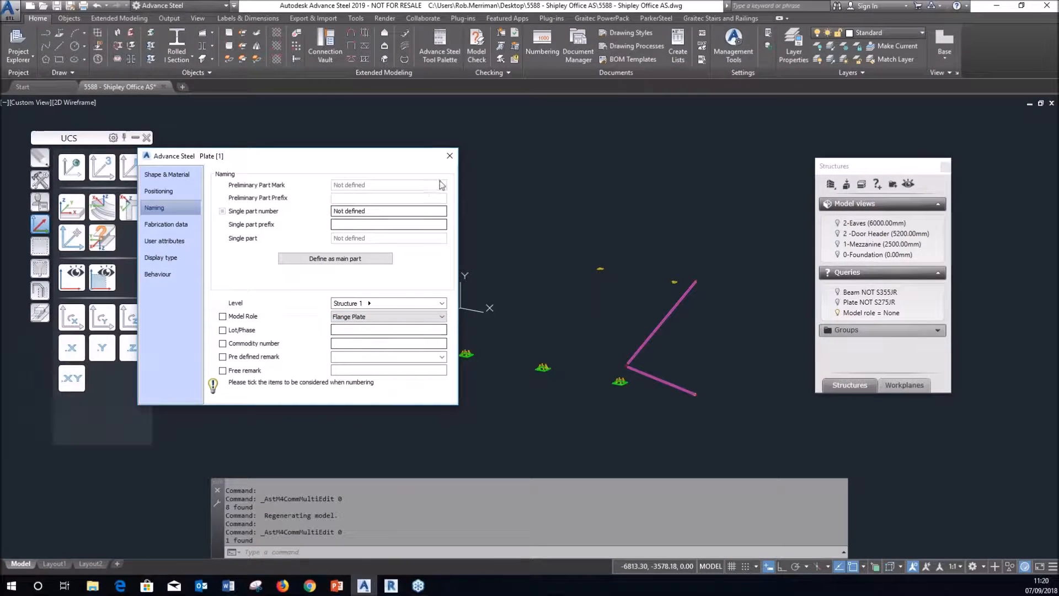
pyautogui.click(449, 156)
# Step: Set the model role of the diagonal brace members at both ends of the building to Vertical Bracing
pyautogui.click(355, 347)
pyautogui.click(347, 270)
pyautogui.rightClick(345, 269)
pyautogui.click(386, 396)
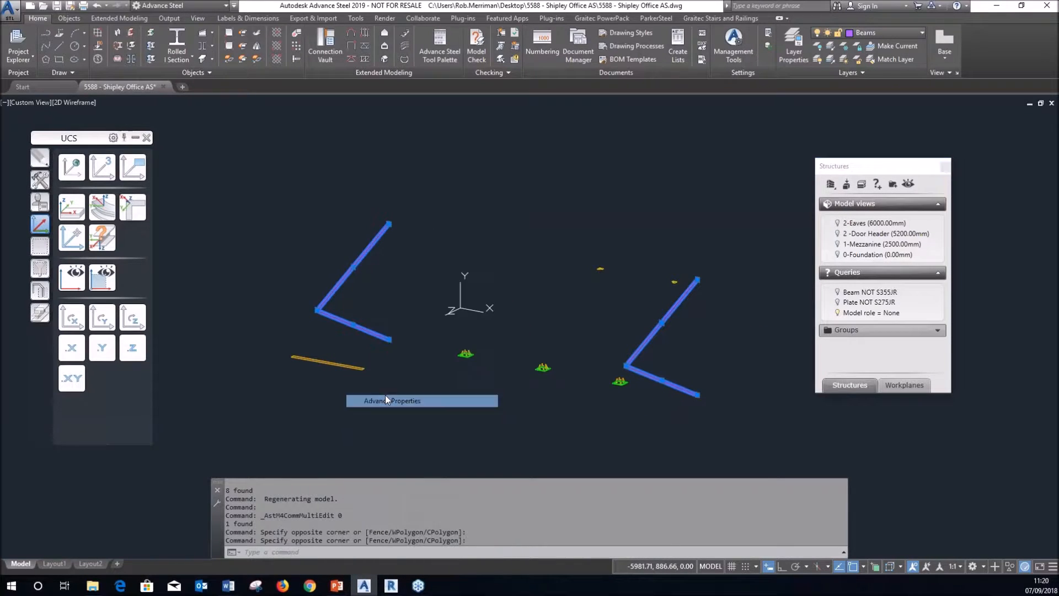
pyautogui.click(160, 207)
pyautogui.click(359, 316)
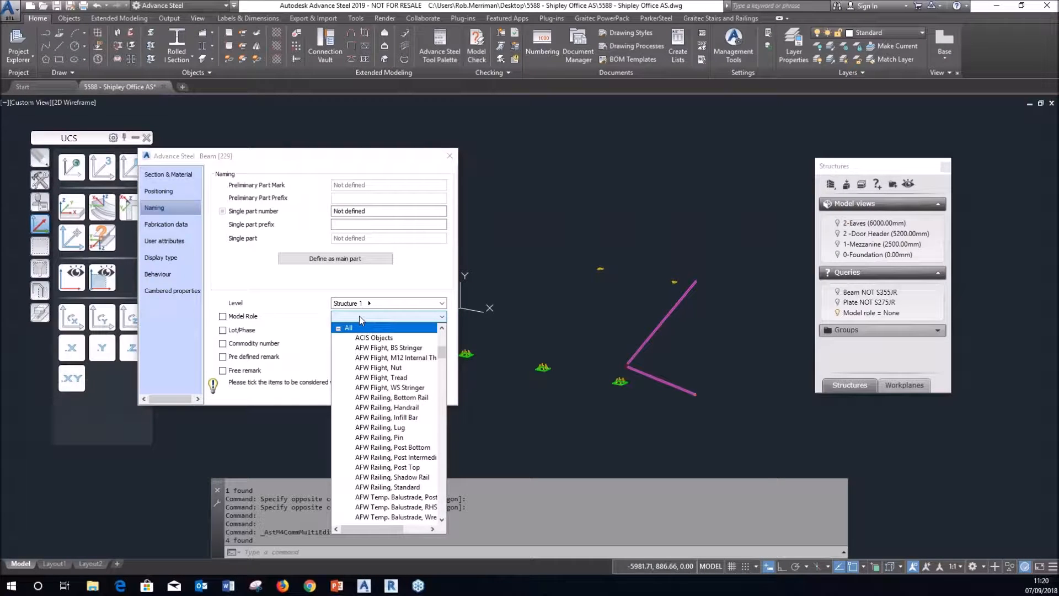
pyautogui.press('Escape')
pyautogui.press('Escape')
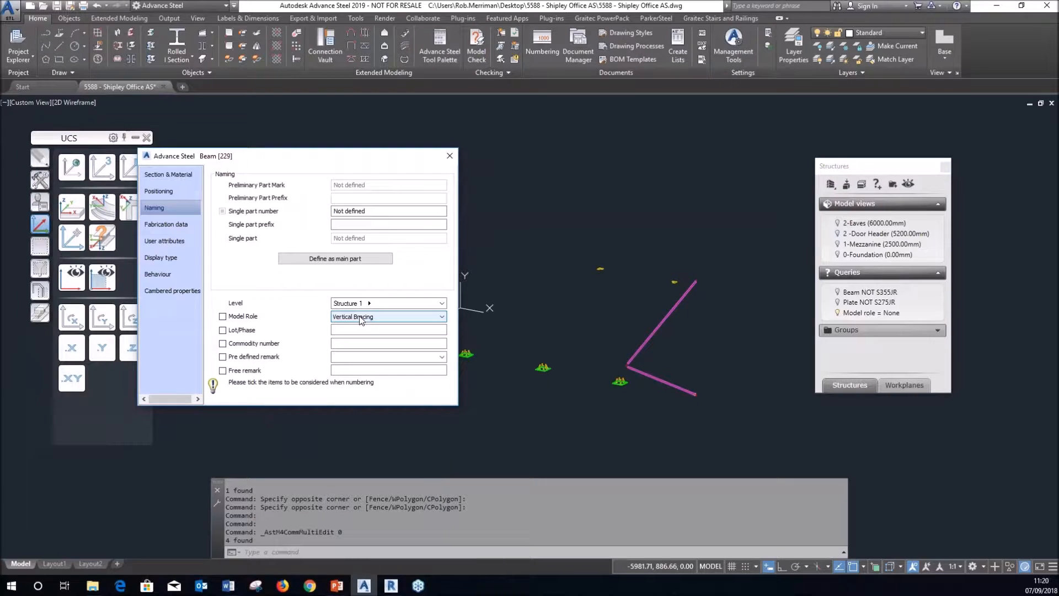
# Step: Refresh the Model role = None query and set the small plates at the brace ends to the Cover Plate role
pyautogui.click(838, 313)
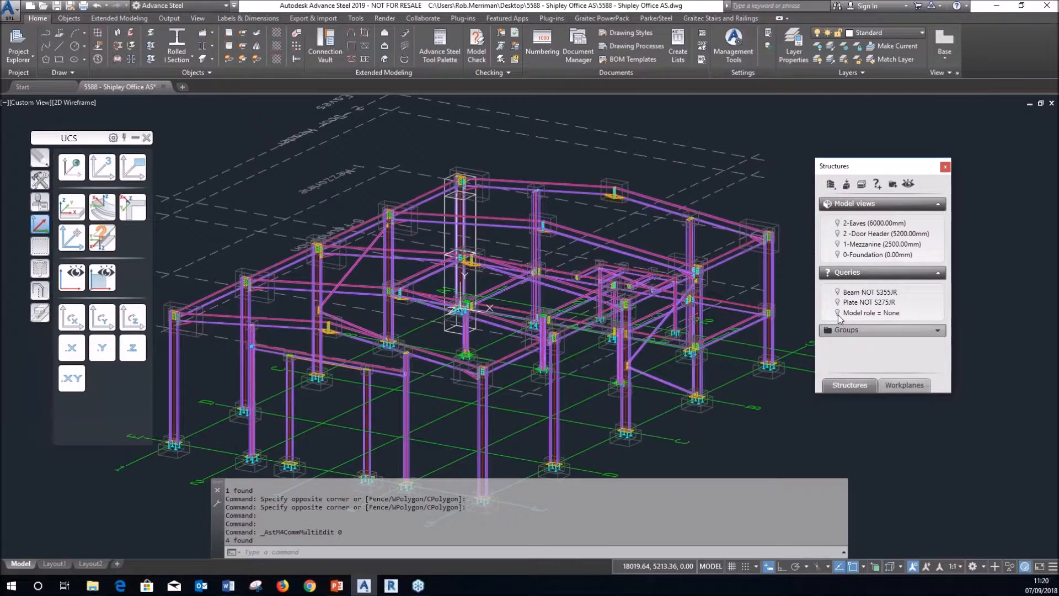
pyautogui.click(722, 404)
pyautogui.click(686, 369)
pyautogui.click(407, 349)
pyautogui.click(380, 325)
pyautogui.rightClick(435, 308)
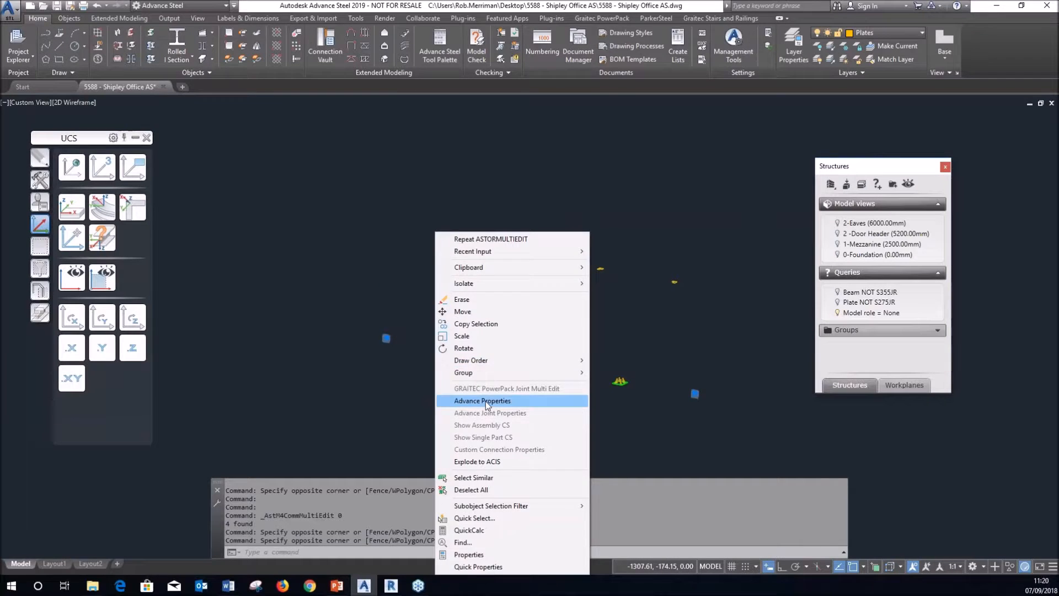
pyautogui.click(483, 401)
pyautogui.click(169, 209)
pyautogui.click(349, 316)
pyautogui.click(349, 321)
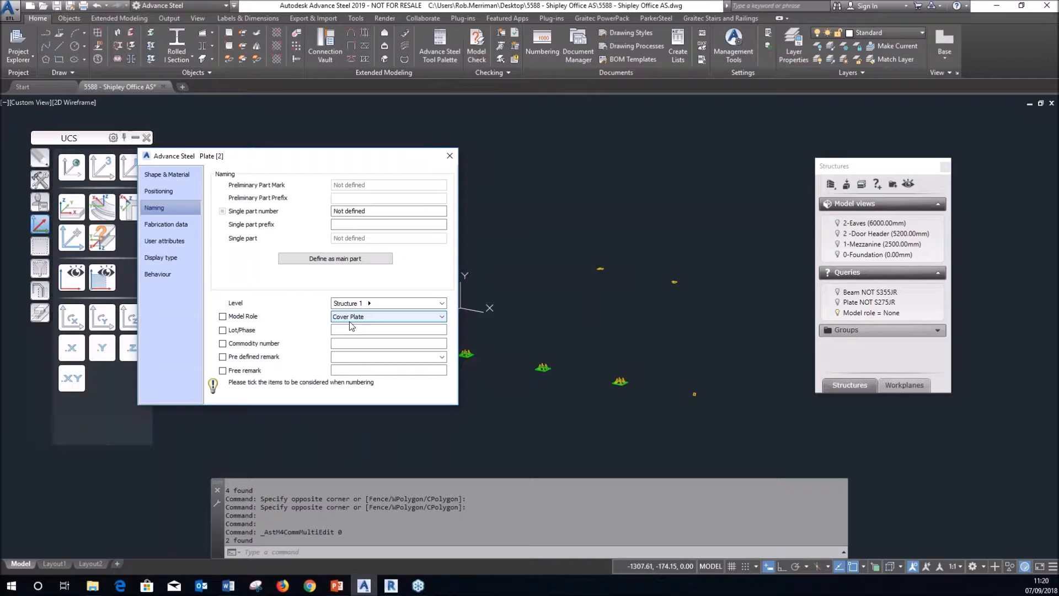
pyautogui.press('Escape')
# Step: Set the model role of the plates at the two elevated connections to End Plate, editing only the plate properties
pyautogui.click(686, 304)
pyautogui.click(555, 232)
pyautogui.rightClick(556, 231)
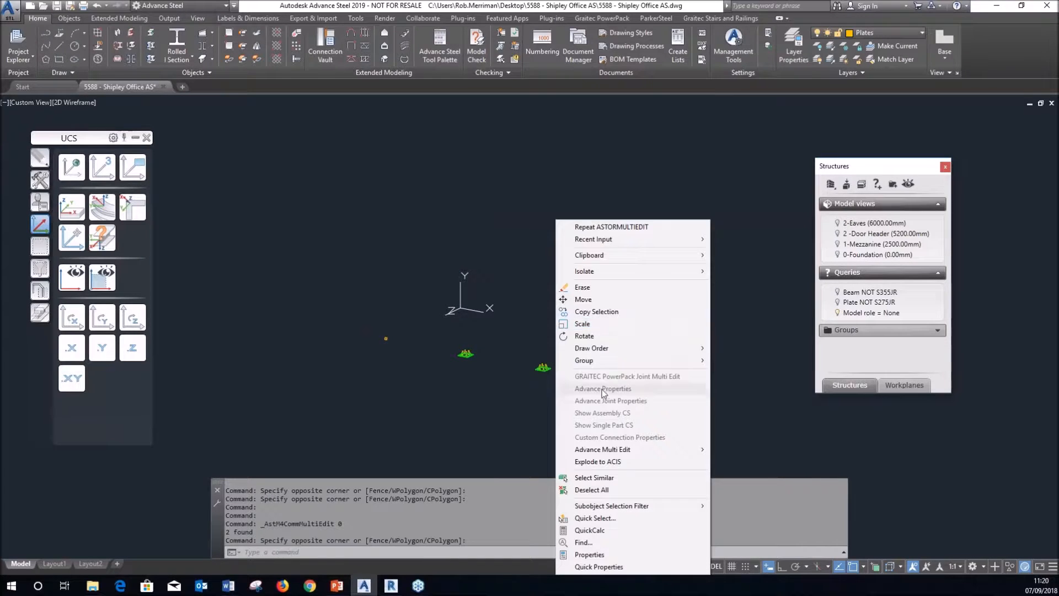
pyautogui.moveTo(662, 449)
pyautogui.click(745, 462)
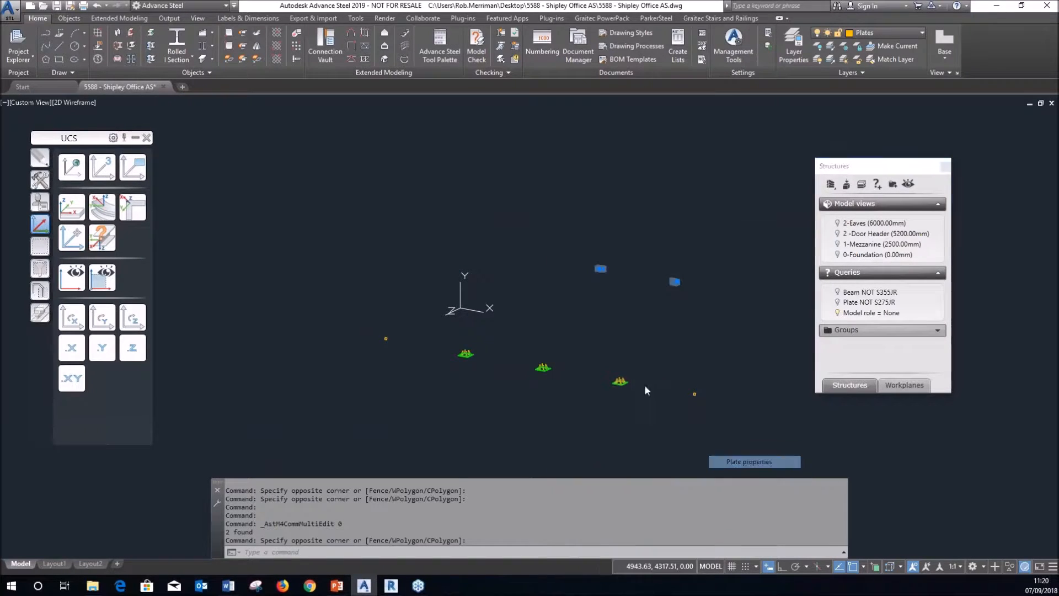
pyautogui.click(180, 206)
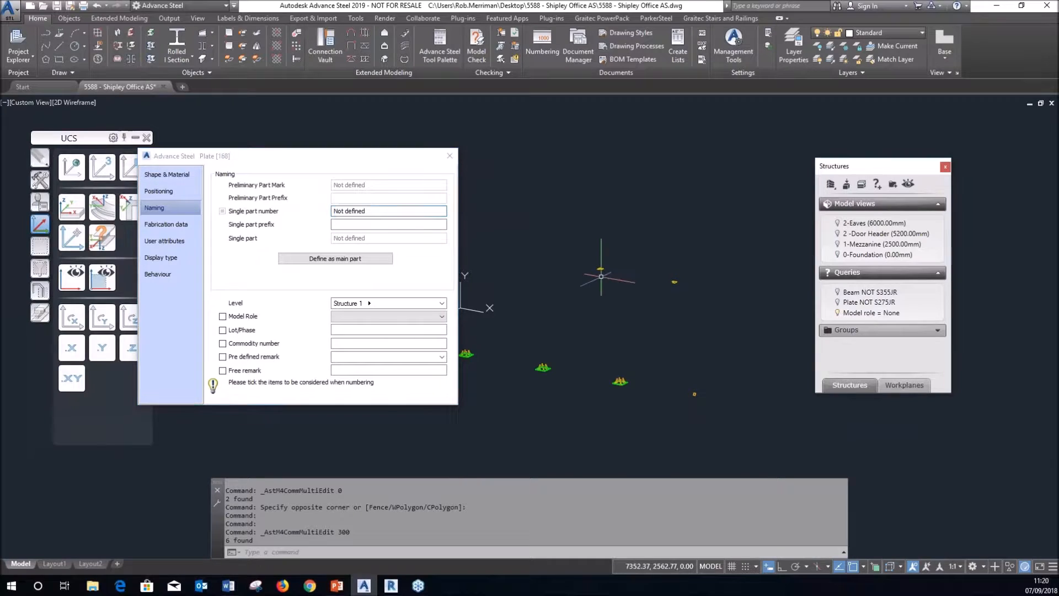
pyautogui.click(340, 317)
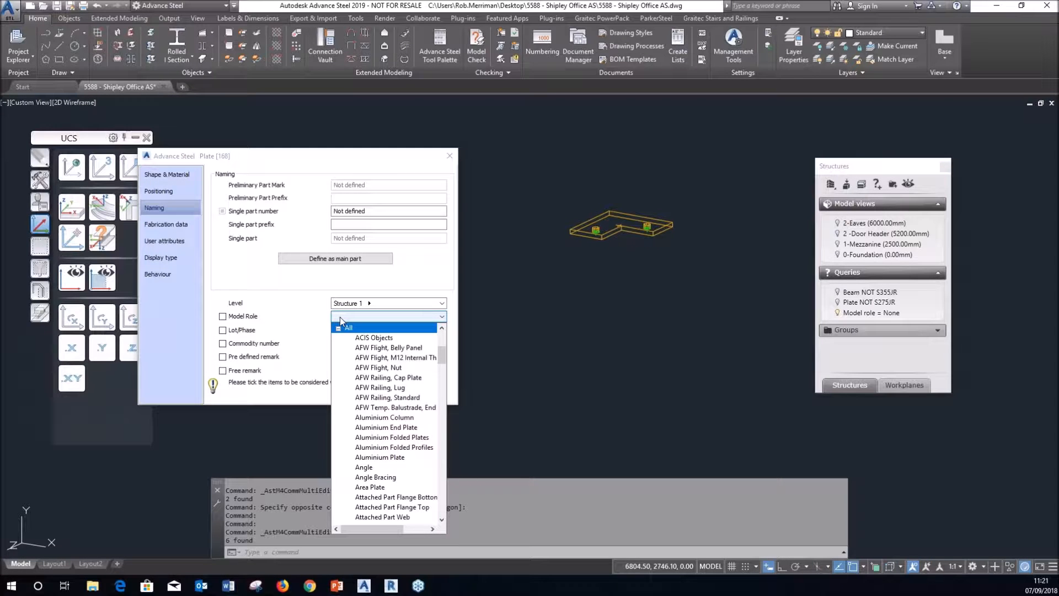
pyautogui.press('b')
pyautogui.press('Return')
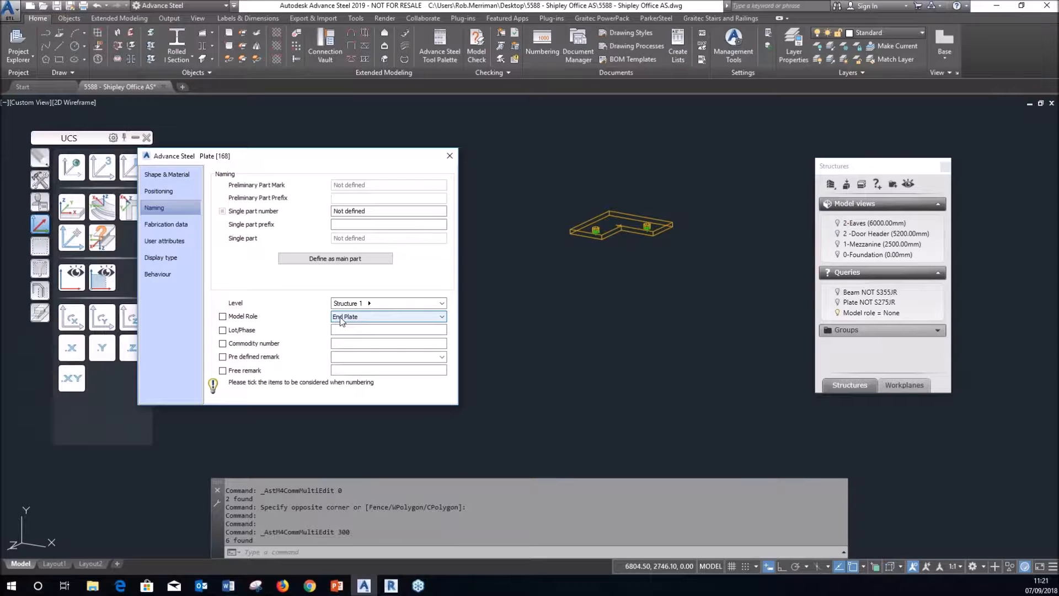
# Step: Assign the base plate model role to the plates at the column feet, viewed square to the current UCS, editing only the plate properties
pyautogui.press('Escape')
pyautogui.scroll(5, 340, 317)
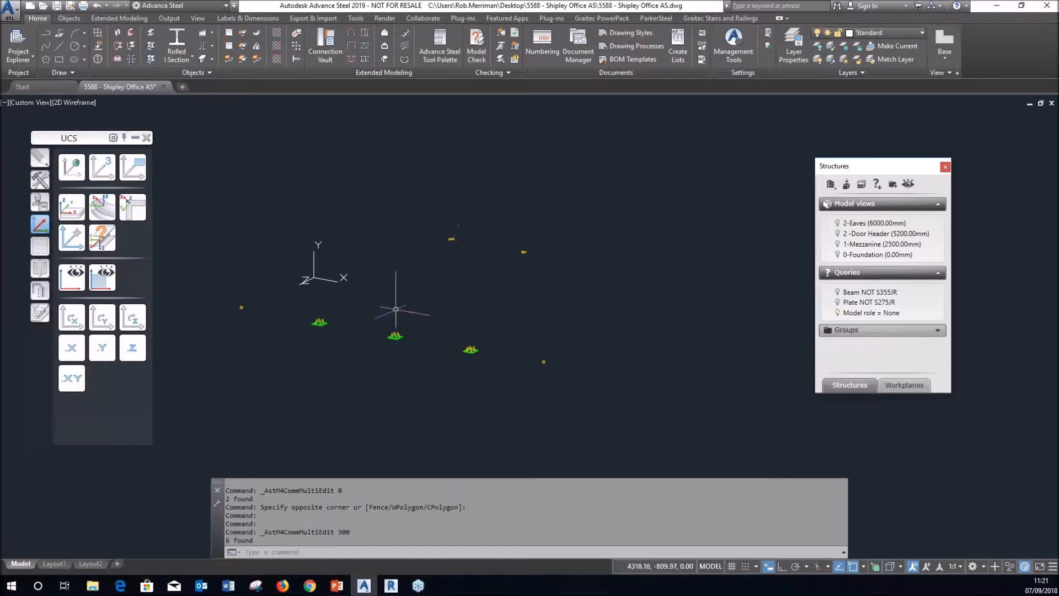
pyautogui.scroll(3, 312, 310)
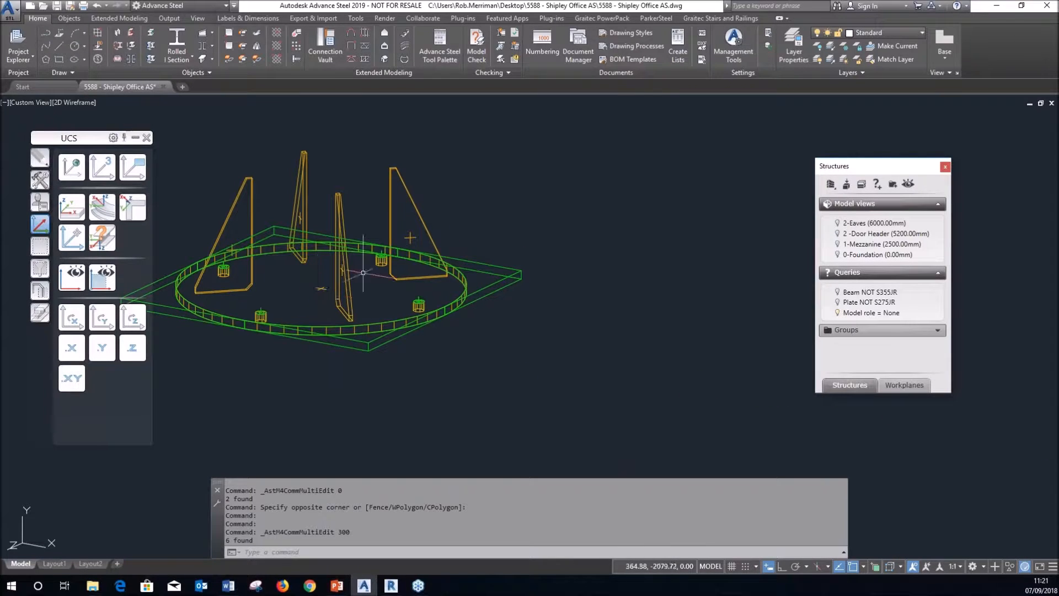
pyautogui.click(71, 279)
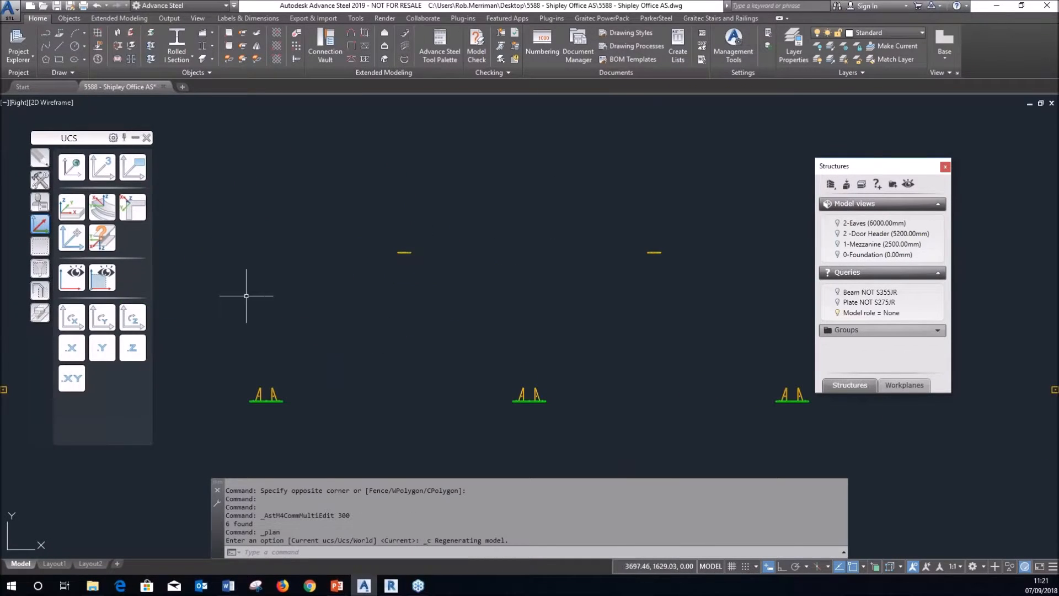
pyautogui.click(226, 392)
pyautogui.click(827, 448)
pyautogui.rightClick(578, 441)
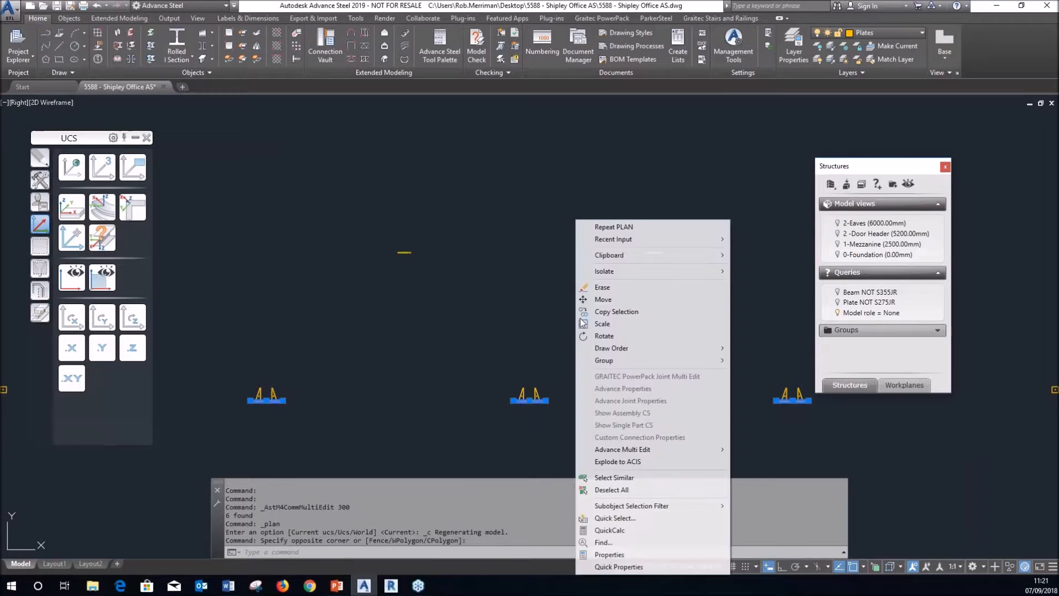
pyautogui.moveTo(651, 451)
pyautogui.click(769, 462)
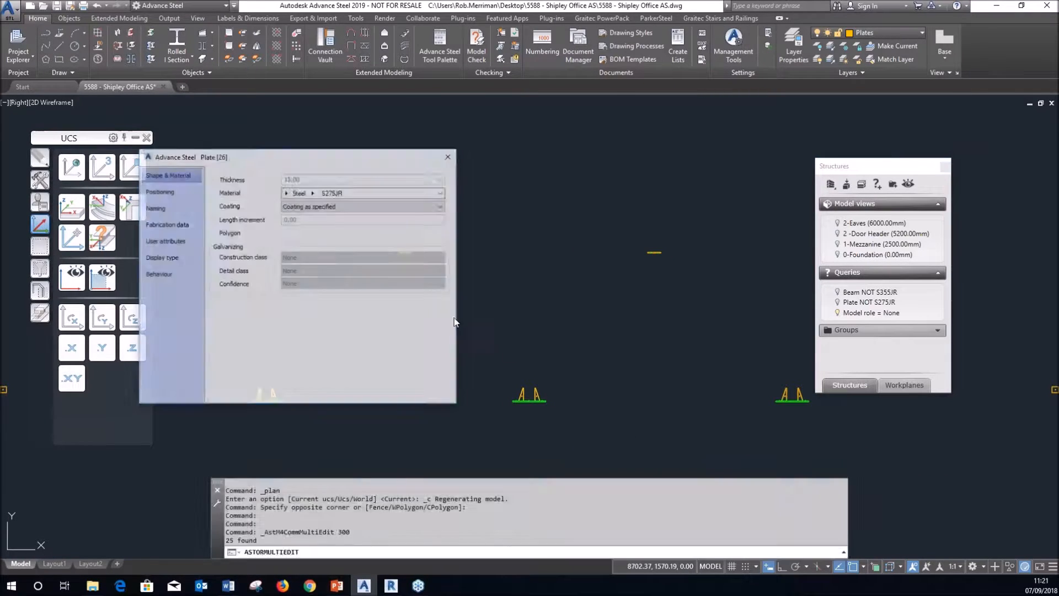
pyautogui.click(160, 205)
pyautogui.click(346, 317)
pyautogui.press('b')
pyautogui.press('Return')
pyautogui.press('Return')
# Step: Set the model role of the triangular plates standing on the column base plates to Stiffener
pyautogui.scroll(4, 812, 392)
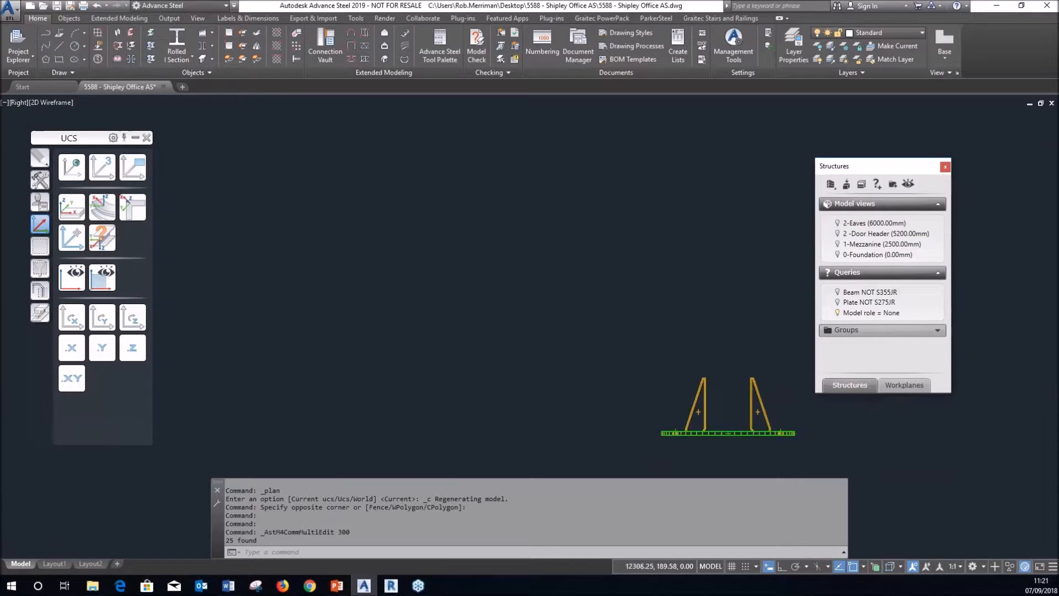
pyautogui.click(788, 404)
pyautogui.scroll(-5, 783, 401)
pyautogui.click(433, 356)
pyautogui.rightClick(424, 358)
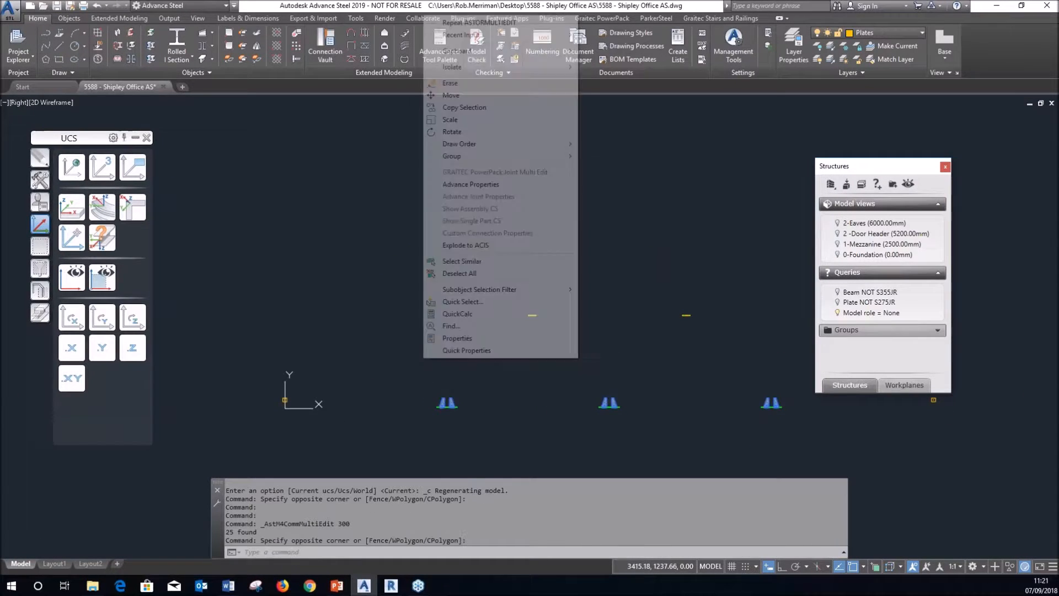
pyautogui.click(479, 184)
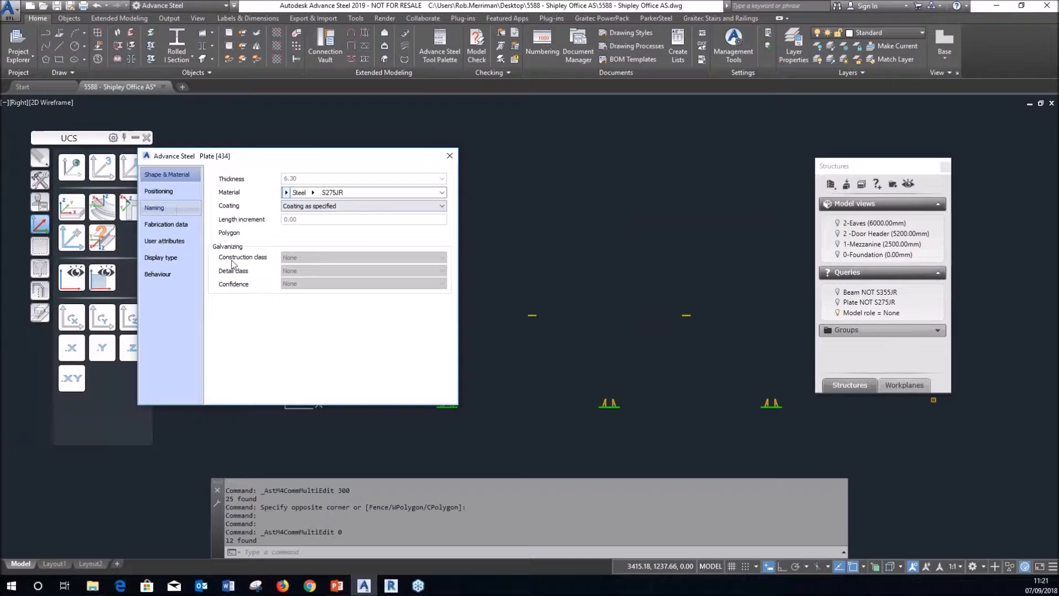
pyautogui.click(176, 209)
pyautogui.click(351, 316)
pyautogui.write('st')
pyautogui.press('Return')
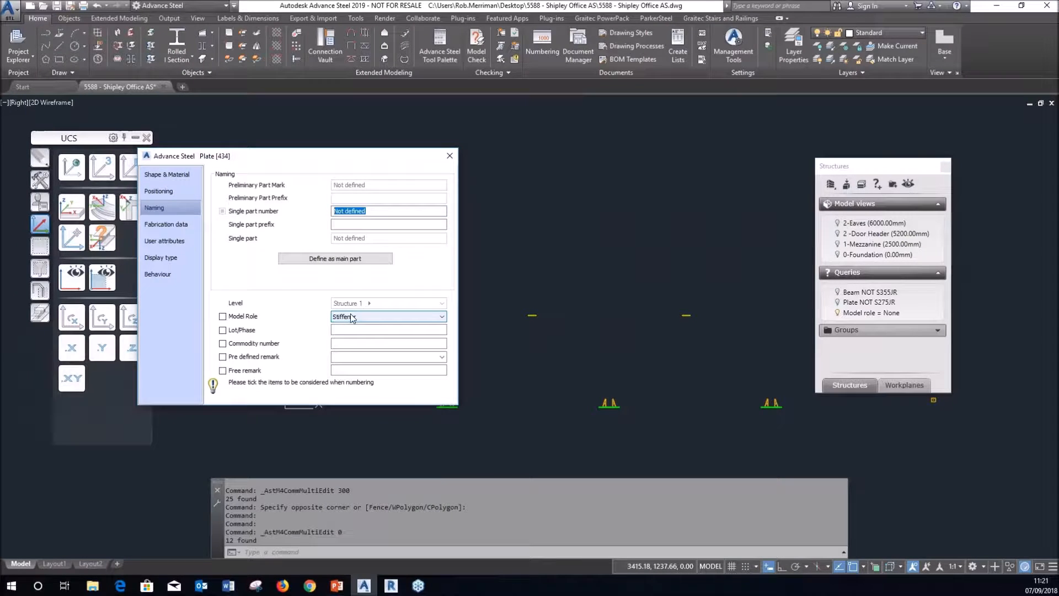
pyautogui.press('Escape')
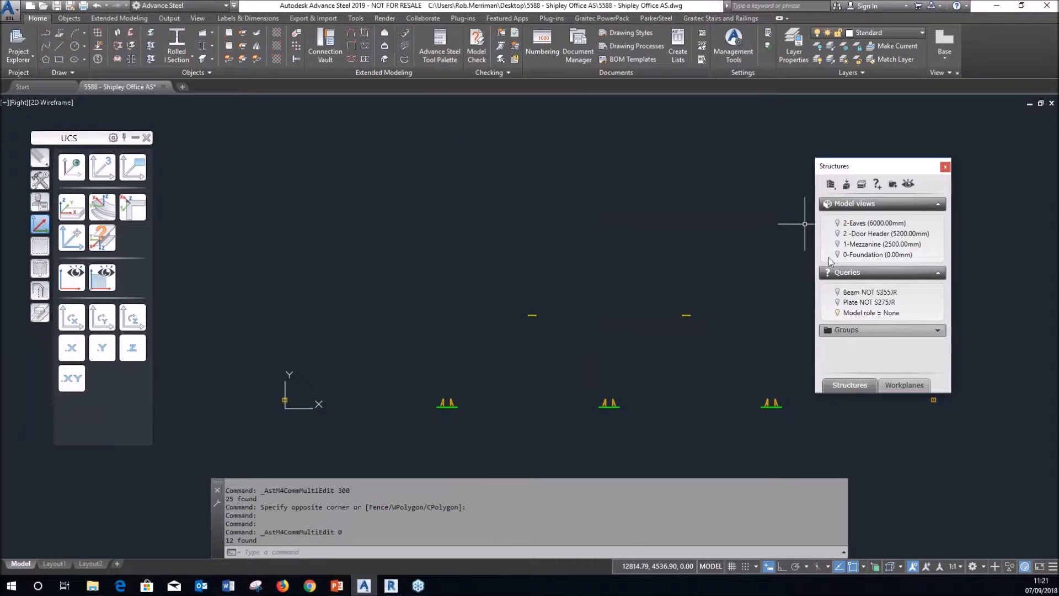
# Step: Rerun the Model role = None query to check for parts without a role, and switch it off to show the whole model
pyautogui.click(836, 313)
pyautogui.click(836, 312)
pyautogui.keyDown('shift'); pyautogui.moveTo(627, 265); pyautogui.dragTo(604, 282, button='middle'); pyautogui.keyUp('shift')
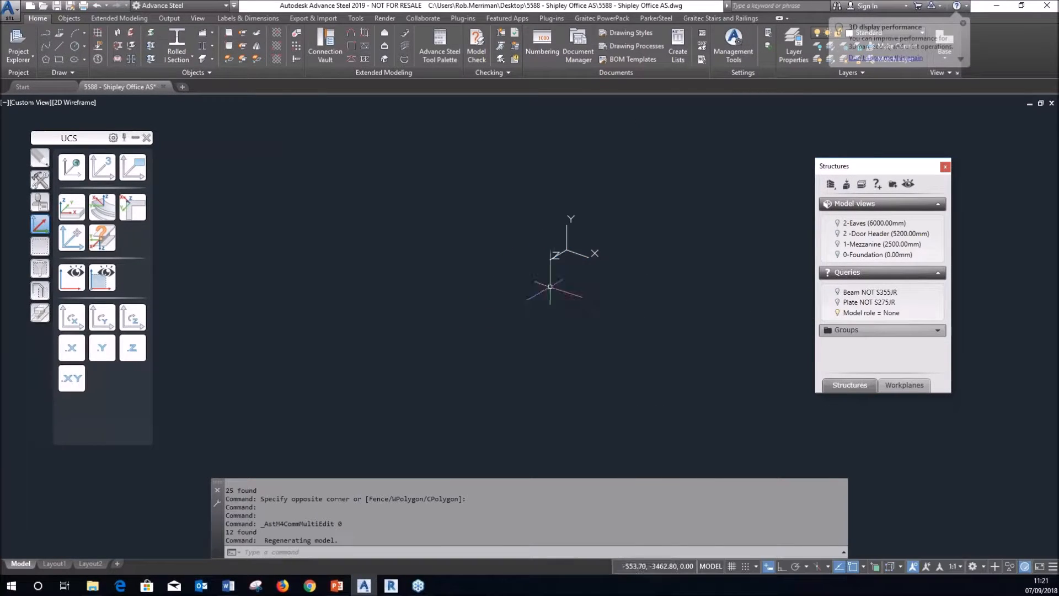
pyautogui.click(837, 313)
# Step: Change the visual style to Realistic and save the model
pyautogui.click(77, 103)
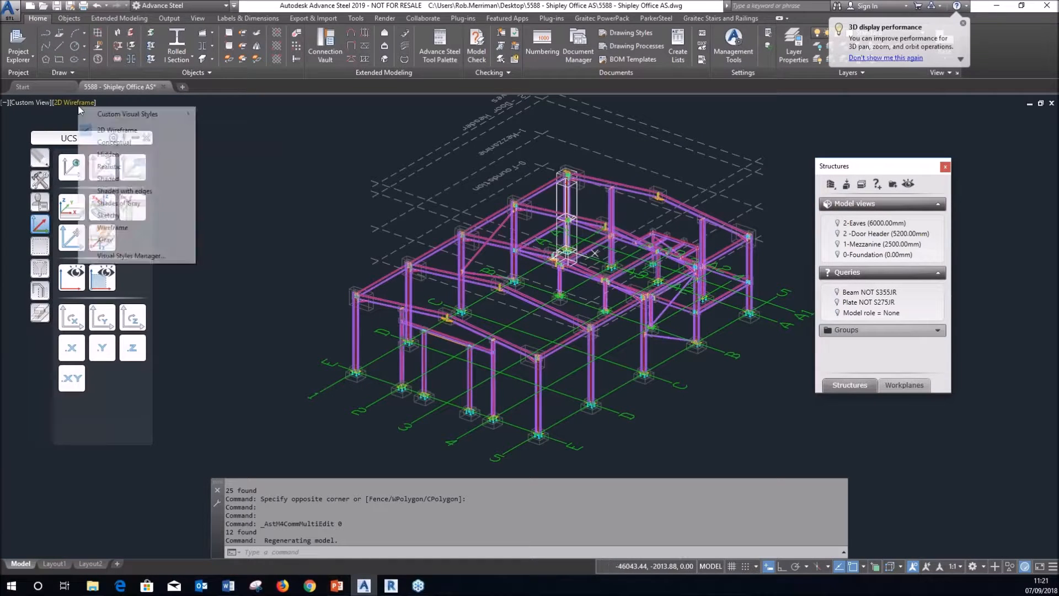
pyautogui.click(105, 168)
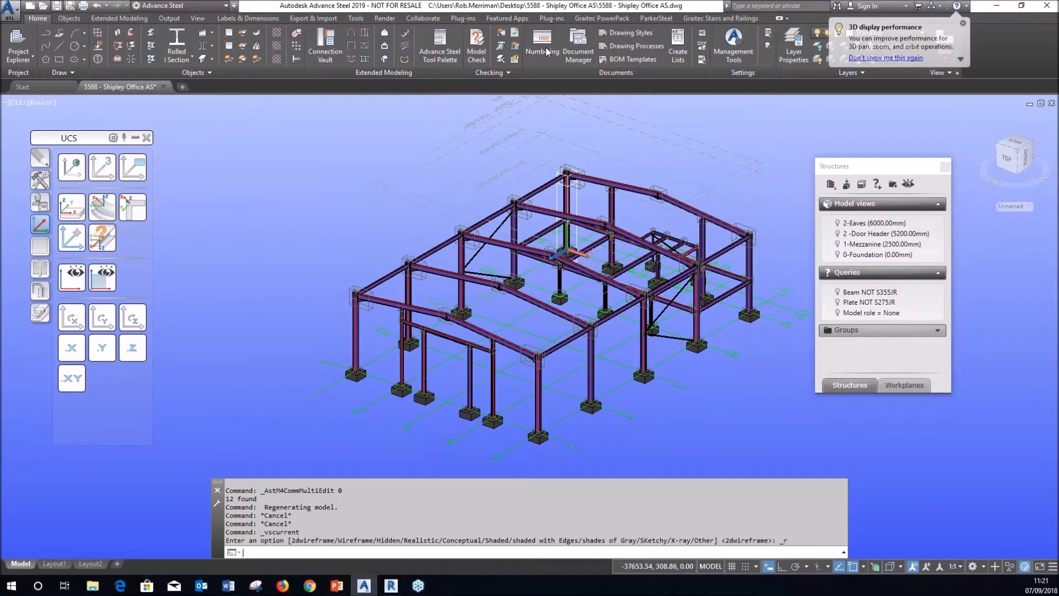
pyautogui.hotkey('ctrl', 's')
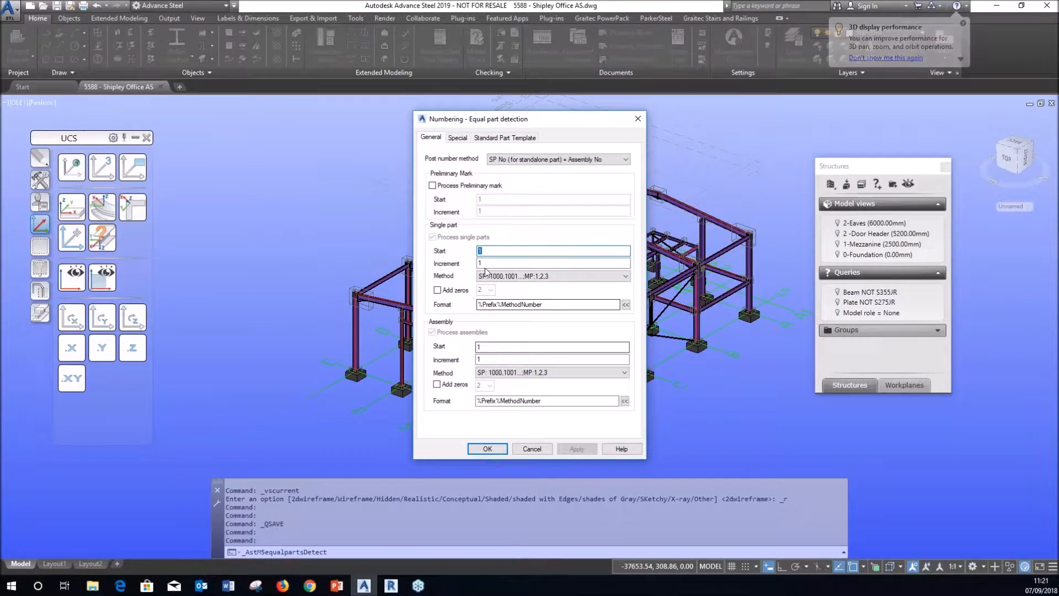
# Step: Number single parts and assemblies with the SP: 1000,1001...;MP:1,2,3 method, and locate the B1 beams from the numbering results
pyautogui.click(482, 448)
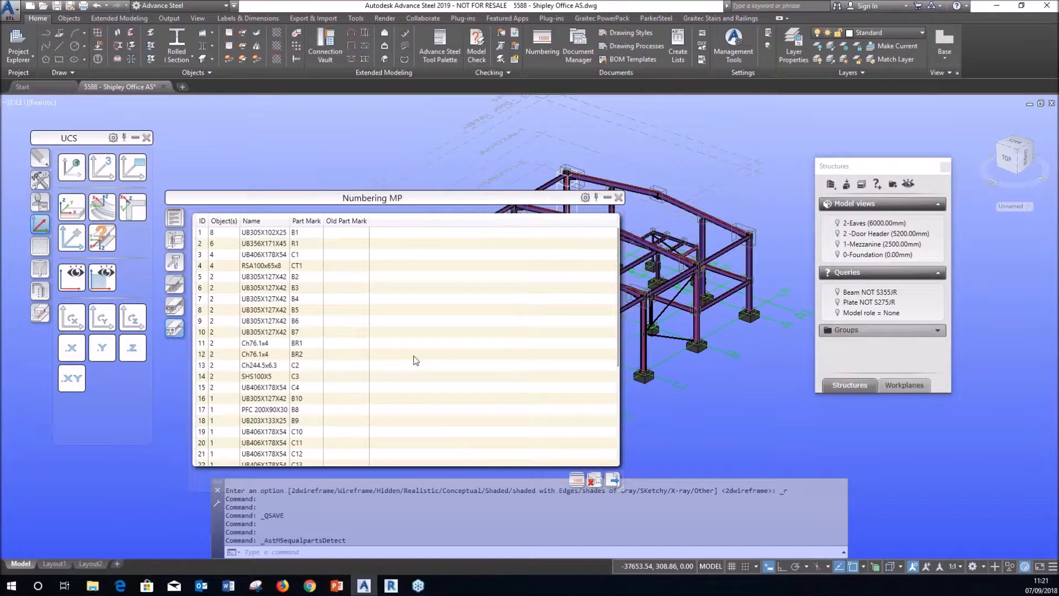
pyautogui.click(269, 234)
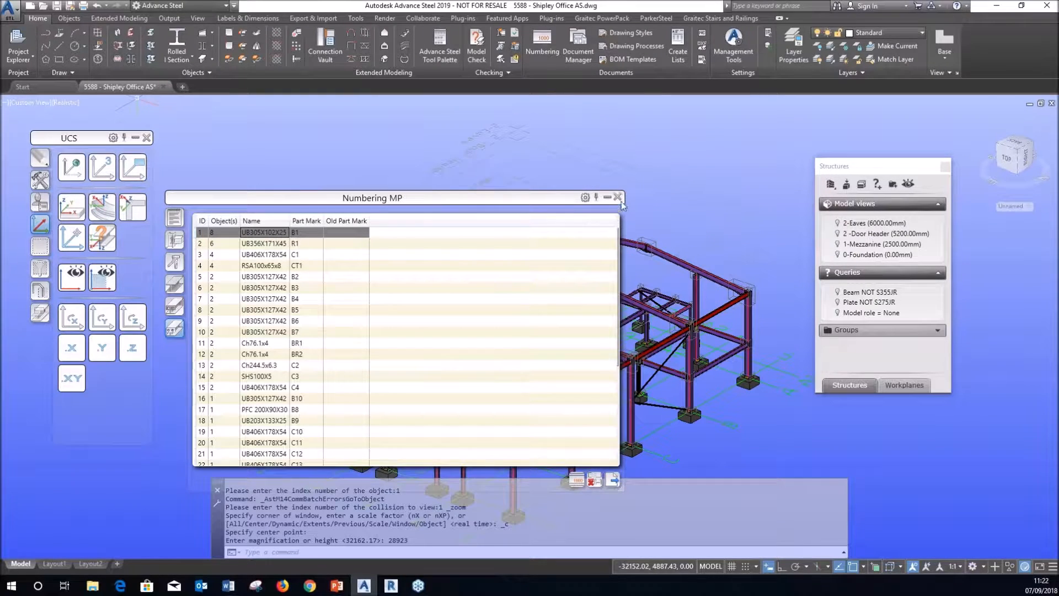
pyautogui.moveTo(562, 199); pyautogui.dragTo(453, 191)
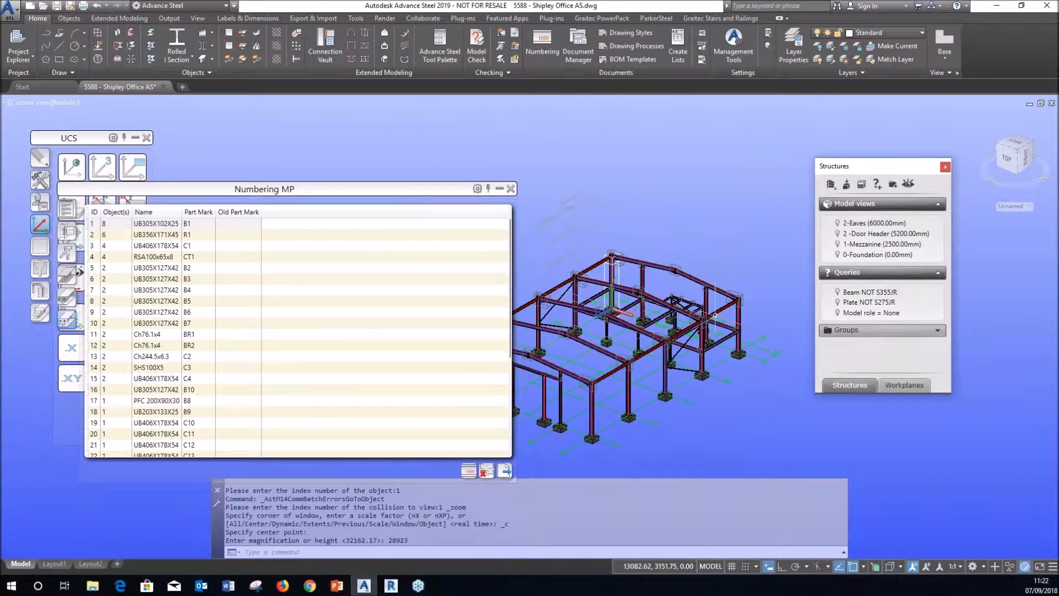
pyautogui.click(510, 188)
pyautogui.press('Escape')
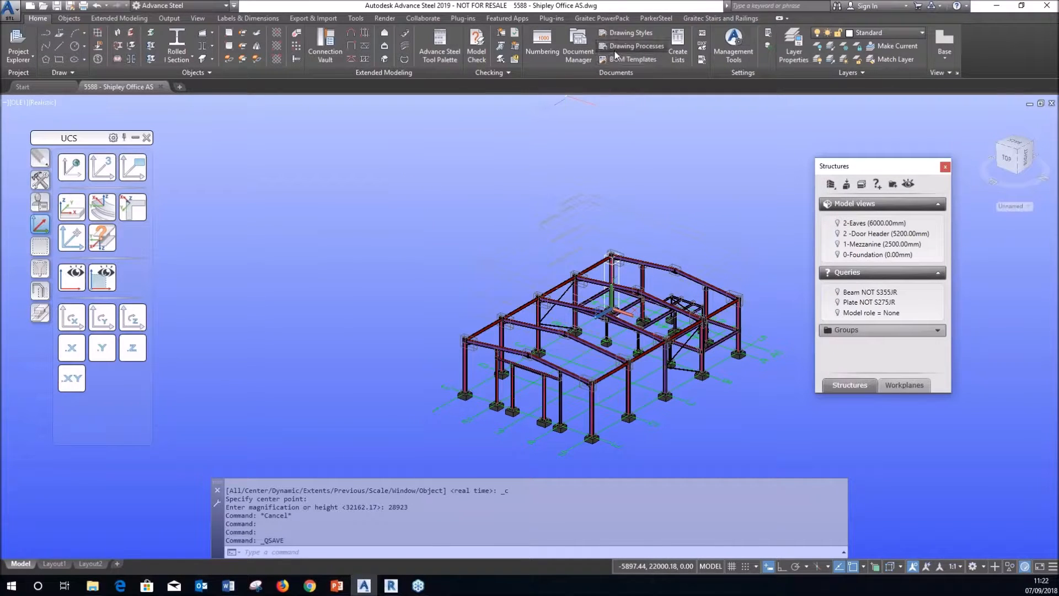
# Step: Run the All Parts A4-A1 - Single - BOM drawing process to create detail drawings of the model's parts
pyautogui.click(174, 222)
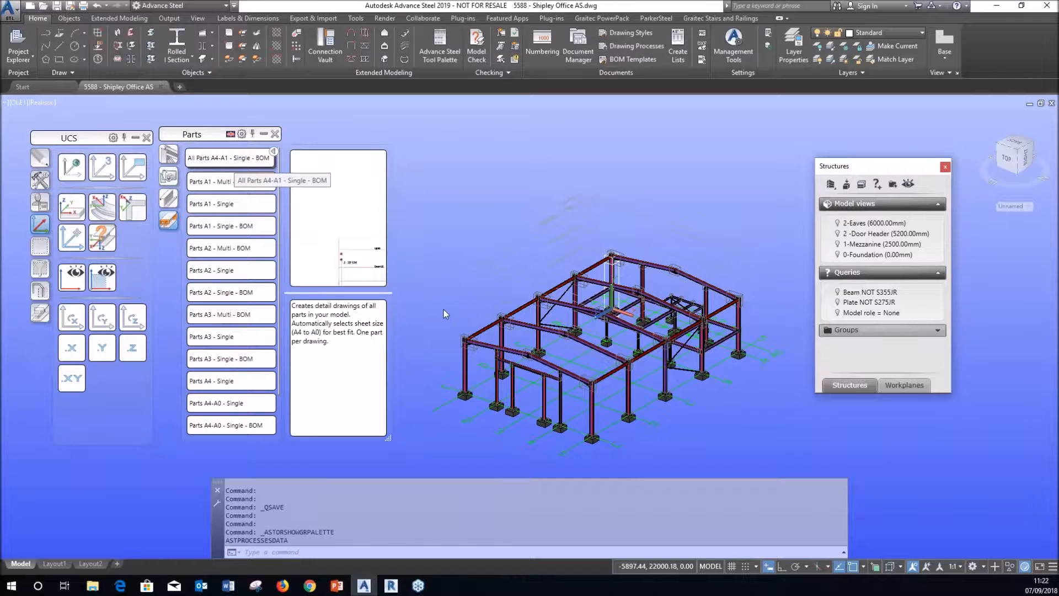
pyautogui.click(245, 160)
pyautogui.click(70, 306)
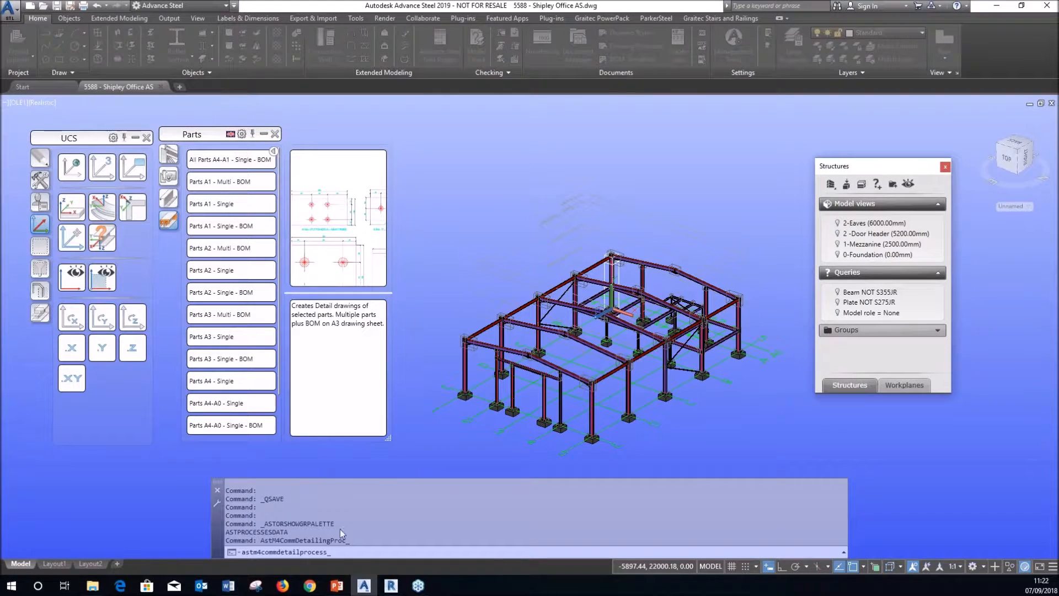
# Step: Switch to PowerPoint and start the slide show from the Model Roles slide
pyautogui.click(345, 587)
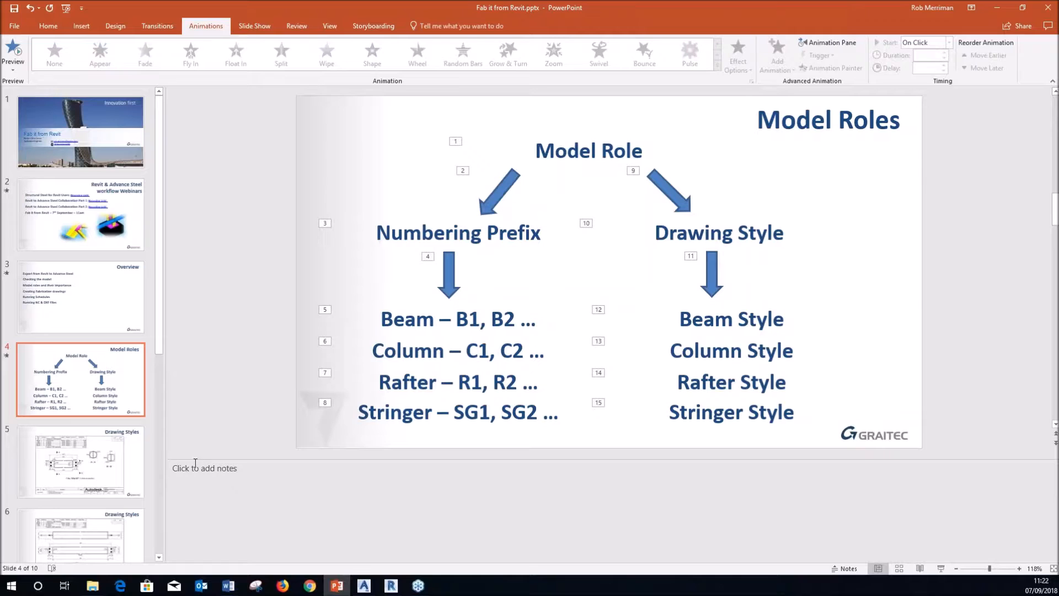
pyautogui.click(941, 568)
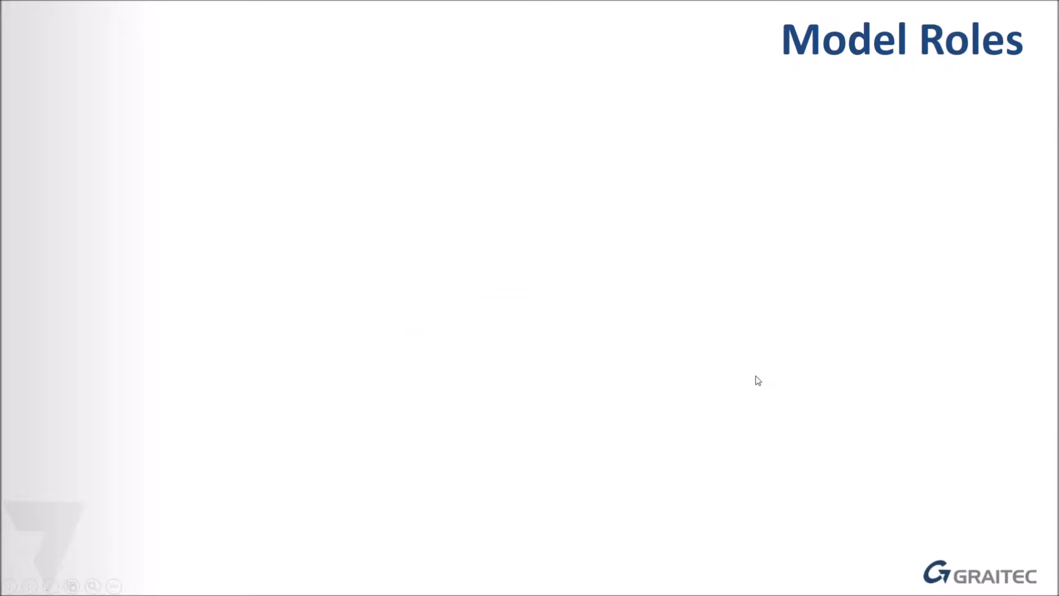
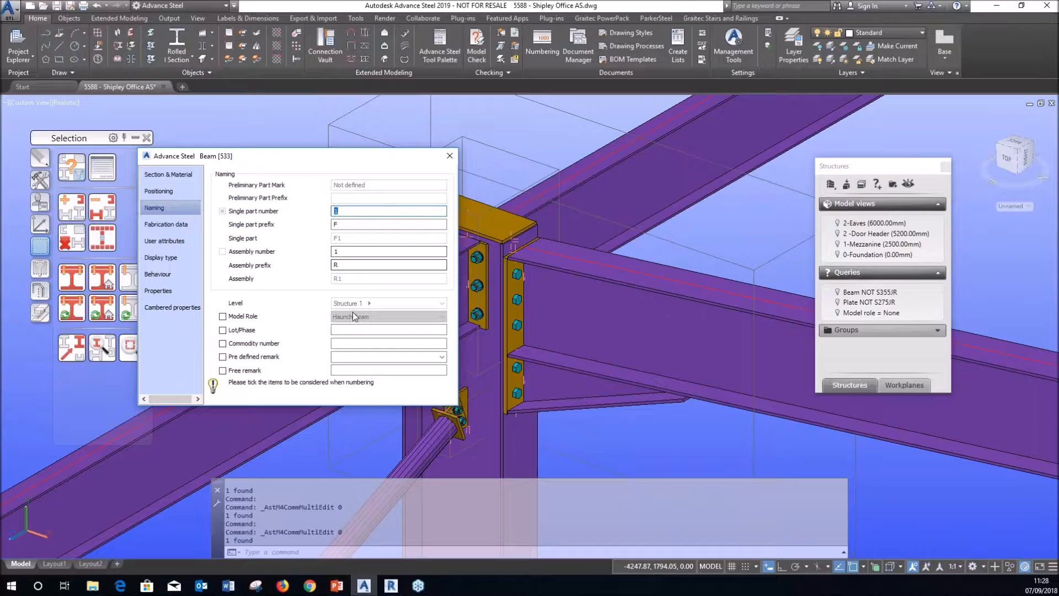
# Step: Close the haunch beam's properties and save the model
pyautogui.press('Escape')
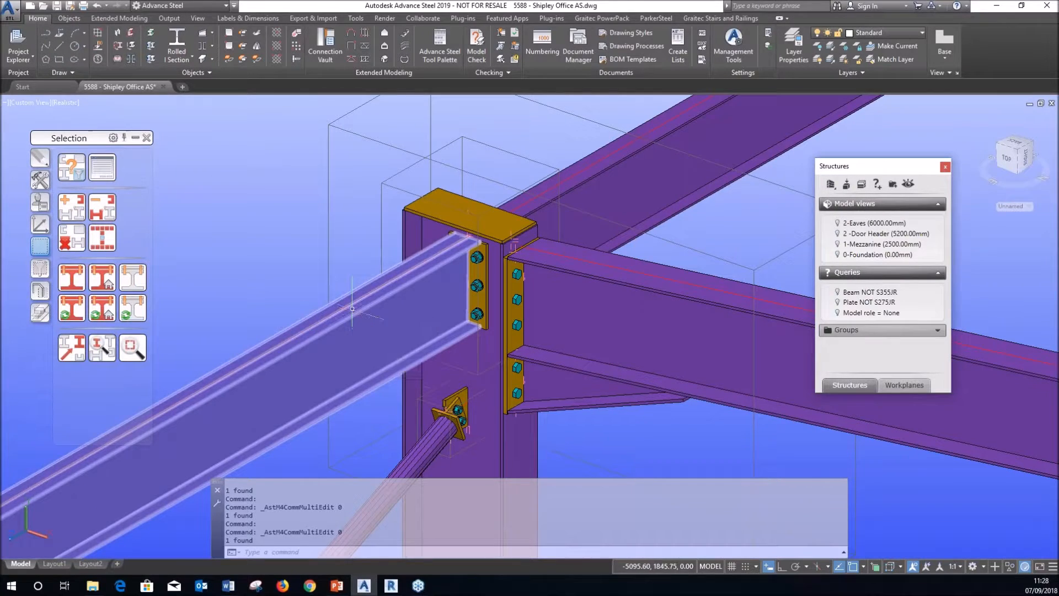
pyautogui.scroll(-6, 353, 309)
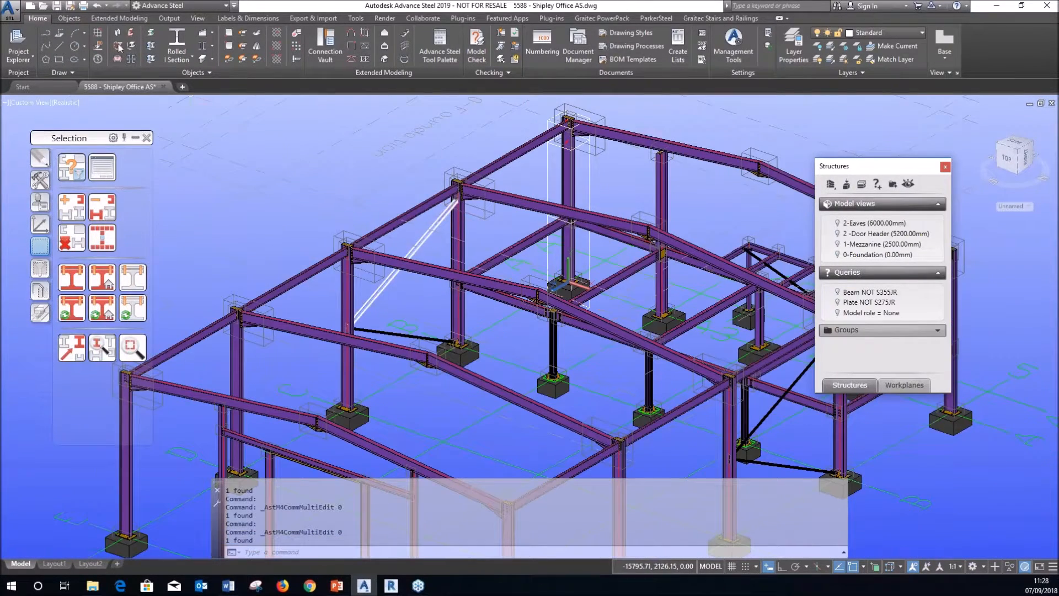
pyautogui.hotkey('ctrl', 's')
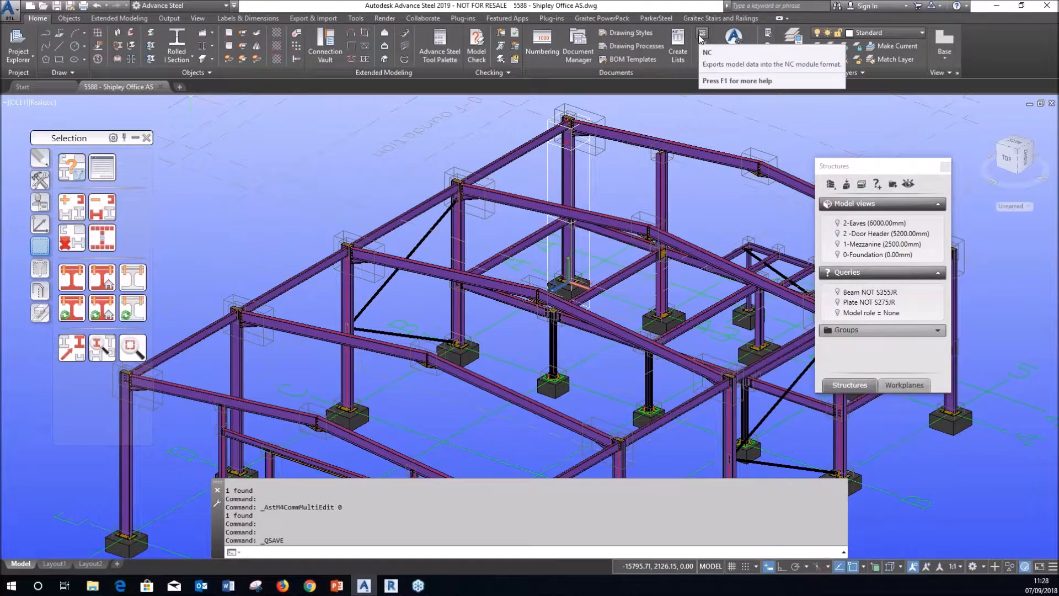
# Step: Export the model's parts as NC files and DXF files
pyautogui.click(701, 37)
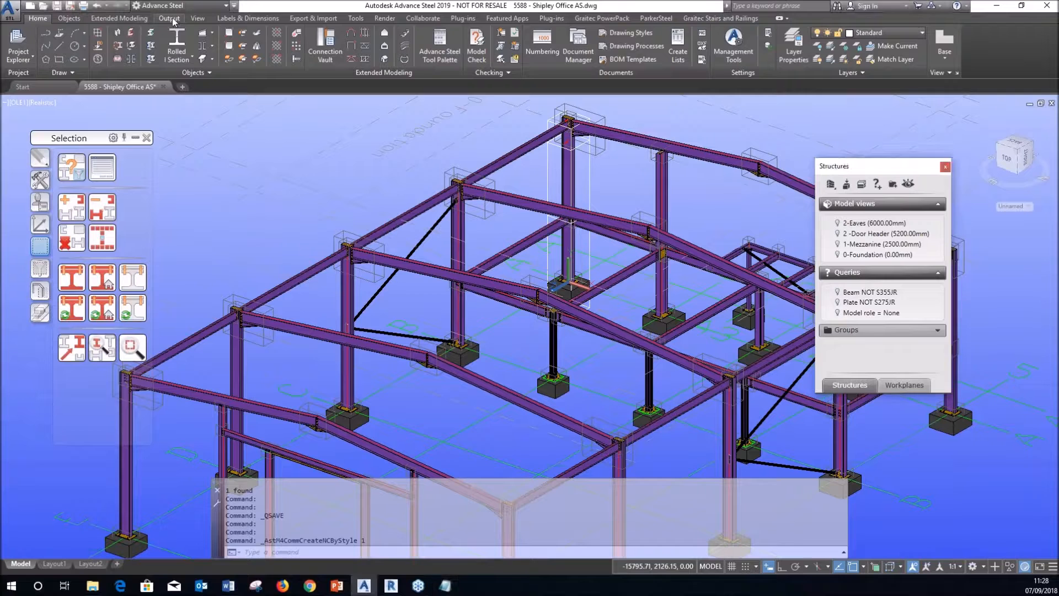
pyautogui.click(172, 18)
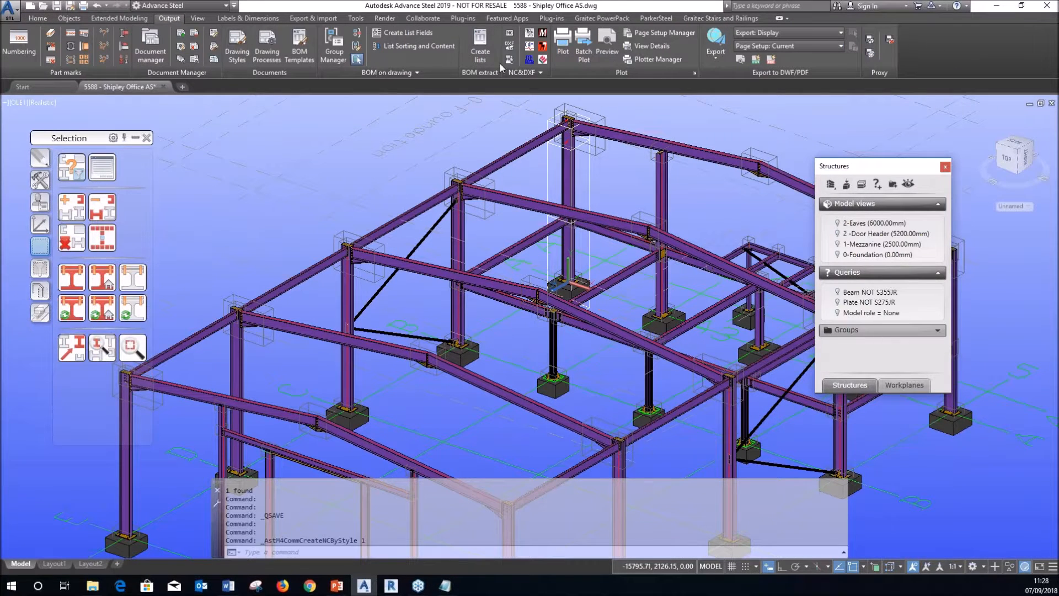
pyautogui.click(523, 73)
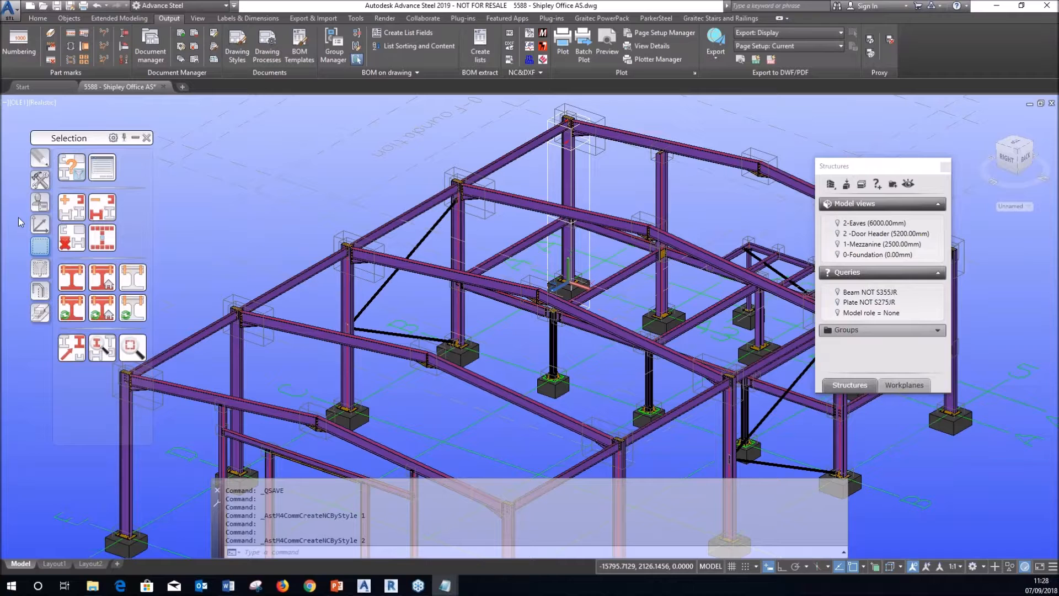
pyautogui.scroll(-5, 262, 241)
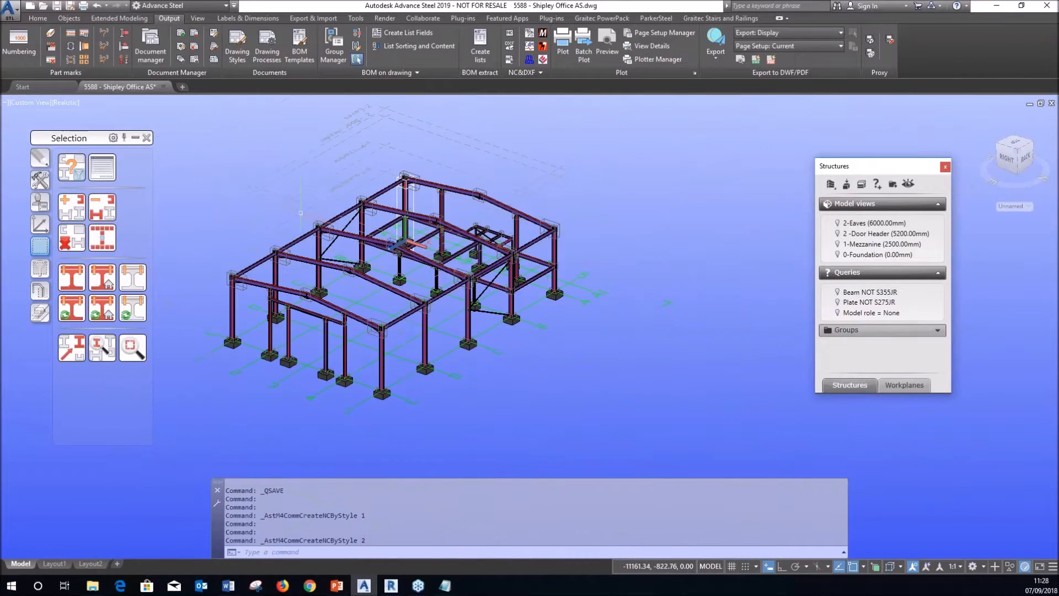
# Step: Open the structured list BOM templates and close the Structures palette
pyautogui.click(38, 19)
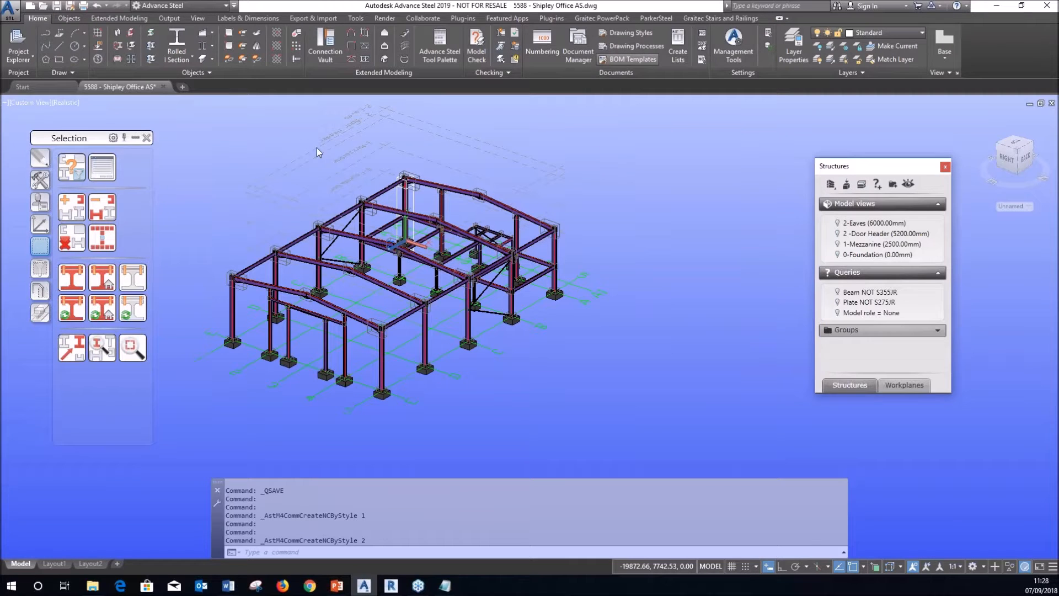
pyautogui.moveTo(94, 53); pyautogui.dragTo(222, 142)
pyautogui.click(180, 203)
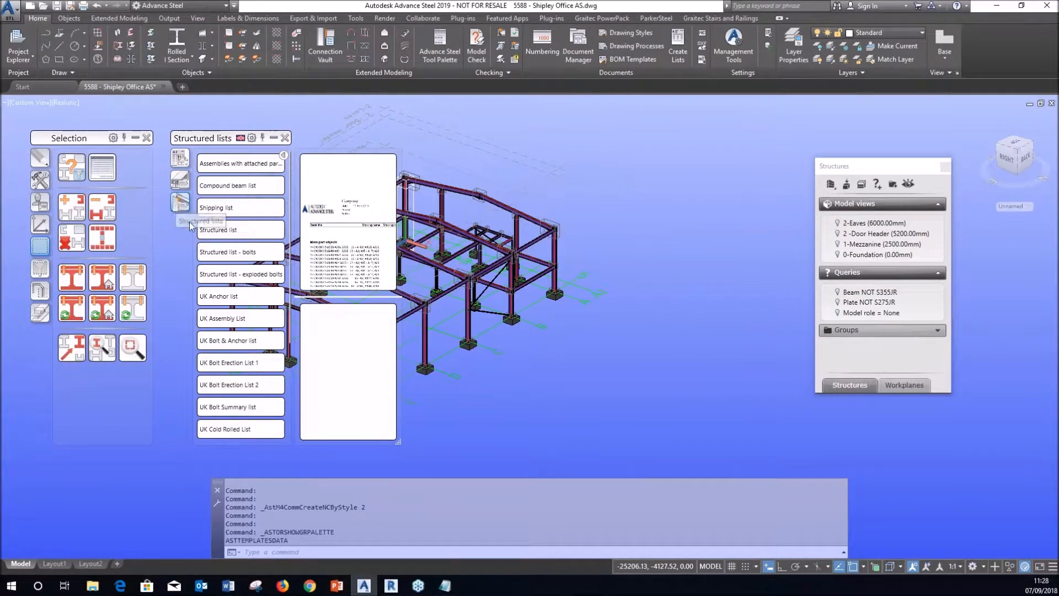
pyautogui.scroll(-6, 627, 246)
pyautogui.scroll(3, 565, 240)
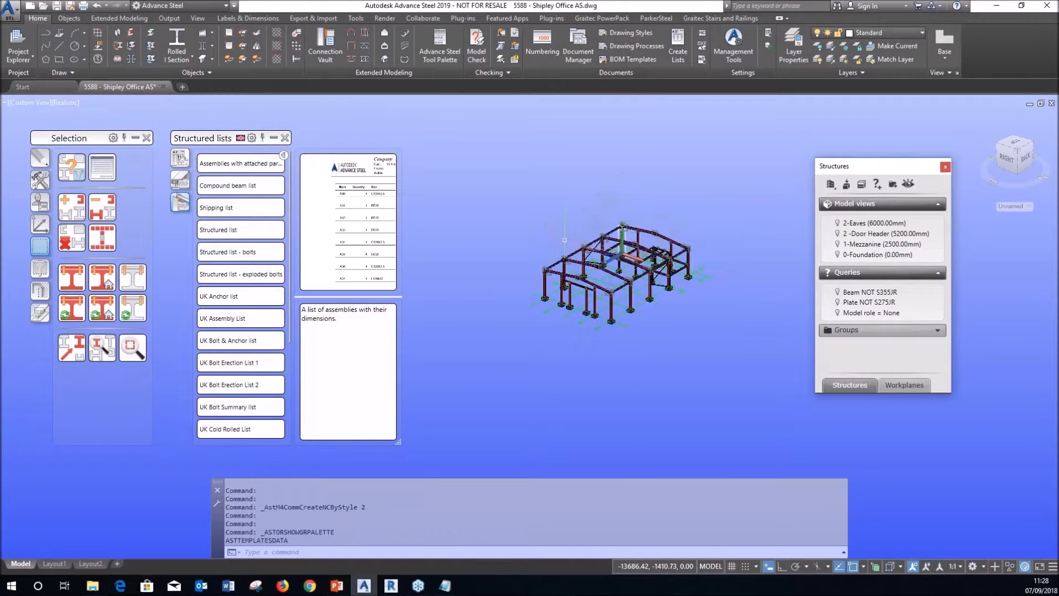
pyautogui.scroll(2, 565, 240)
pyautogui.click(945, 166)
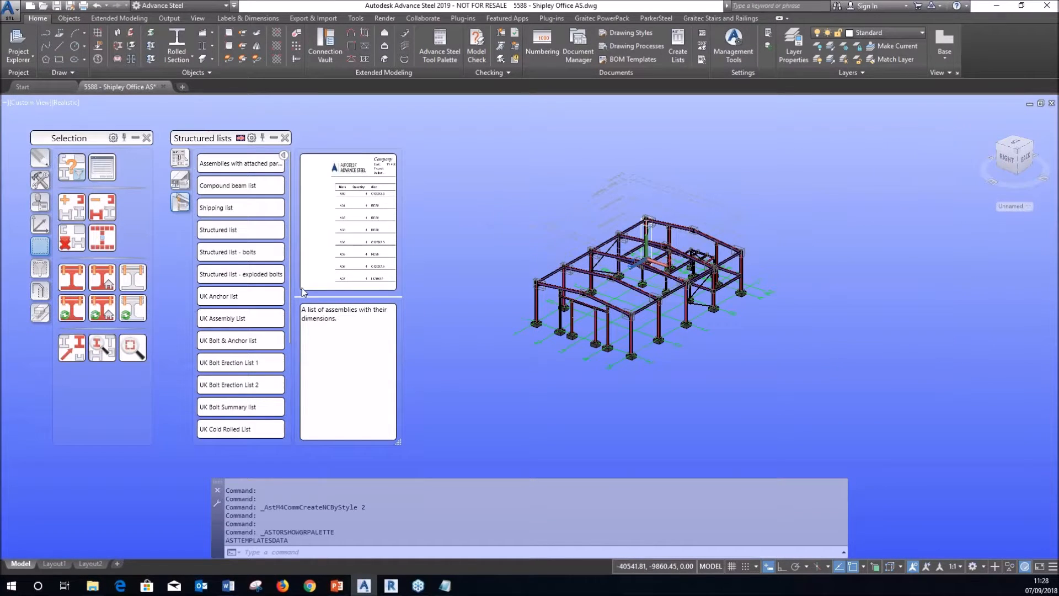
# Step: Generate a material list from the UK Material List - Ex-Bev template and check its client, contract and job number details
pyautogui.scroll(-3, 243, 319)
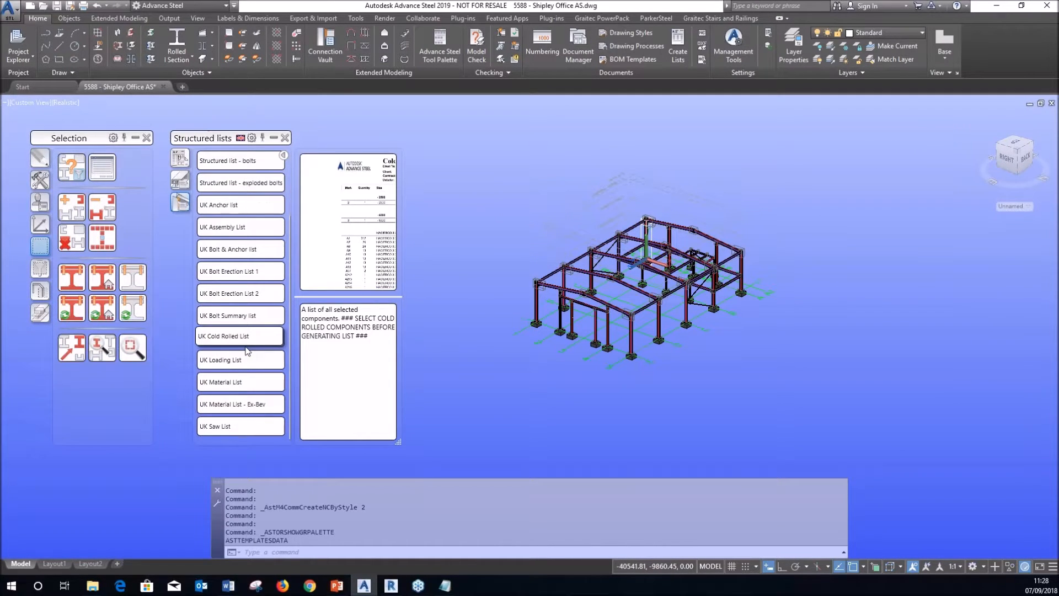
pyautogui.click(245, 407)
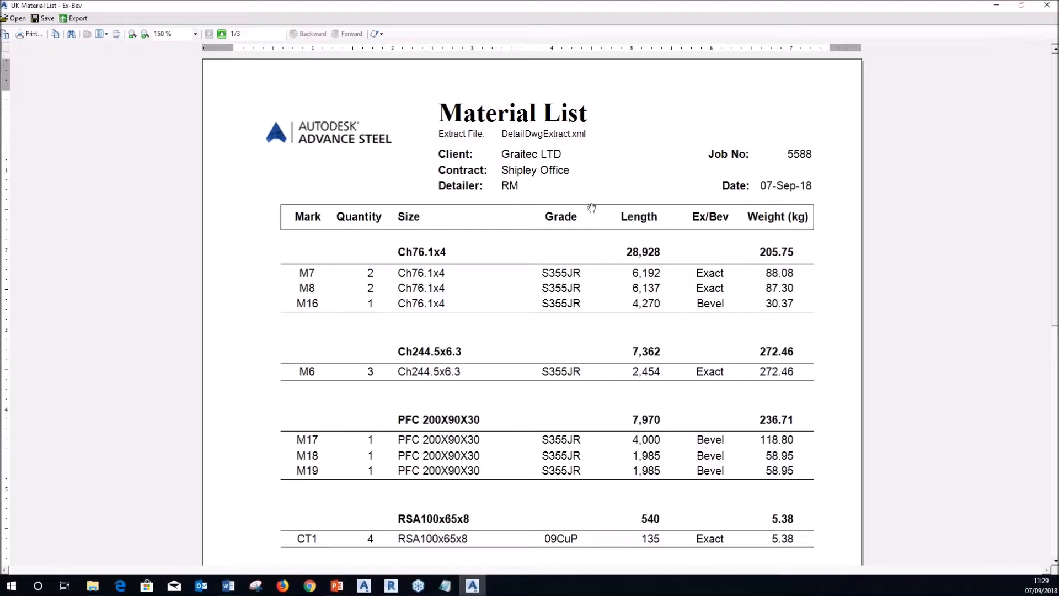
pyautogui.click(525, 155)
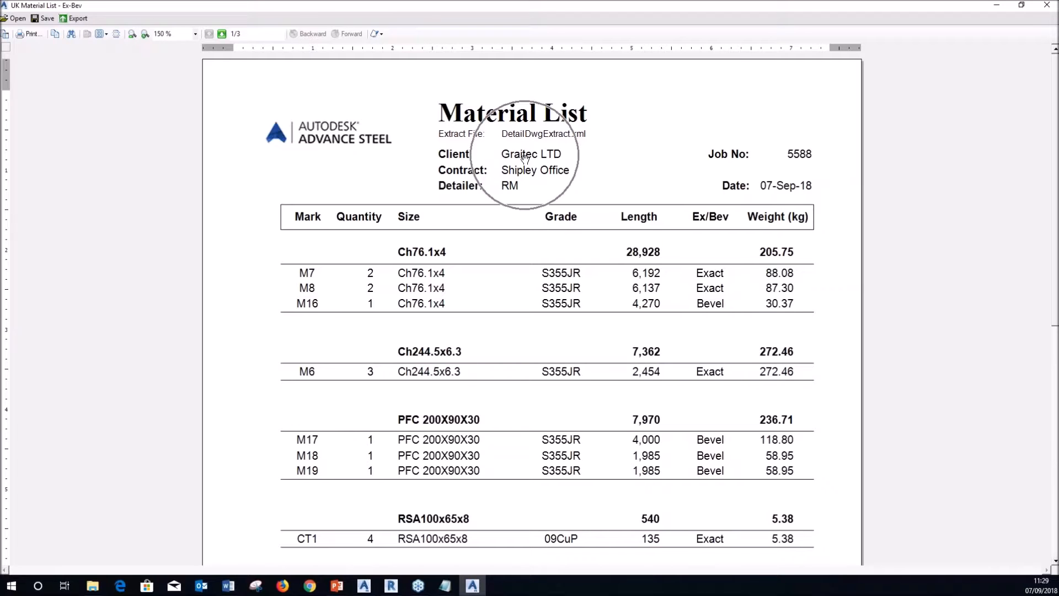
pyautogui.click(519, 164)
pyautogui.click(776, 150)
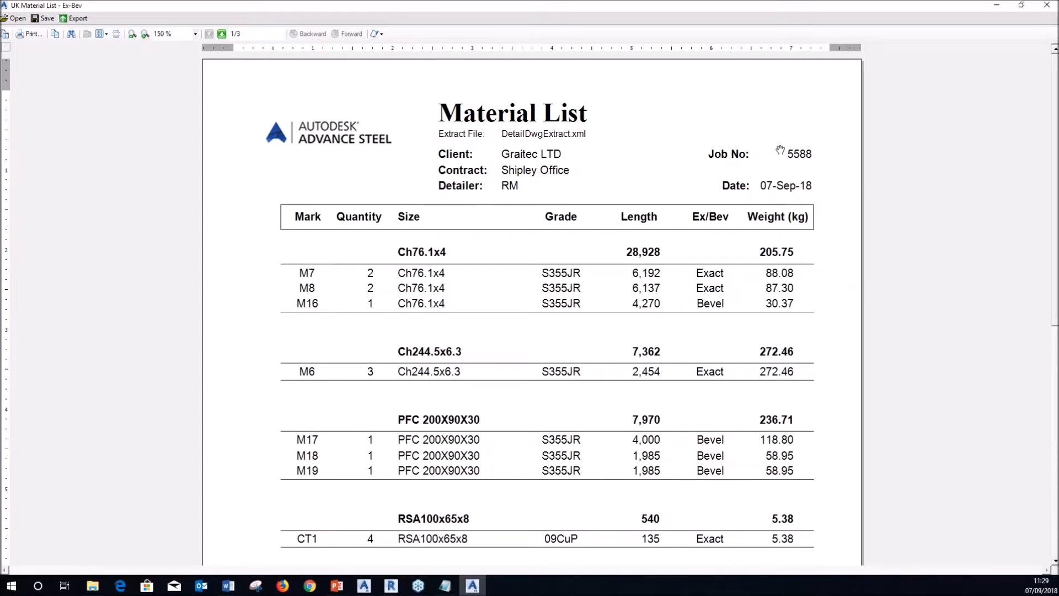
# Step: Export the material list as UK Material List - Ex-Bev.pdf to the project's BOM folder and close the report without saving it
pyautogui.click(78, 19)
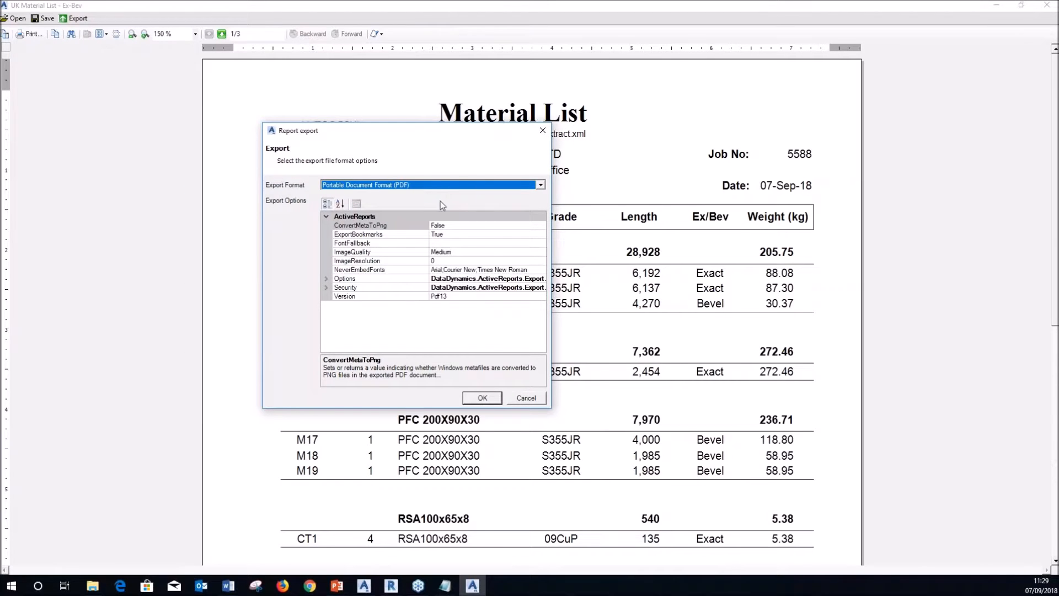
pyautogui.click(482, 398)
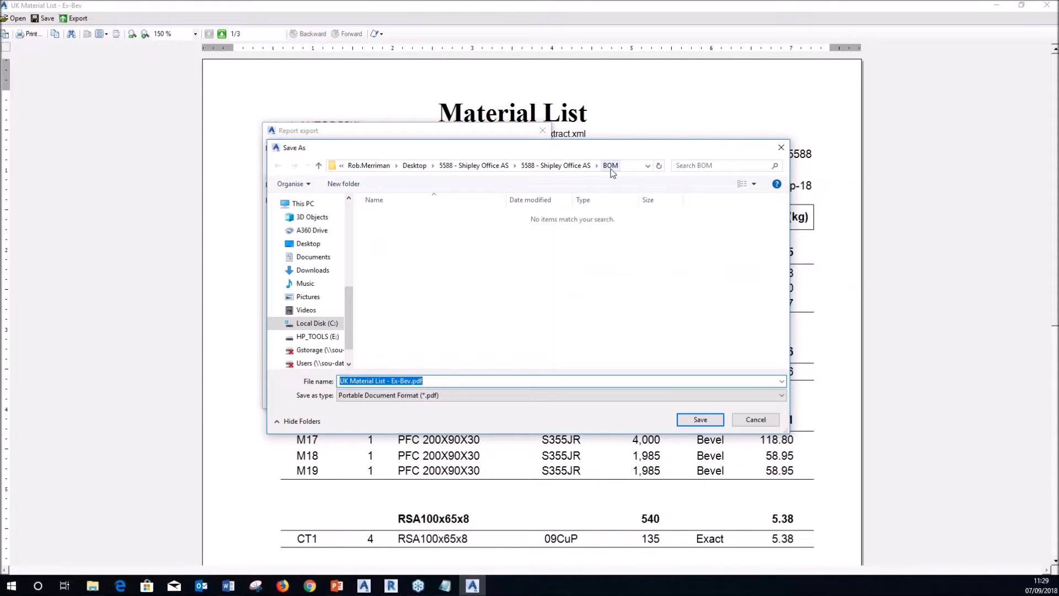
pyautogui.click(702, 415)
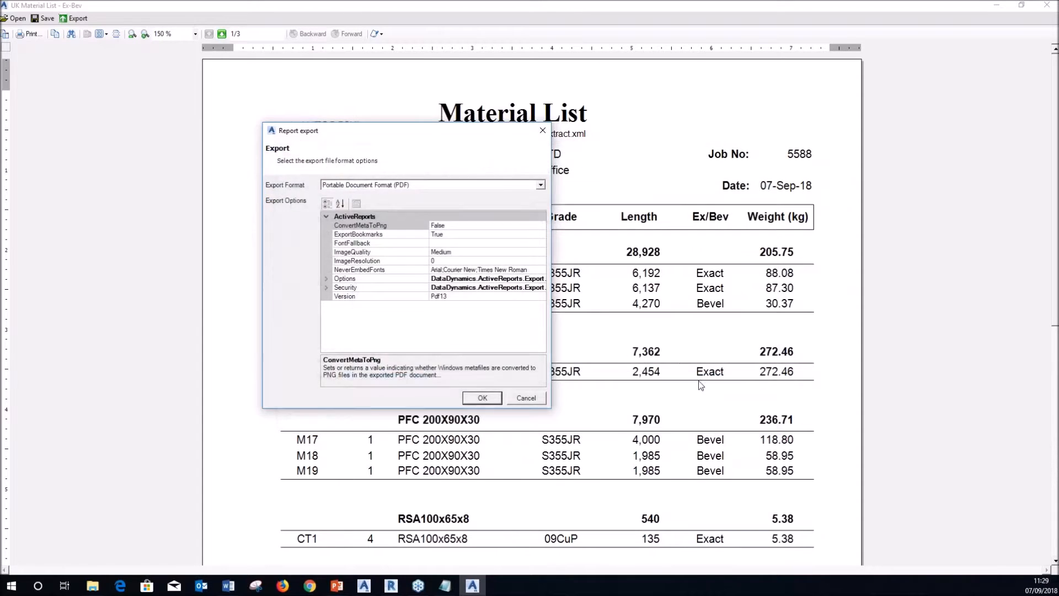
pyautogui.click(1047, 5)
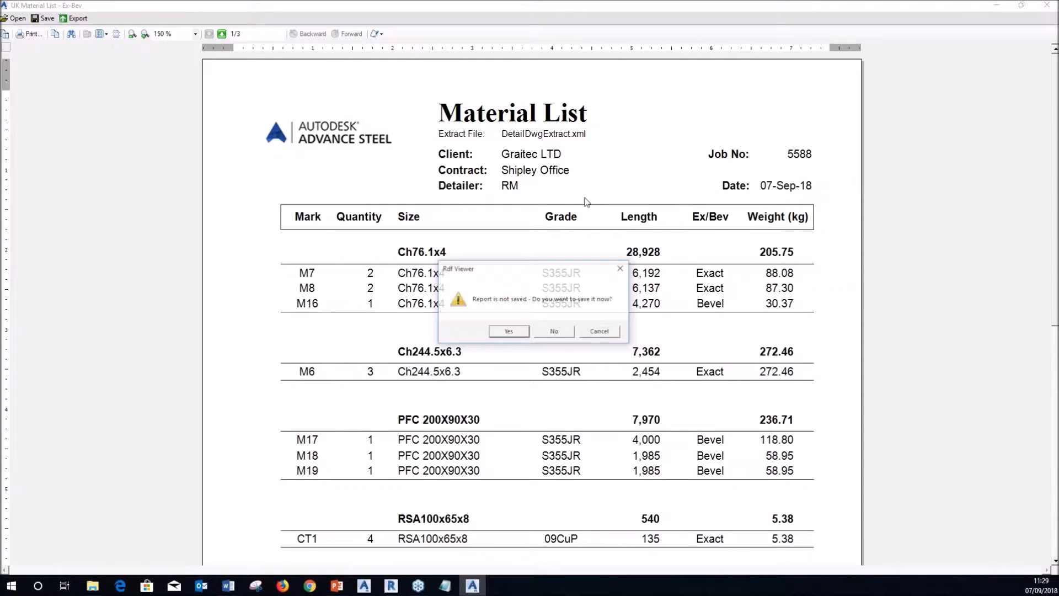
pyautogui.click(555, 332)
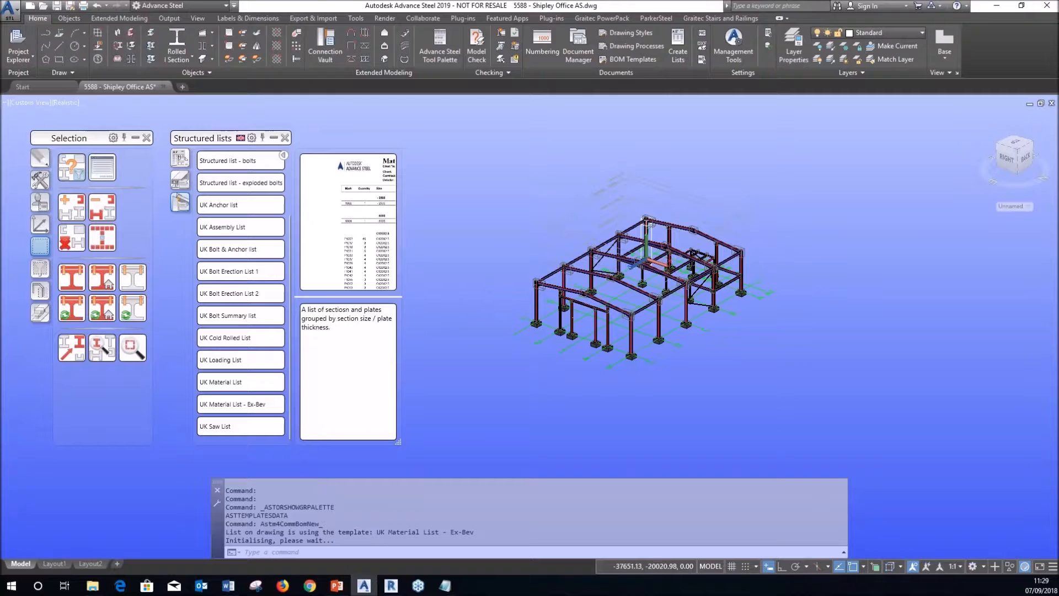
# Step: Generate the UK Assembly List, review its first two pages and close the report without saving
pyautogui.click(249, 239)
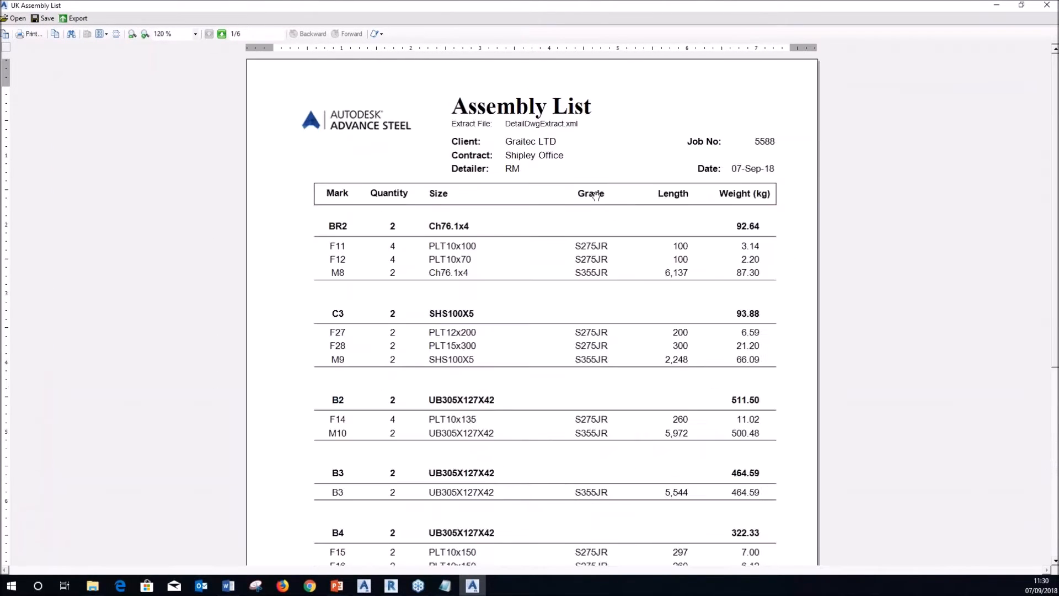
pyautogui.keyDown('ctrl'); pyautogui.scroll(1, 596, 196); pyautogui.keyUp('ctrl')
pyautogui.scroll(-3, 461, 259)
pyautogui.scroll(-5, 465, 262)
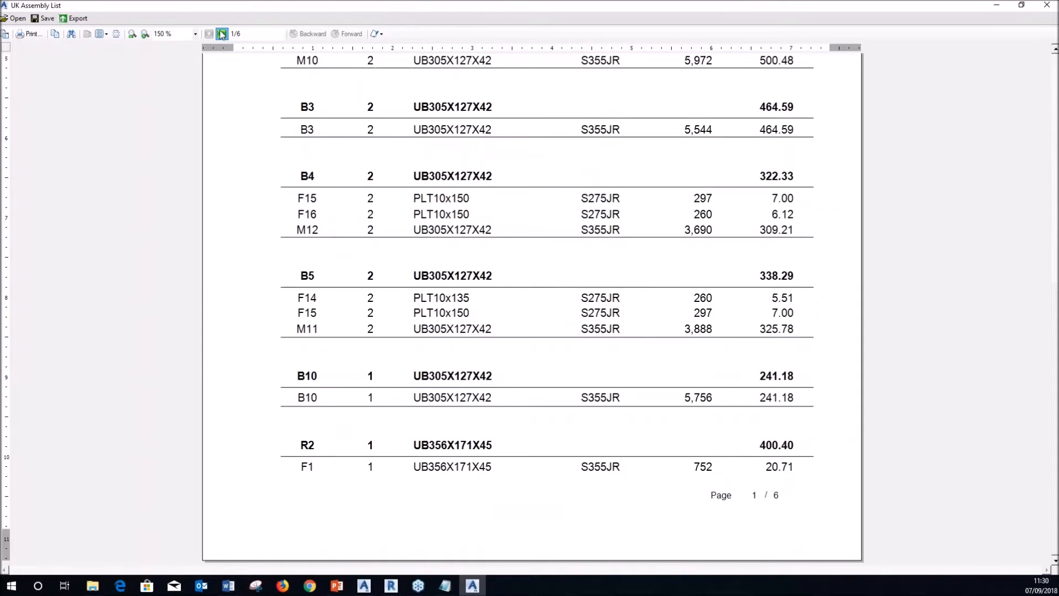
pyautogui.click(222, 34)
pyautogui.scroll(2, 350, 210)
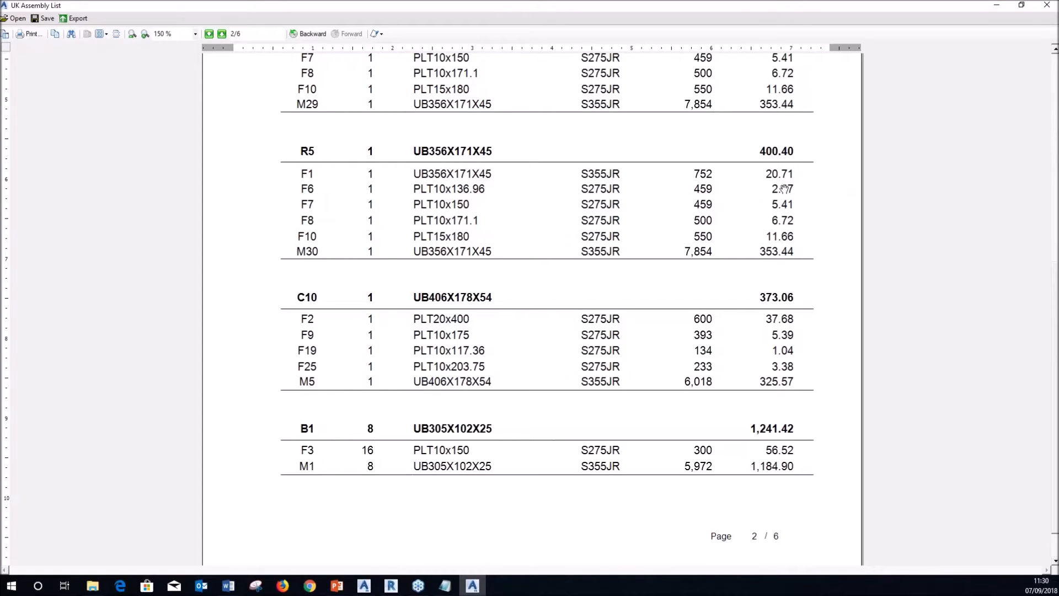
pyautogui.click(1047, 6)
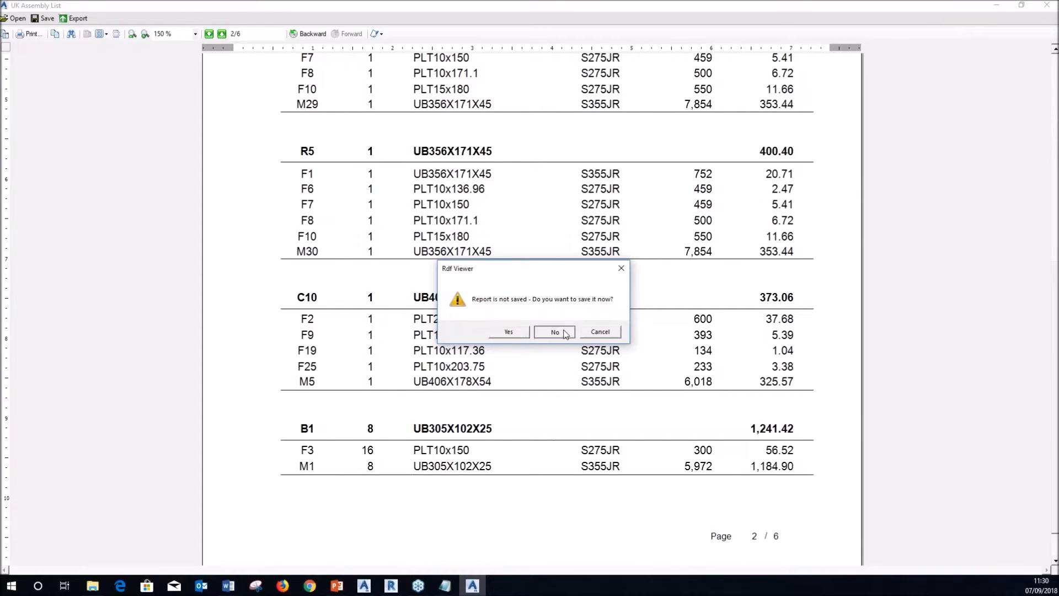
pyautogui.click(552, 331)
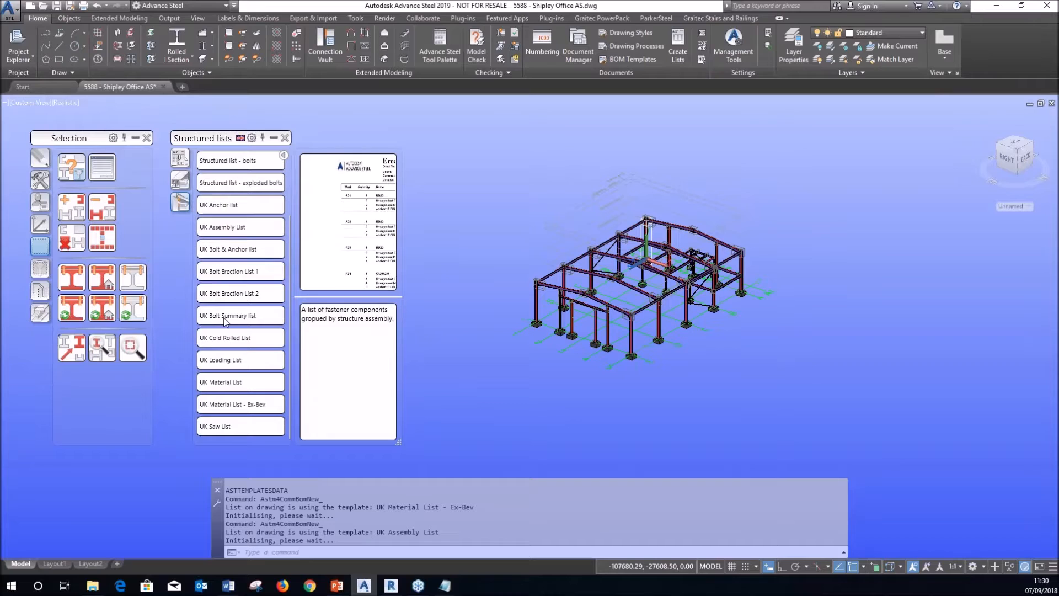
# Step: Generate the UK Loading List, review the assembly weights on its first page and close the report without saving
pyautogui.click(235, 360)
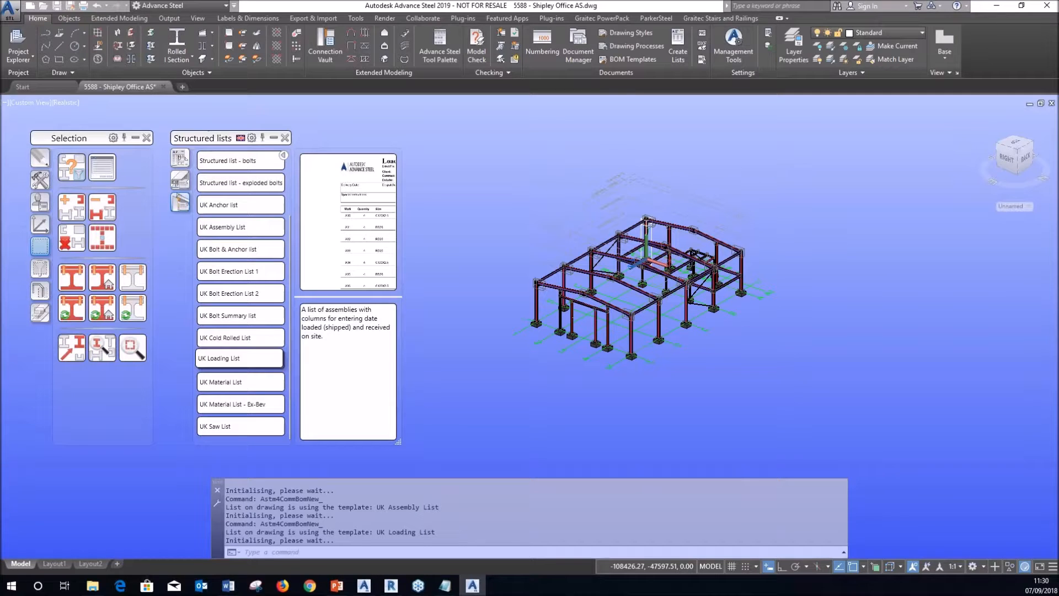
pyautogui.moveTo(0, 221); pyautogui.dragTo(518, 3)
pyautogui.keyDown('ctrl'); pyautogui.scroll(2, 583, 285); pyautogui.keyUp('ctrl')
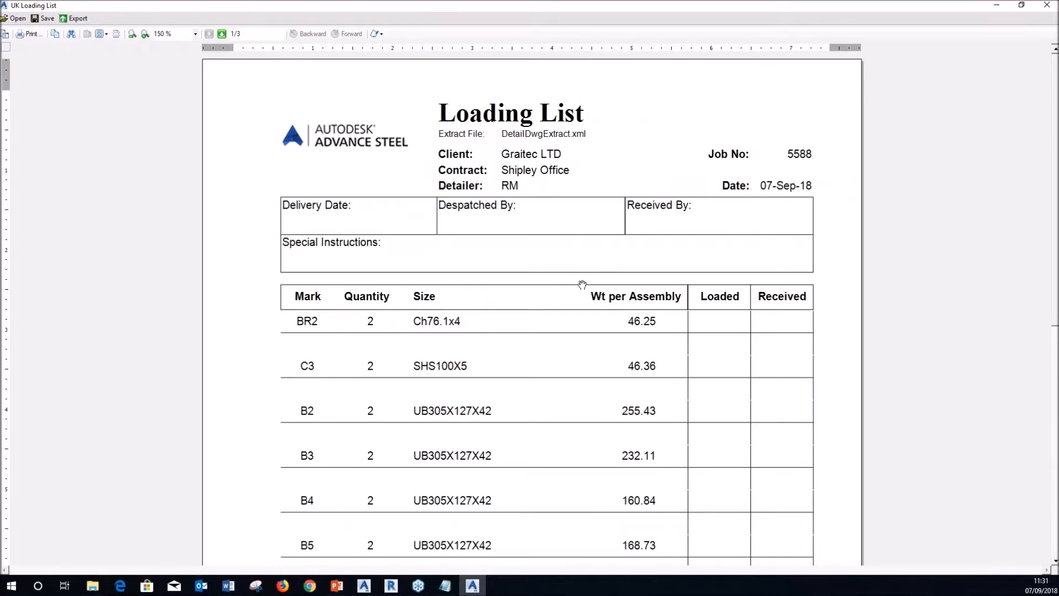
pyautogui.scroll(-3, 582, 282)
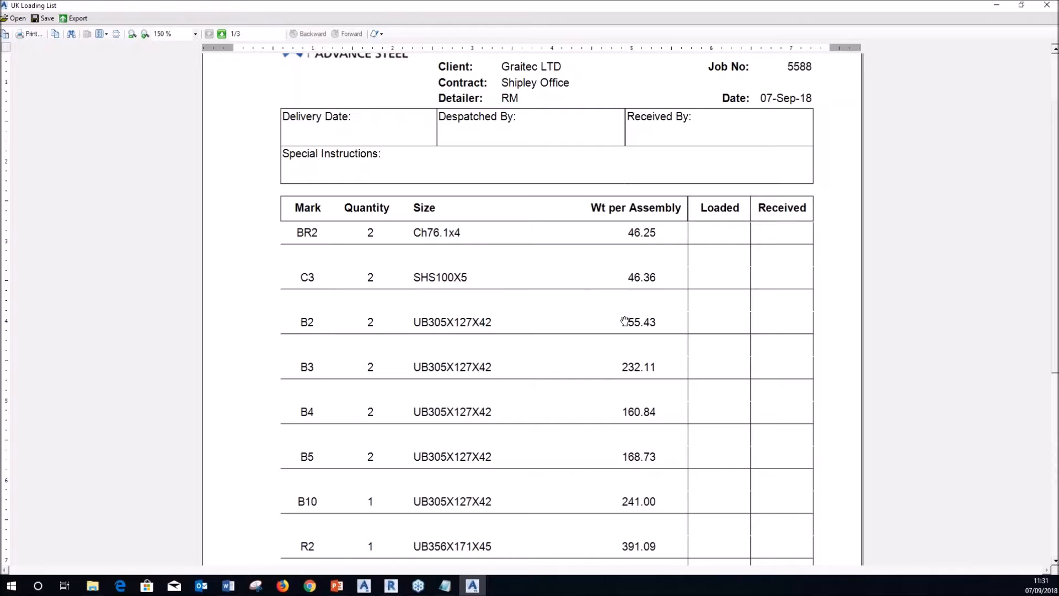
pyautogui.scroll(-2, 624, 329)
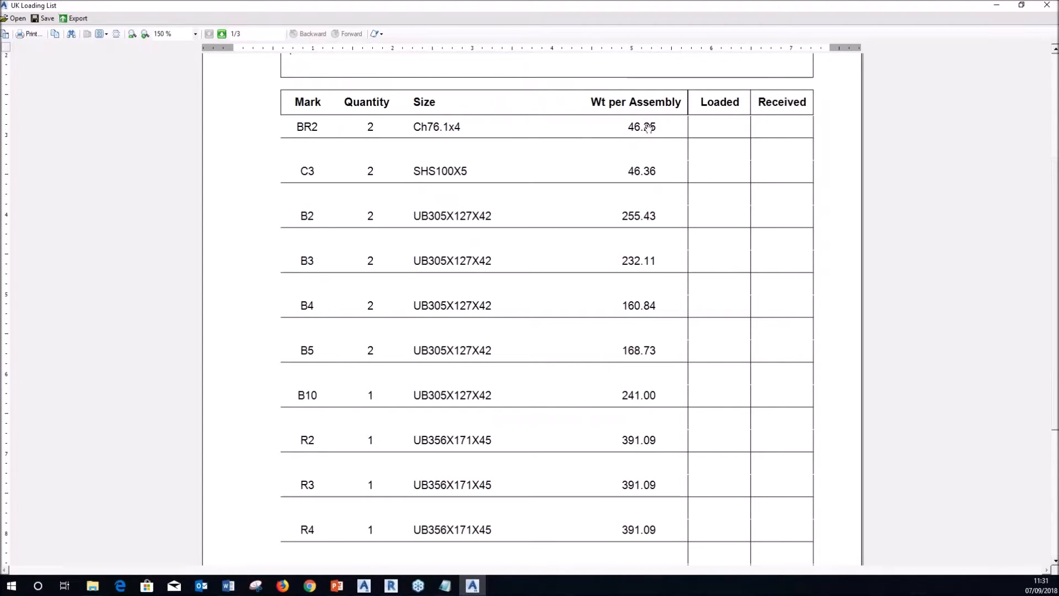
pyautogui.scroll(-2, 640, 263)
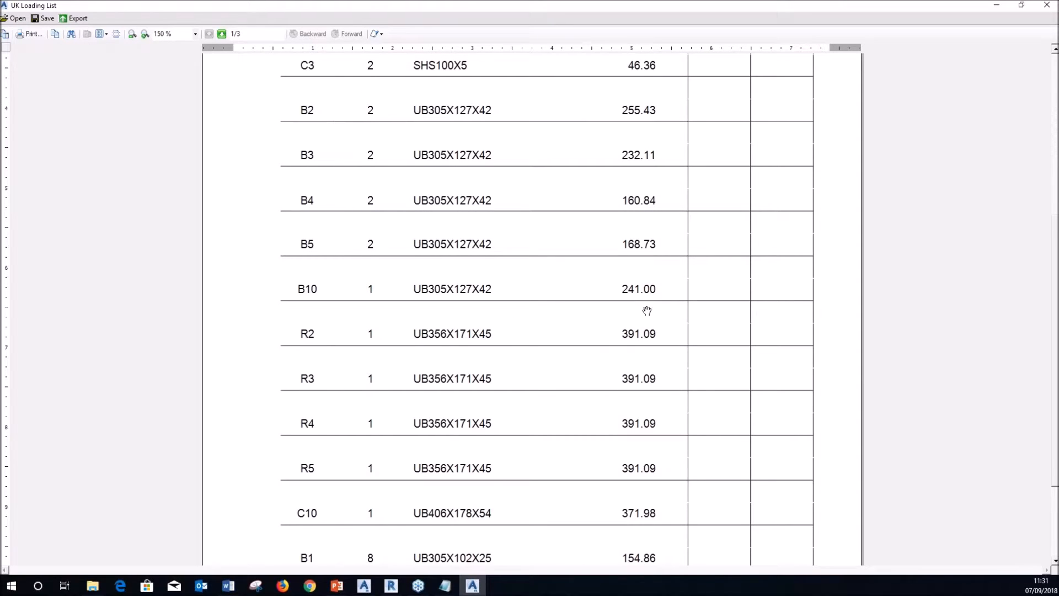
pyautogui.scroll(-2, 646, 312)
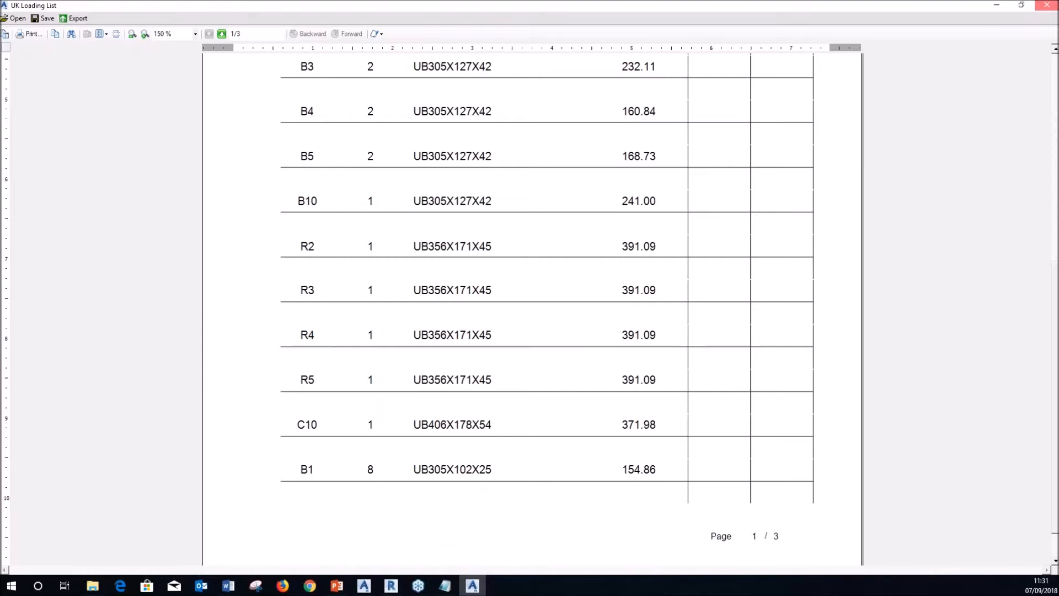
pyautogui.click(1047, 5)
pyautogui.click(567, 337)
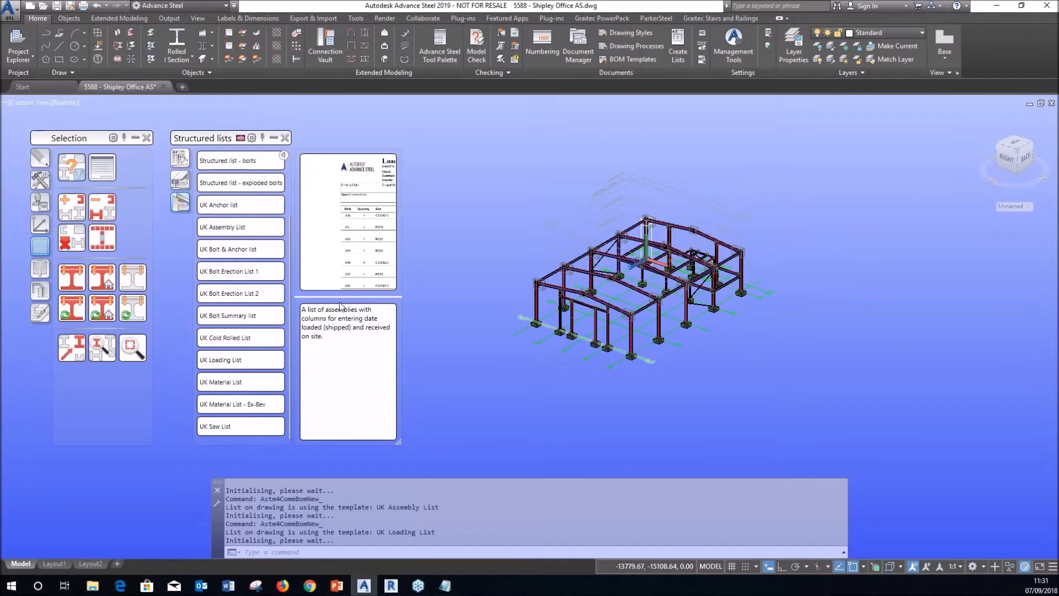
# Step: Generate the UK Bolt & Anchor list, review its quantities and weights, and close the report without saving
pyautogui.click(233, 251)
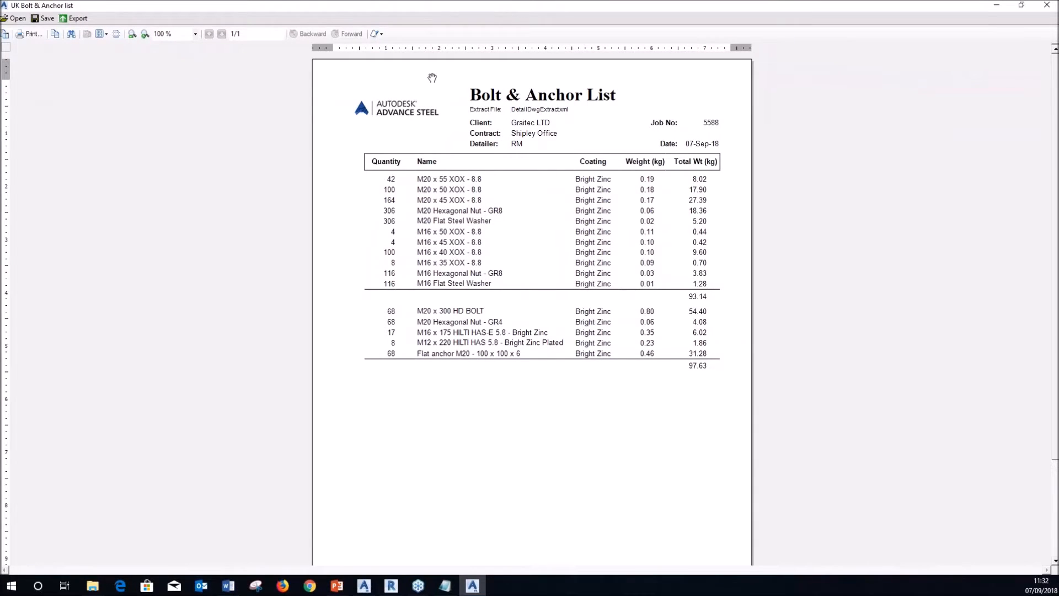
pyautogui.keyDown('ctrl'); pyautogui.scroll(2, 446, 97); pyautogui.keyUp('ctrl')
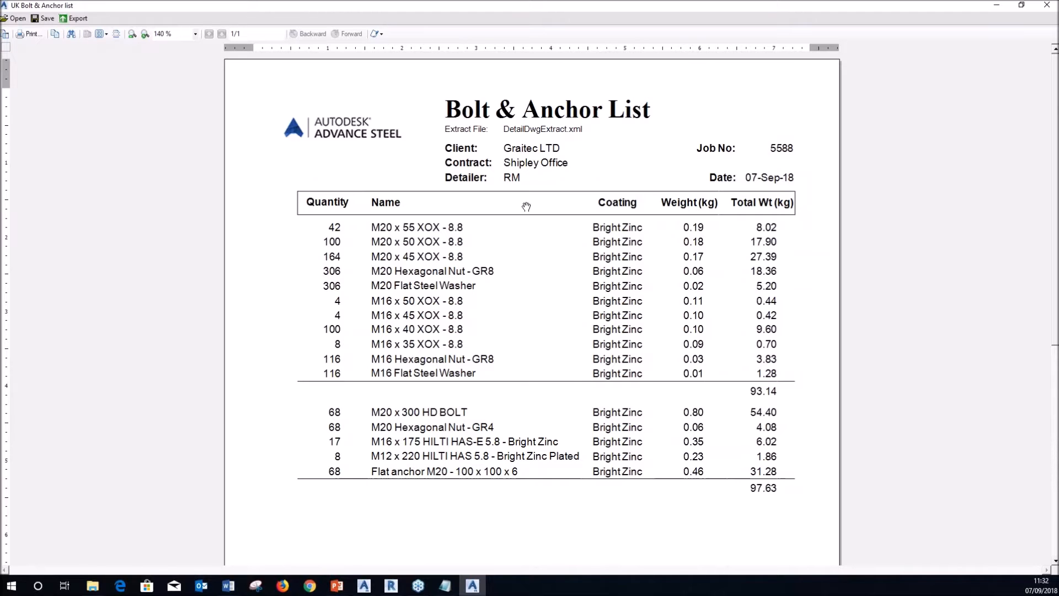
pyautogui.click(1049, 6)
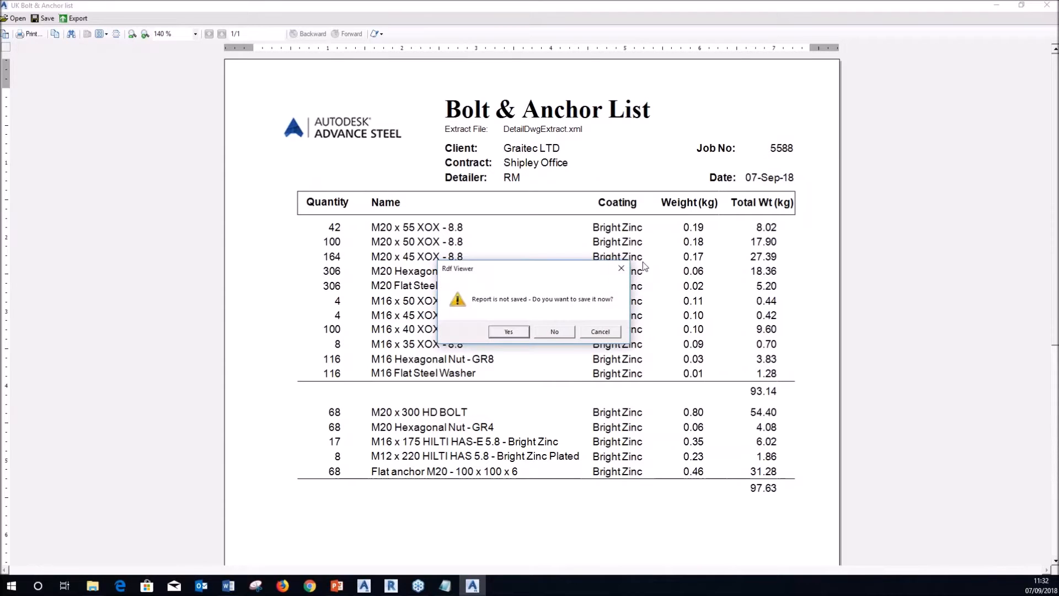
pyautogui.click(554, 332)
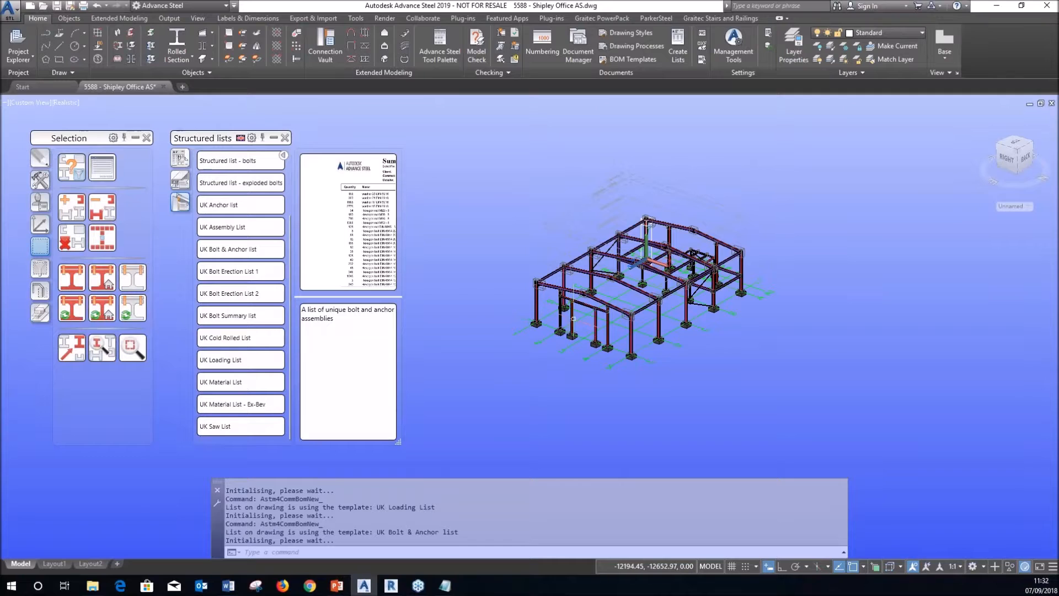
# Step: Generate the UK Bolt Erection List 2 in an enlarged report view and review the bolts listed for each assembly
pyautogui.click(255, 303)
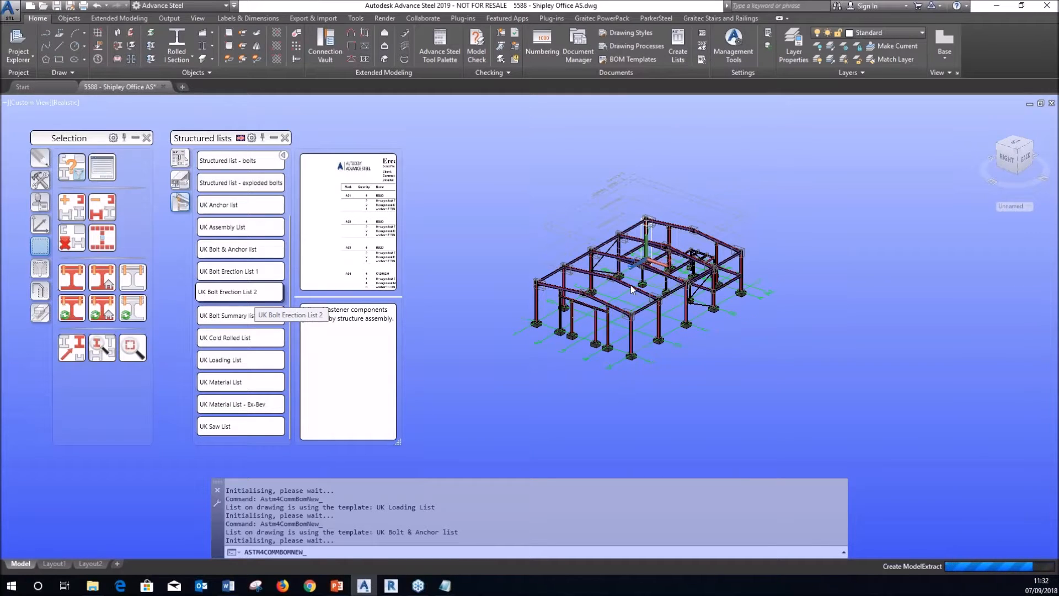
pyautogui.click(567, 259)
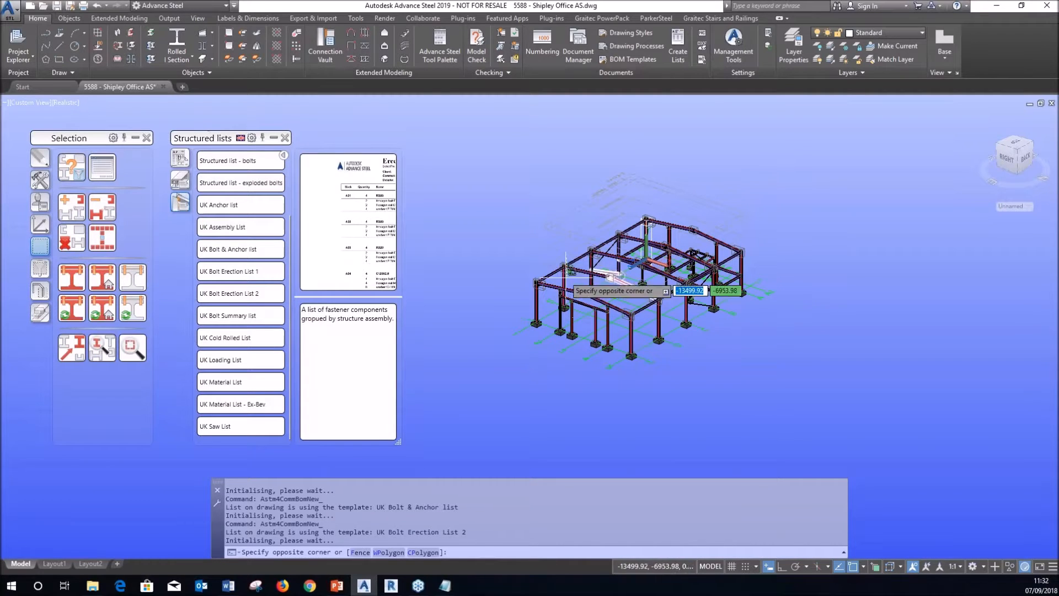
pyautogui.press('Escape')
pyautogui.press('Escape')
pyautogui.scroll(3, 567, 266)
pyautogui.scroll(5, 634, 115)
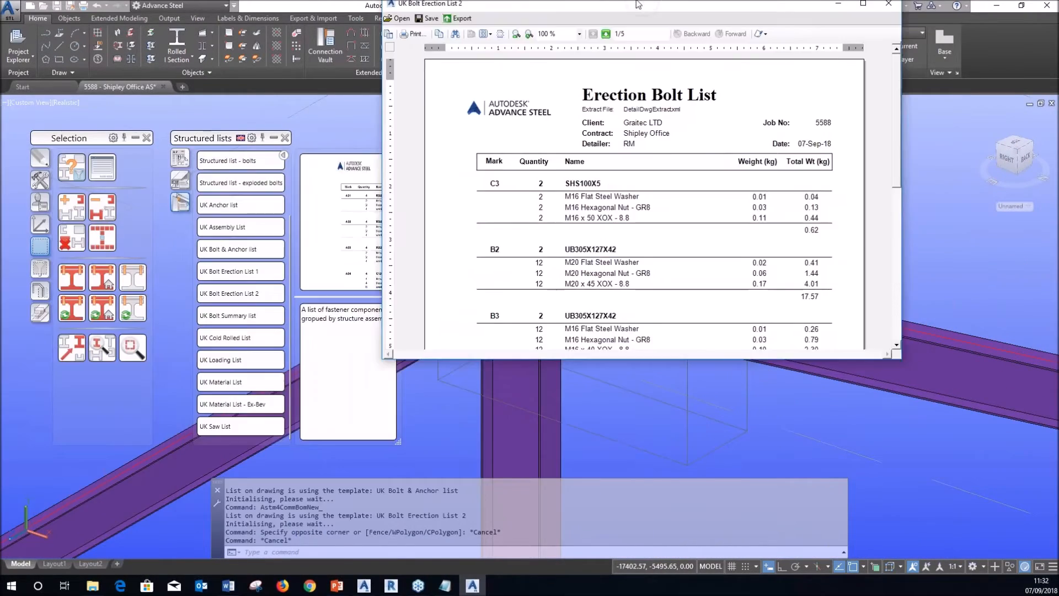
pyautogui.moveTo(636, 1); pyautogui.dragTo(636, 0)
pyautogui.scroll(-6, 579, 241)
pyautogui.keyDown('ctrl'); pyautogui.scroll(6, 501, 403); pyautogui.keyUp('ctrl')
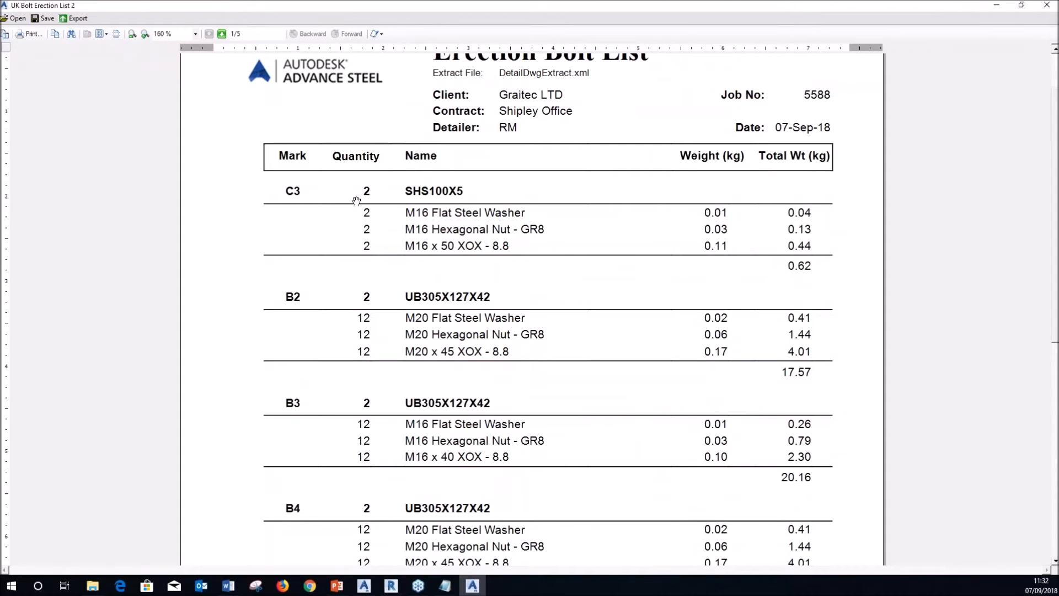
pyautogui.scroll(-5, 375, 221)
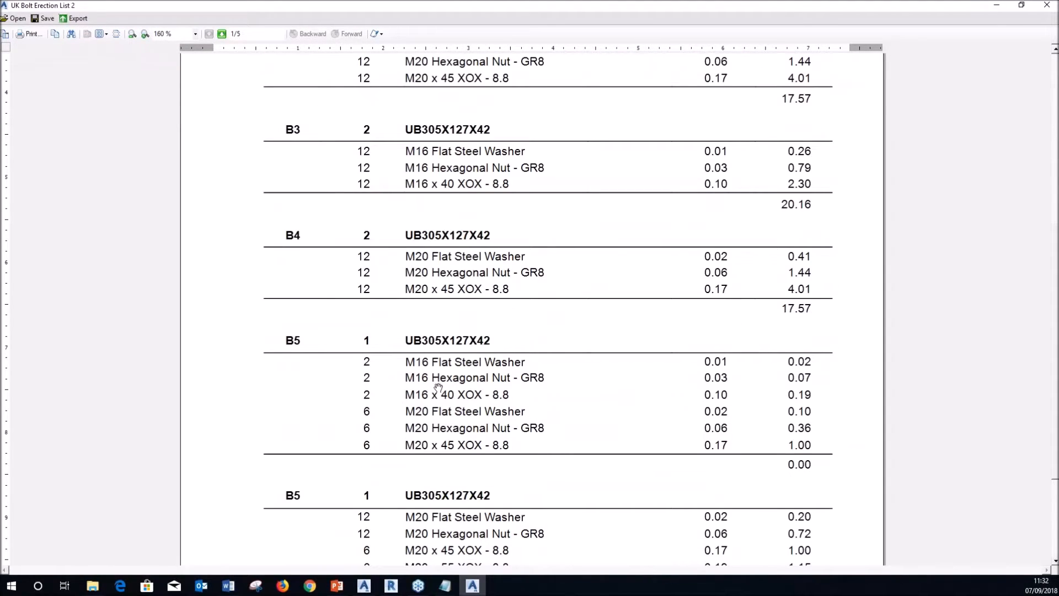
pyautogui.keyDown('ctrl'); pyautogui.scroll(1, 437, 386); pyautogui.keyUp('ctrl')
pyautogui.scroll(-3, 430, 411)
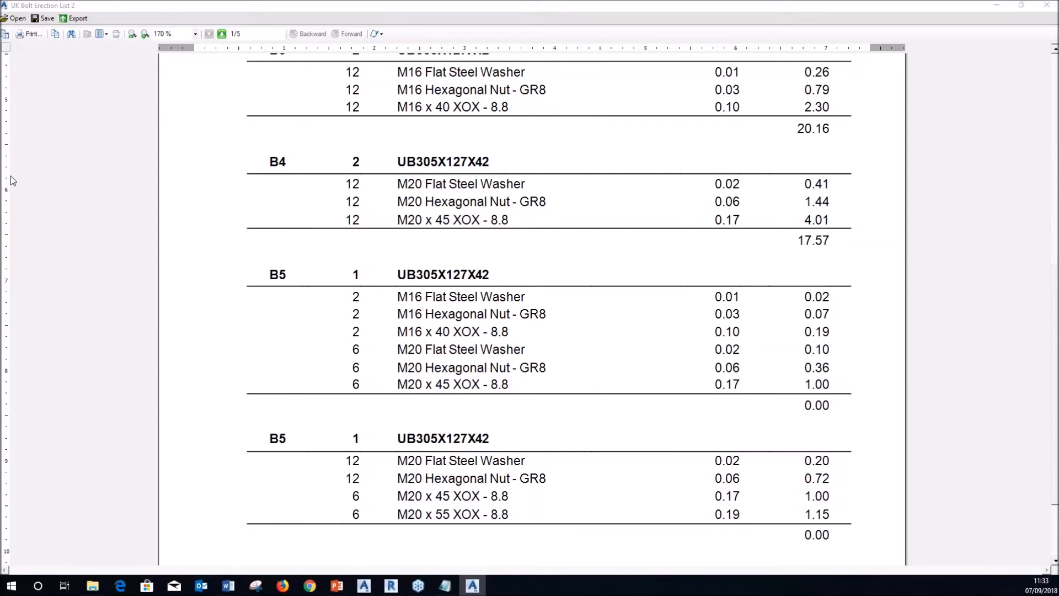
# Step: Export the UK Bolt Erection List 2 as a Microsoft Excel WorksSheet (XLS) to the BOM folder and close the report
pyautogui.click(264, 196)
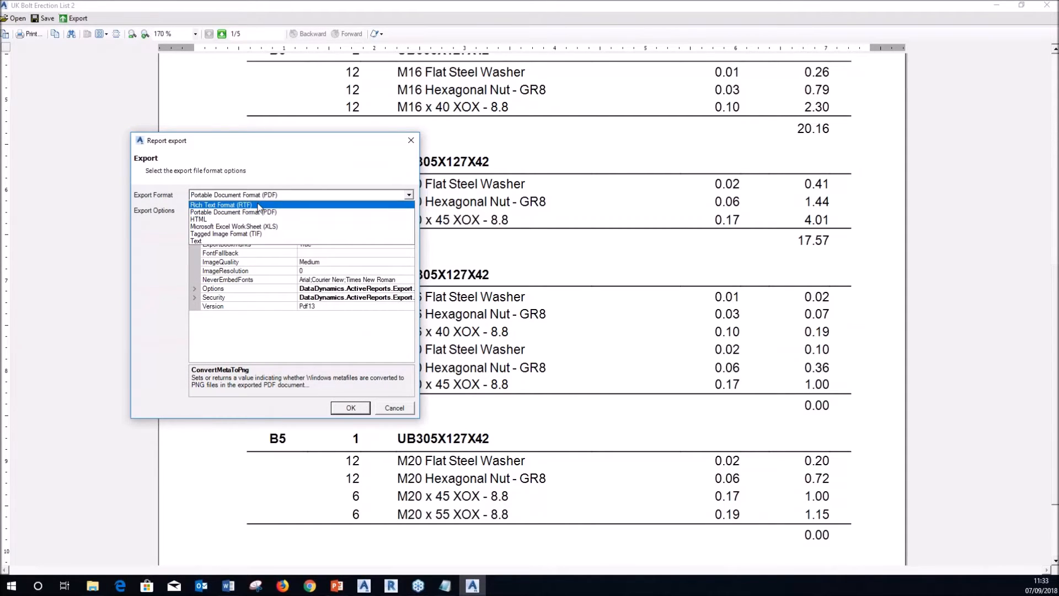
pyautogui.click(251, 226)
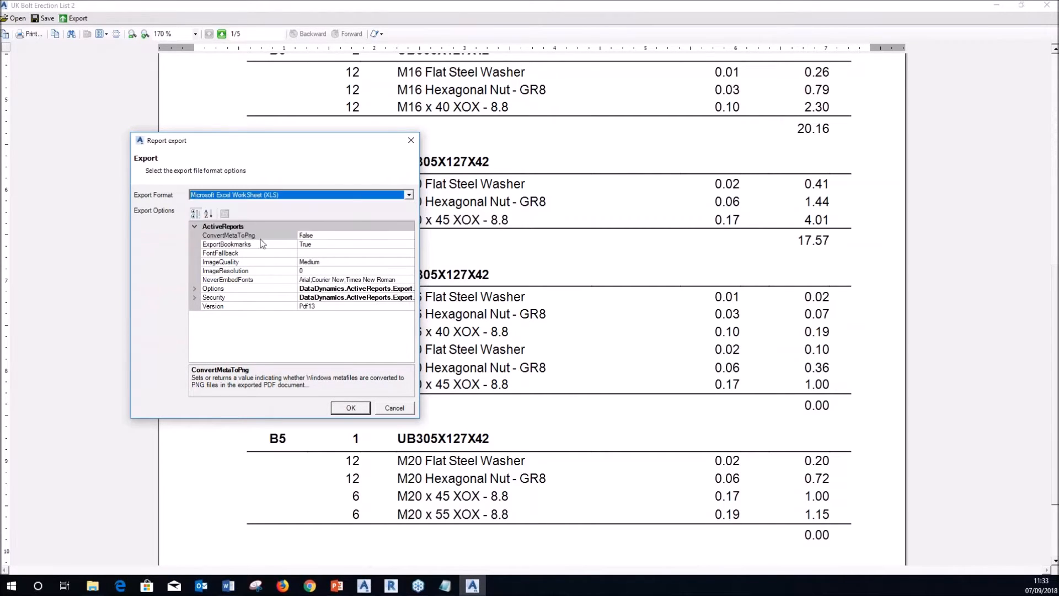
pyautogui.click(352, 408)
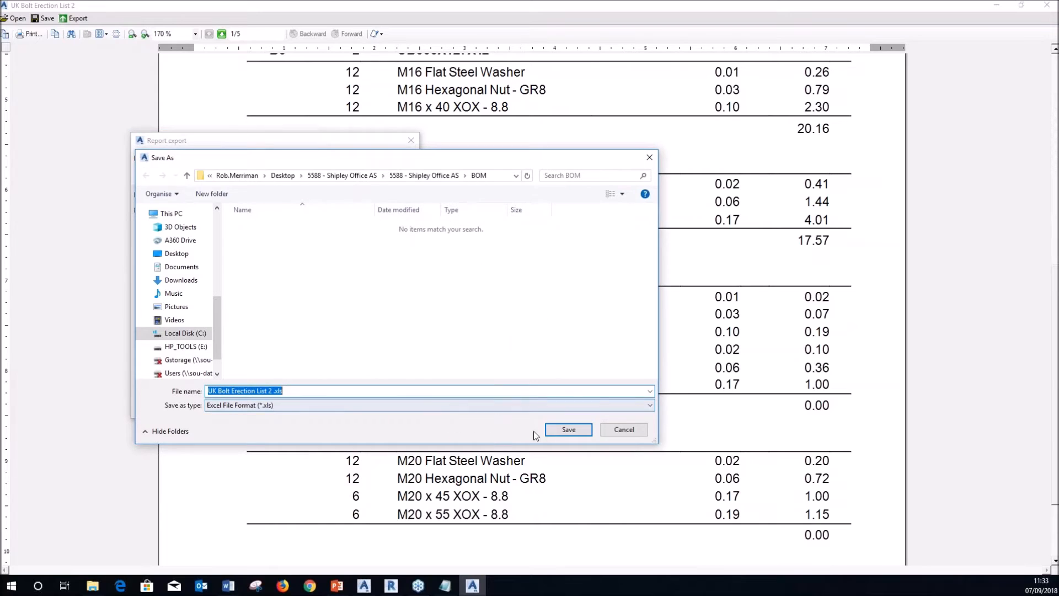
pyautogui.click(568, 429)
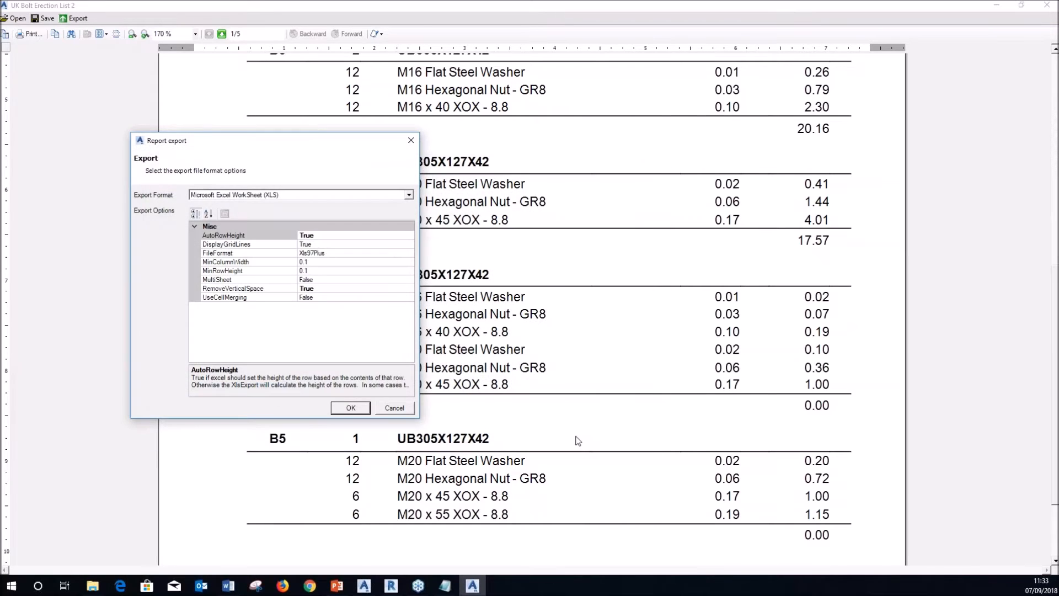
pyautogui.click(1054, 7)
pyautogui.click(554, 332)
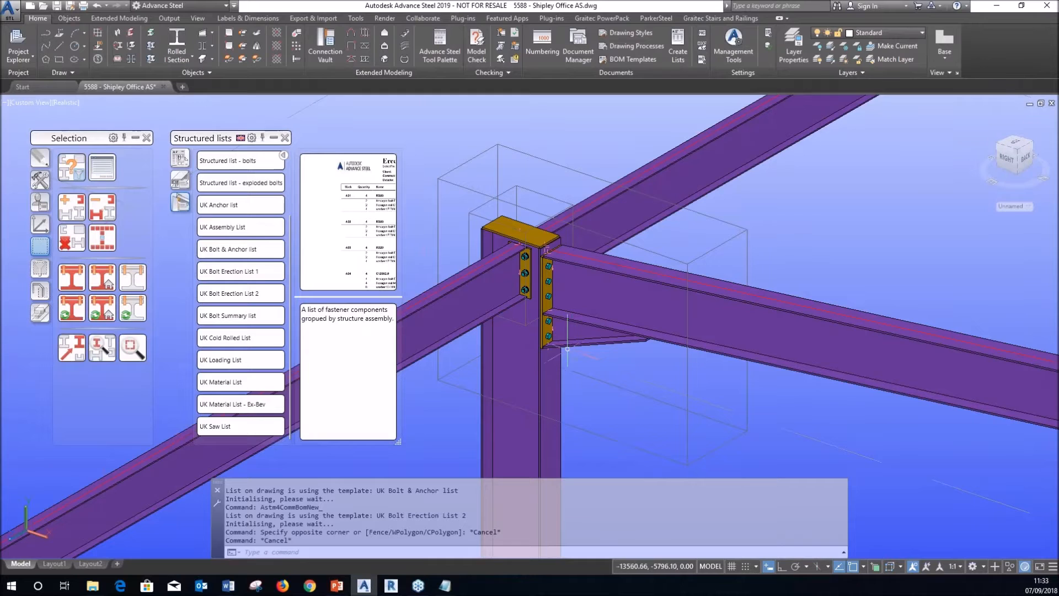
# Step: Open the Document Manager, list the up-to-date detail drawings and preview the single-part plate drawings F24 and F28
pyautogui.scroll(-10, 567, 348)
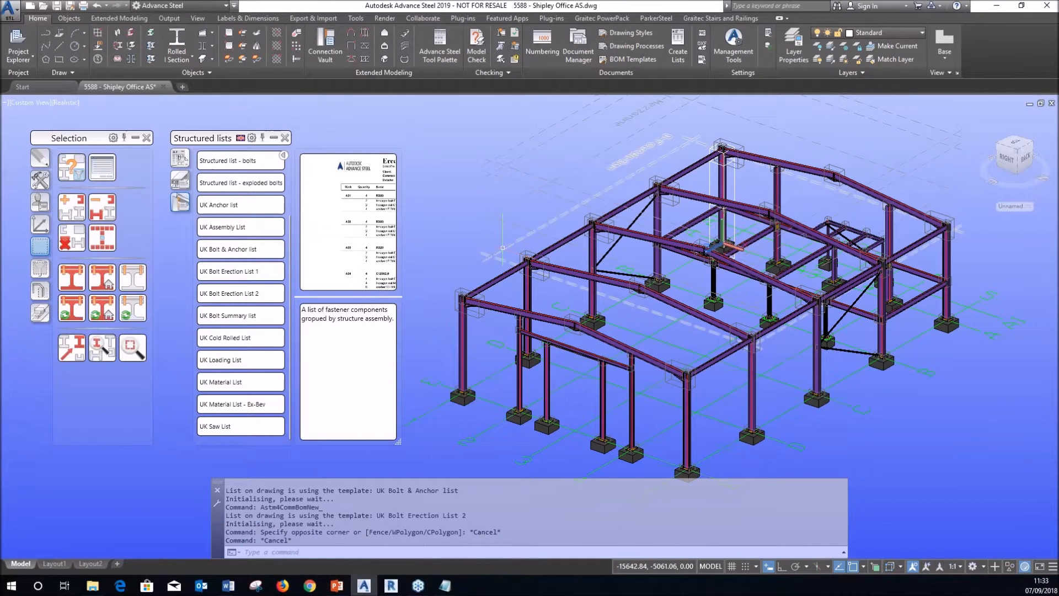
pyautogui.click(575, 49)
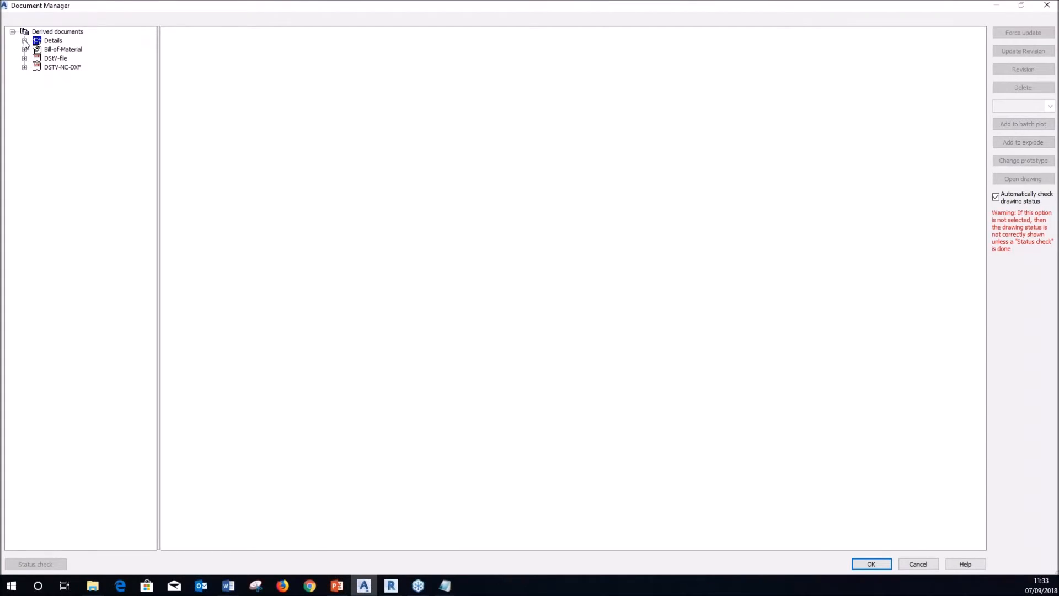
pyautogui.click(24, 41)
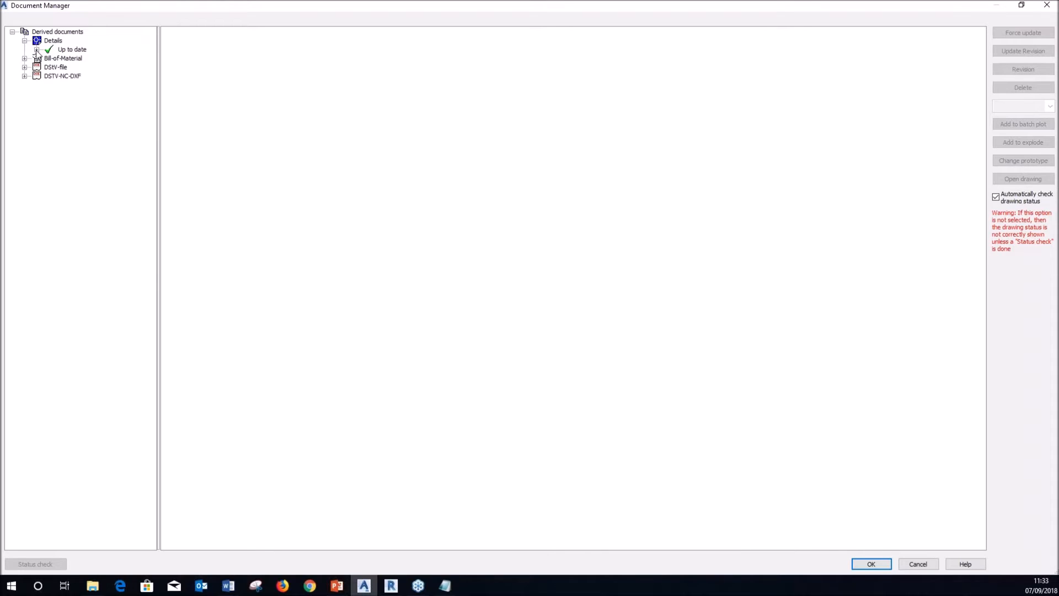
pyautogui.click(37, 49)
pyautogui.scroll(-7, 80, 136)
pyautogui.click(95, 200)
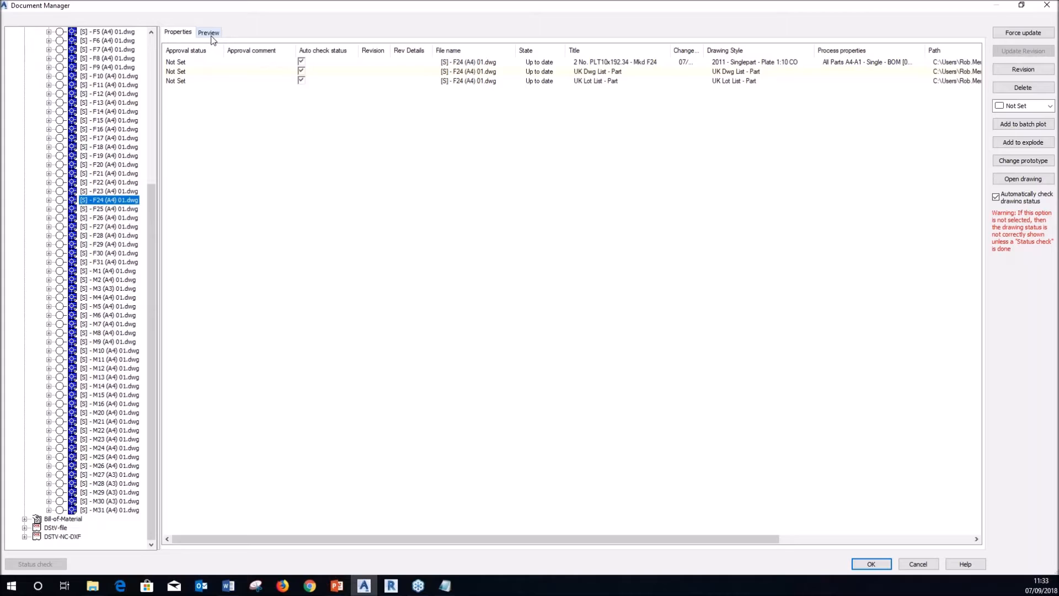
pyautogui.click(211, 35)
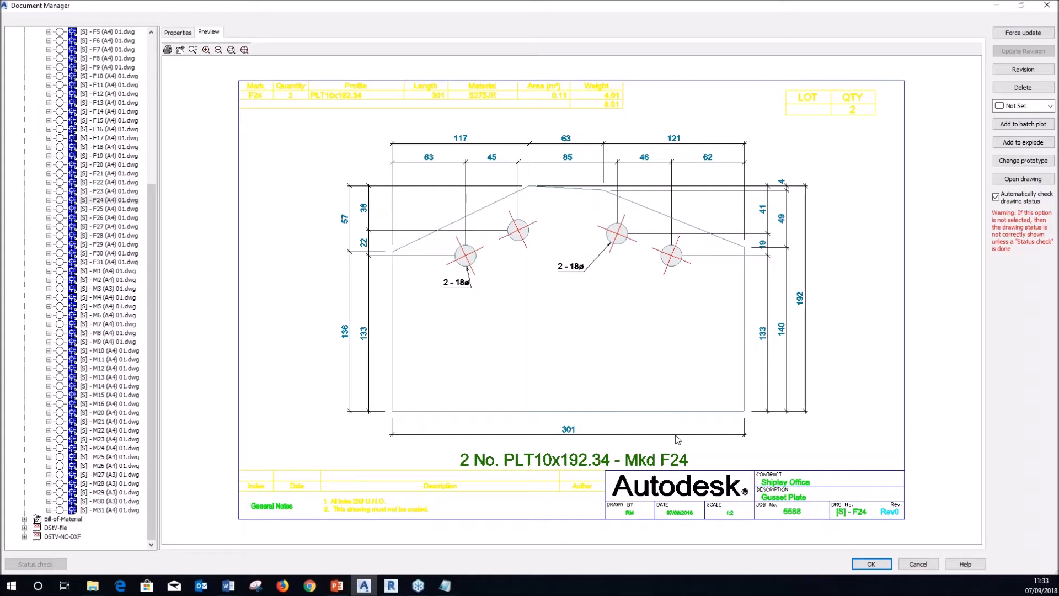
pyautogui.click(111, 236)
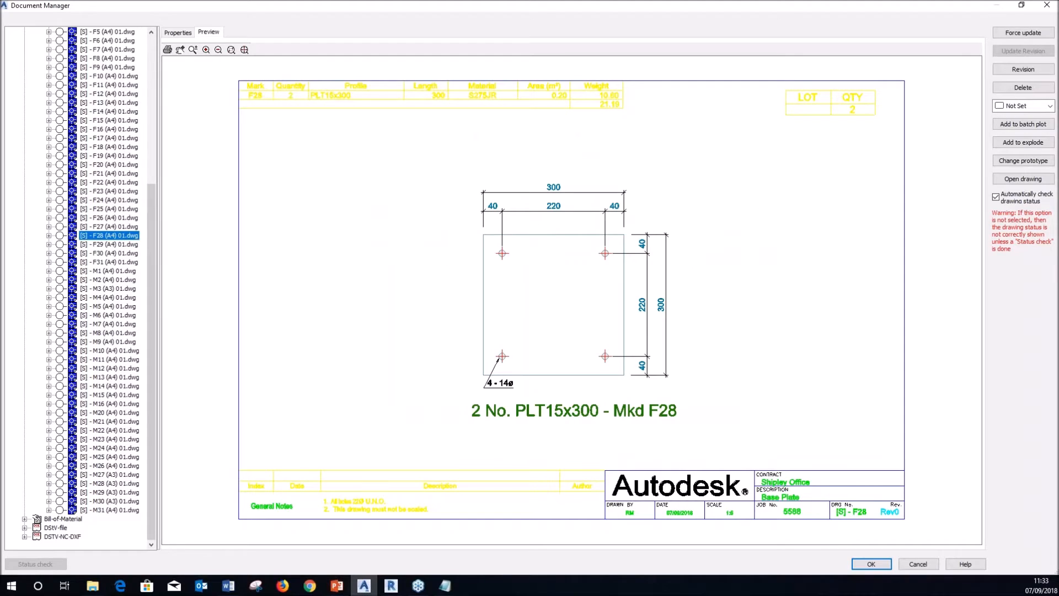
# Step: Preview the single-part drawings of rafter M3, column M15 and beam M22
pyautogui.click(106, 289)
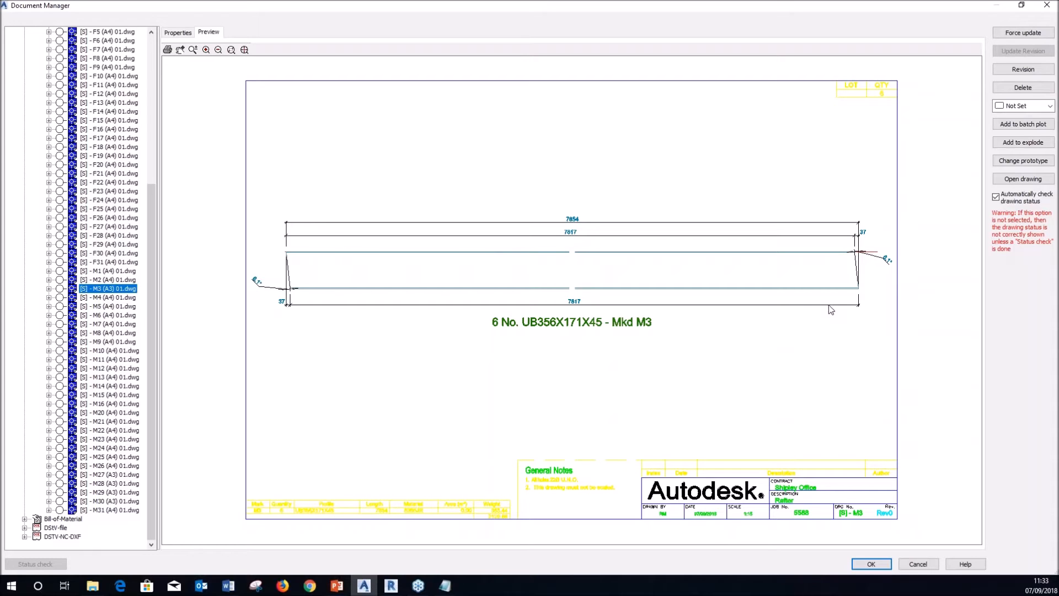
pyautogui.click(733, 333)
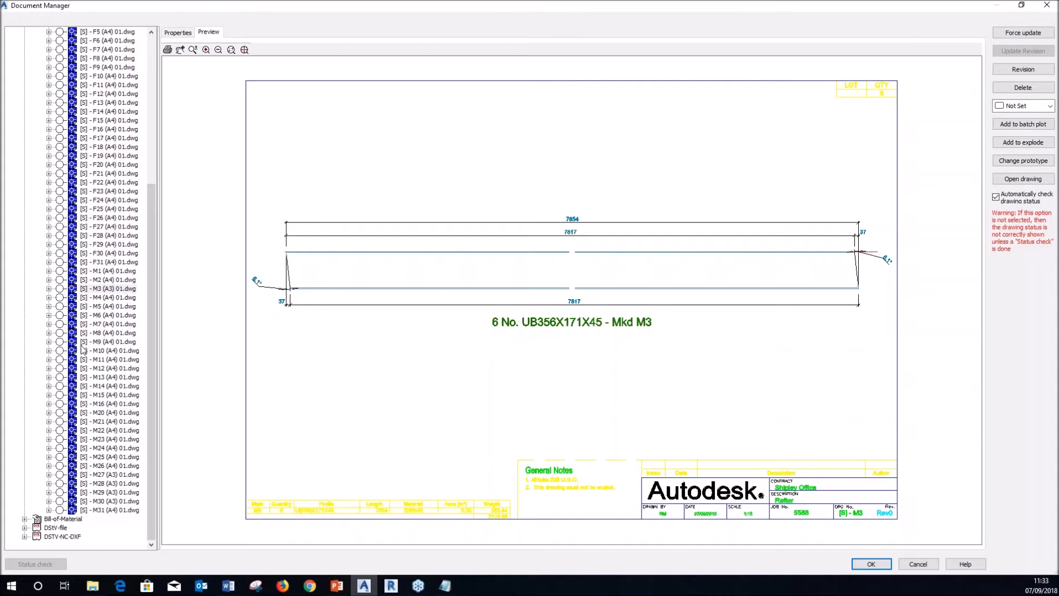
pyautogui.click(109, 395)
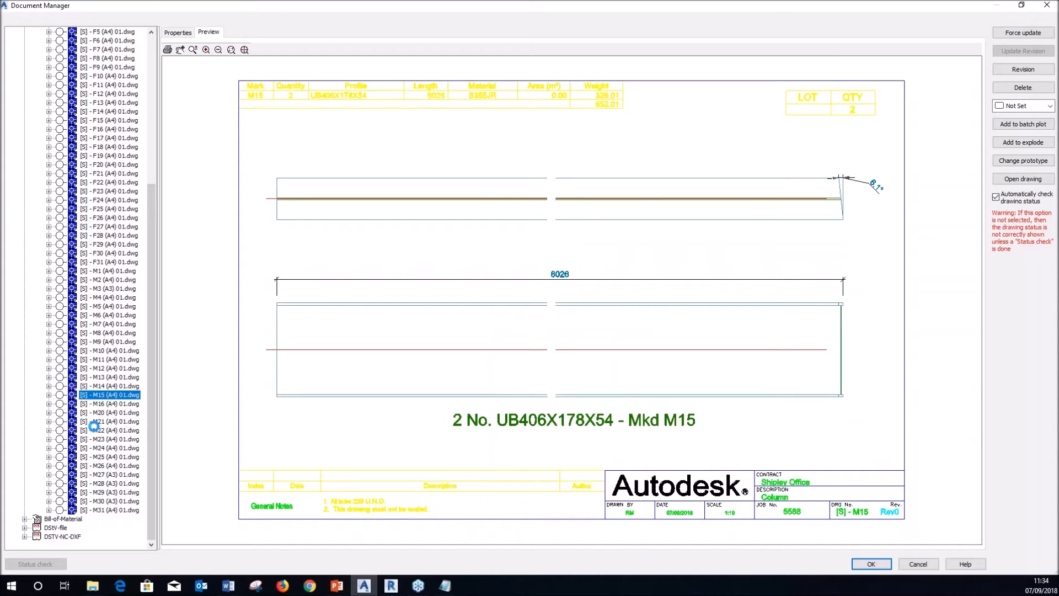
pyautogui.click(101, 430)
# Step: Preview the assembly drawing of column C4 and examine the parts list on its sheet
pyautogui.moveTo(153, 246); pyautogui.dragTo(141, 107)
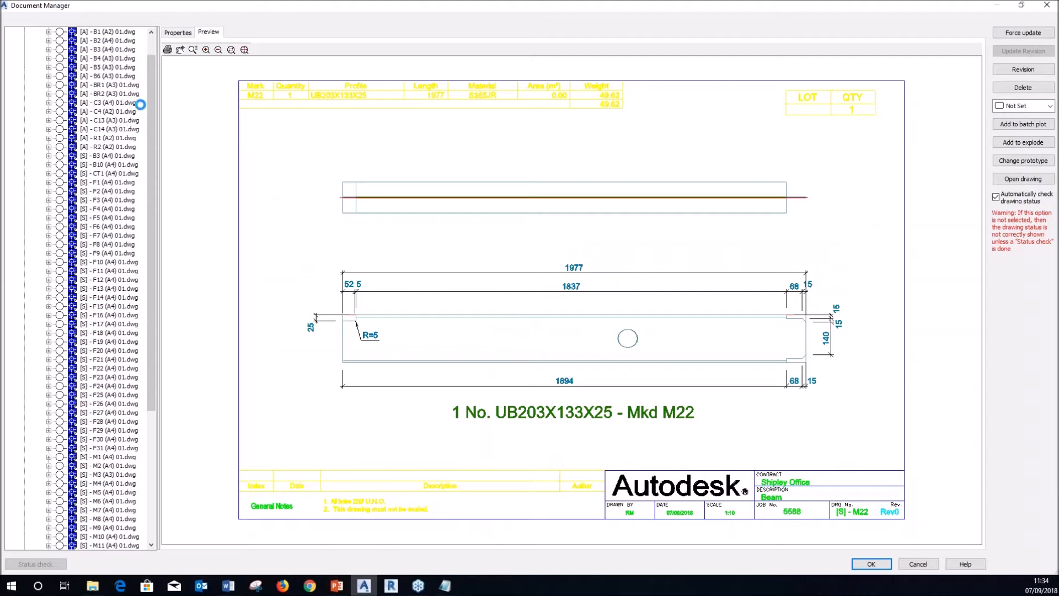
pyautogui.click(108, 111)
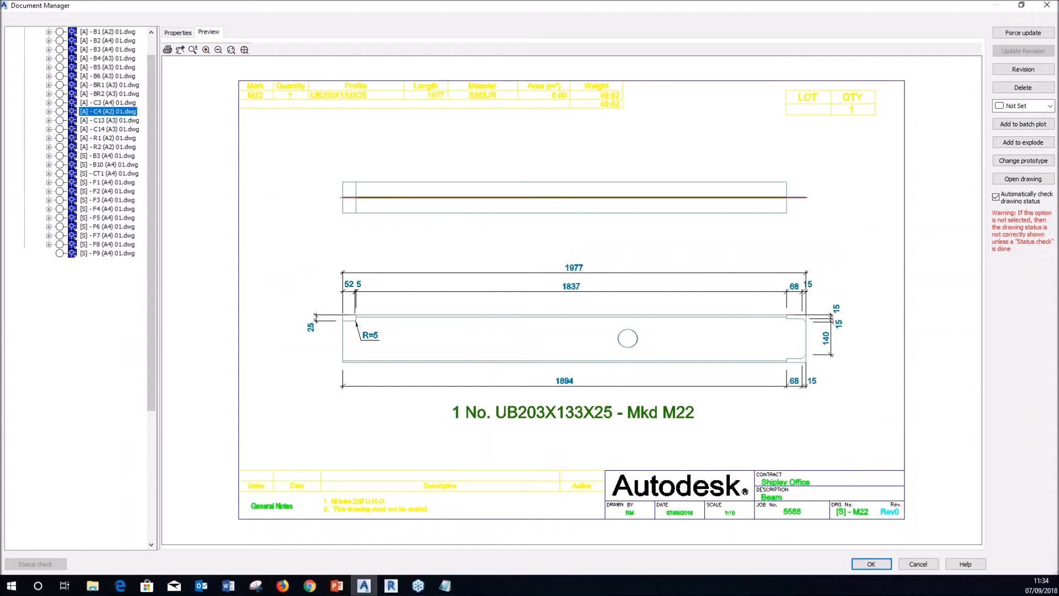
pyautogui.scroll(5, 296, 463)
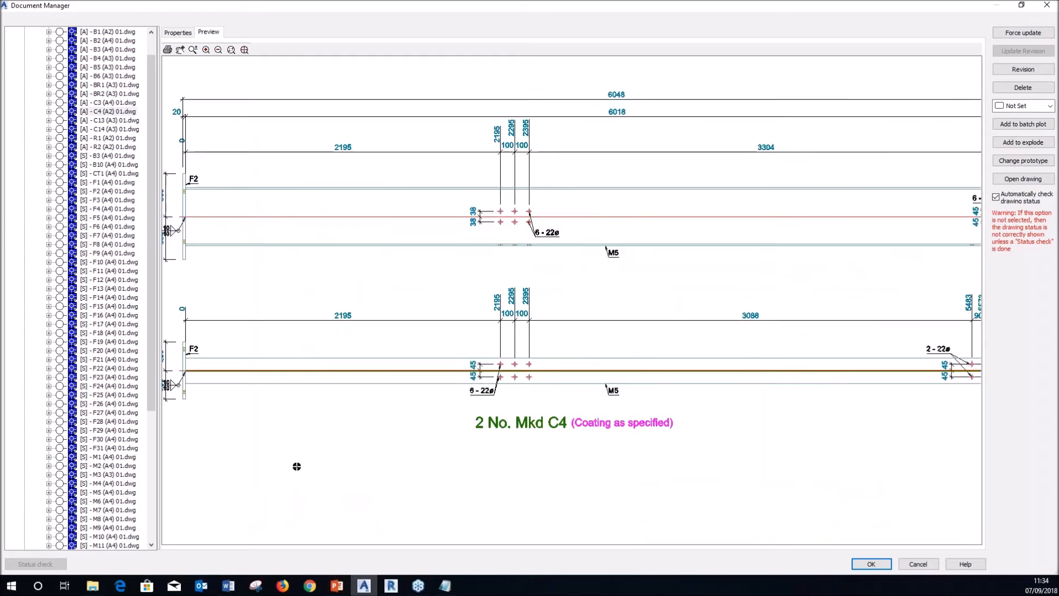
pyautogui.scroll(2, 269, 373)
pyautogui.moveTo(270, 374); pyautogui.dragTo(575, 252, button='middle')
pyautogui.scroll(2, 410, 233)
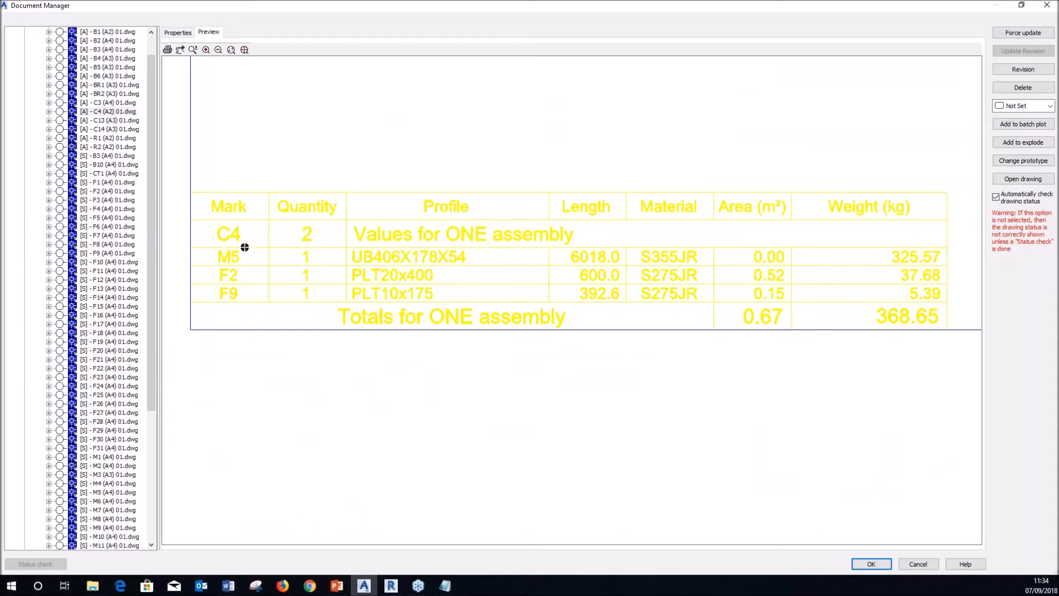
pyautogui.scroll(-3, 390, 405)
pyautogui.scroll(-3, 458, 348)
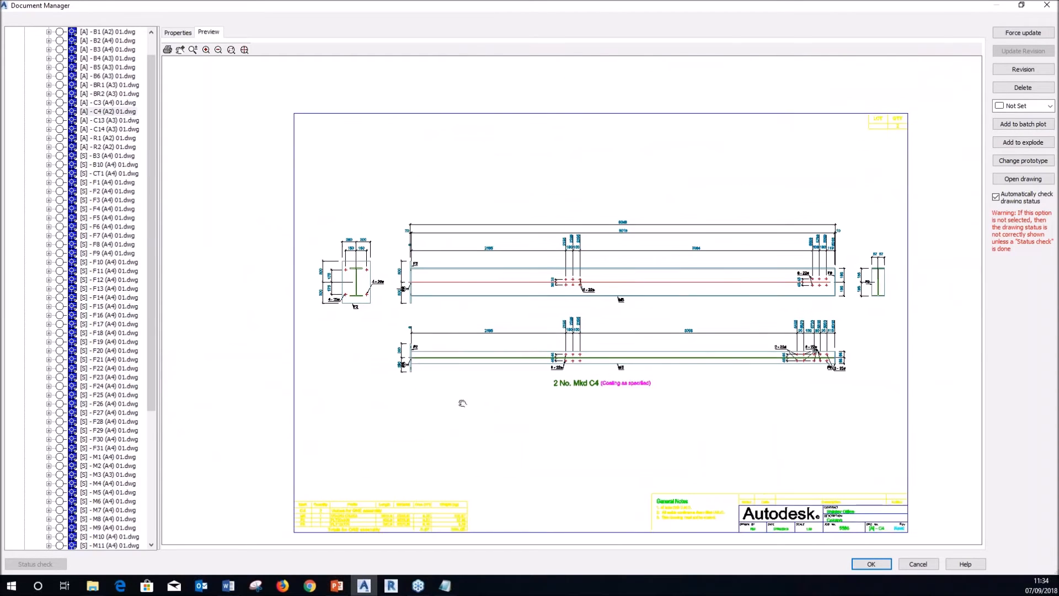
# Step: Examine the base plate F2 holes and weld symbol on the column C4 assembly drawing
pyautogui.scroll(2, 416, 289)
pyautogui.scroll(3, 267, 255)
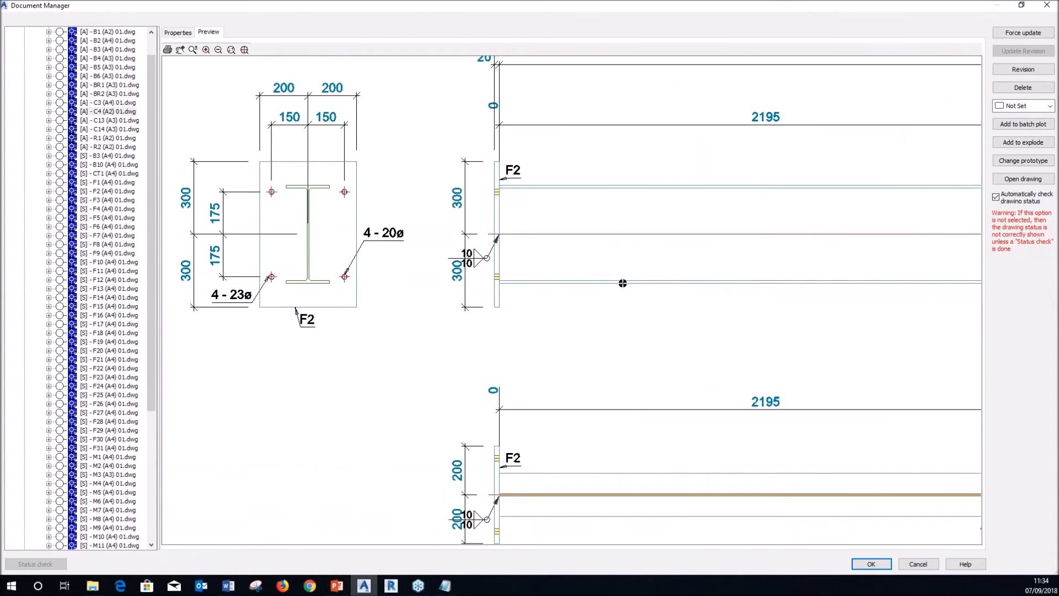
pyautogui.scroll(2, 431, 228)
pyautogui.moveTo(431, 227); pyautogui.dragTo(552, 250, button='middle')
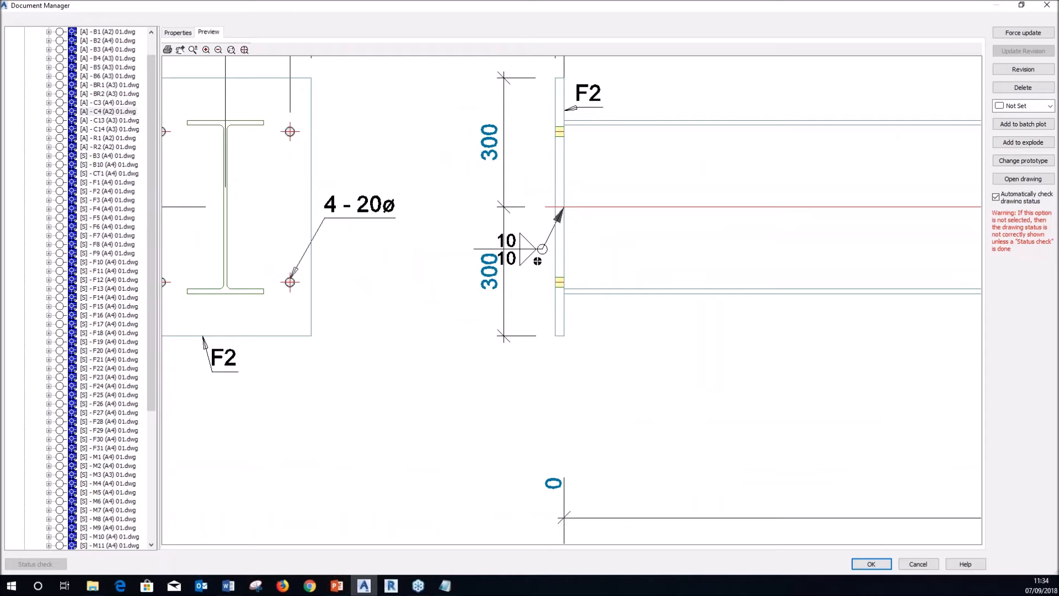
pyautogui.scroll(-6, 538, 246)
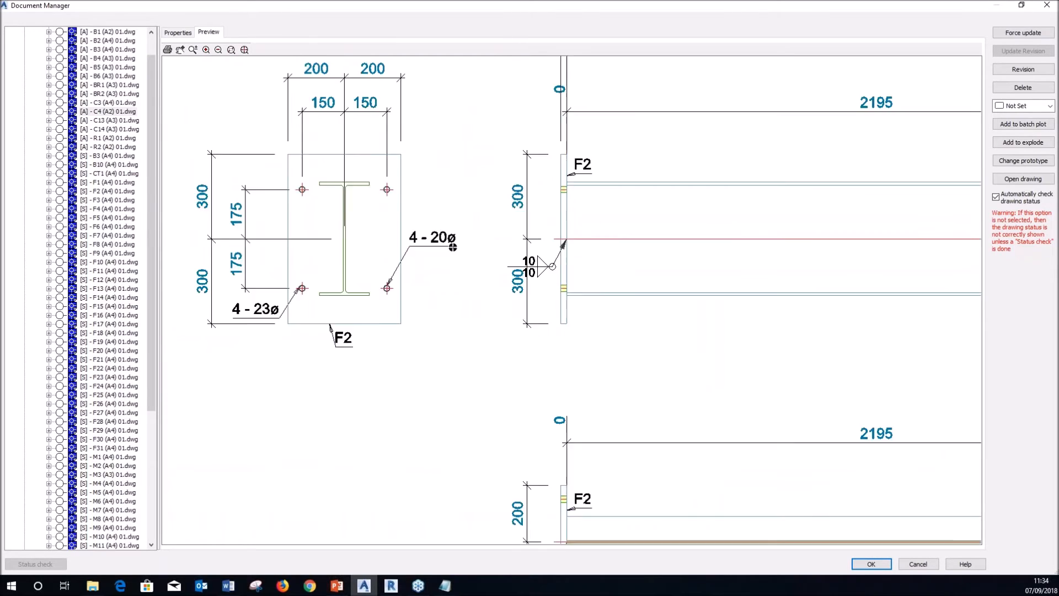
# Step: Preview the single-part drawing of beam B10, and the F15.nc.dxf file among the DSTV-NC-DXF documents
pyautogui.scroll(1, 77, 155)
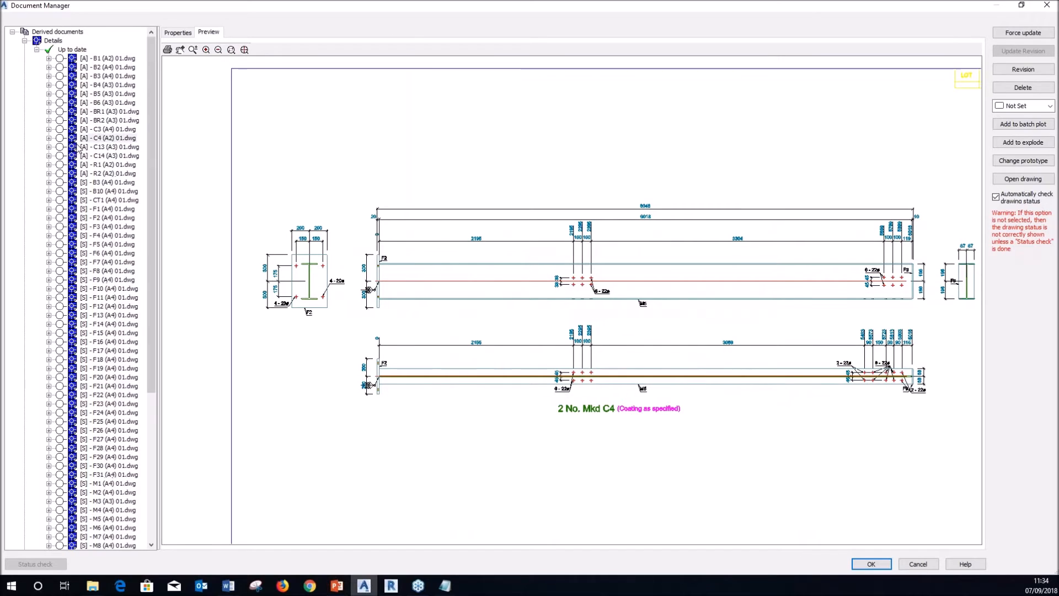
pyautogui.click(100, 190)
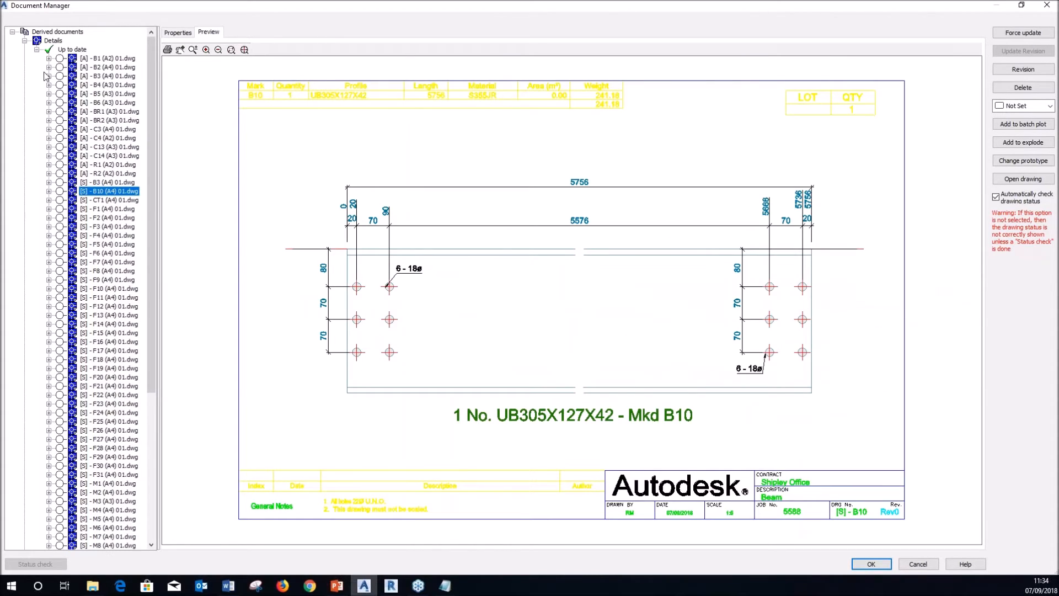
pyautogui.click(25, 41)
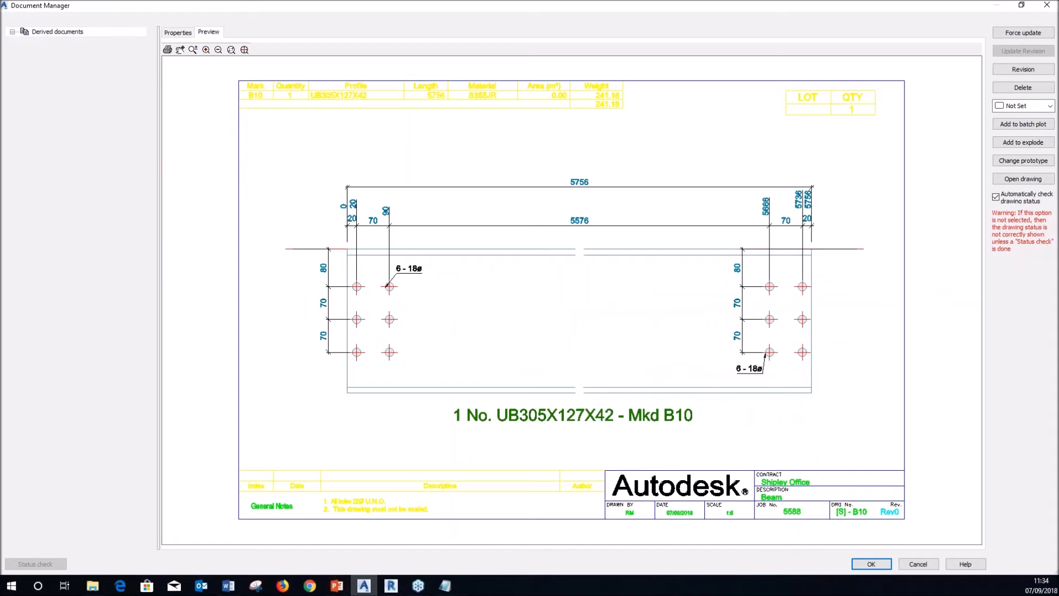
pyautogui.click(24, 67)
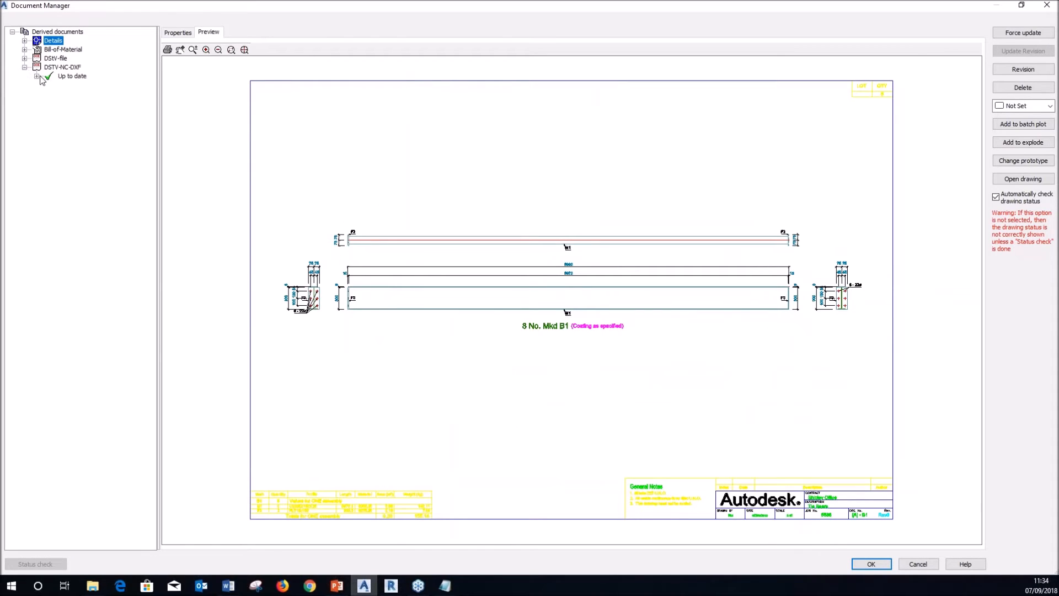
pyautogui.click(37, 76)
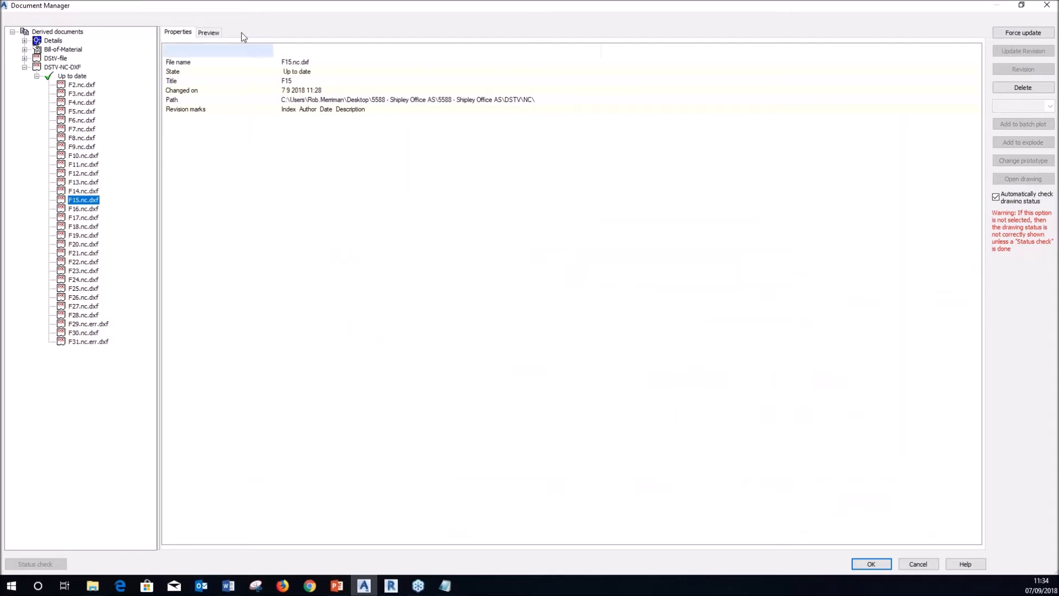
pyautogui.click(216, 32)
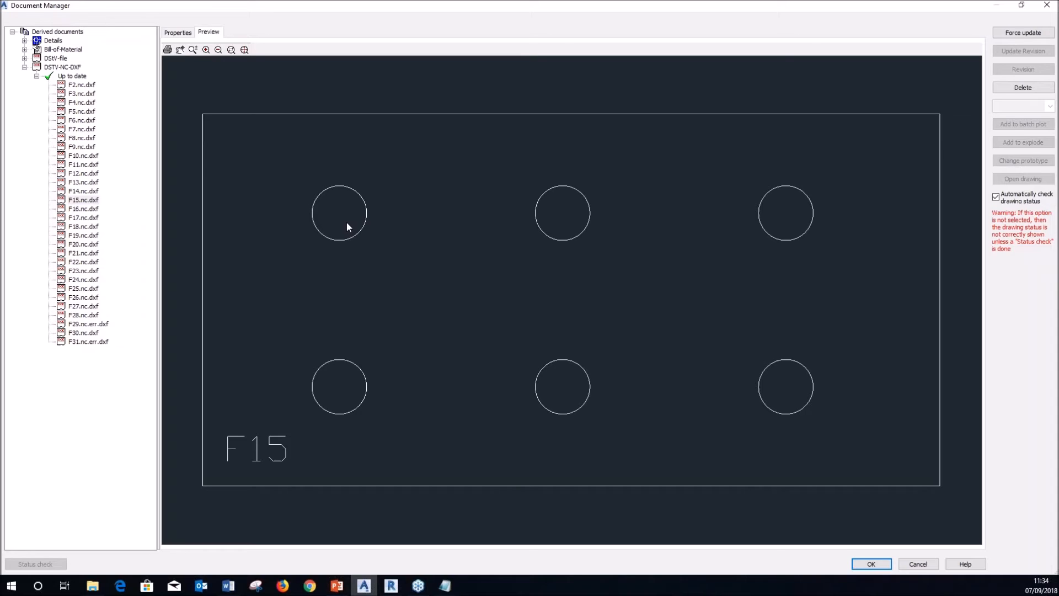
# Step: List the up-to-date DStV-NC files and preview the contents of M17.nc
pyautogui.click(24, 58)
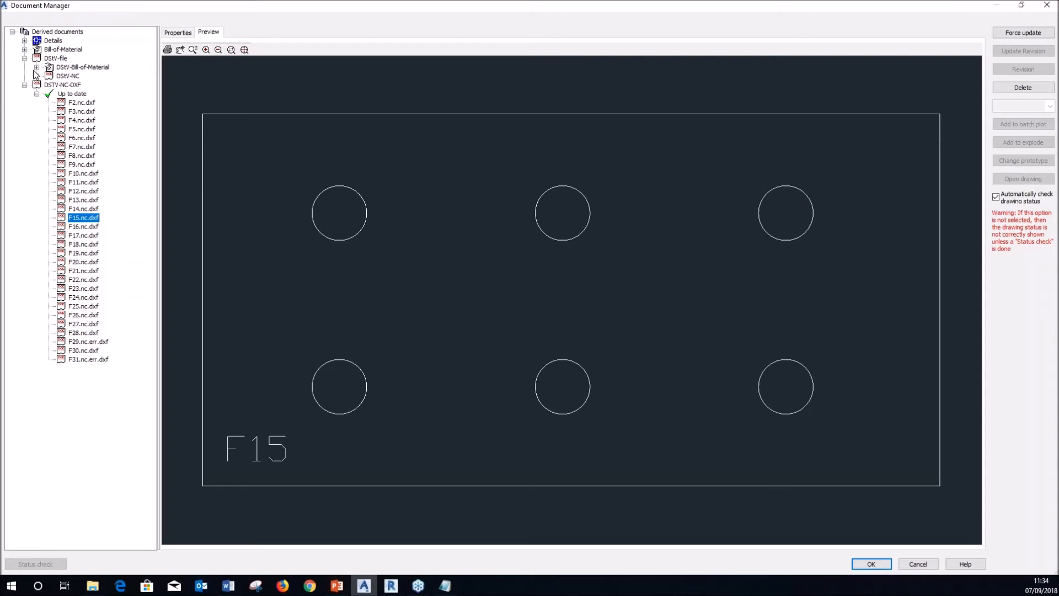
pyautogui.click(36, 76)
pyautogui.click(48, 85)
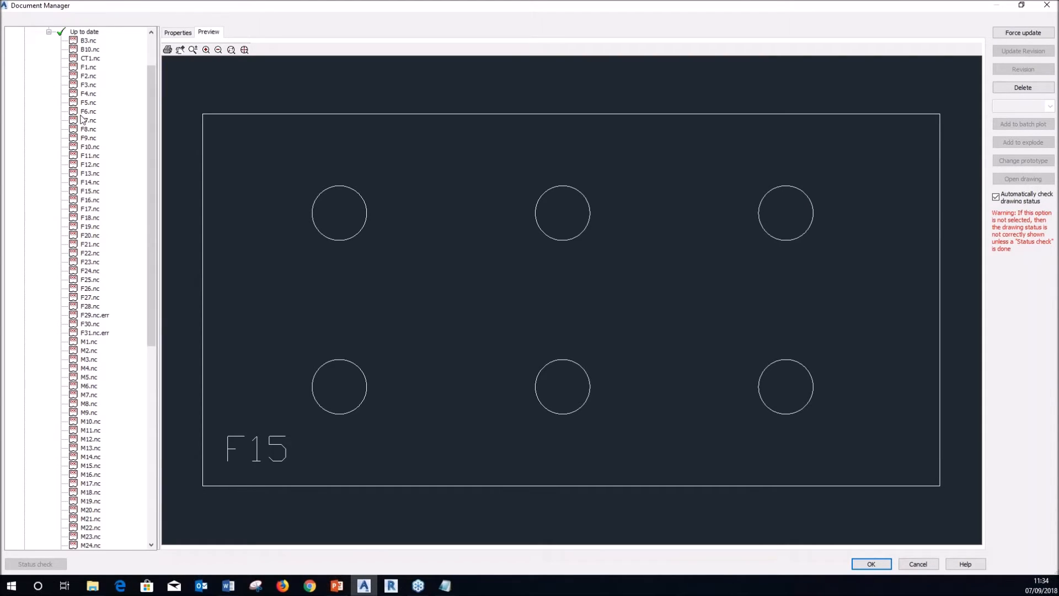
pyautogui.scroll(-9, 110, 238)
pyautogui.click(84, 273)
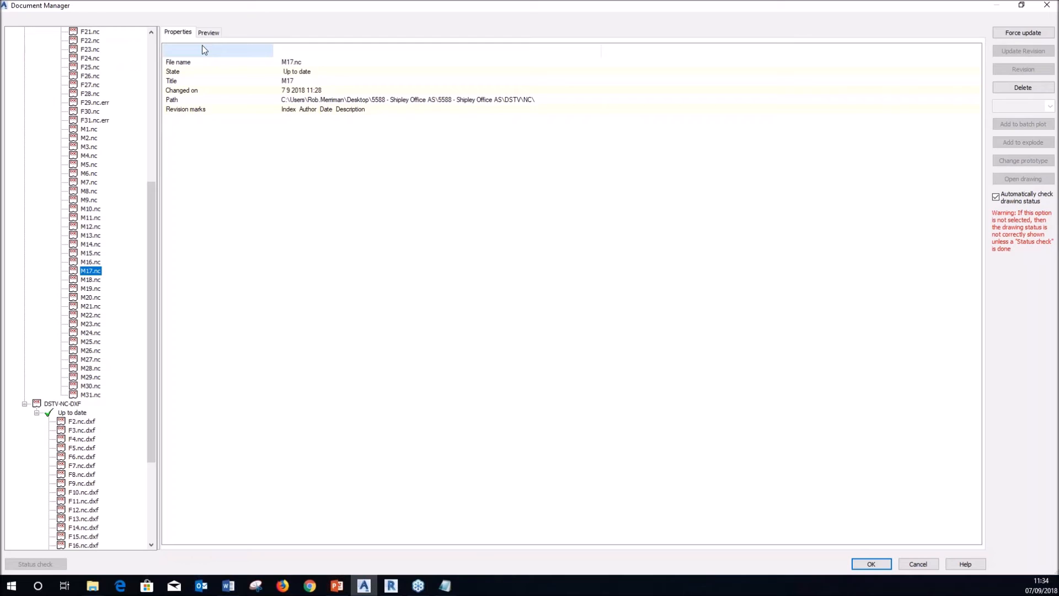
pyautogui.click(209, 33)
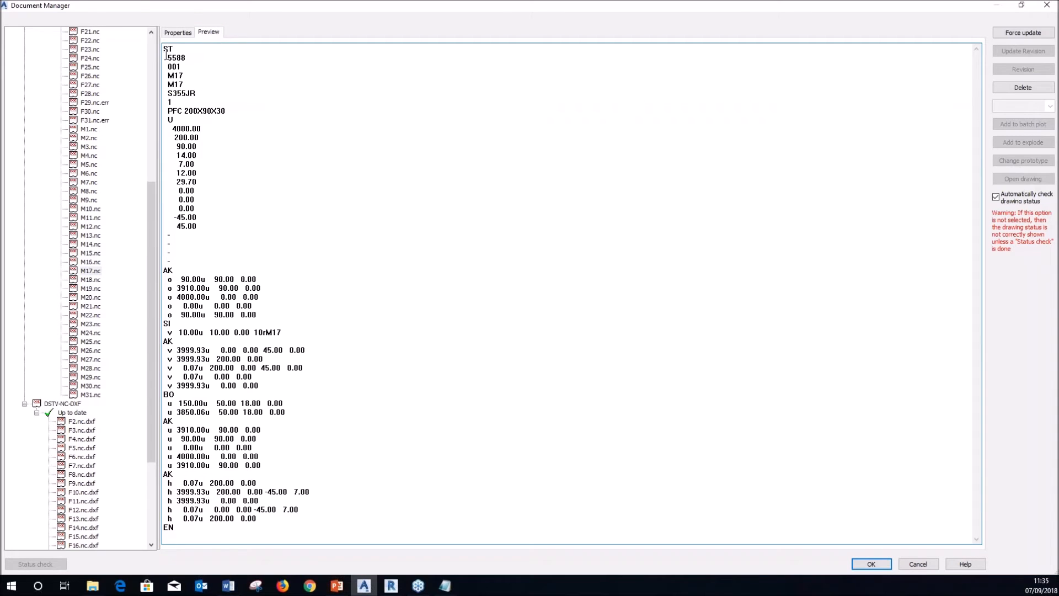
# Step: Examine the header, section dimensions and cut angles in the M17 NC code, and switch to the PowerPoint presentation
pyautogui.moveTo(167, 76); pyautogui.dragTo(234, 111)
pyautogui.moveTo(175, 128); pyautogui.dragTo(195, 210)
pyautogui.moveTo(173, 127); pyautogui.dragTo(212, 127)
pyautogui.moveTo(175, 217); pyautogui.dragTo(204, 226)
pyautogui.click(336, 586)
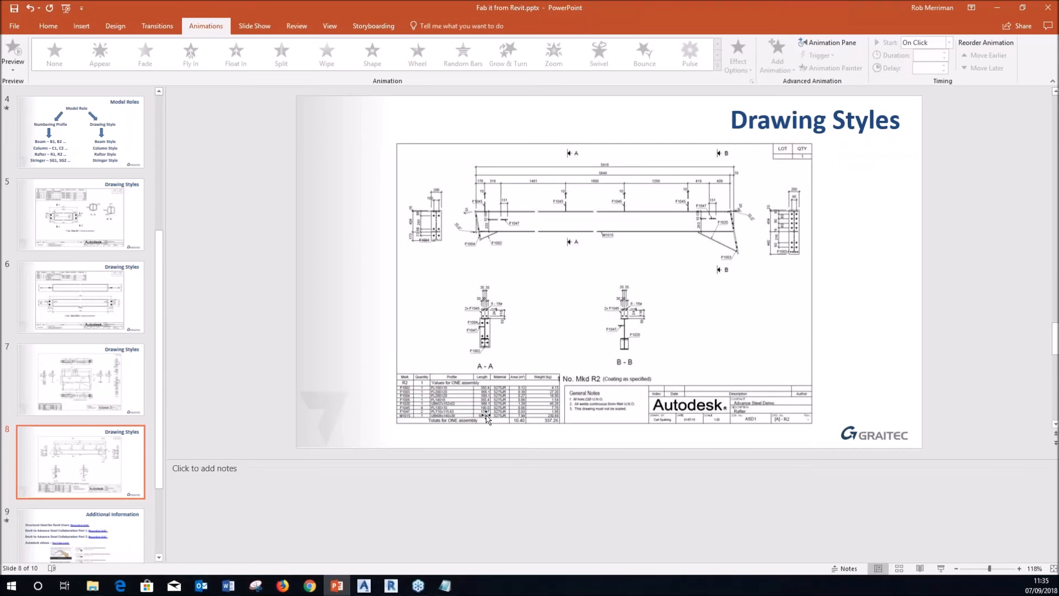